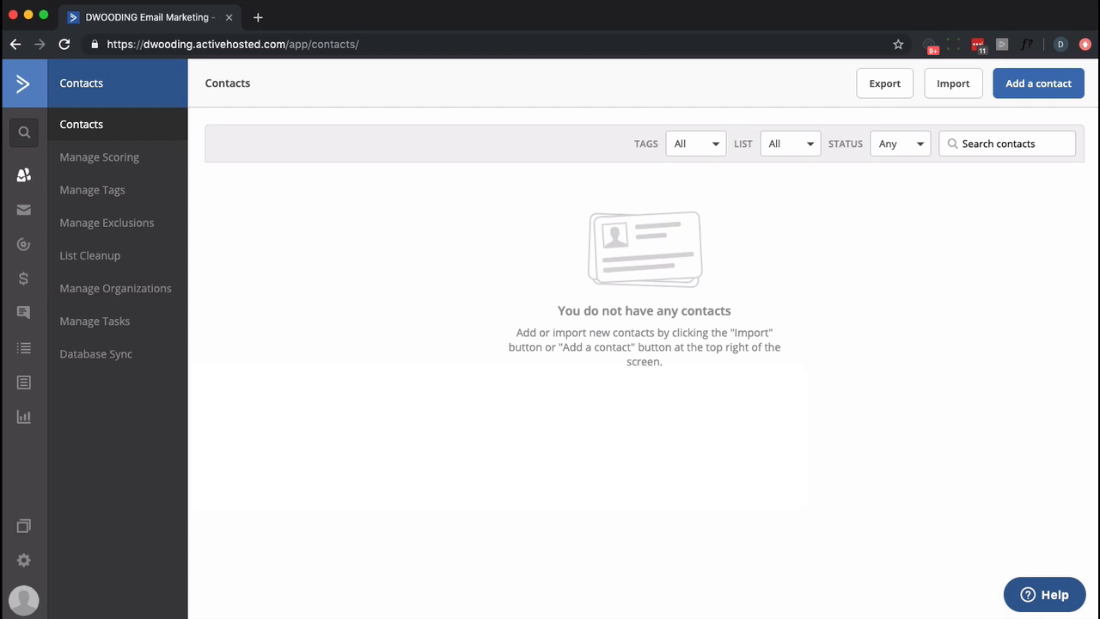
# Open tag management for contacts and enter CUSTOMER - Product A as the first new tag.
pyautogui.click(79, 189)
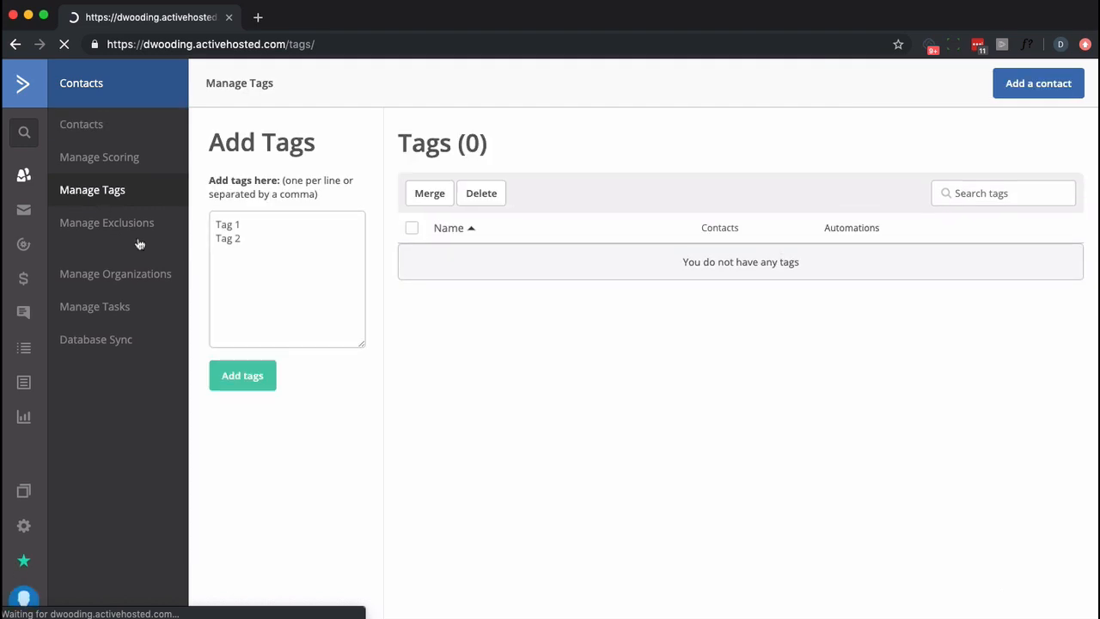
pyautogui.click(237, 230)
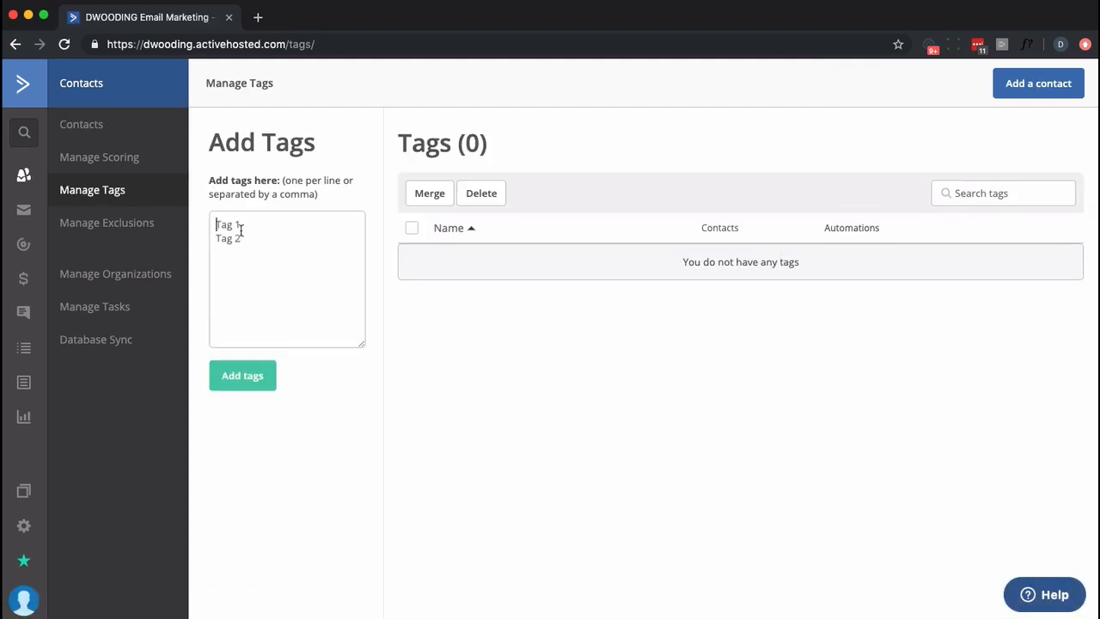
pyautogui.write('CUSOTM')
pyautogui.press('BackSpace')
pyautogui.press('BackSpace')
pyautogui.press('BackSpace')
pyautogui.write('TOMER -')
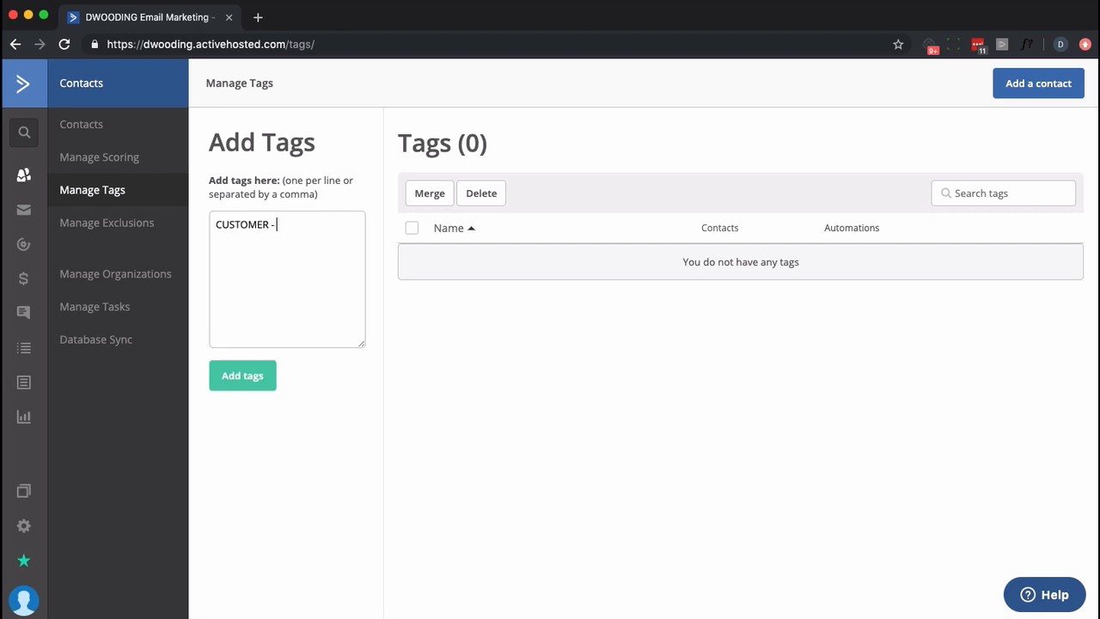
pyautogui.write(' Poric')
pyautogui.press('BackSpace')
pyautogui.press('BackSpace')
pyautogui.write('d')
pyautogui.press('BackSpace')
pyautogui.press('BackSpace')
pyautogui.write('roduct A')
# Add CUSTOMER - Product A - Active and CUSTOMER - Product A - Inactive as further lines in the new tags box.
pyautogui.press('super+a')
pyautogui.press('super+c')
pyautogui.press('Right')
pyautogui.press('Return')
pyautogui.press('super+v')
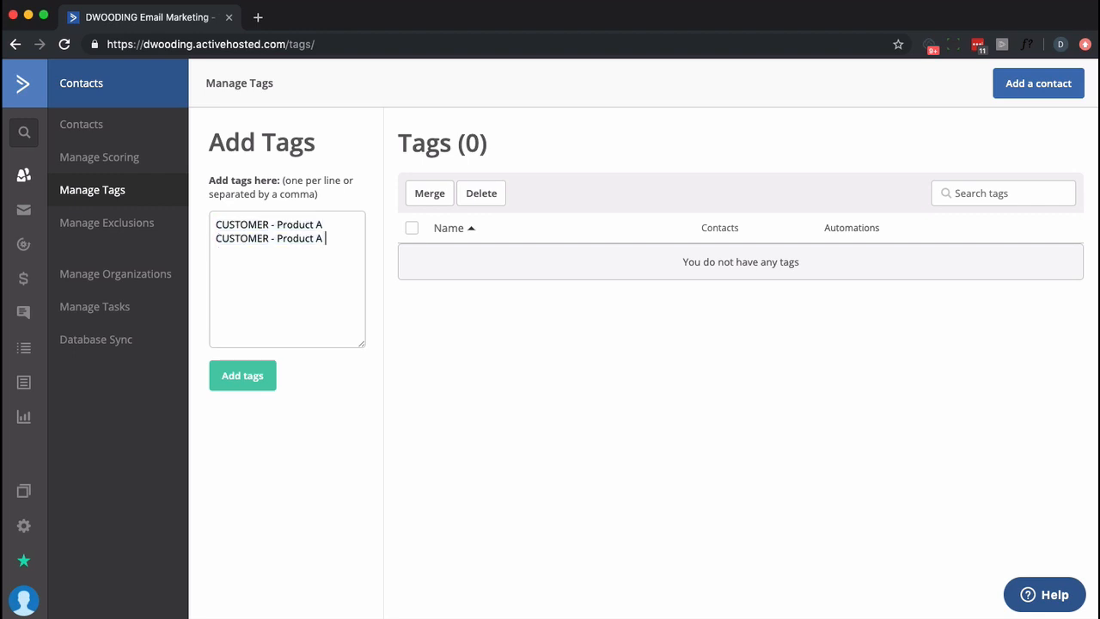
pyautogui.write('- Active')
pyautogui.press('Return')
pyautogui.press('super+v')
pyautogui.write('- I')
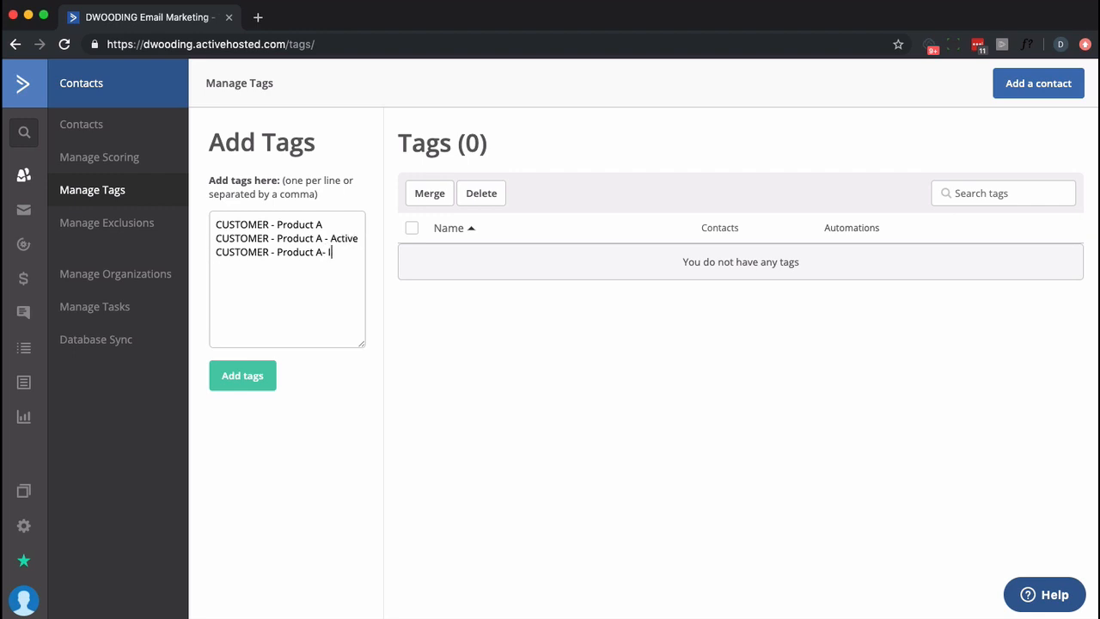
pyautogui.write('nactive')
pyautogui.moveTo(325, 223); pyautogui.dragTo(207, 216)
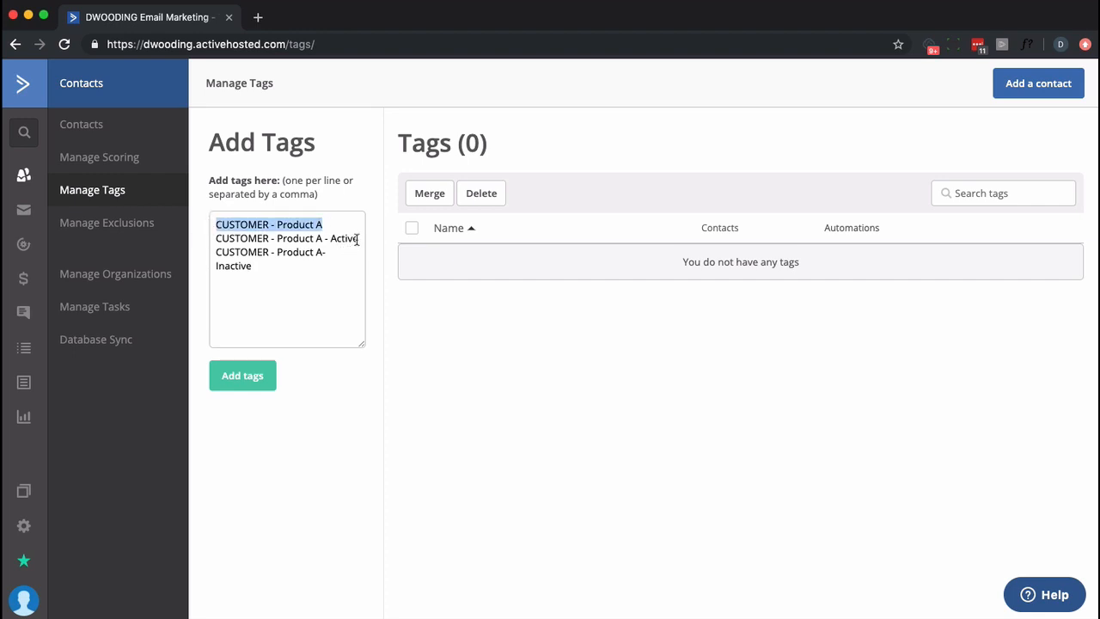
pyautogui.moveTo(358, 238); pyautogui.dragTo(202, 232)
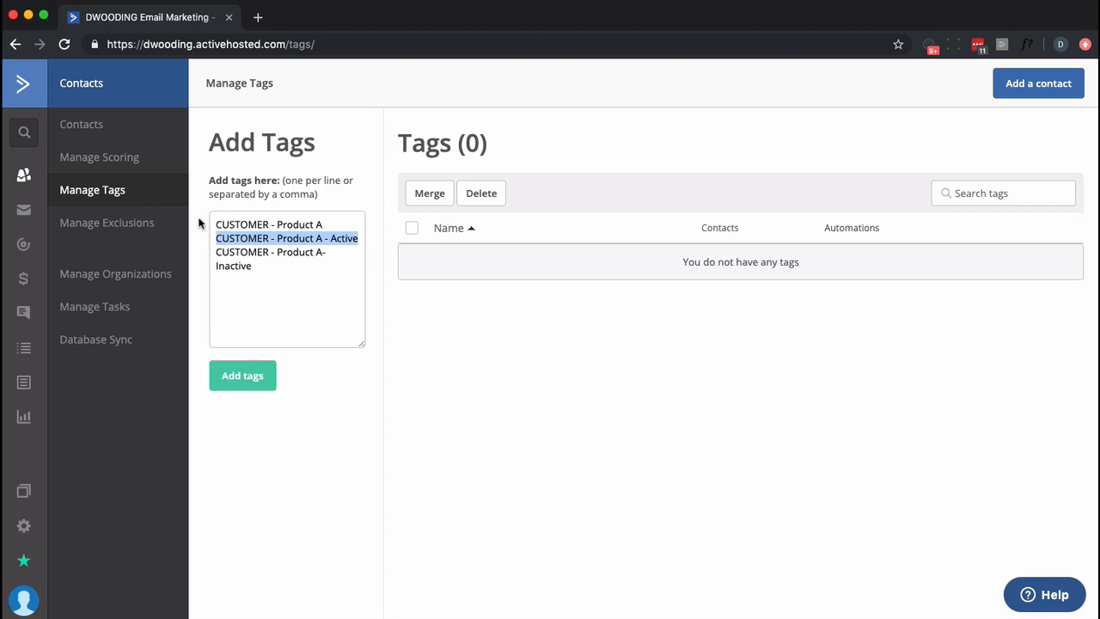
pyautogui.tripleClick(255, 238)
pyautogui.moveTo(253, 265); pyautogui.dragTo(212, 257)
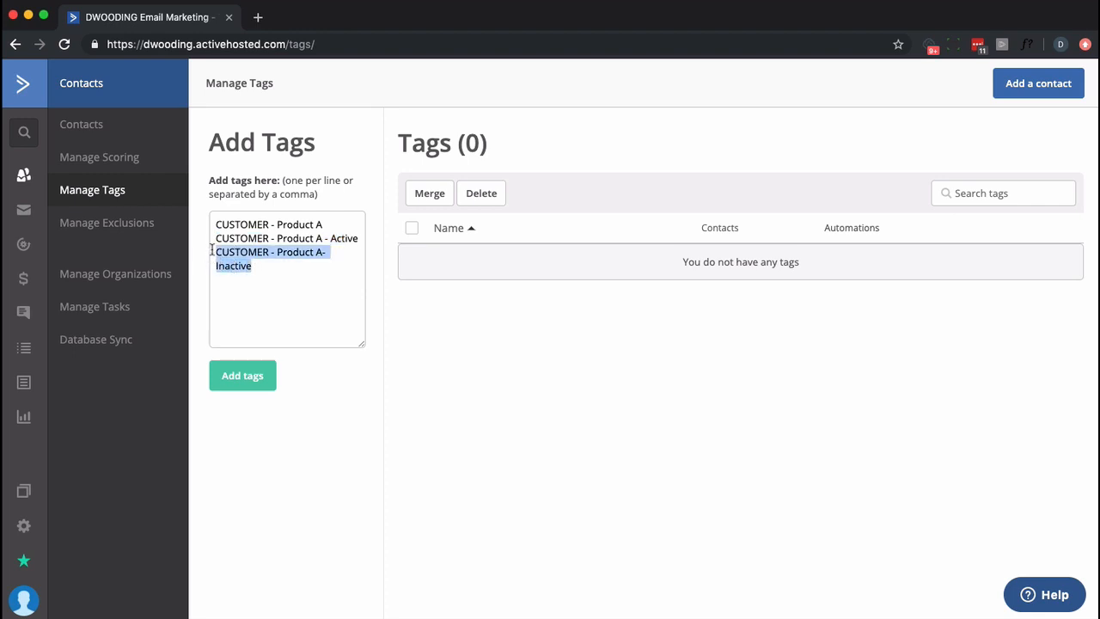
# Duplicate the three CUSTOMER tag lines for Product B and Product C, and add all the tags to the account.
pyautogui.moveTo(267, 265); pyautogui.dragTo(215, 228)
pyautogui.press('super+c')
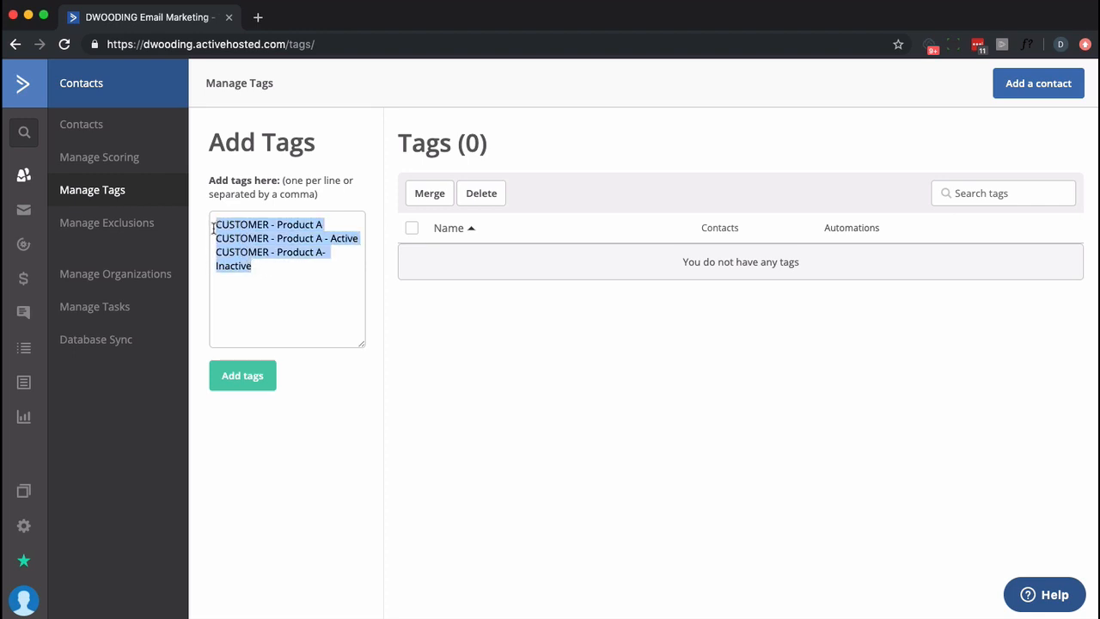
pyautogui.press('Right')
pyautogui.press('Return')
pyautogui.press('super+v')
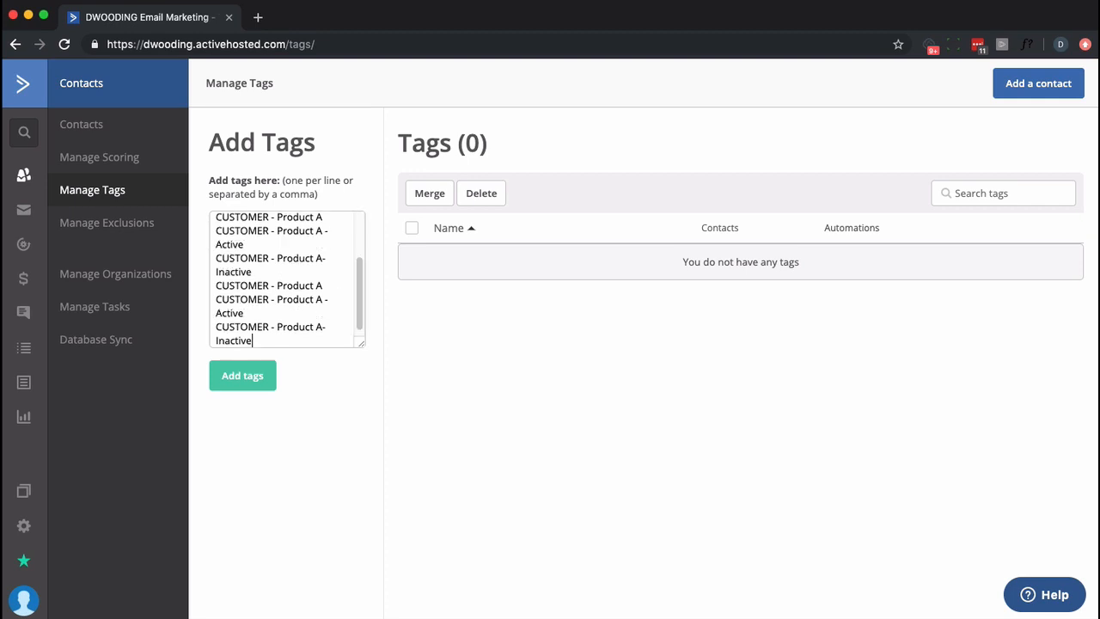
pyautogui.click(241, 383)
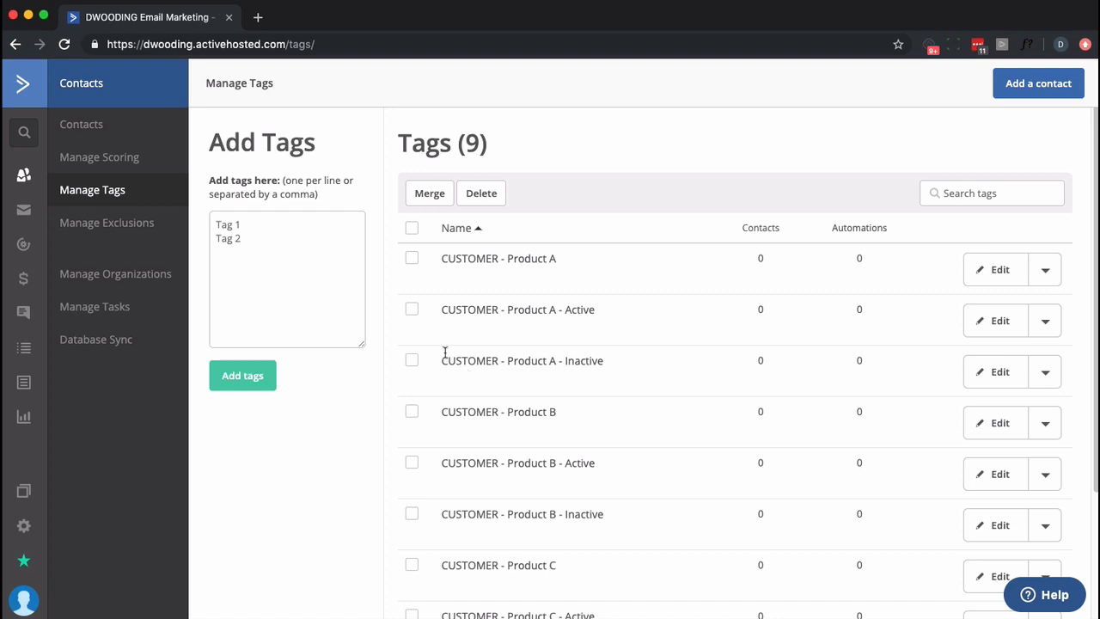
# Add a tag named Do NOT Disturb.
pyautogui.click(272, 218)
pyautogui.write('Do NOT Disturb')
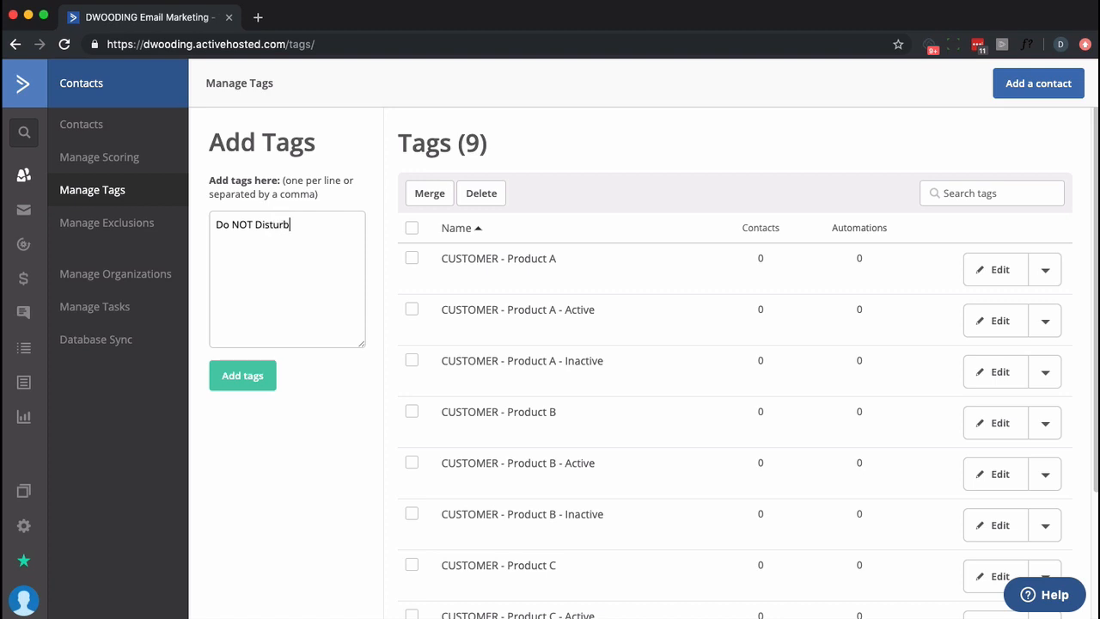
pyautogui.click(233, 371)
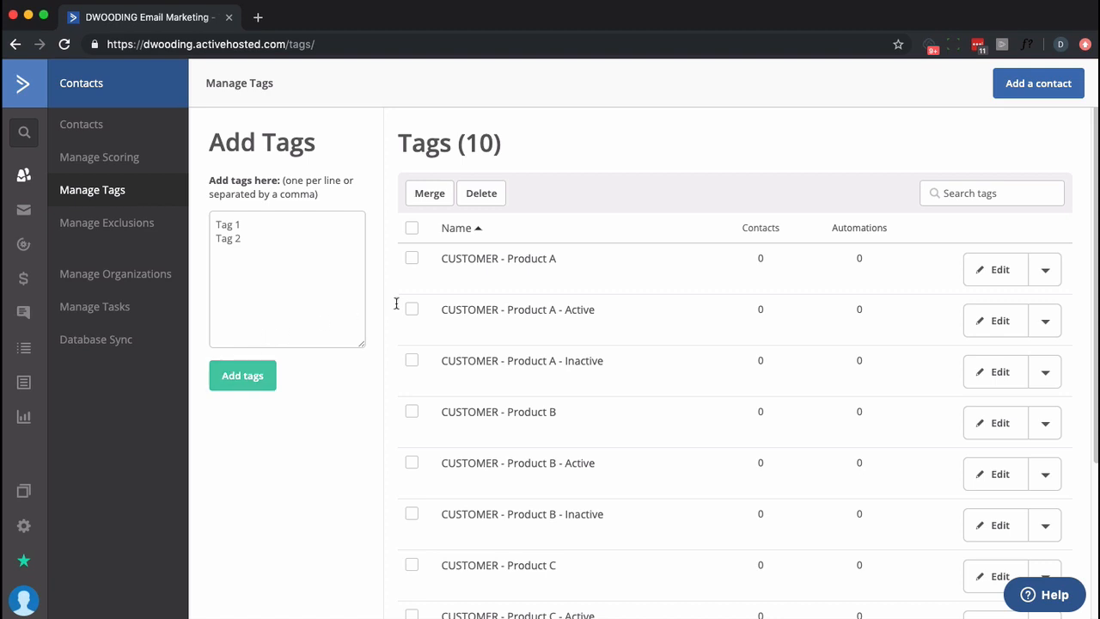
# Add the tags INTEREST - Product A, INTEREST - Product B and INTEREST - Product C.
pyautogui.moveTo(558, 259); pyautogui.dragTo(515, 258)
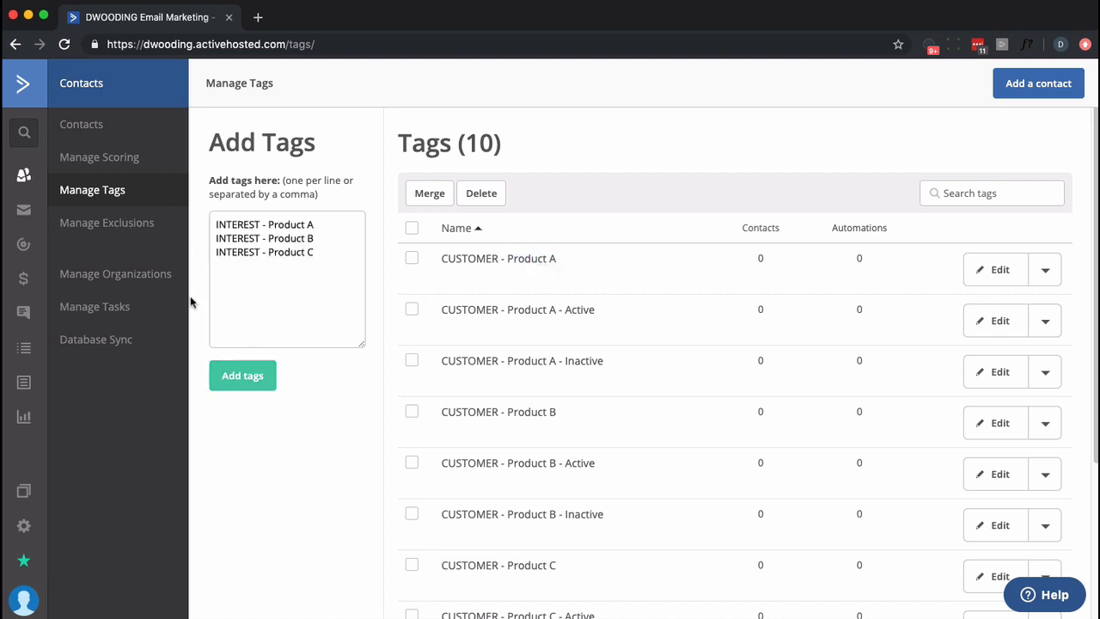
pyautogui.click(242, 374)
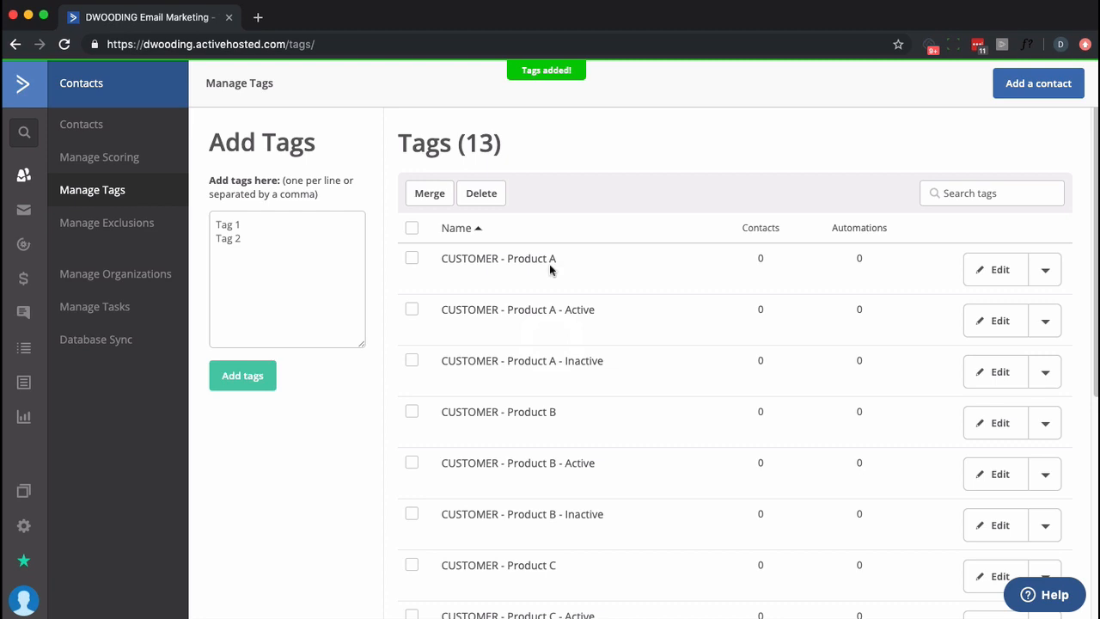
# Look through the tag list, checking the CUSTOMER, Do NOT Disturb and INTEREST tags.
pyautogui.scroll(-2, 550, 264)
pyautogui.scroll(-5, 530, 370)
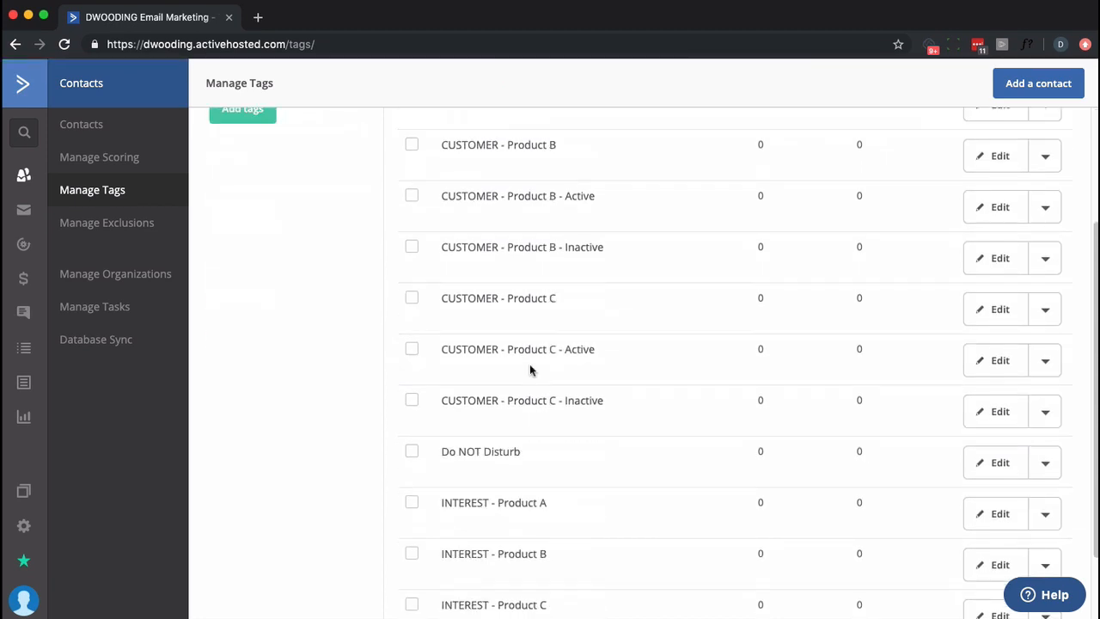
pyautogui.doubleClick(491, 445)
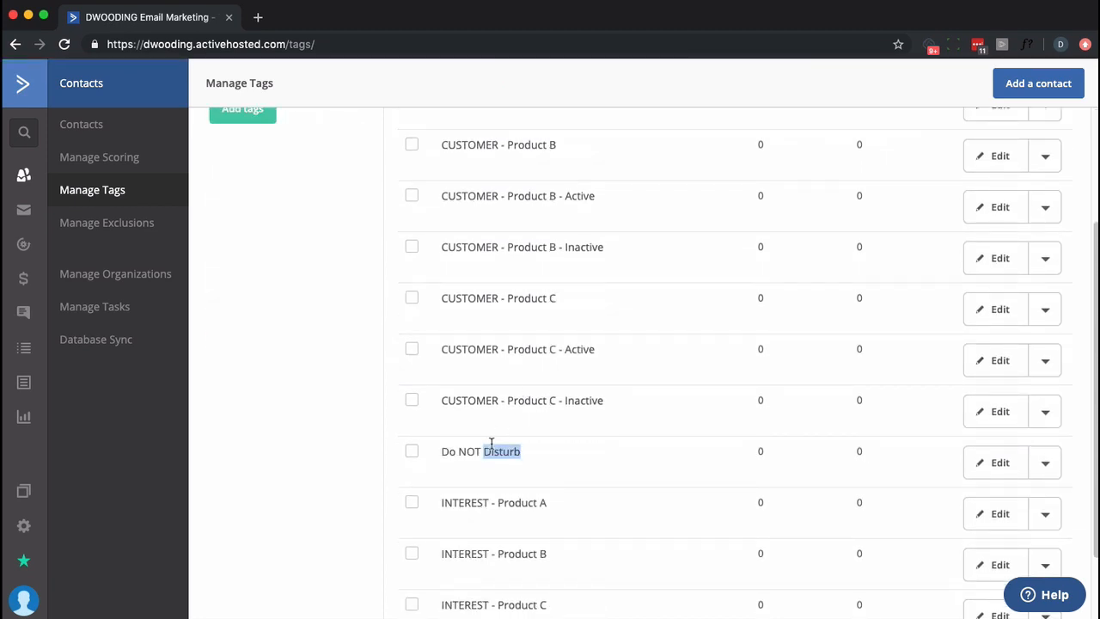
pyautogui.click(492, 445)
pyautogui.moveTo(542, 454); pyautogui.dragTo(402, 444)
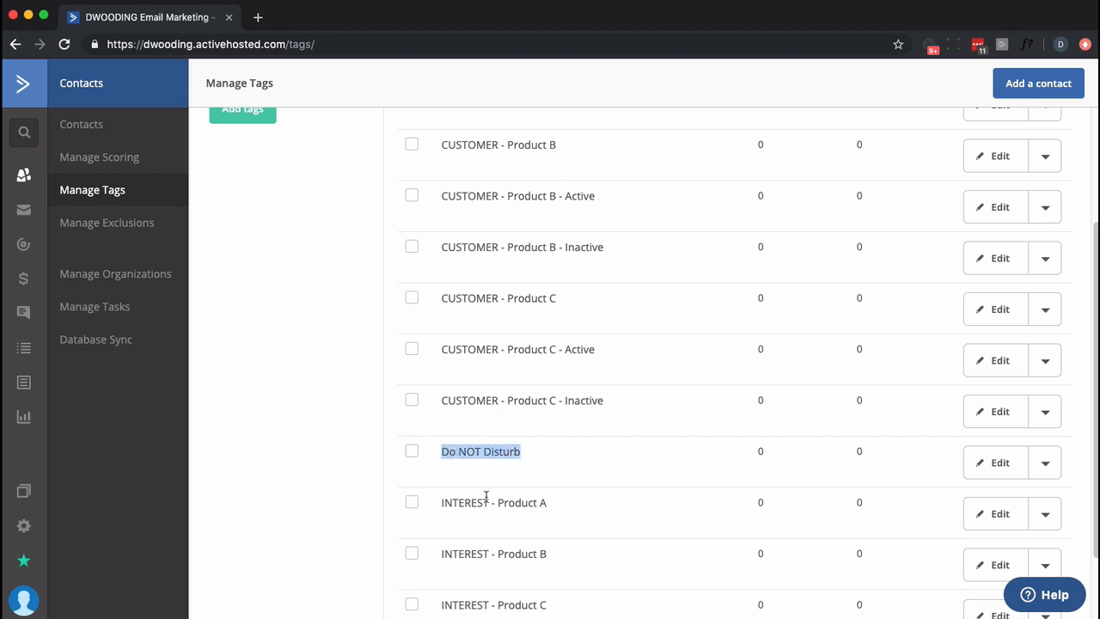
pyautogui.scroll(-2, 486, 497)
pyautogui.scroll(5, 486, 497)
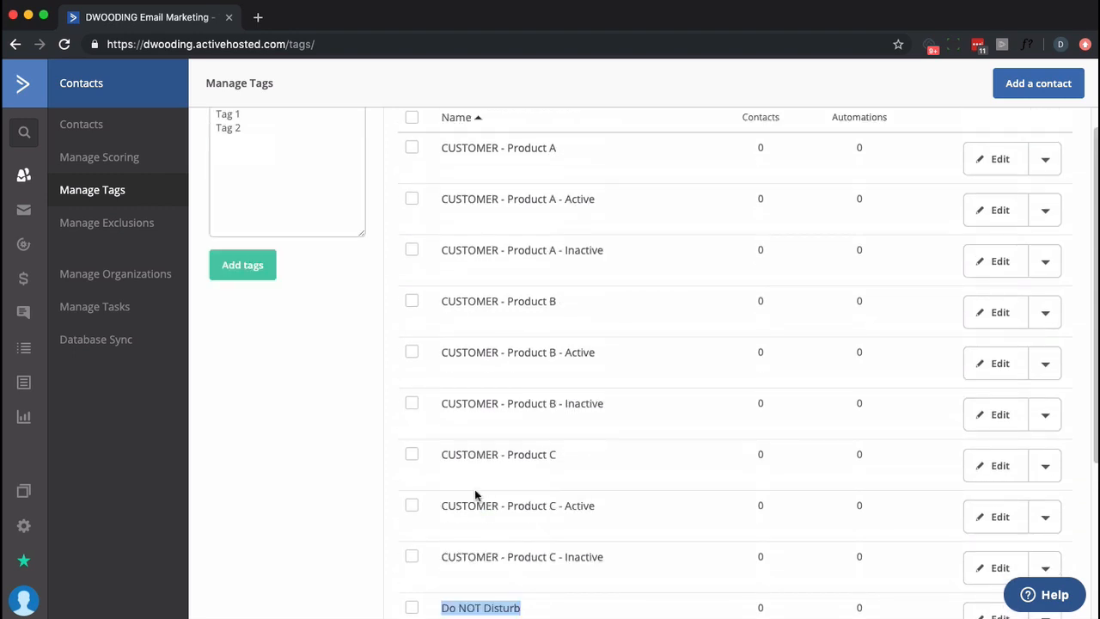
# Create an automation from scratch without a start trigger, and dismiss the offer to add a first action.
pyautogui.click(25, 248)
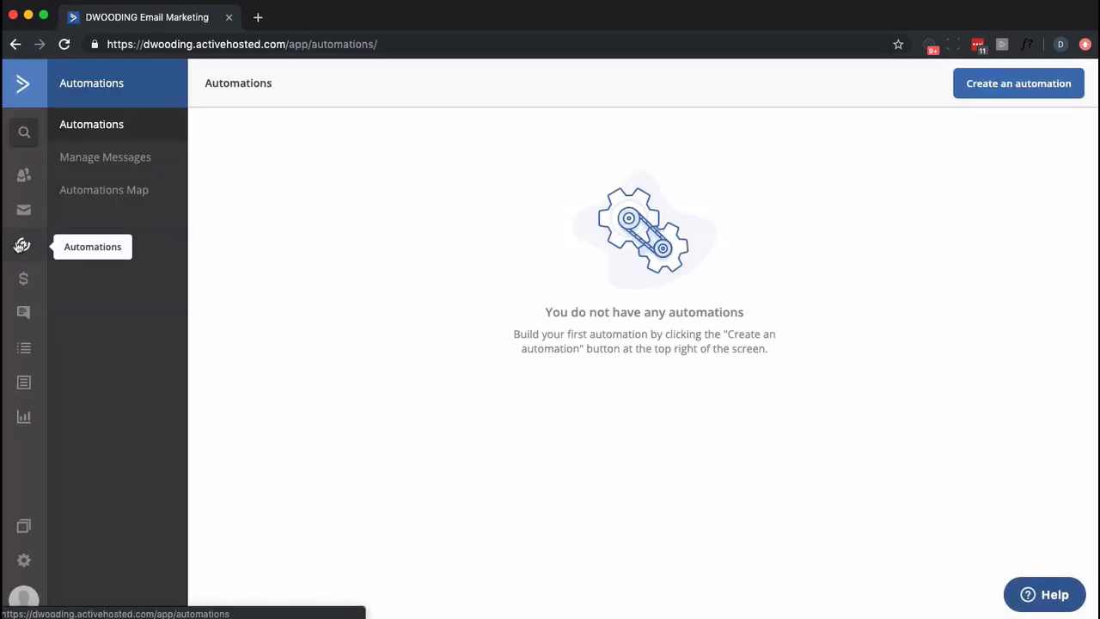
pyautogui.click(975, 83)
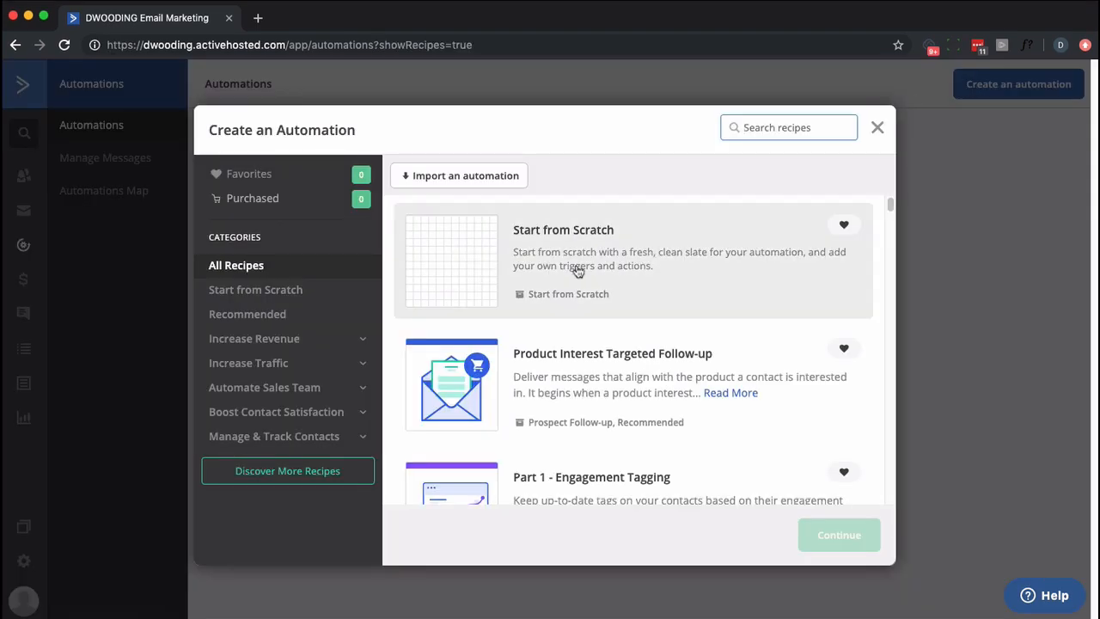
pyautogui.click(480, 269)
pyautogui.click(855, 526)
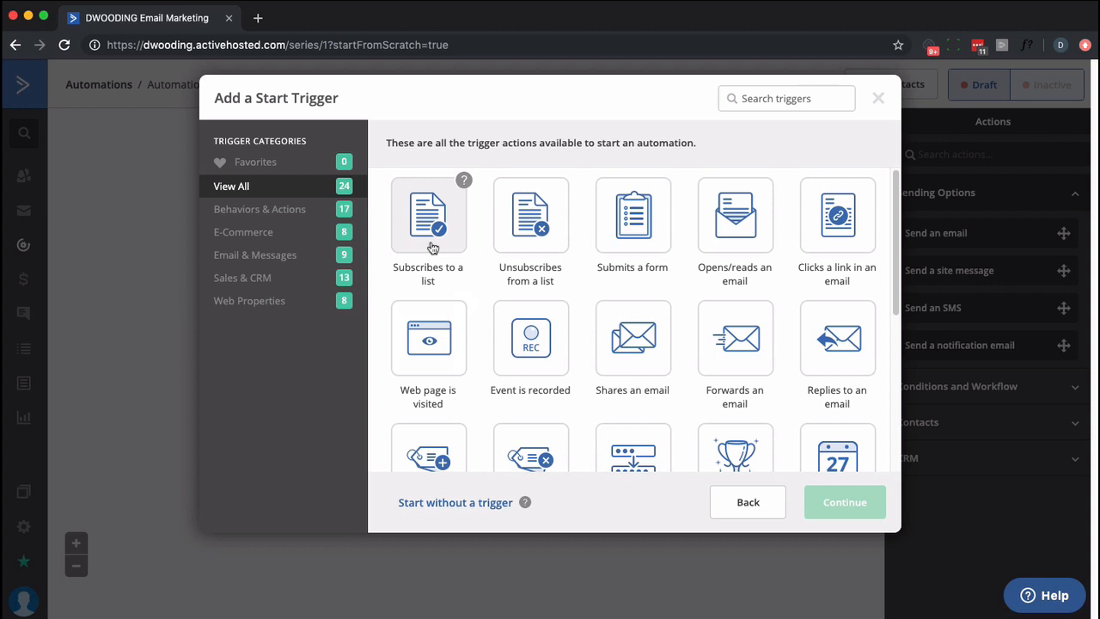
pyautogui.click(456, 504)
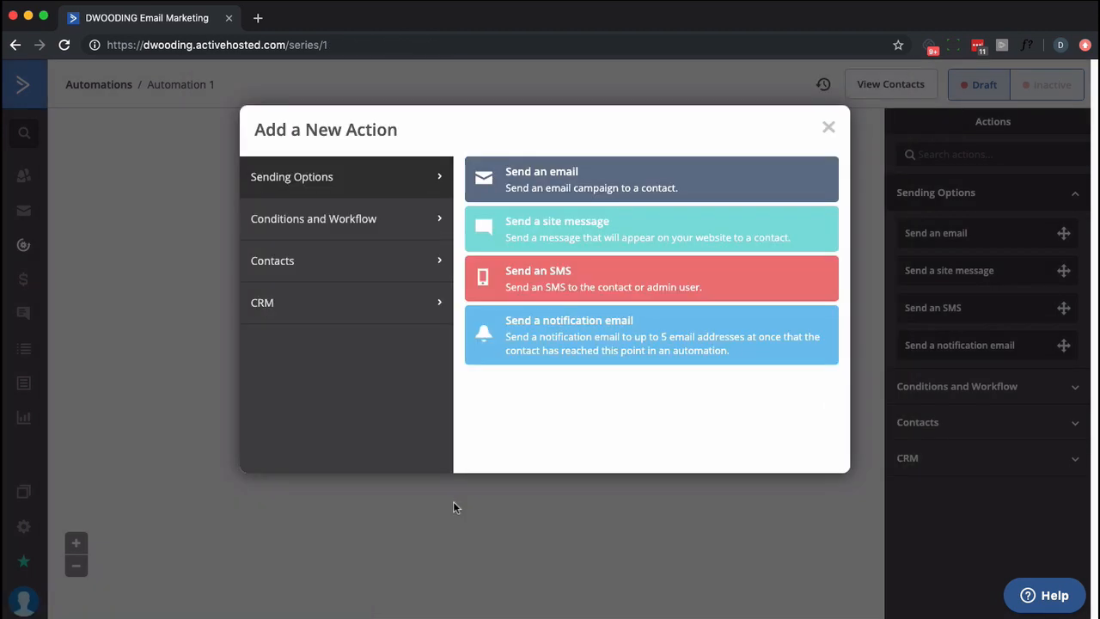
pyautogui.click(827, 127)
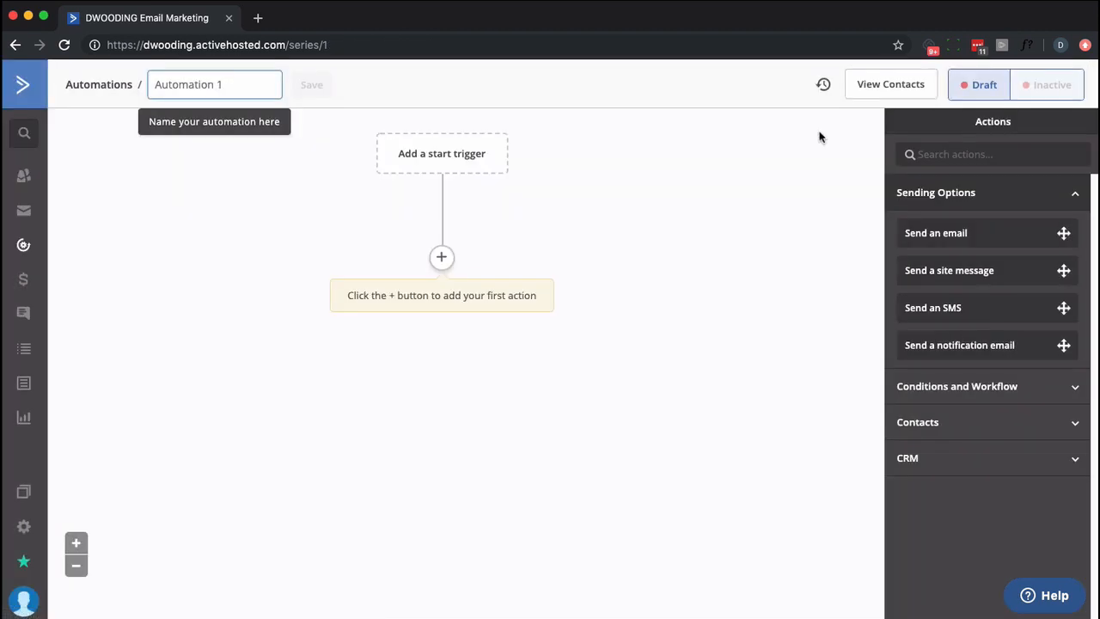
# Name the automation Rotator and save the name.
pyautogui.click(215, 84)
pyautogui.write('Rot')
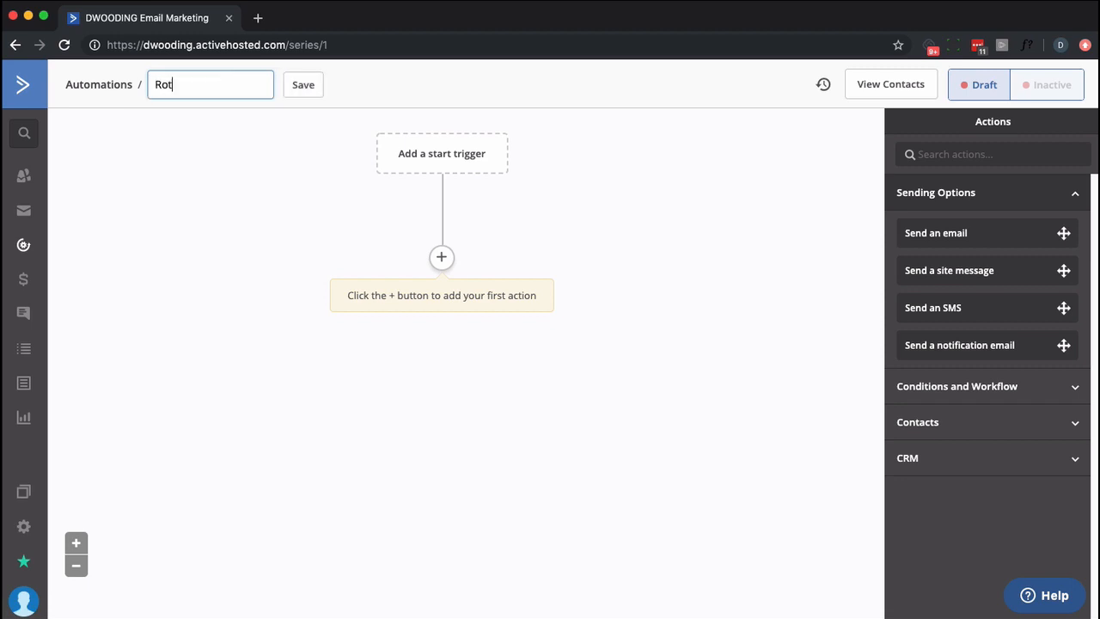
pyautogui.write('ator')
pyautogui.click(295, 85)
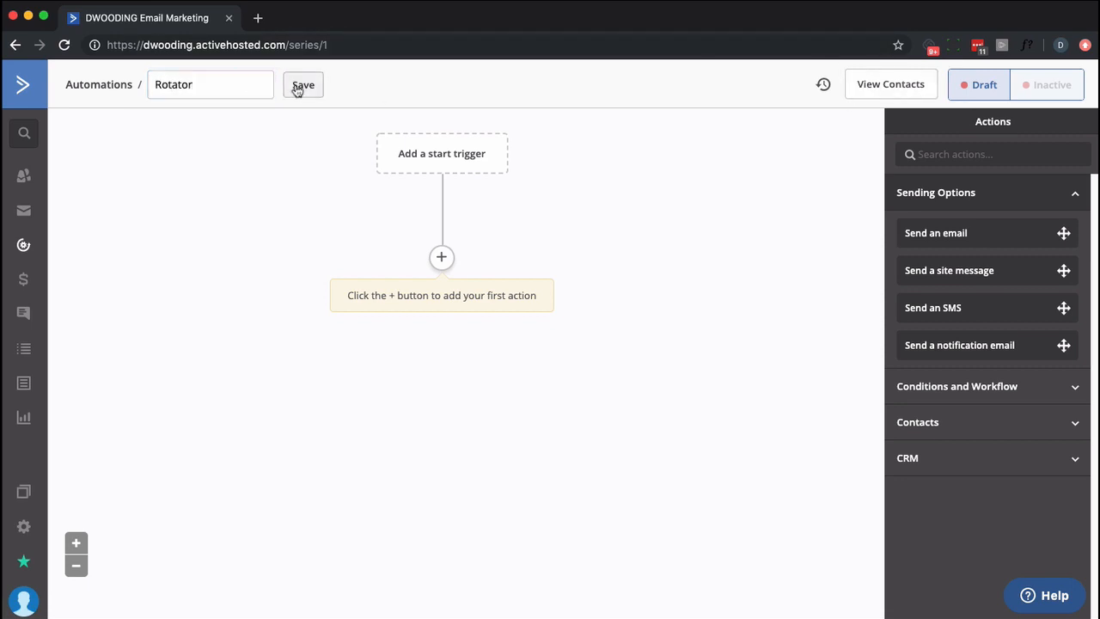
# Add a Wait action of 5 minutes as the first action and set the automation to active.
pyautogui.click(441, 256)
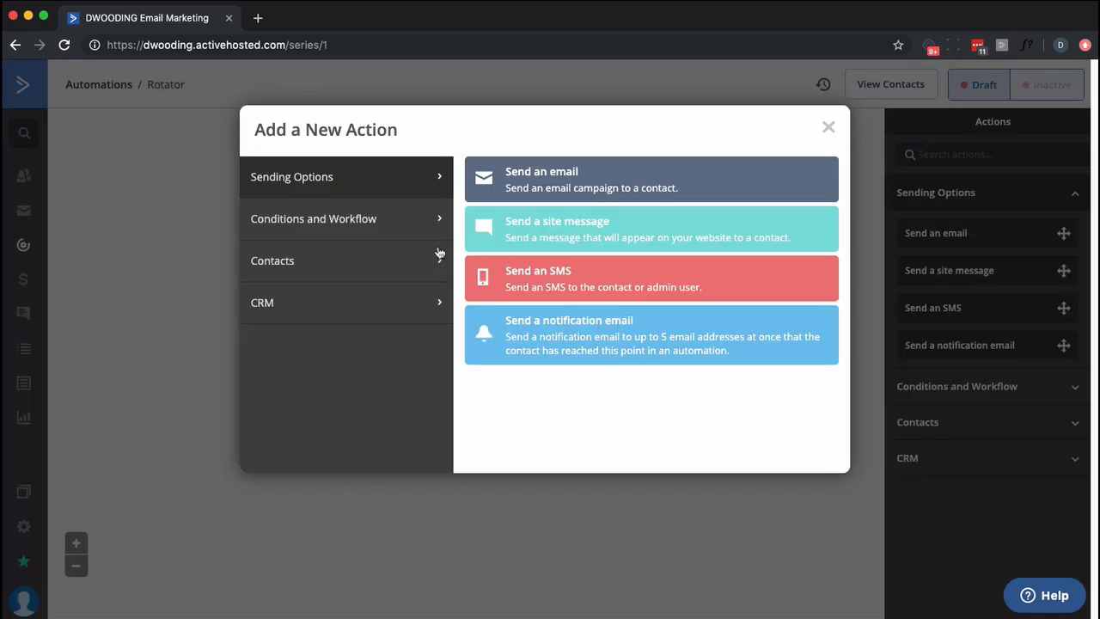
pyautogui.click(416, 222)
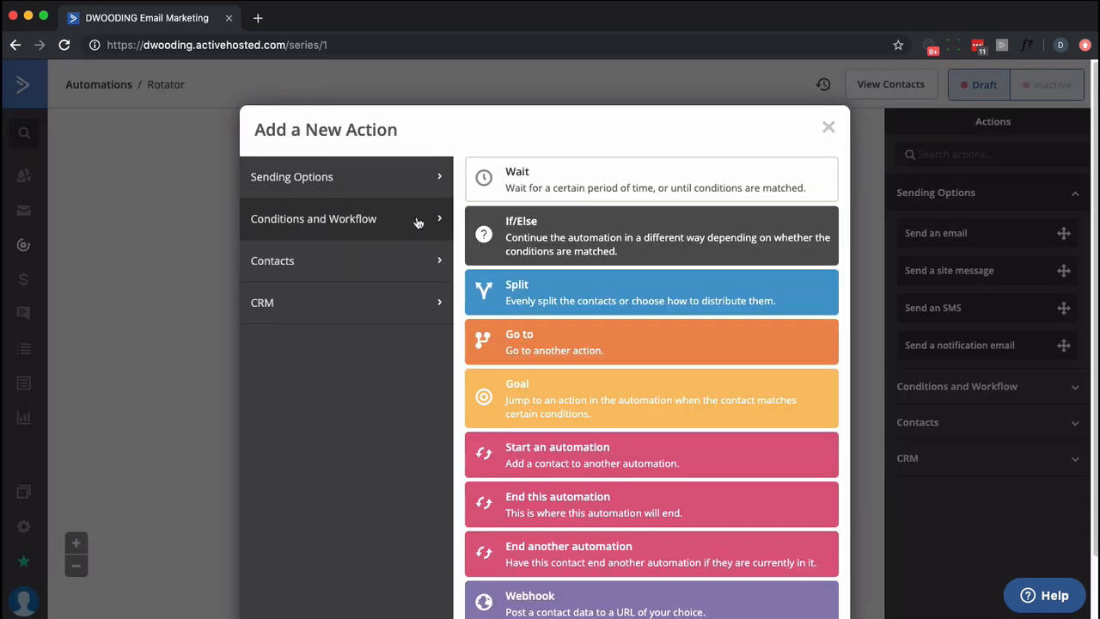
pyautogui.click(510, 178)
pyautogui.click(352, 250)
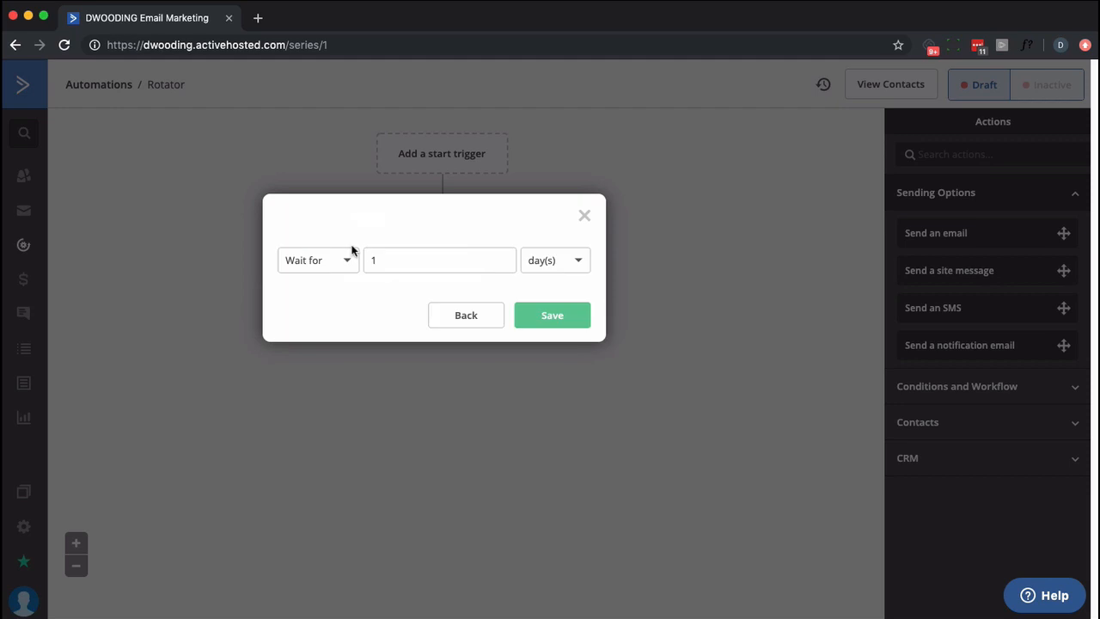
pyautogui.doubleClick(386, 252)
pyautogui.write('5')
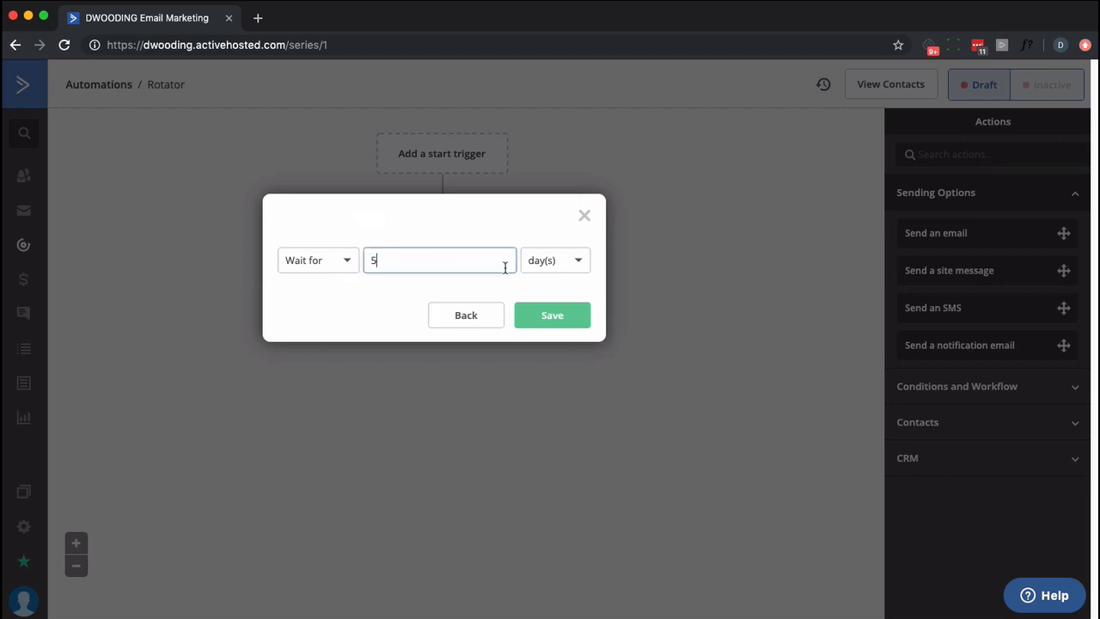
pyautogui.click(576, 268)
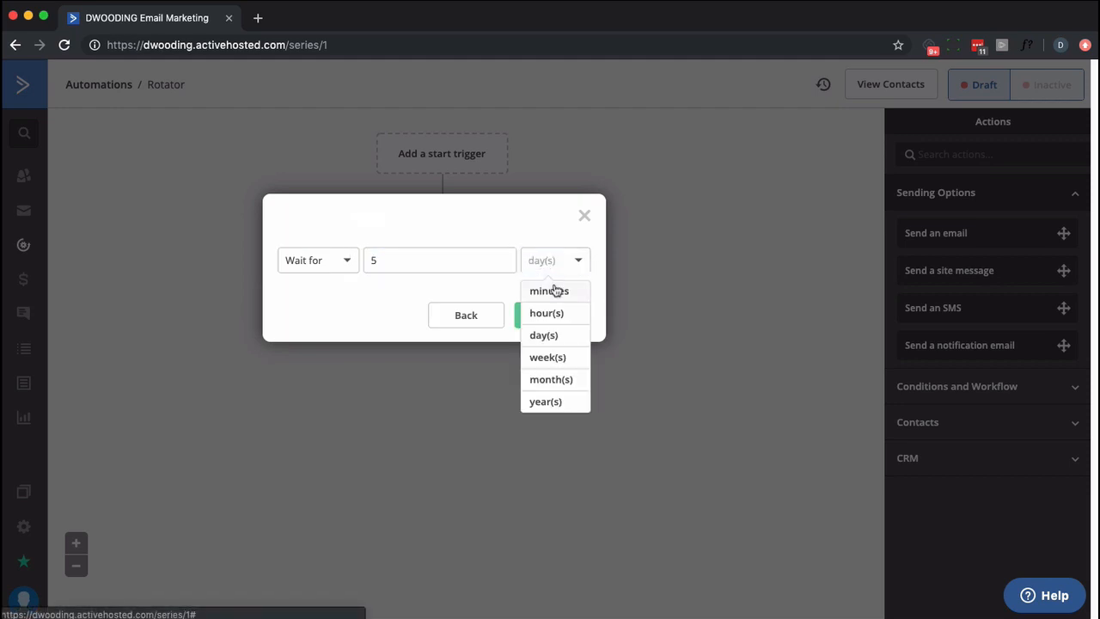
pyautogui.click(552, 289)
pyautogui.click(551, 316)
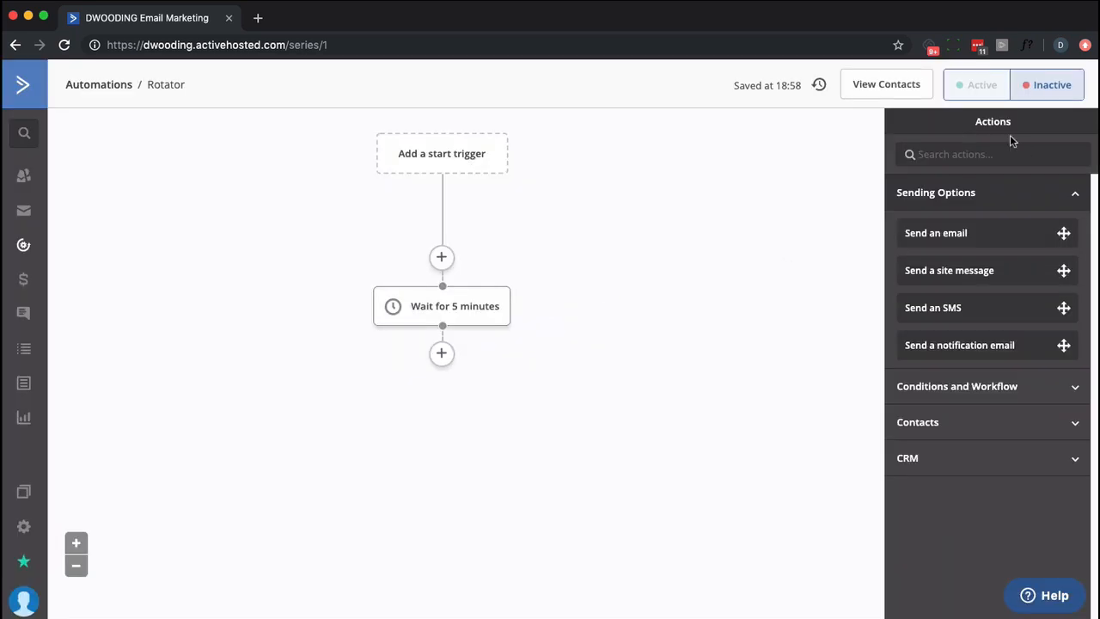
pyautogui.click(966, 89)
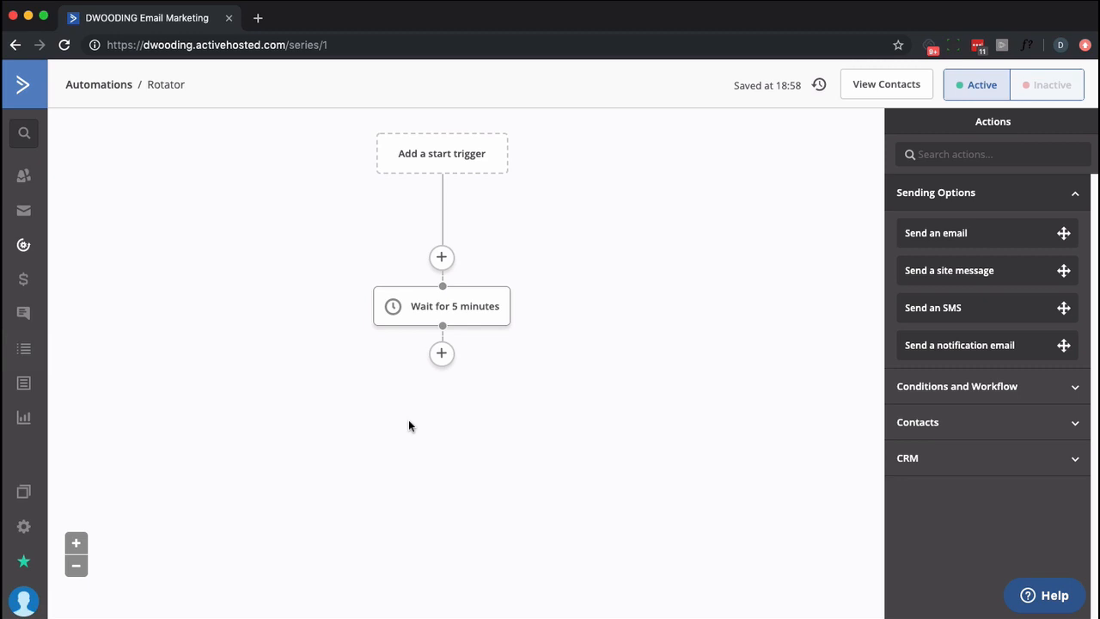
# Add an If/Else after the Wait action, with a first condition that the tag Do NOT Disturb does not exist.
pyautogui.click(441, 352)
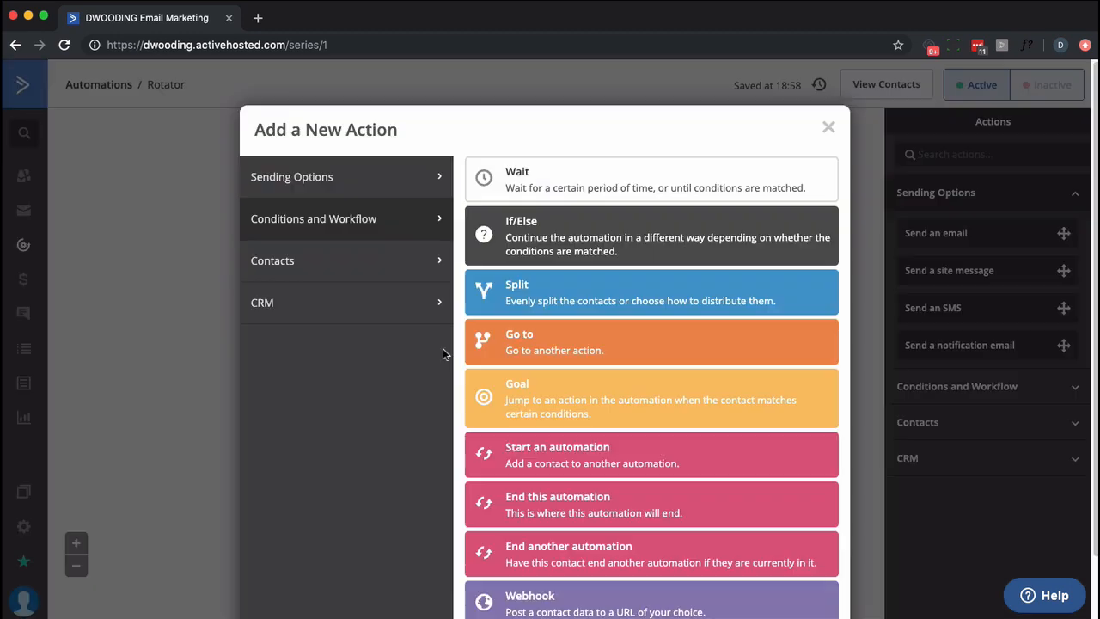
pyautogui.click(532, 236)
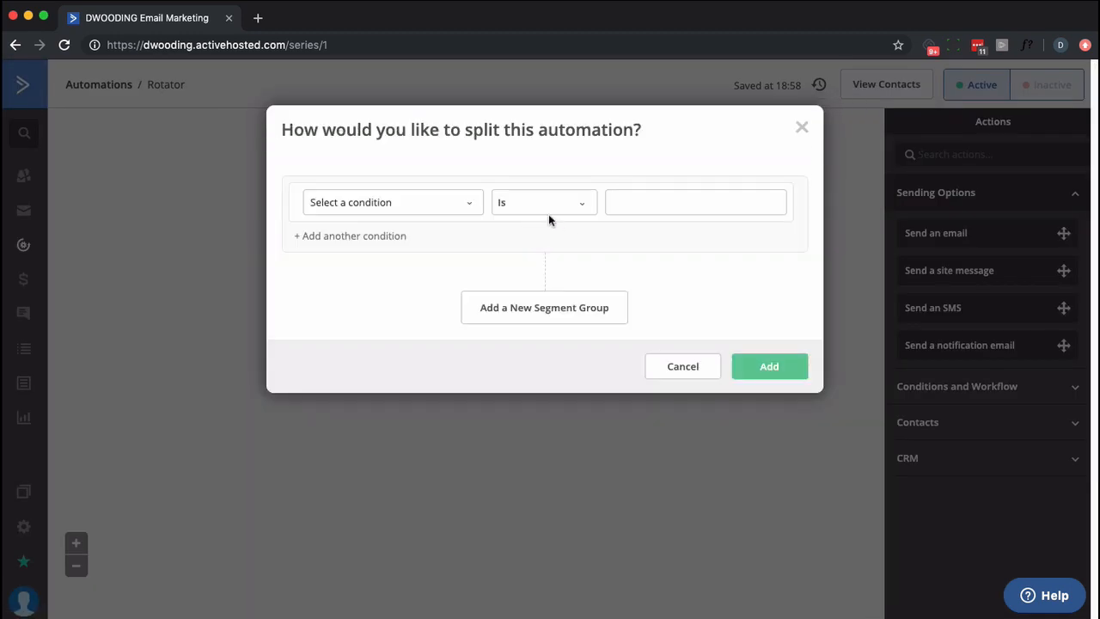
pyautogui.click(470, 205)
pyautogui.click(369, 250)
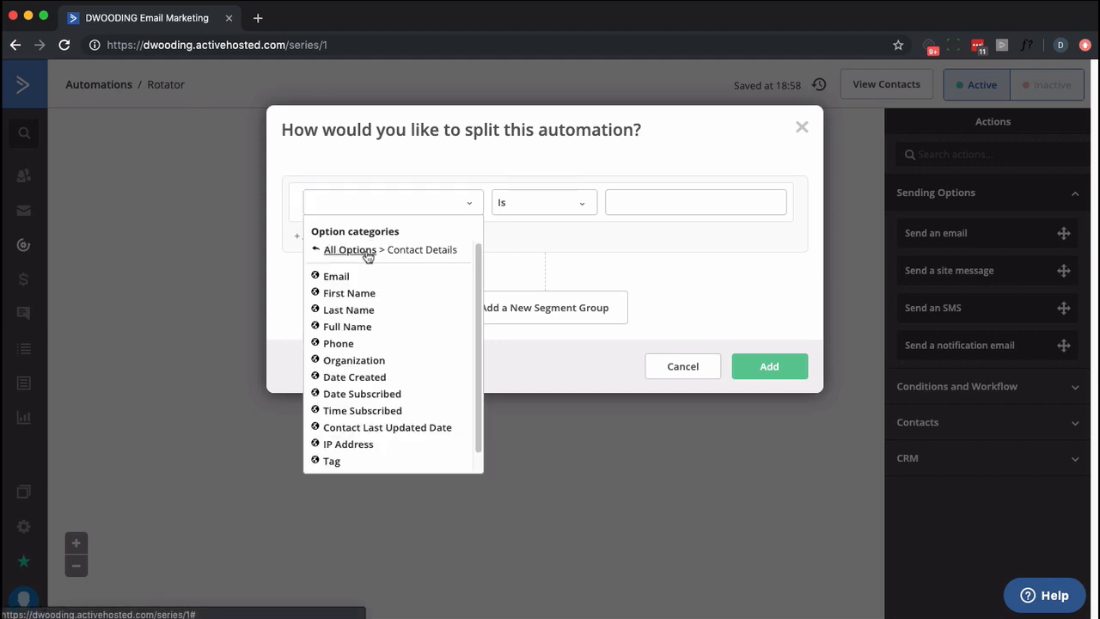
pyautogui.click(330, 462)
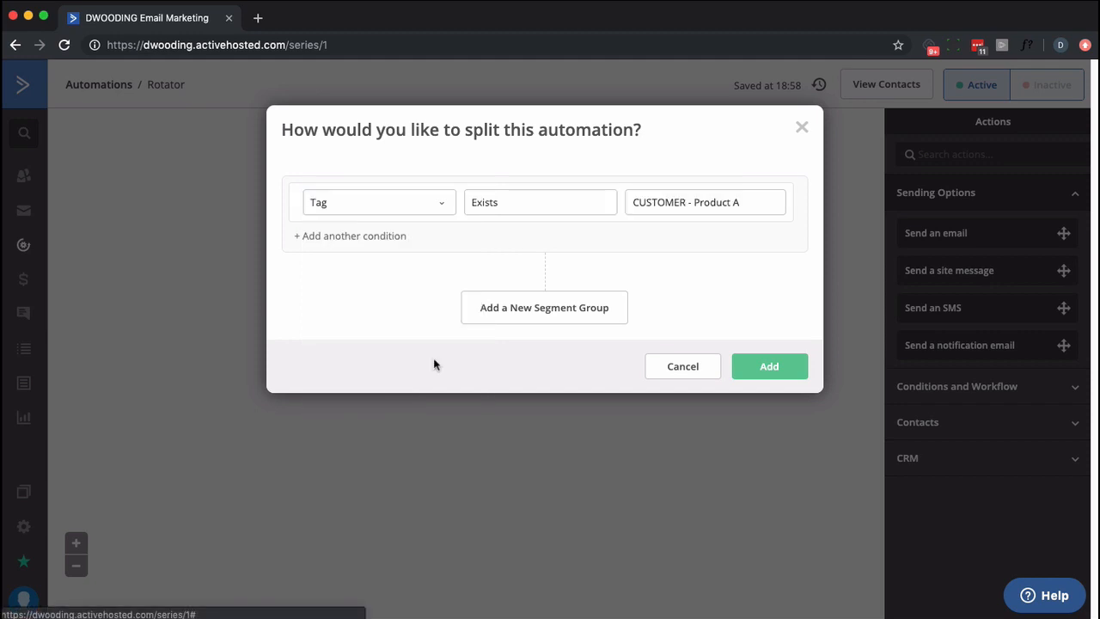
pyautogui.click(506, 204)
pyautogui.click(500, 245)
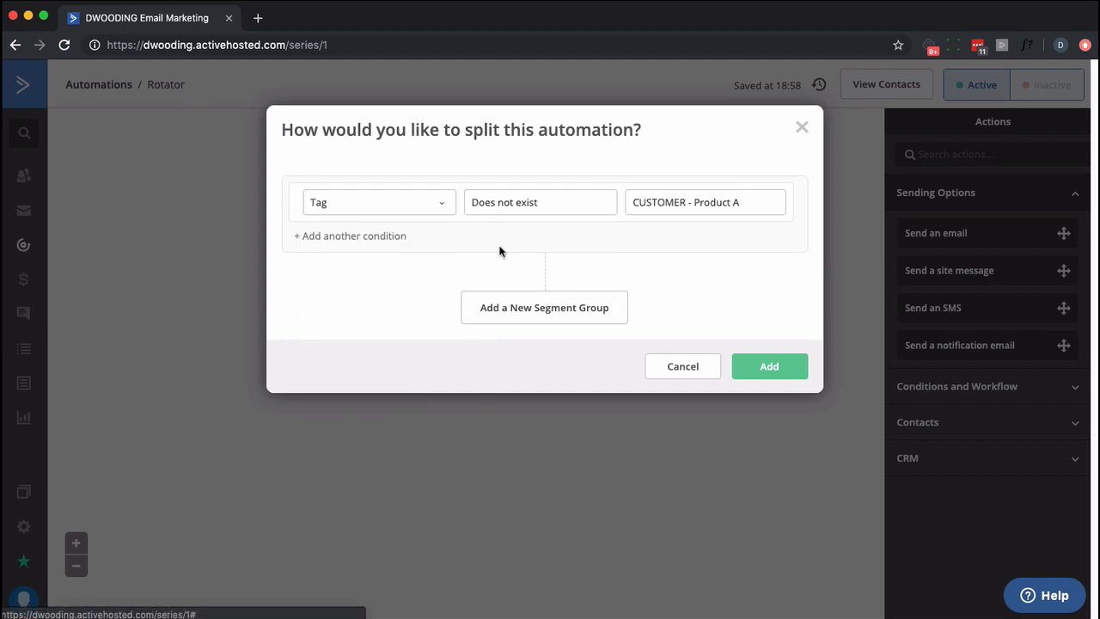
pyautogui.click(659, 204)
pyautogui.write('Do ')
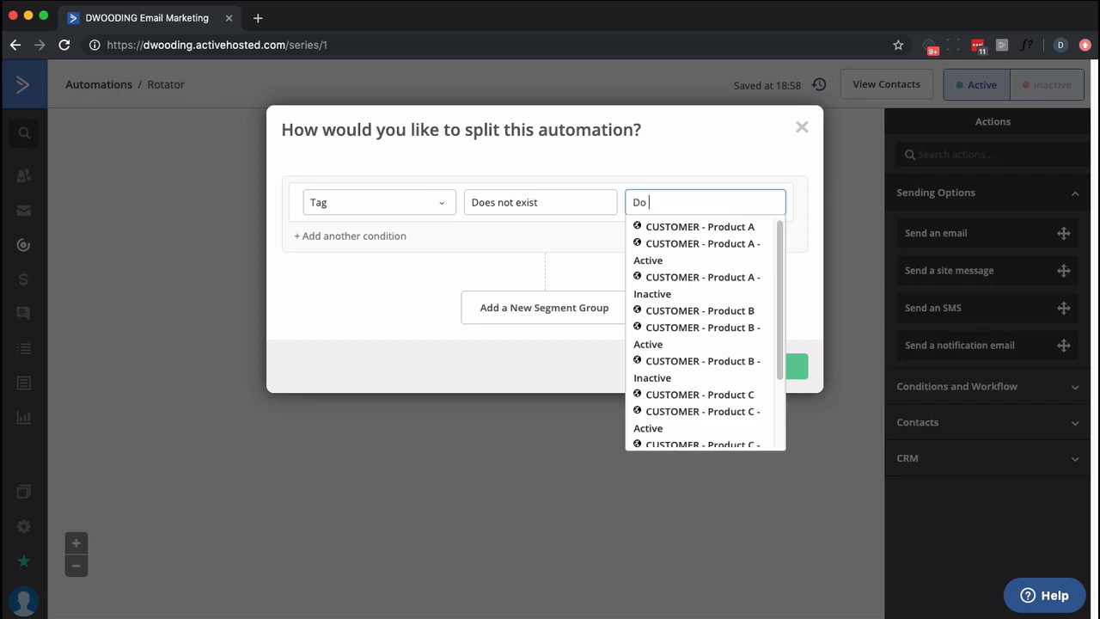
pyautogui.write('NOT')
pyautogui.click(668, 226)
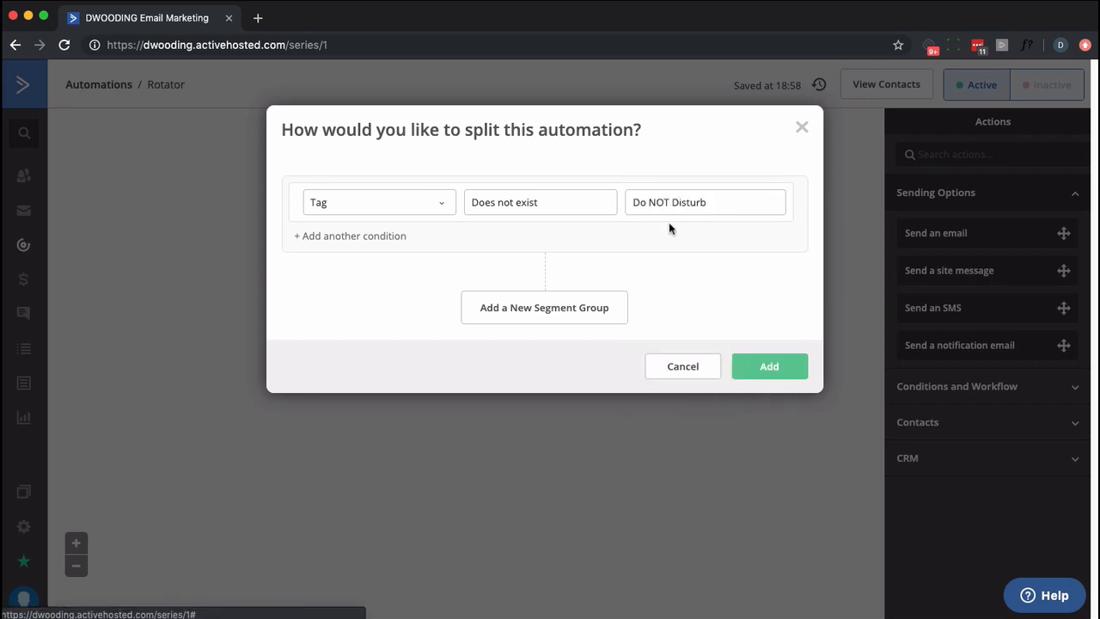
# Add a second condition to the If/Else, joined with And, that checks whether a Tag exists.
pyautogui.click(351, 238)
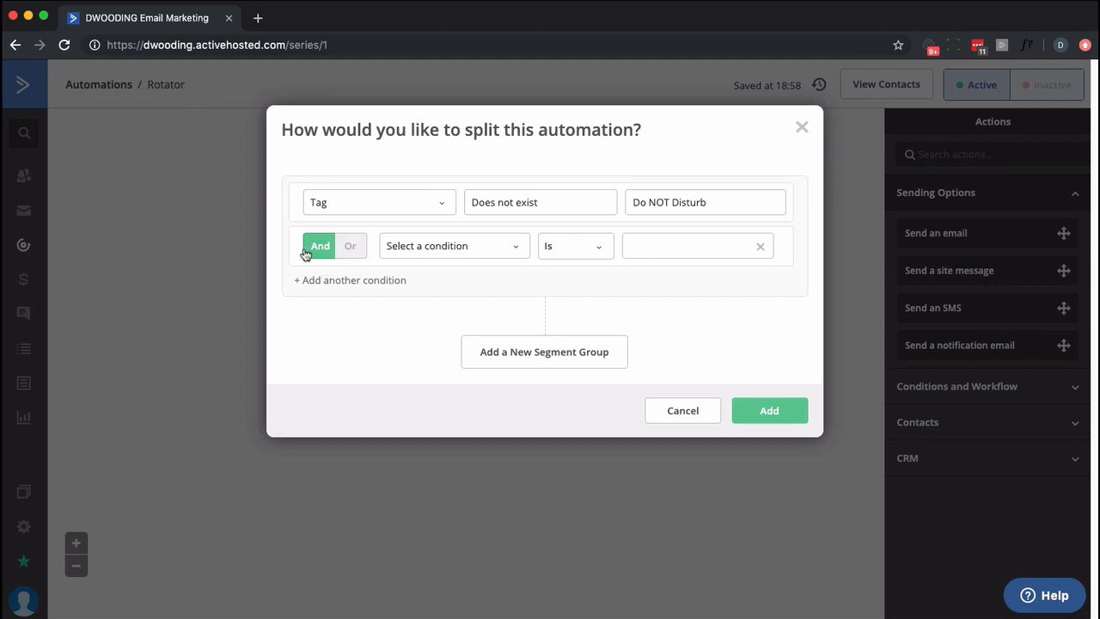
pyautogui.click(476, 245)
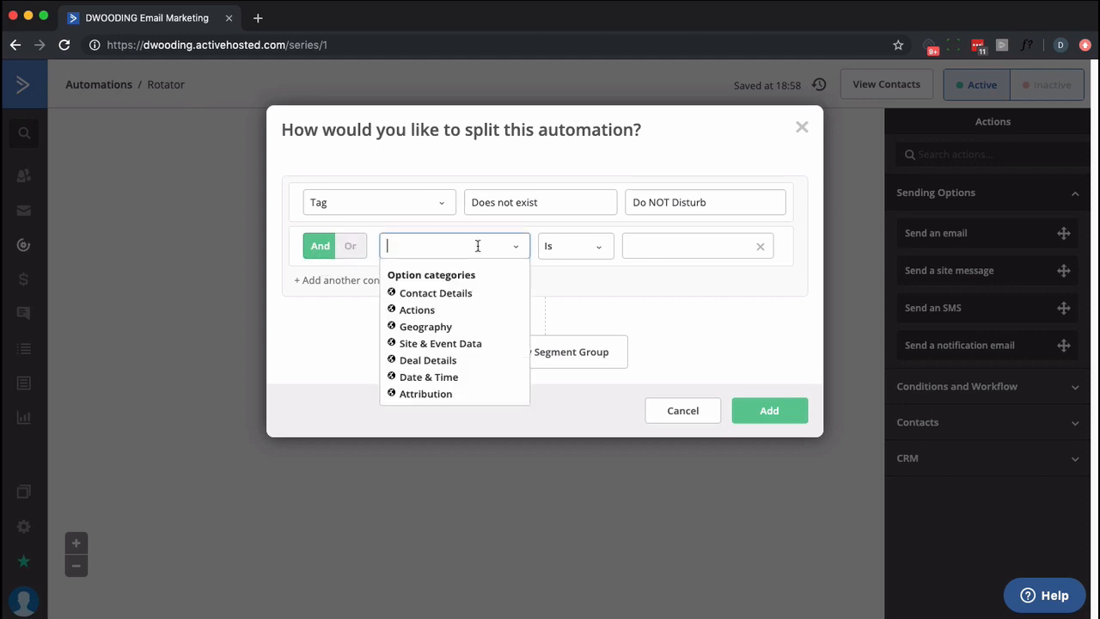
pyautogui.click(419, 294)
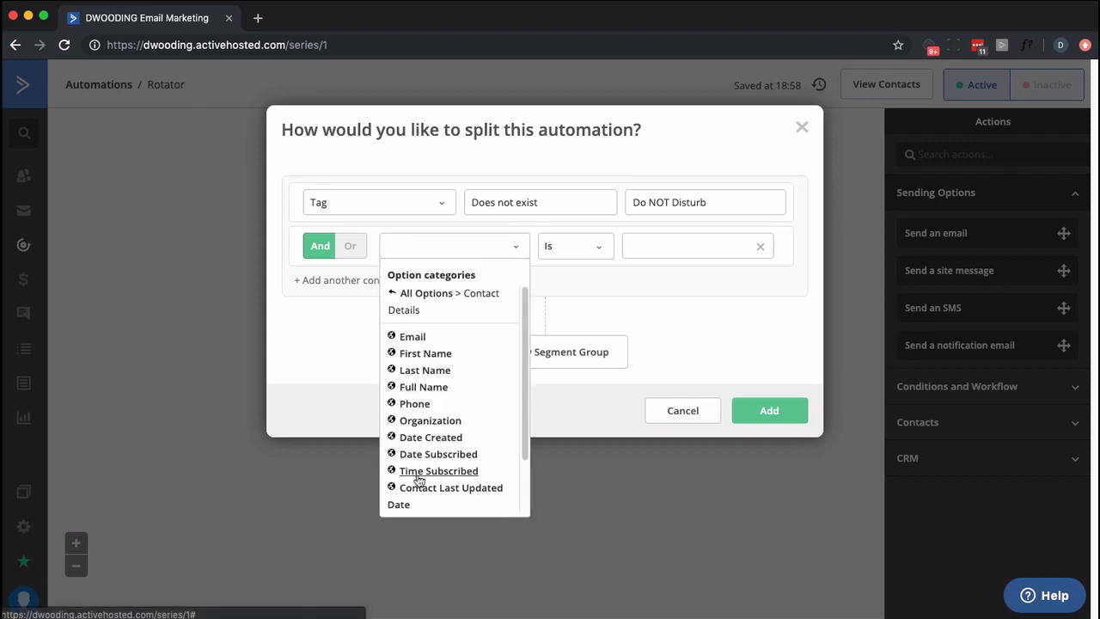
pyautogui.click(432, 294)
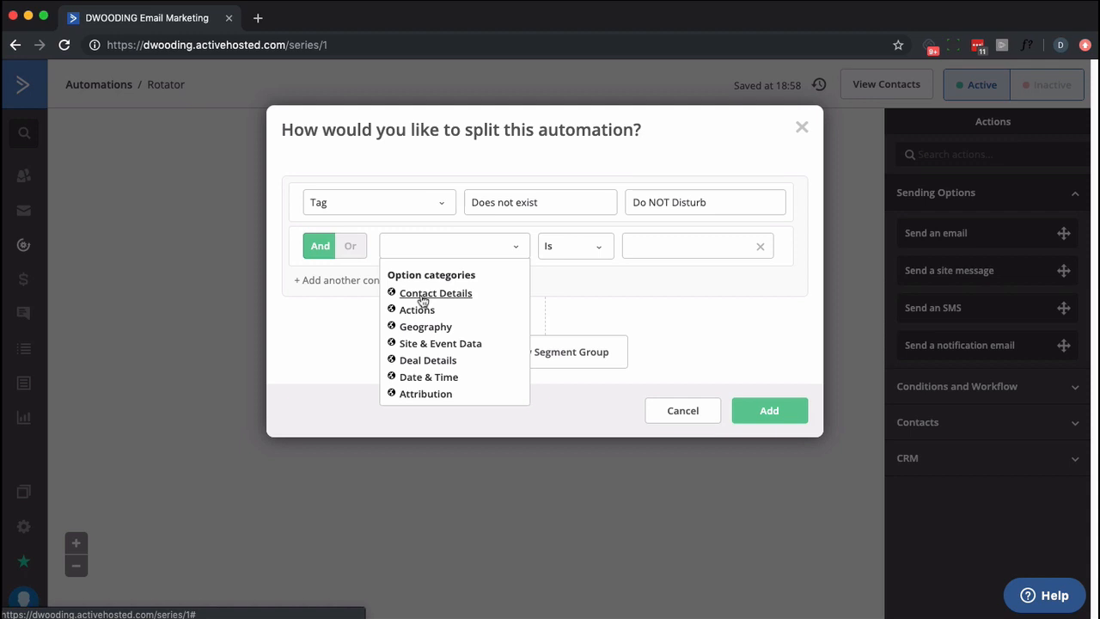
pyautogui.click(422, 295)
pyautogui.click(410, 473)
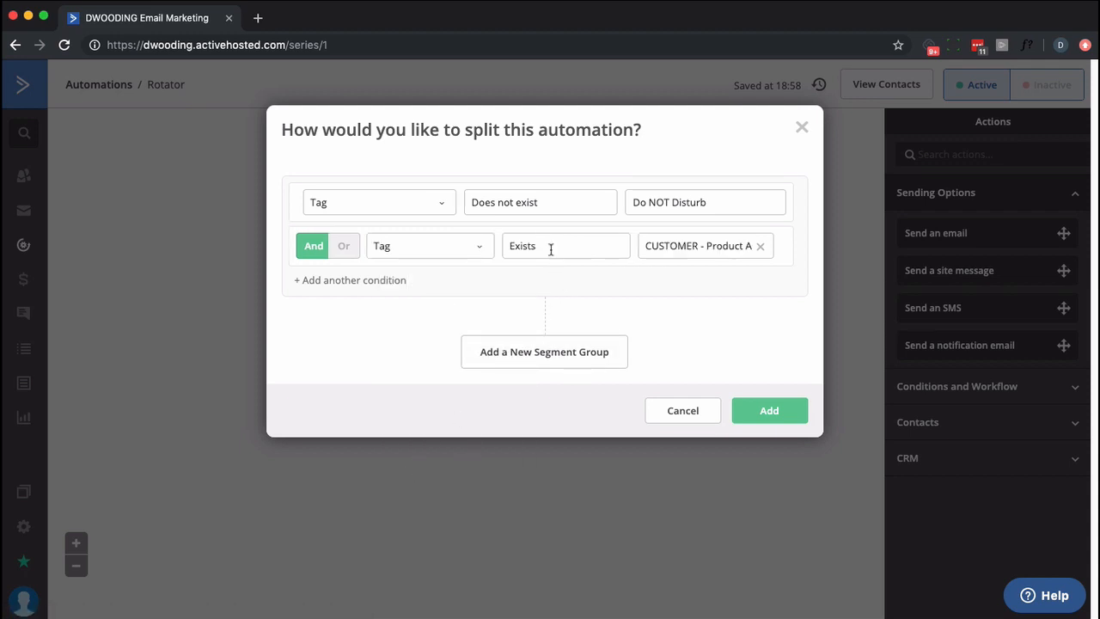
pyautogui.click(520, 203)
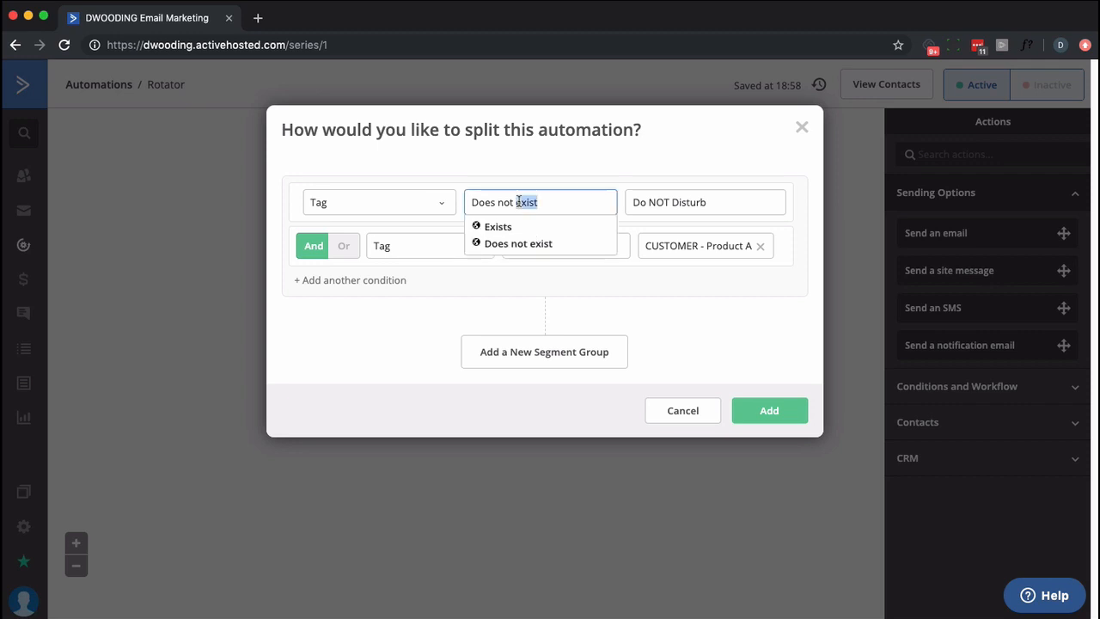
pyautogui.click(560, 311)
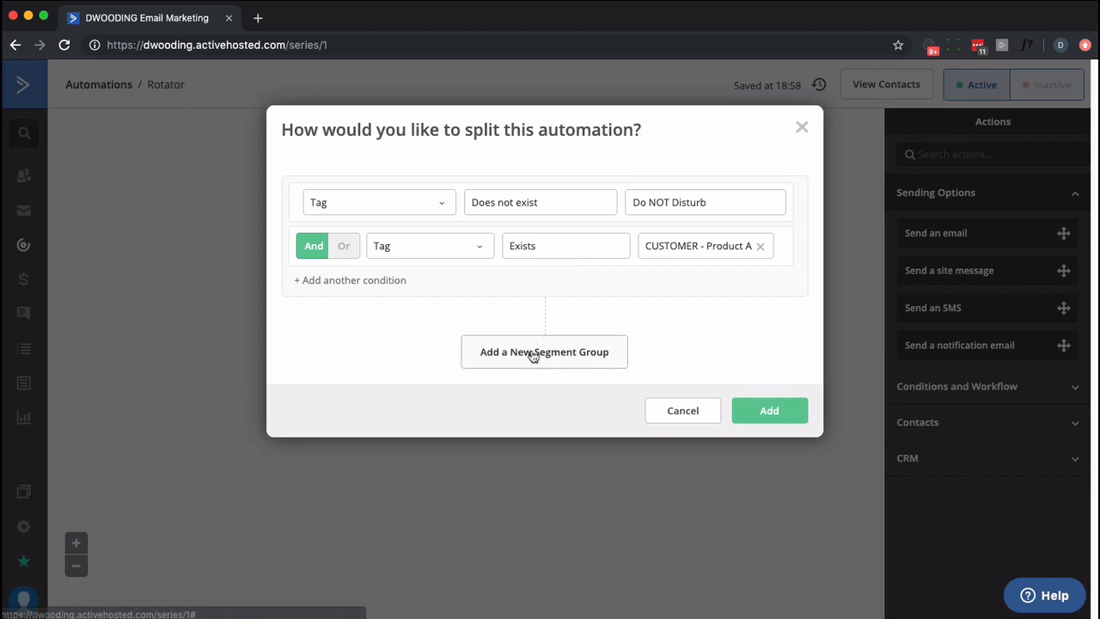
# Set the second condition's tag to INTEREST - Product A and add the If/Else to the automation.
pyautogui.click(688, 236)
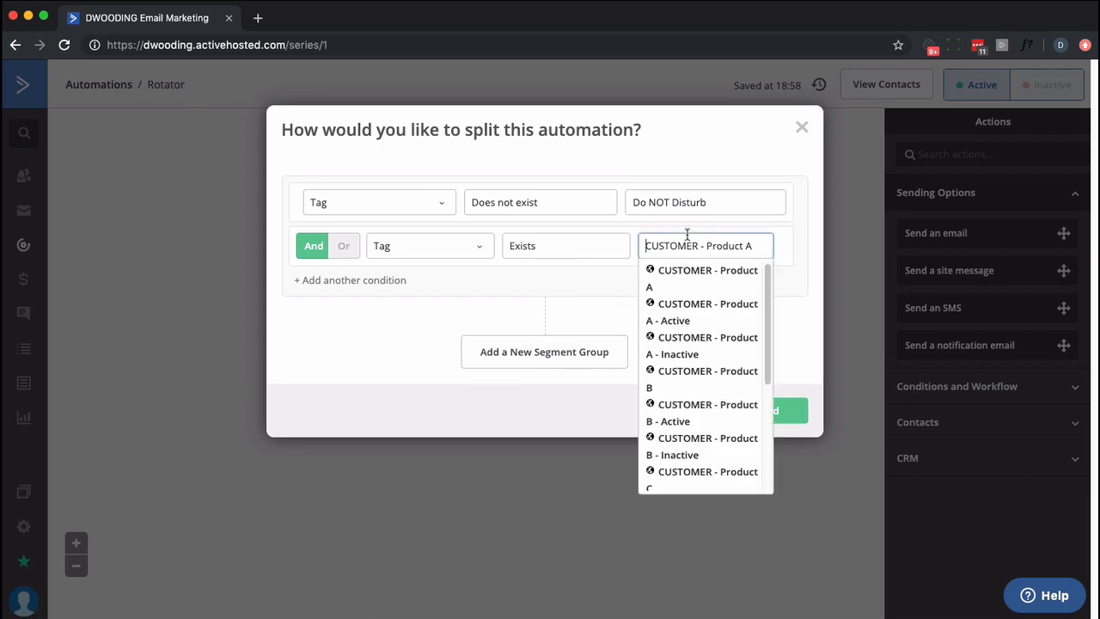
pyautogui.write('IN')
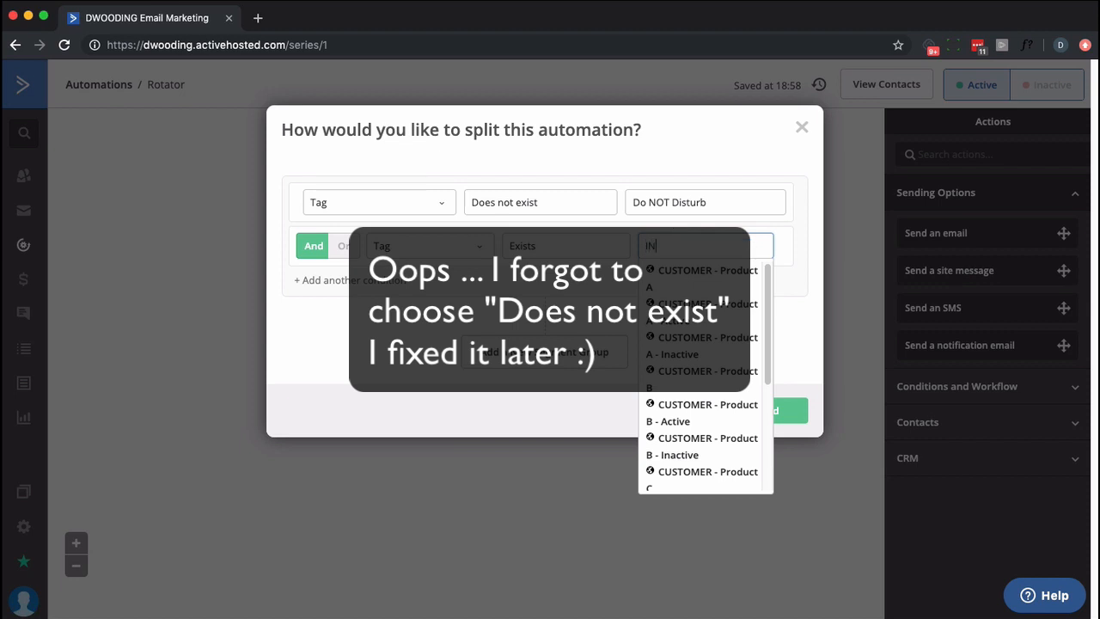
pyautogui.write('TEREST')
pyautogui.click(682, 281)
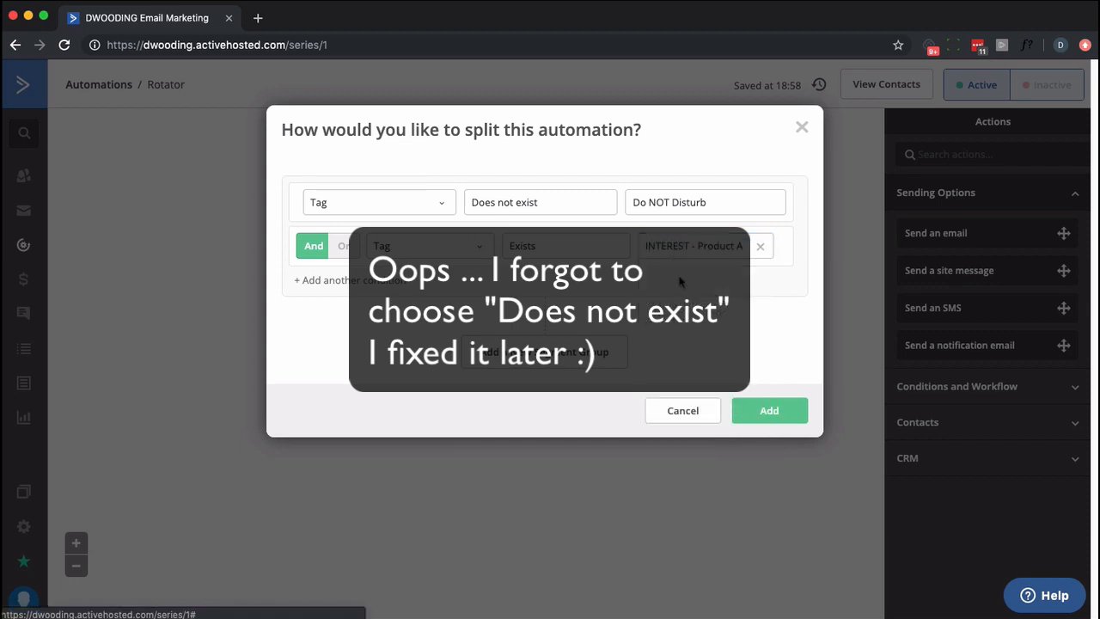
pyautogui.click(770, 410)
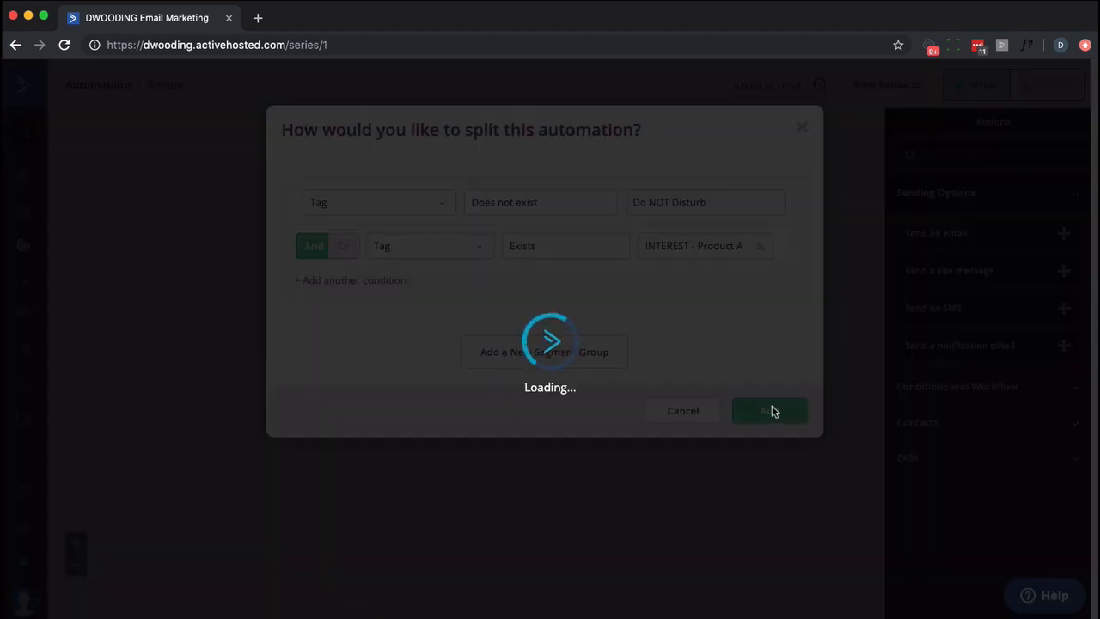
# Copy the Product A If/Else as a single action to the end of its No branch.
pyautogui.scroll(-4, 636, 406)
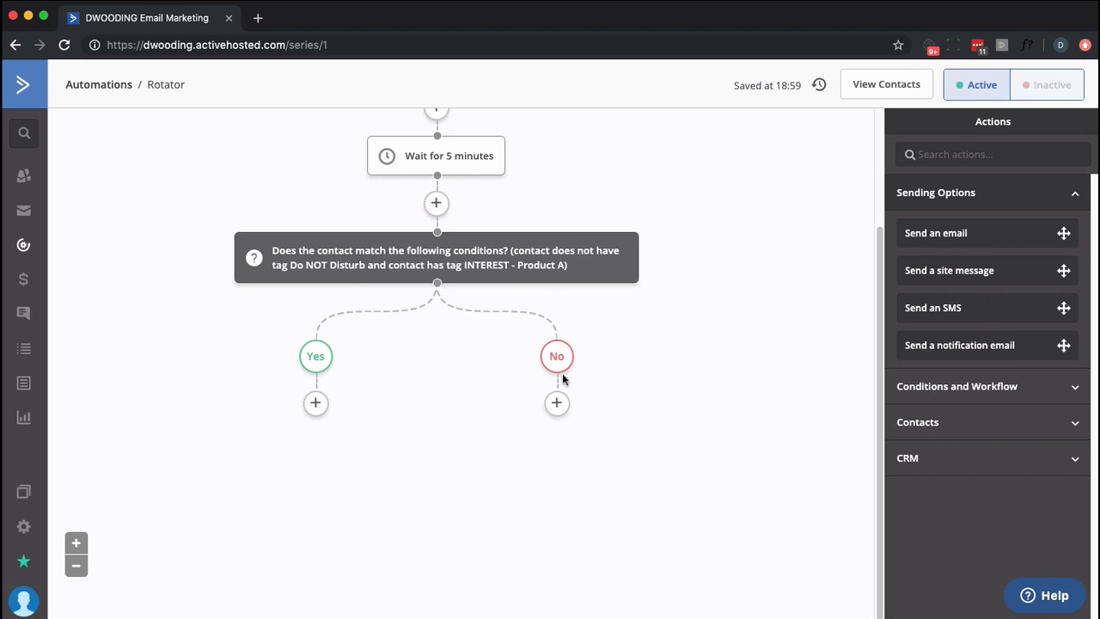
pyautogui.moveTo(505, 256)
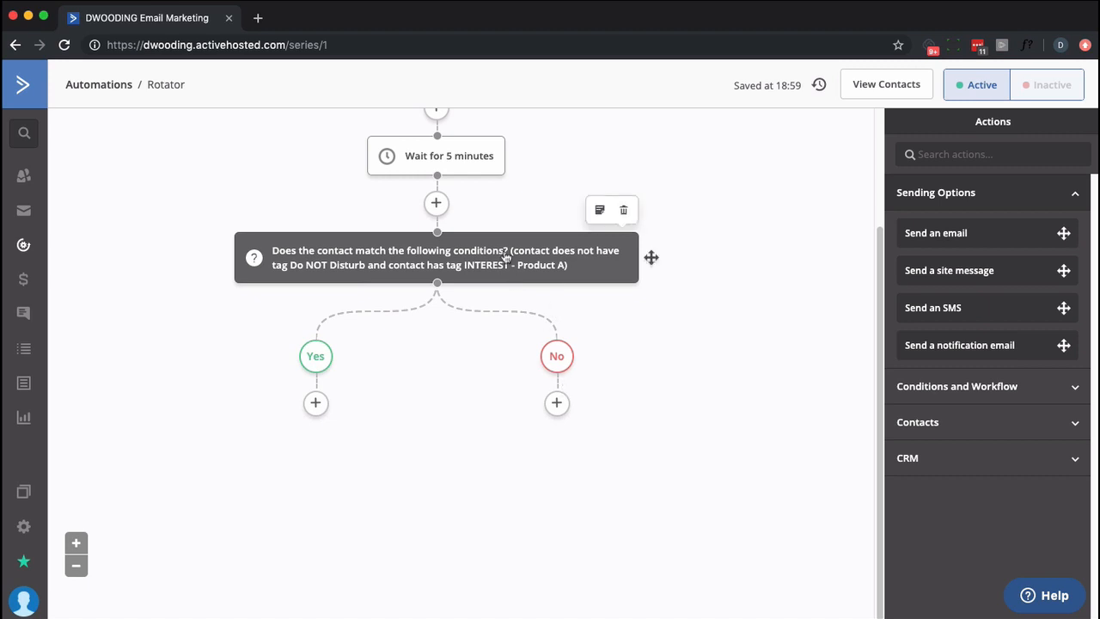
pyautogui.moveTo(507, 256); pyautogui.dragTo(636, 397)
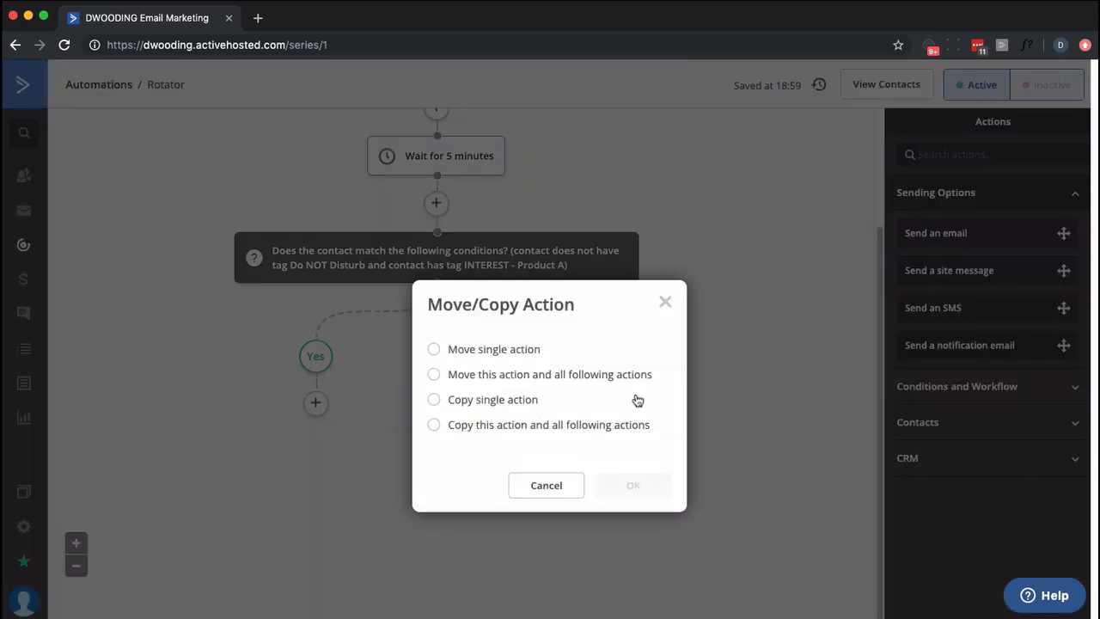
pyautogui.click(434, 399)
pyautogui.click(636, 486)
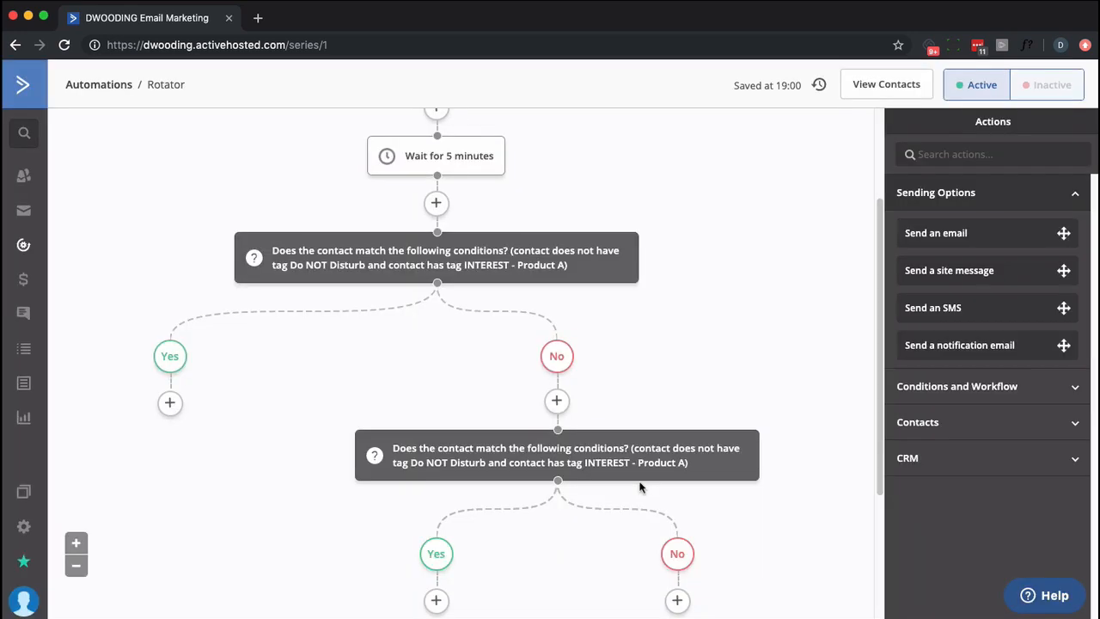
# Change the interest tag in the copied If/Else to INTEREST - Product B and save the condition.
pyautogui.click(651, 452)
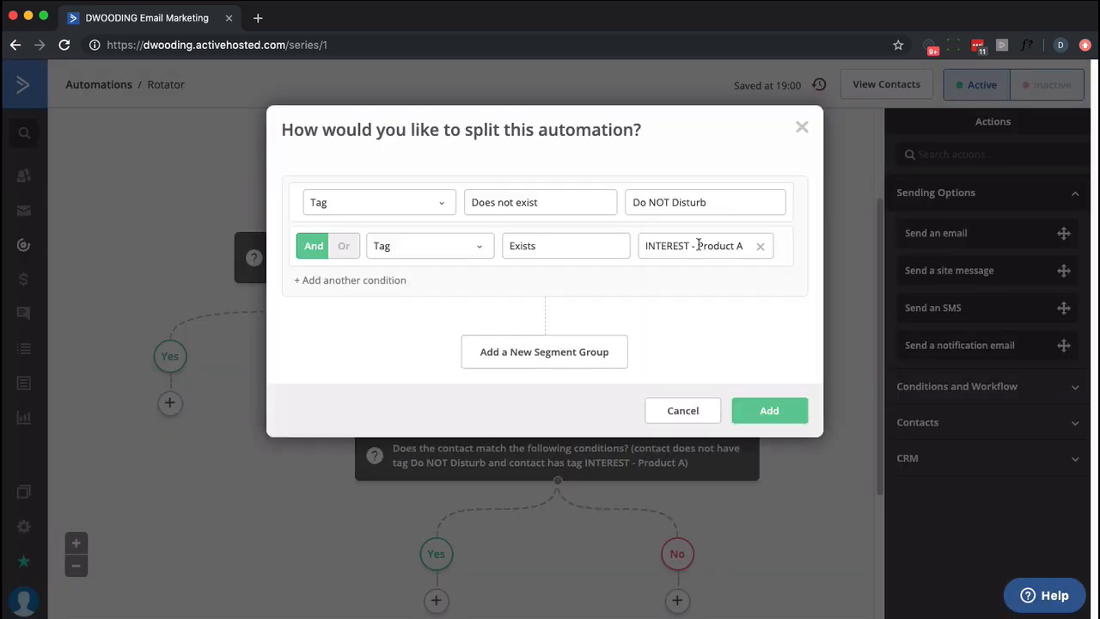
pyautogui.click(737, 243)
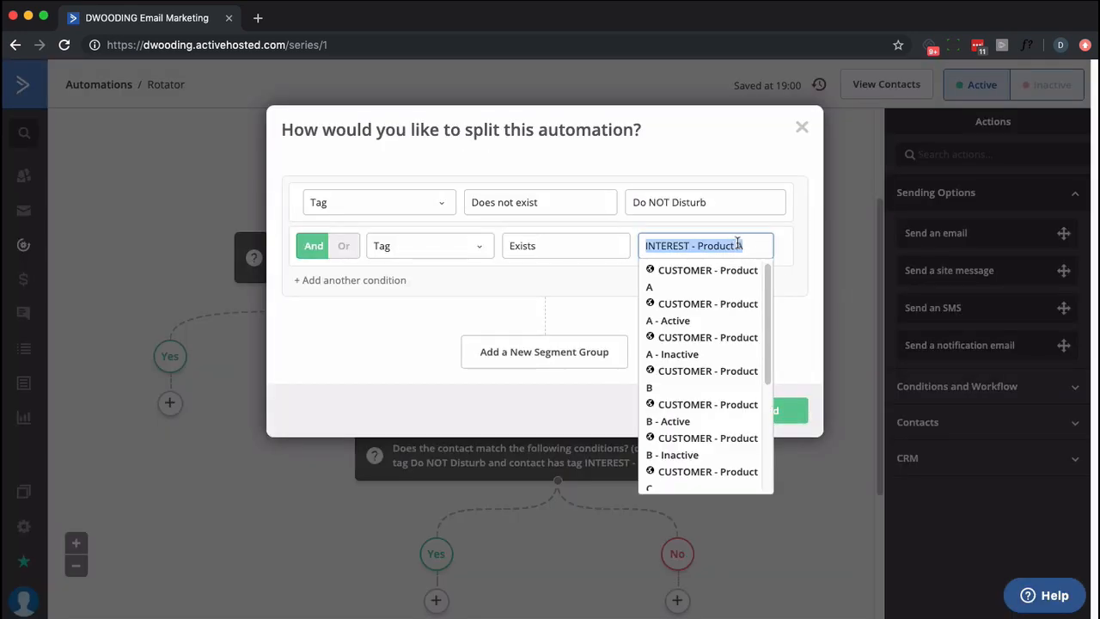
pyautogui.click(737, 243)
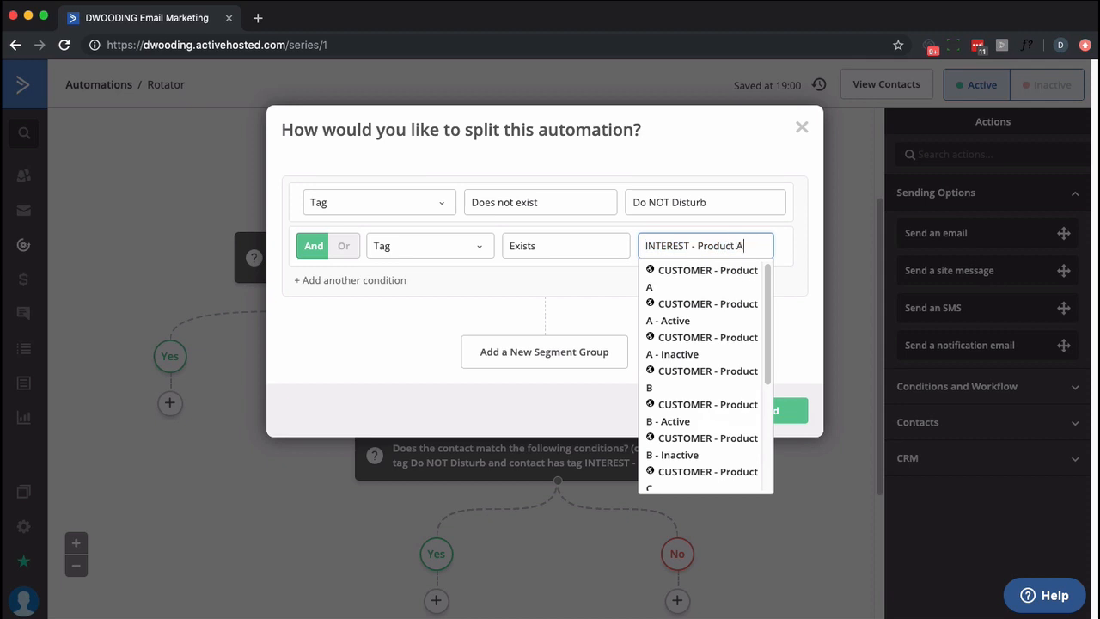
pyautogui.press('BackSpace')
pyautogui.click(799, 409)
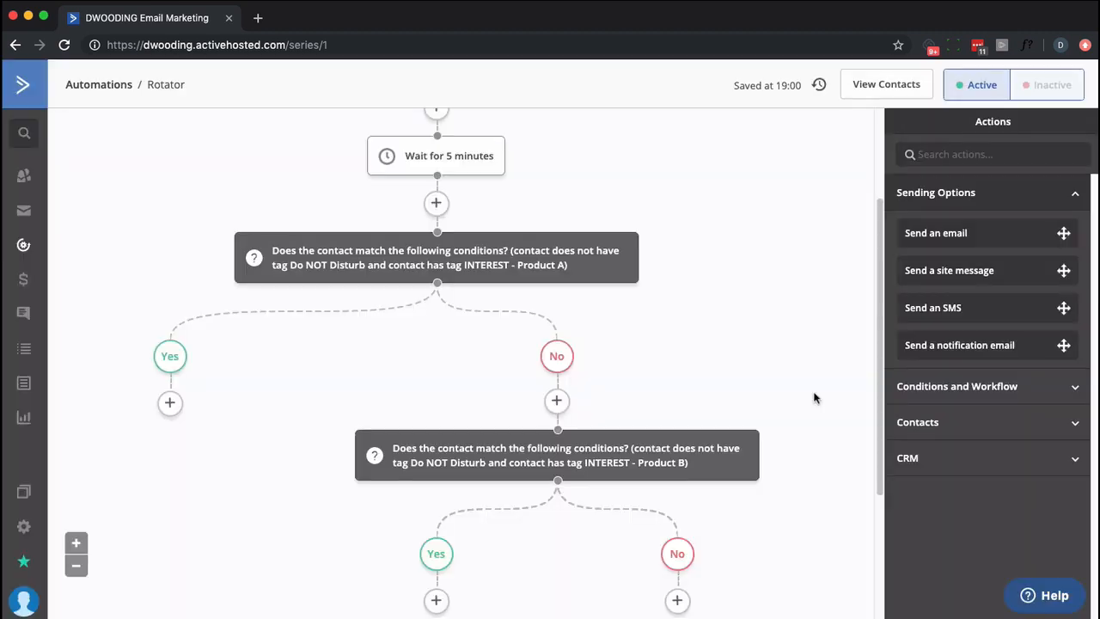
# Copy the Product B If/Else as a single action to the end of its No branch.
pyautogui.scroll(-4, 815, 396)
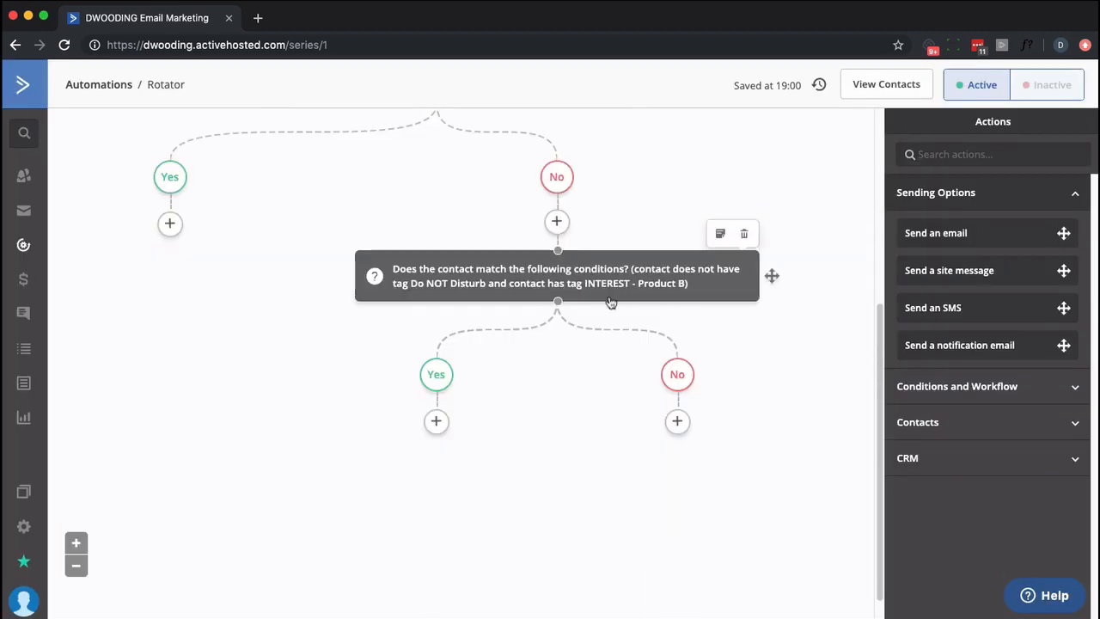
pyautogui.moveTo(773, 274); pyautogui.dragTo(700, 423)
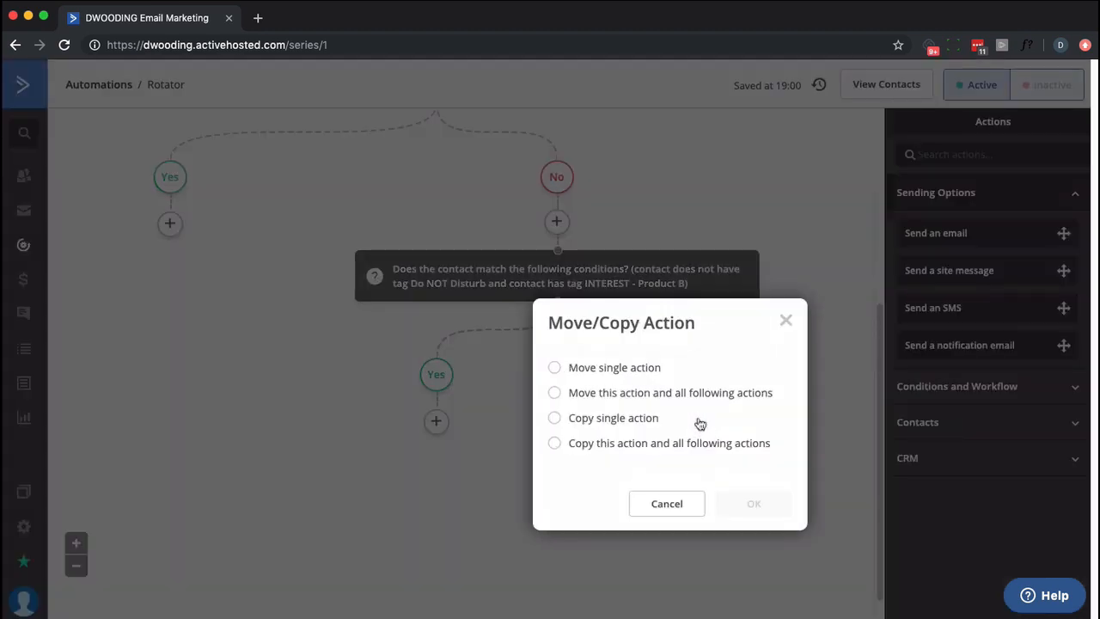
pyautogui.click(607, 420)
pyautogui.click(744, 504)
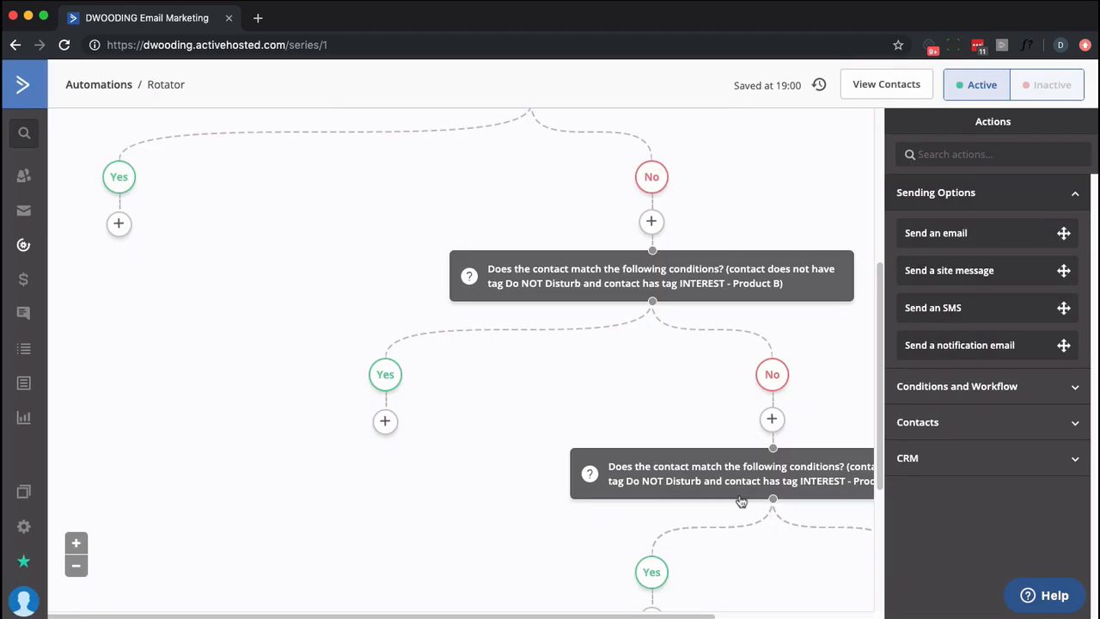
# Change the interest tag in the lowest If/Else to INTEREST - Product C and save the condition.
pyautogui.moveTo(694, 617); pyautogui.dragTo(849, 615)
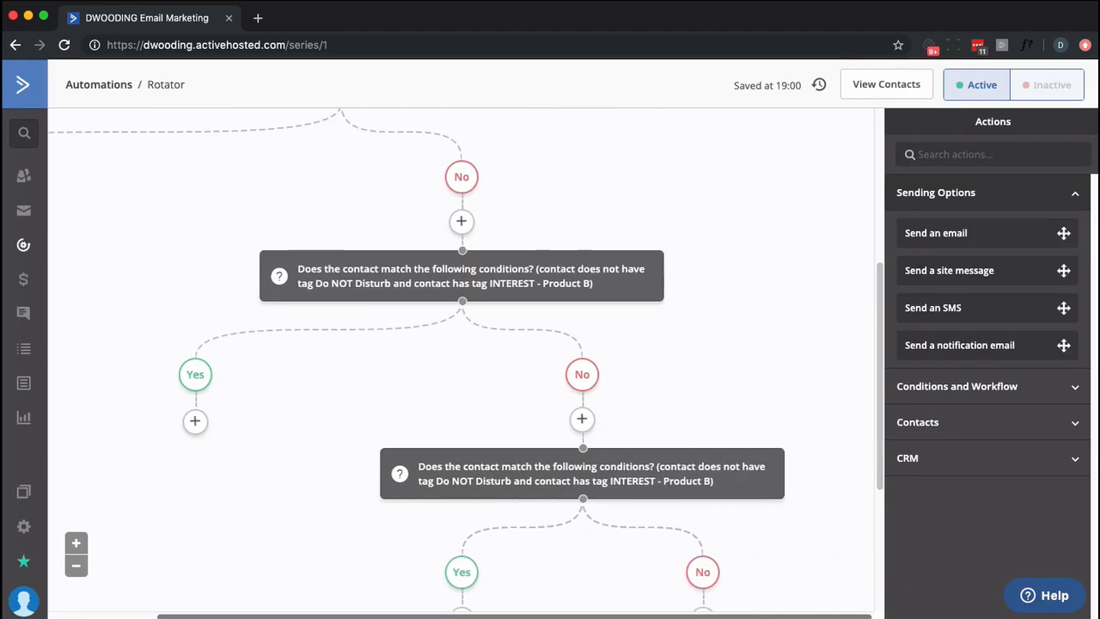
pyautogui.scroll(-1, 741, 479)
pyautogui.click(712, 463)
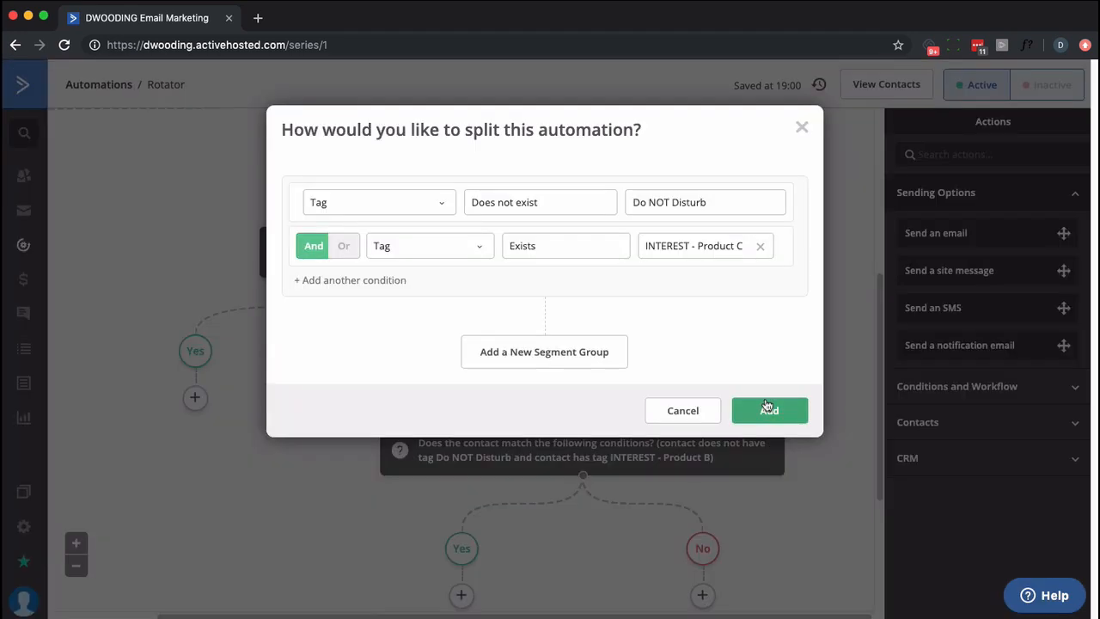
pyautogui.click(766, 405)
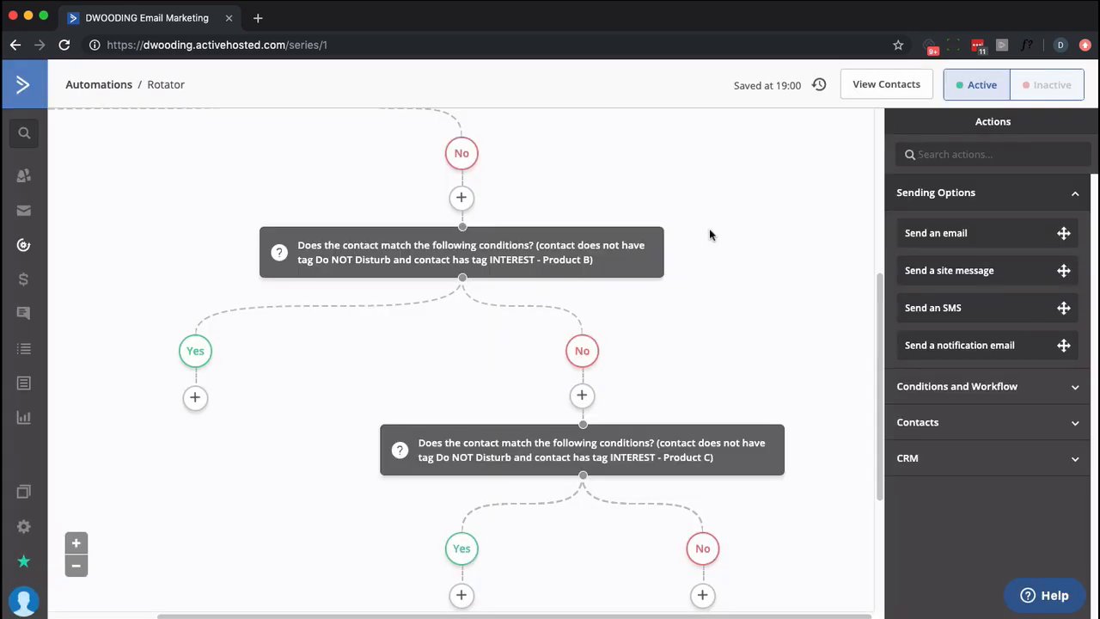
pyautogui.scroll(-3, 730, 232)
pyautogui.scroll(6, 728, 232)
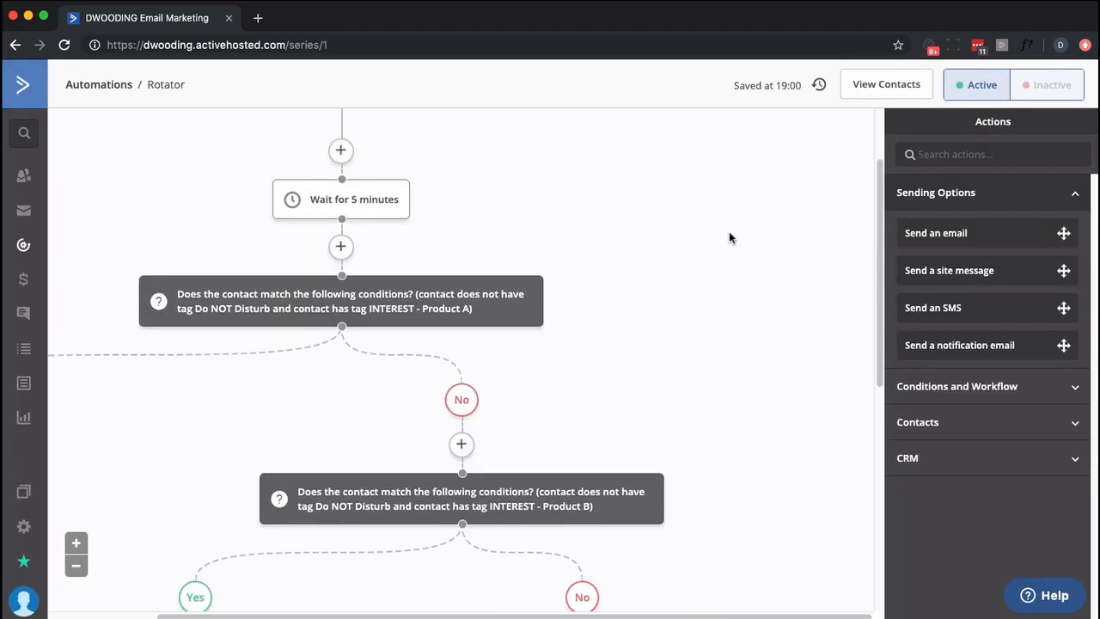
pyautogui.scroll(2, 729, 238)
pyautogui.scroll(-2, 383, 176)
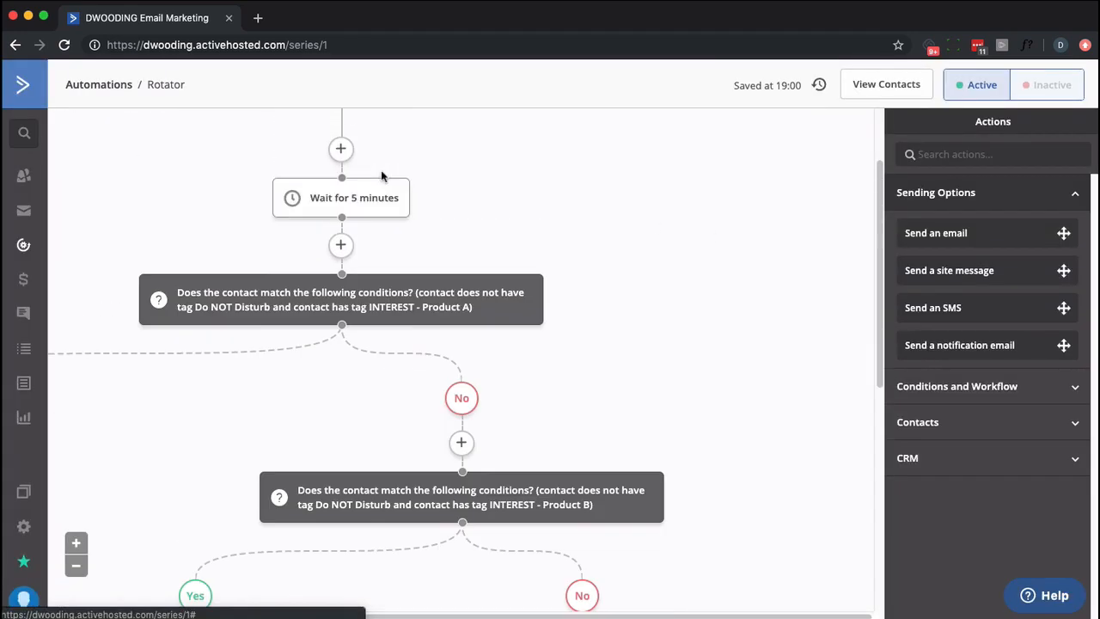
pyautogui.moveTo(394, 209)
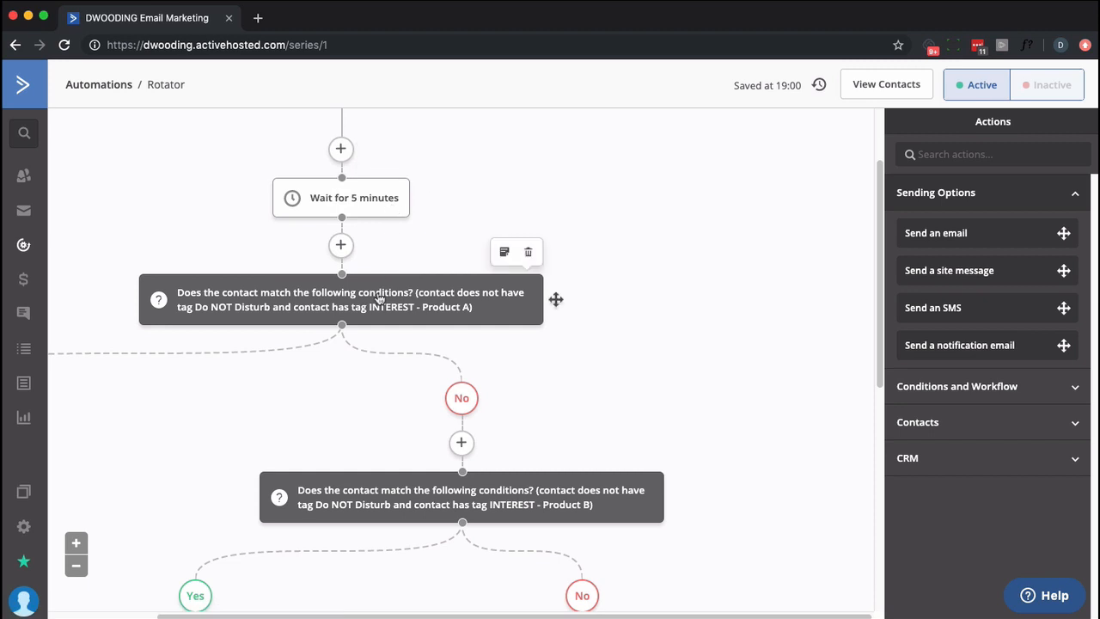
# Add a Send an email action to the Yes branch of the Product A If/Else.
pyautogui.scroll(-5, 537, 490)
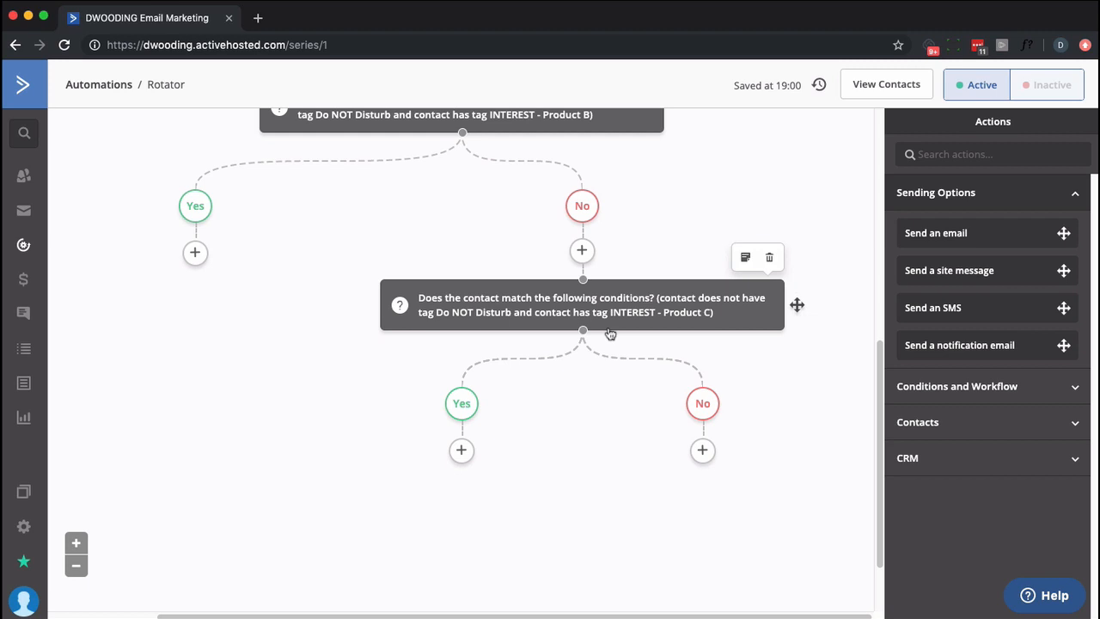
pyautogui.scroll(2, 409, 355)
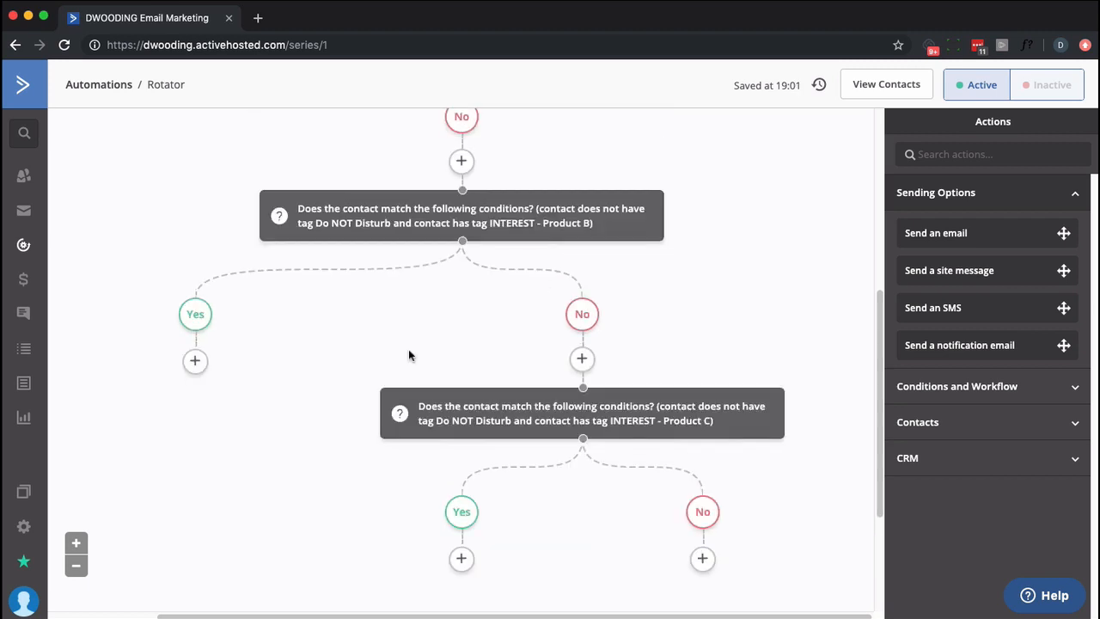
pyautogui.scroll(4, 408, 355)
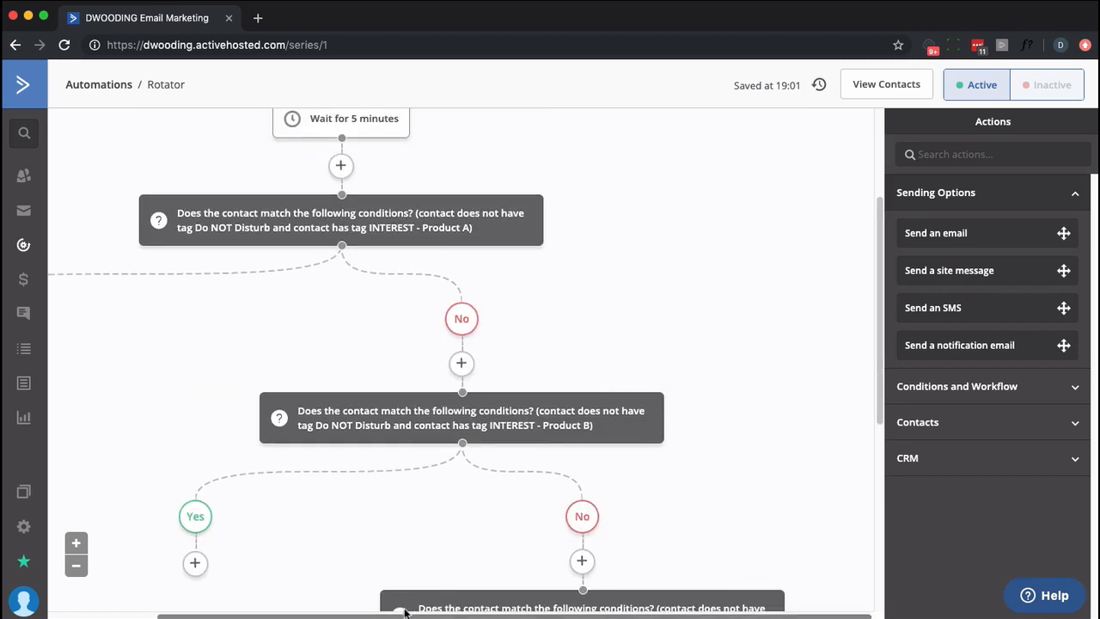
pyautogui.moveTo(404, 614); pyautogui.dragTo(167, 597)
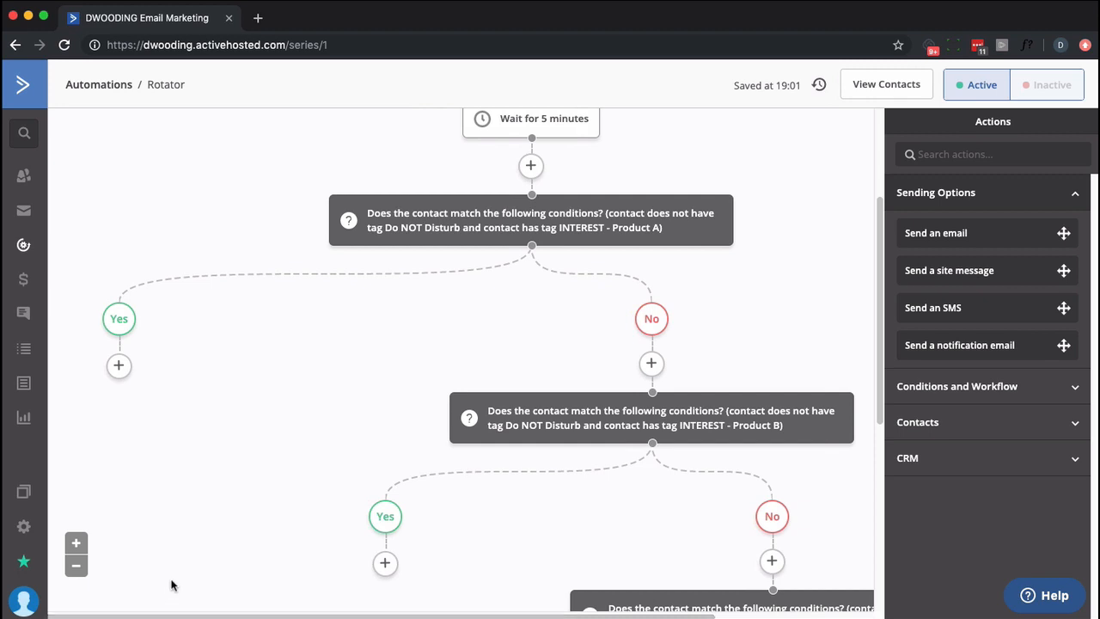
pyautogui.moveTo(665, 220)
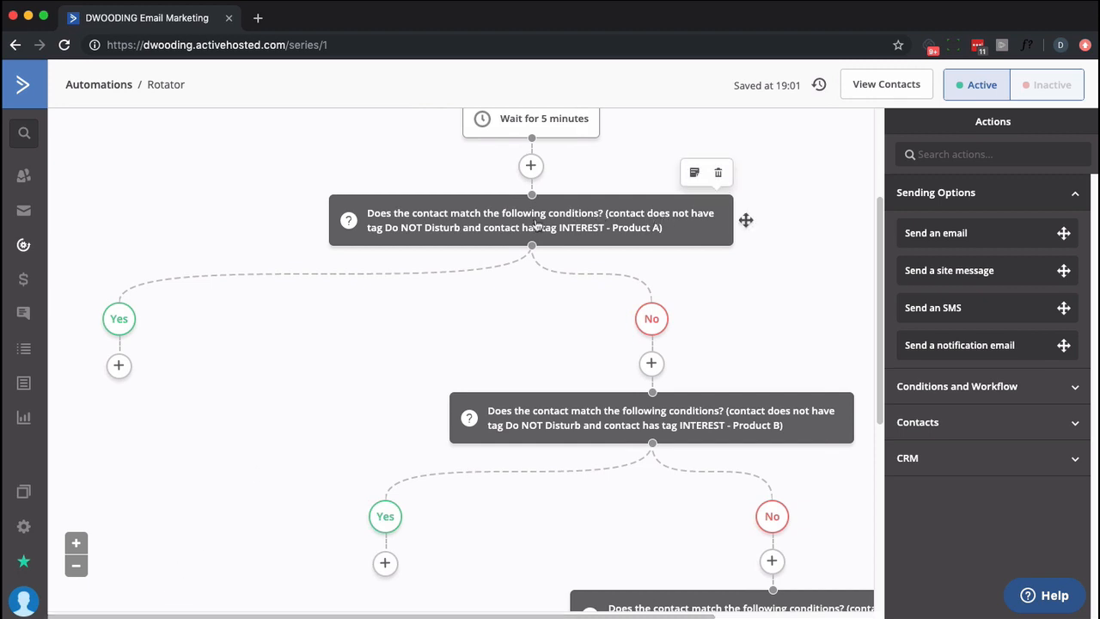
pyautogui.scroll(2, 142, 374)
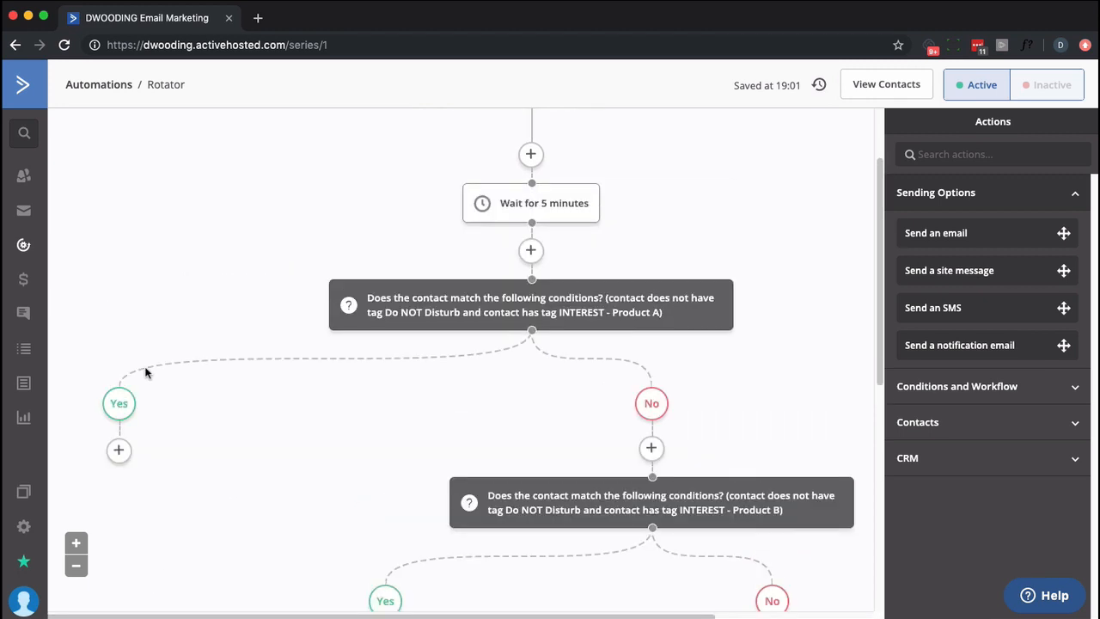
pyautogui.scroll(-2, 145, 372)
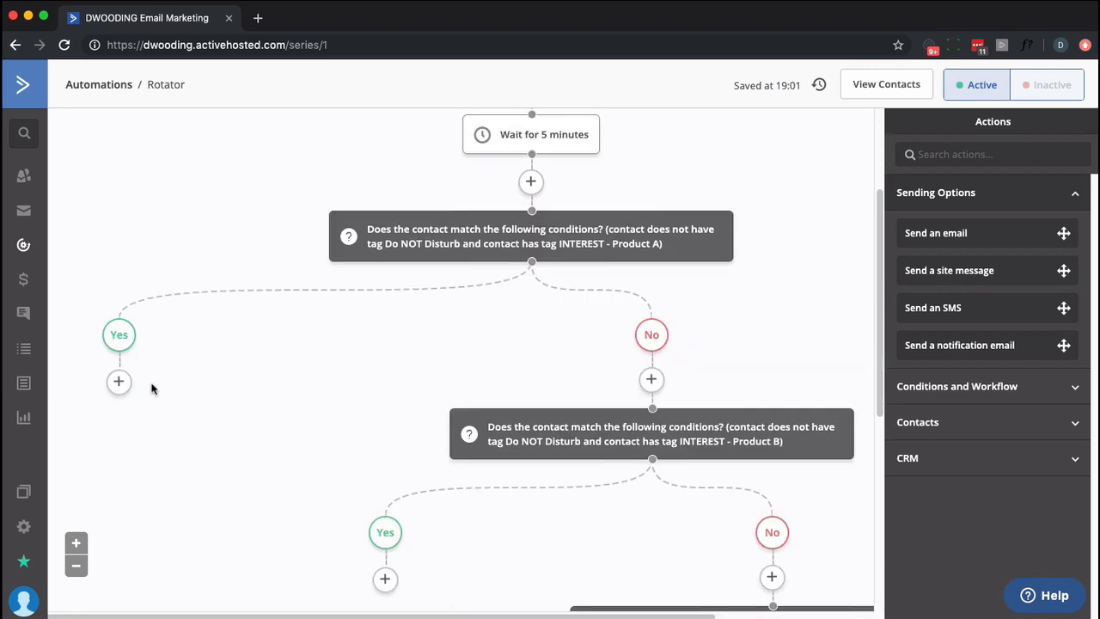
pyautogui.click(119, 380)
pyautogui.click(371, 180)
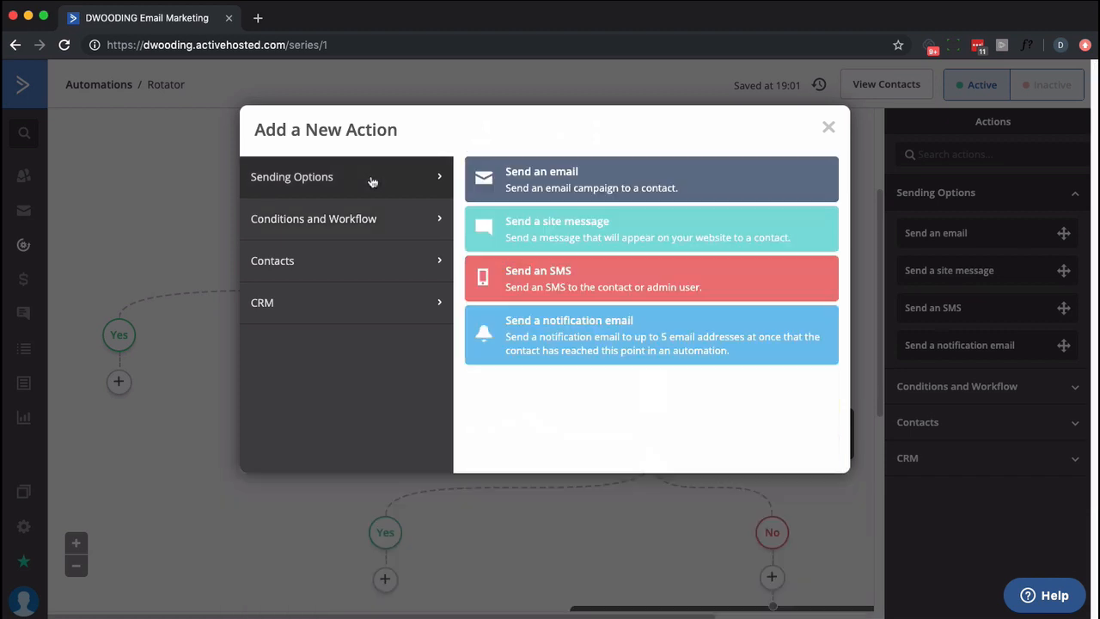
pyautogui.click(550, 185)
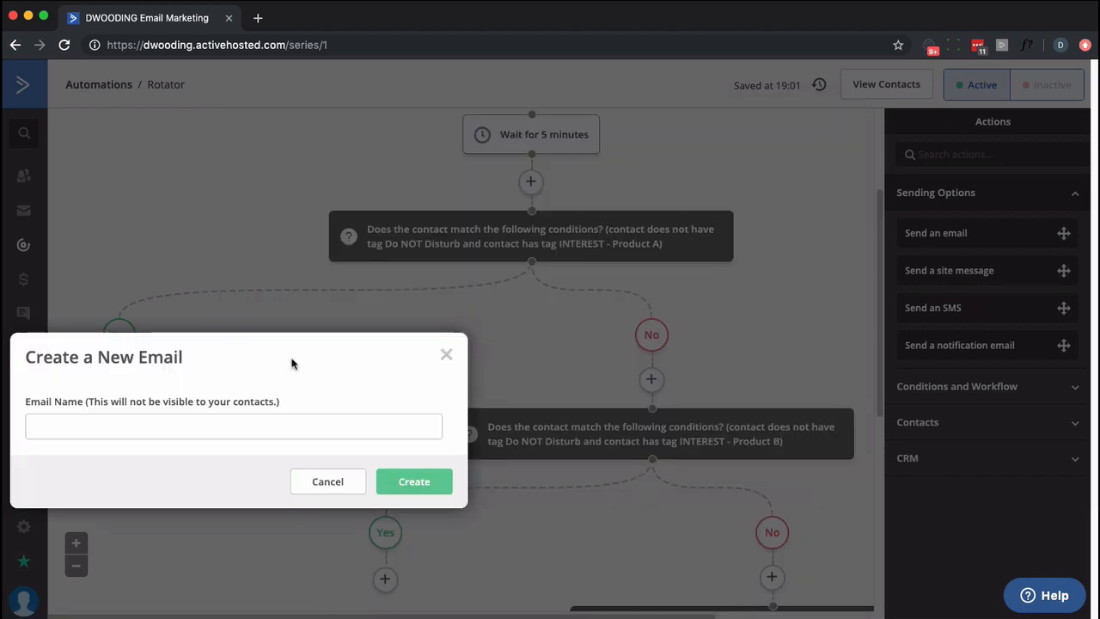
# Name the new email "E1 - Are you interested in Product A" and create it.
pyautogui.click(111, 416)
pyautogui.write('E')
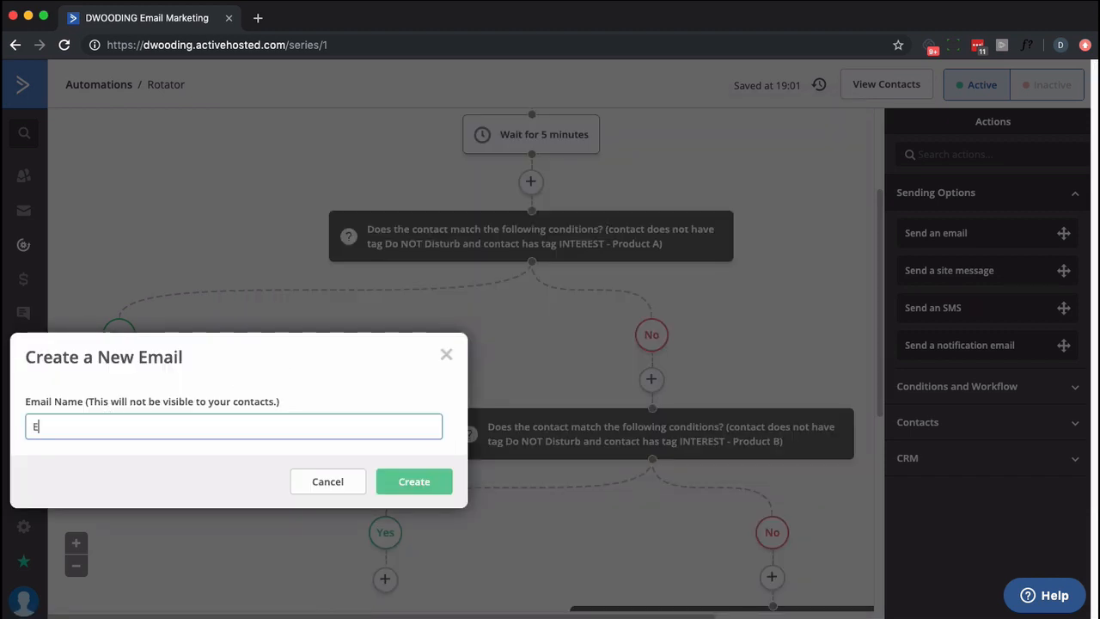
pyautogui.write('1')
pyautogui.press('BackSpace')
pyautogui.press('BackSpace')
pyautogui.write('Are you interested in Prod')
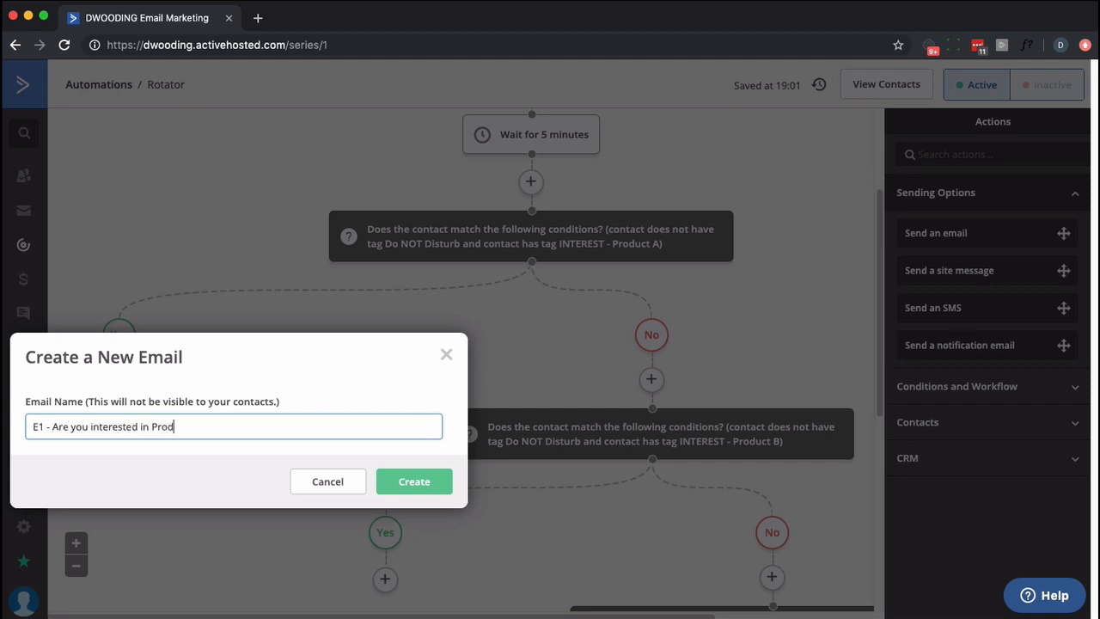
pyautogui.write('uct A')
pyautogui.click(401, 494)
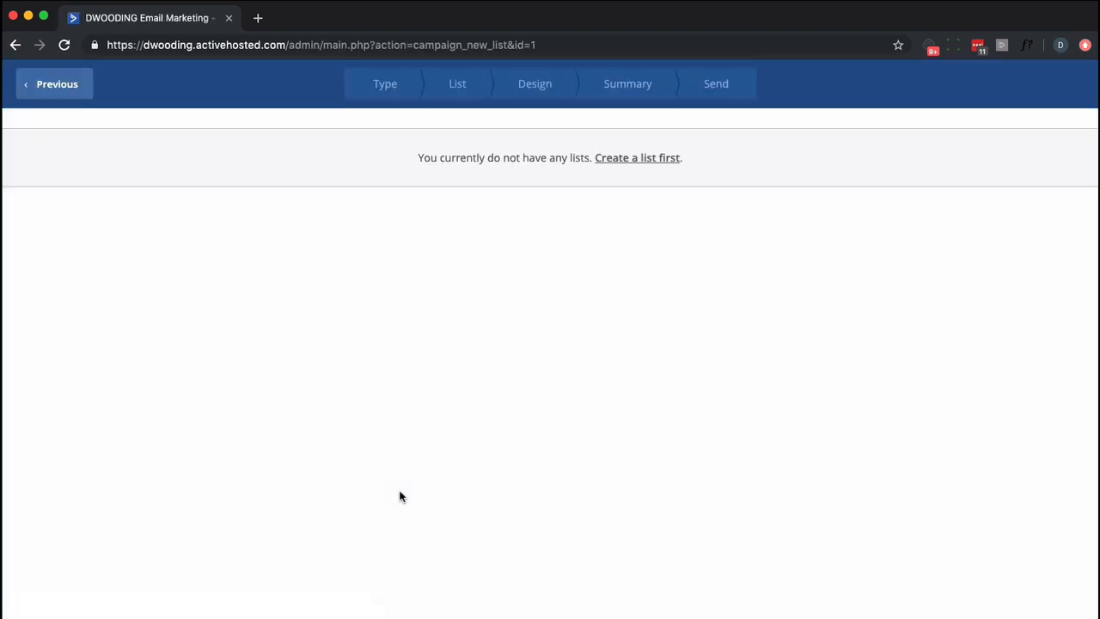
# Use the Personal Email template for the new email.
pyautogui.moveTo(249, 262)
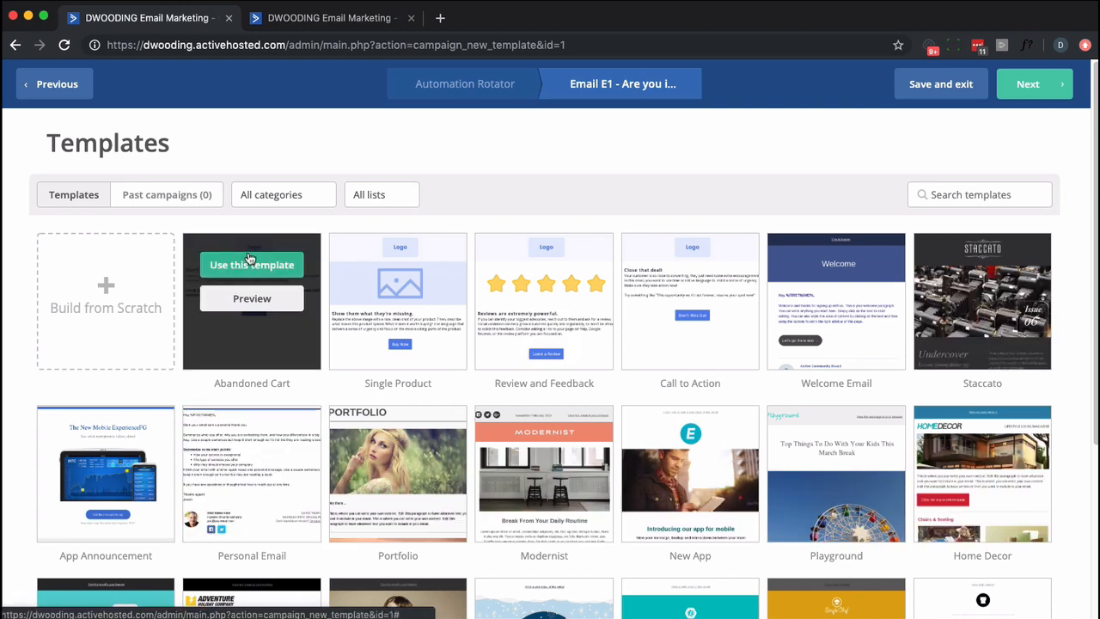
pyautogui.scroll(-4, 515, 288)
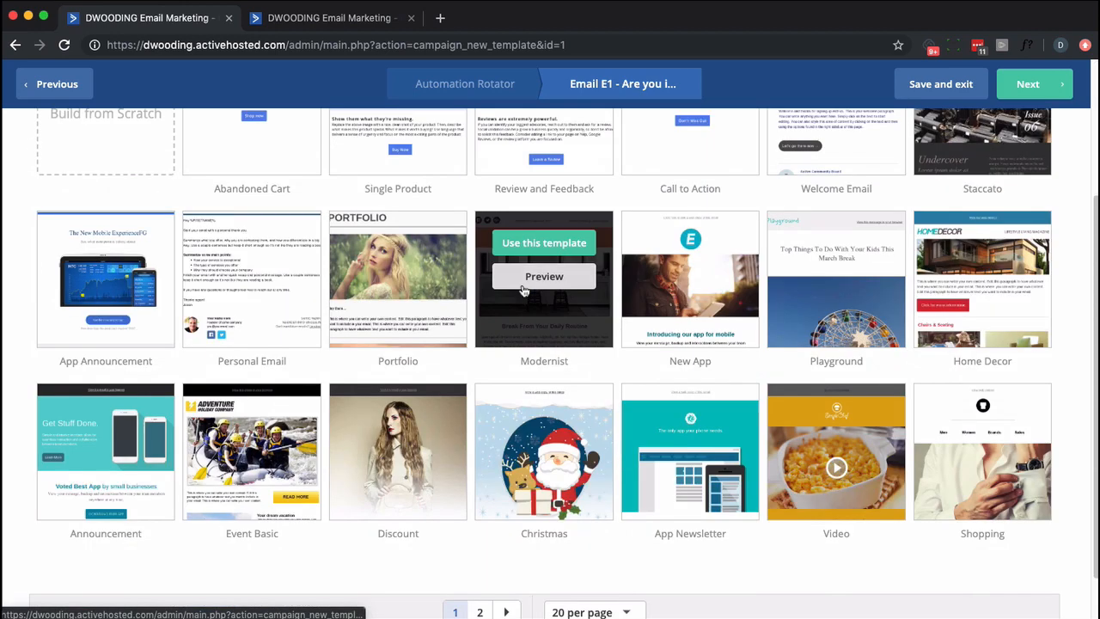
pyautogui.scroll(3, 515, 285)
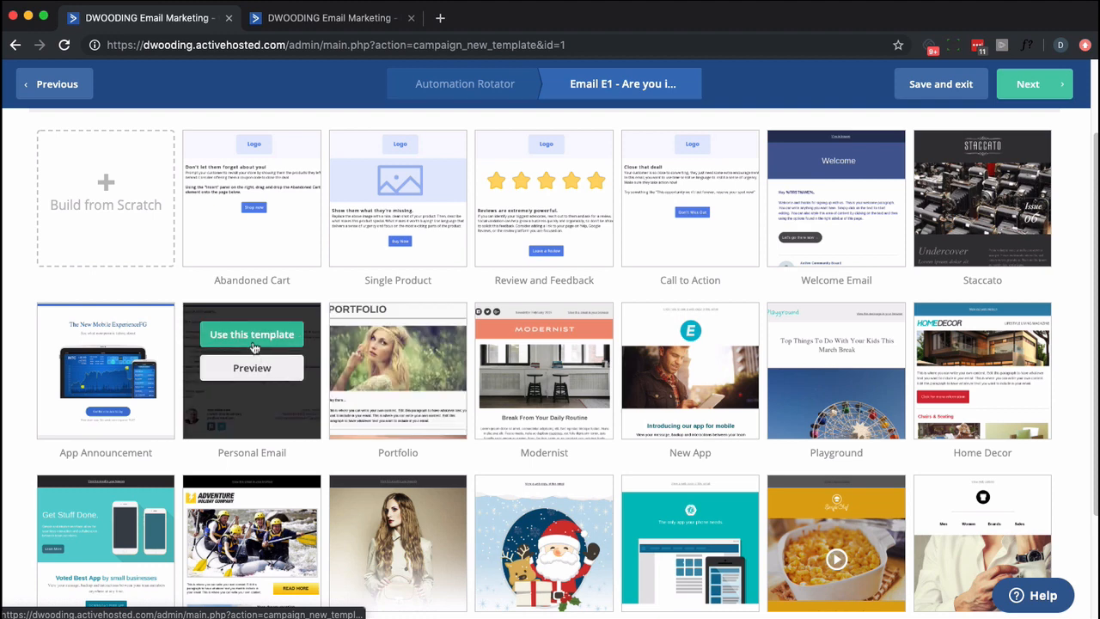
pyautogui.click(253, 339)
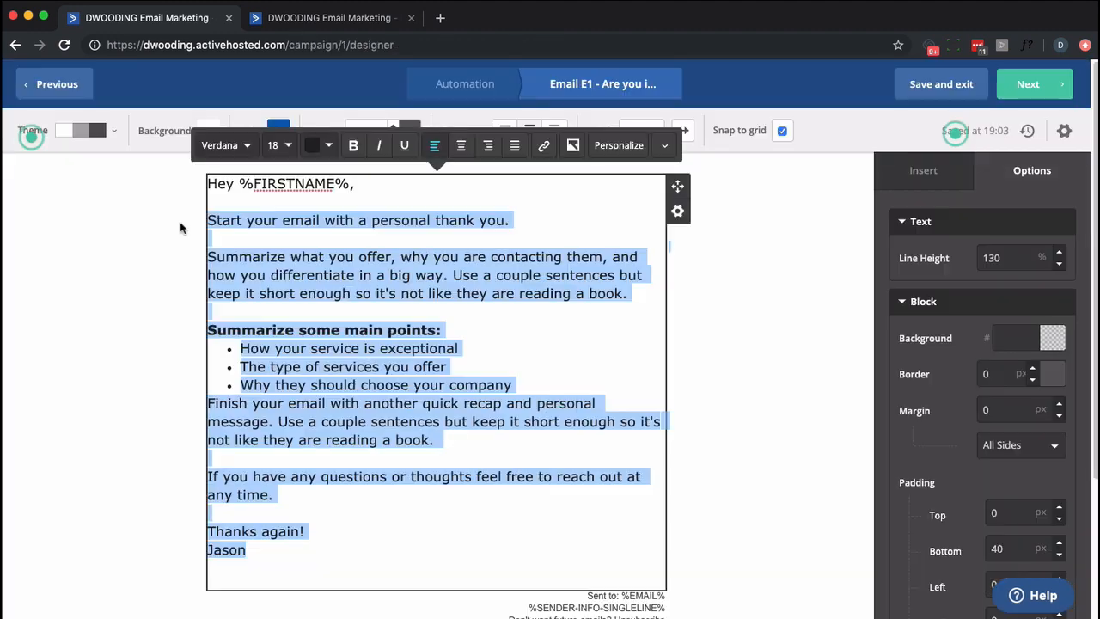
# Replace the template text below the greeting with "Are you interested in product A?" followed by a blank line.
pyautogui.write('A')
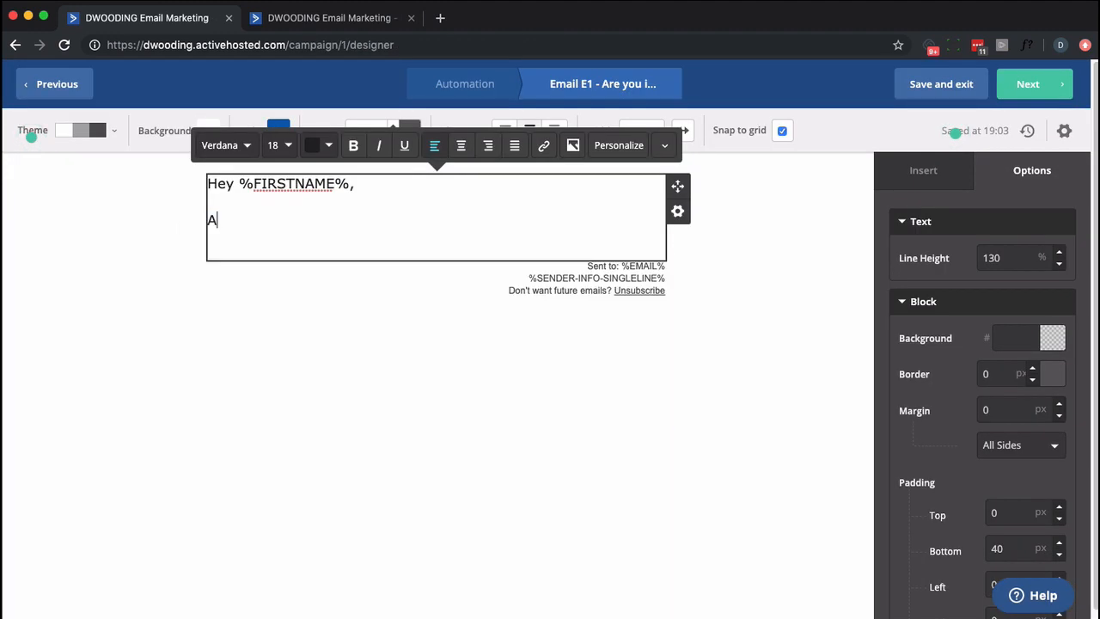
pyautogui.write('re you interest')
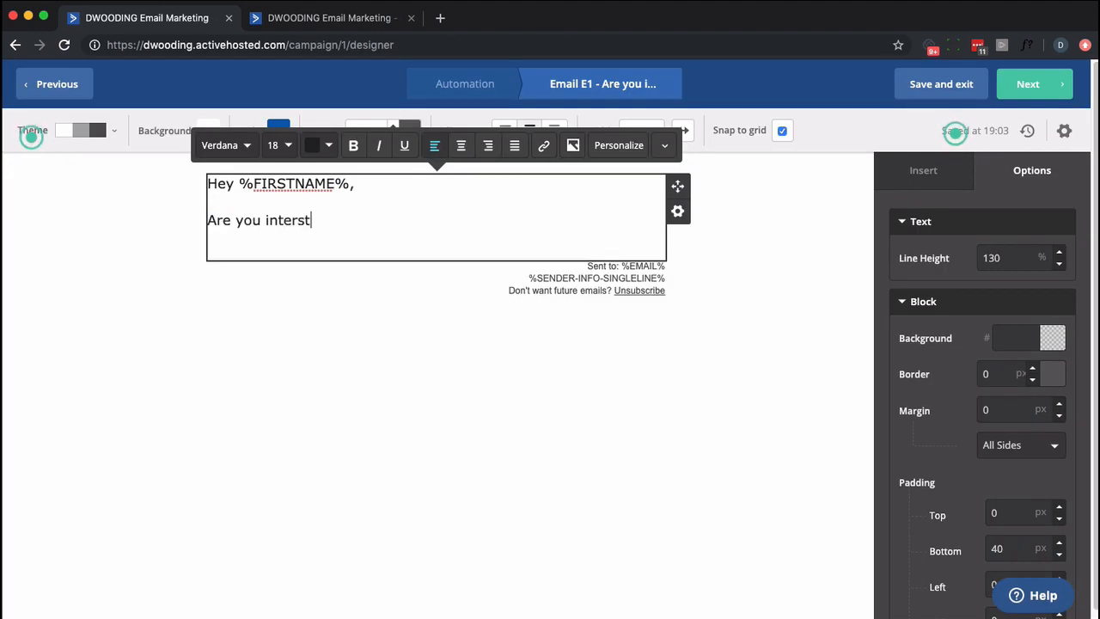
pyautogui.press('BackSpace')
pyautogui.press('BackSpace')
pyautogui.write('ested in ')
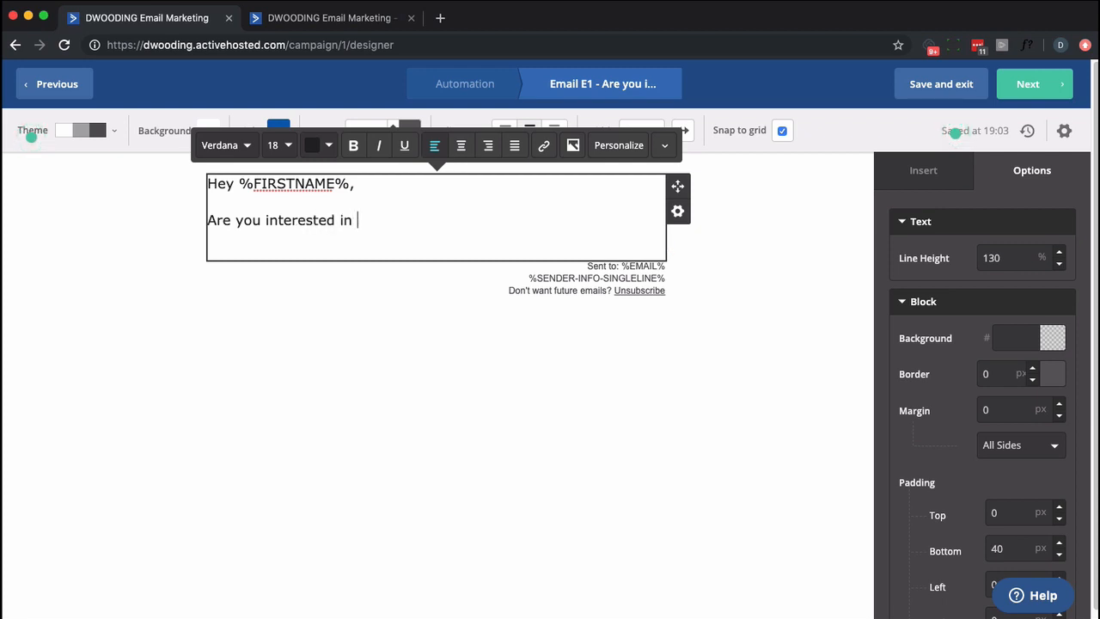
pyautogui.write('product A')
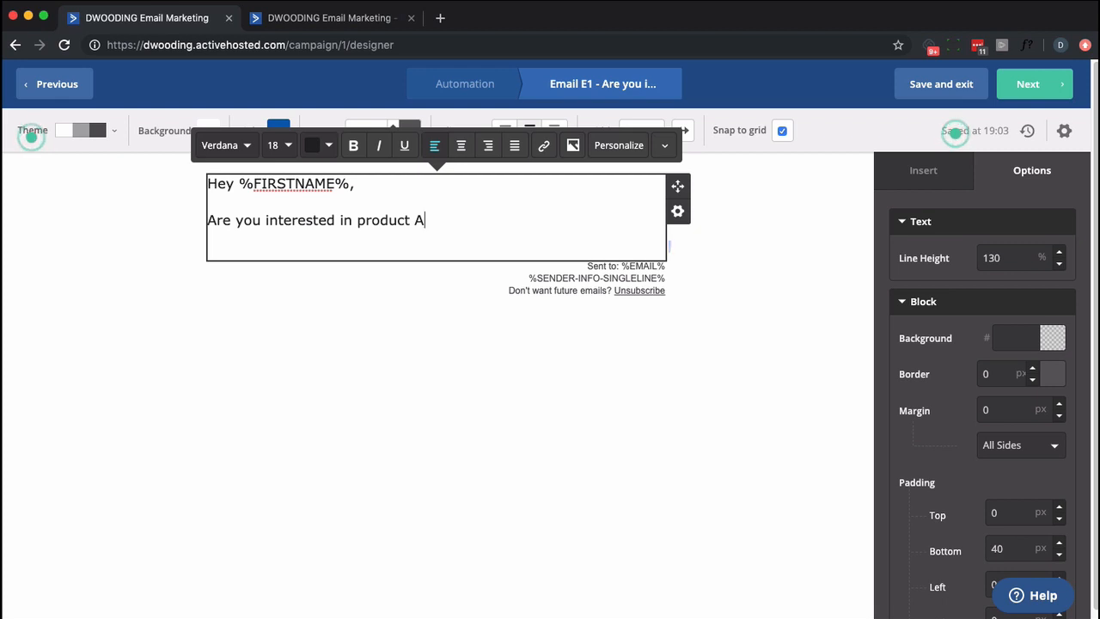
pyautogui.write('?')
pyautogui.press('Return')
pyautogui.press('Return')
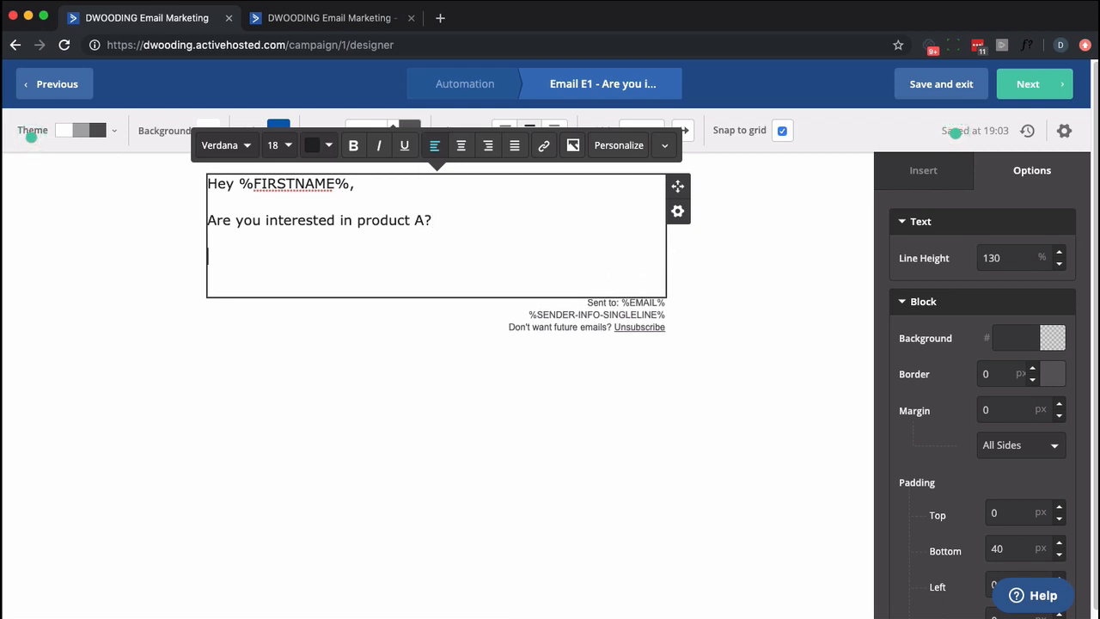
# Close the email body with "Thanks," and the sender's first name below it.
pyautogui.write('Thanks,')
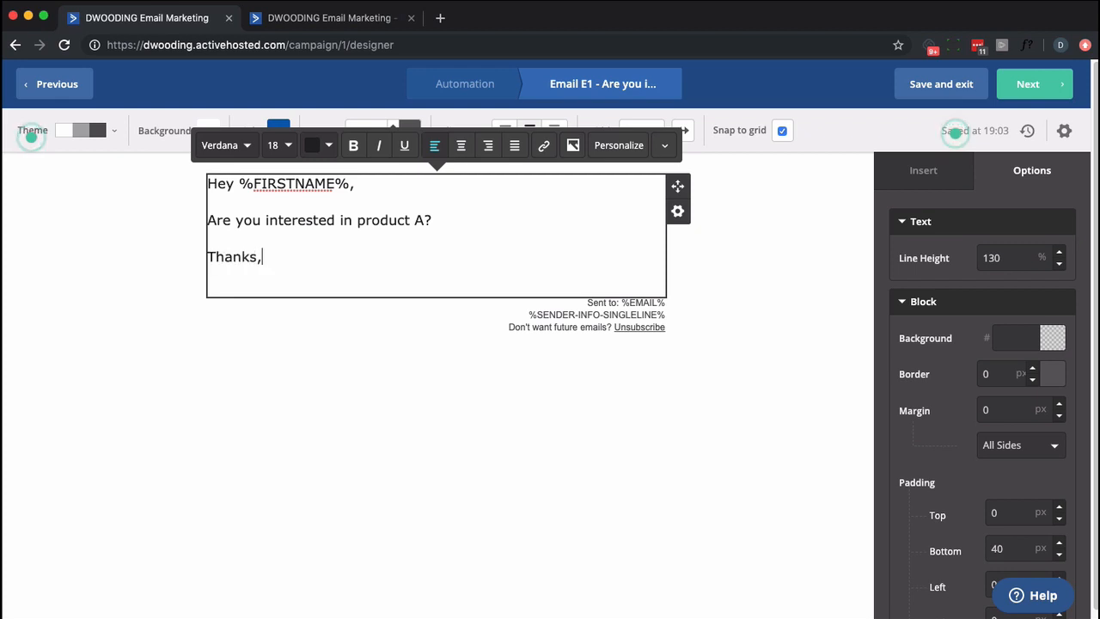
pyautogui.press('Return')
pyautogui.press('Return')
pyautogui.write('Dave')
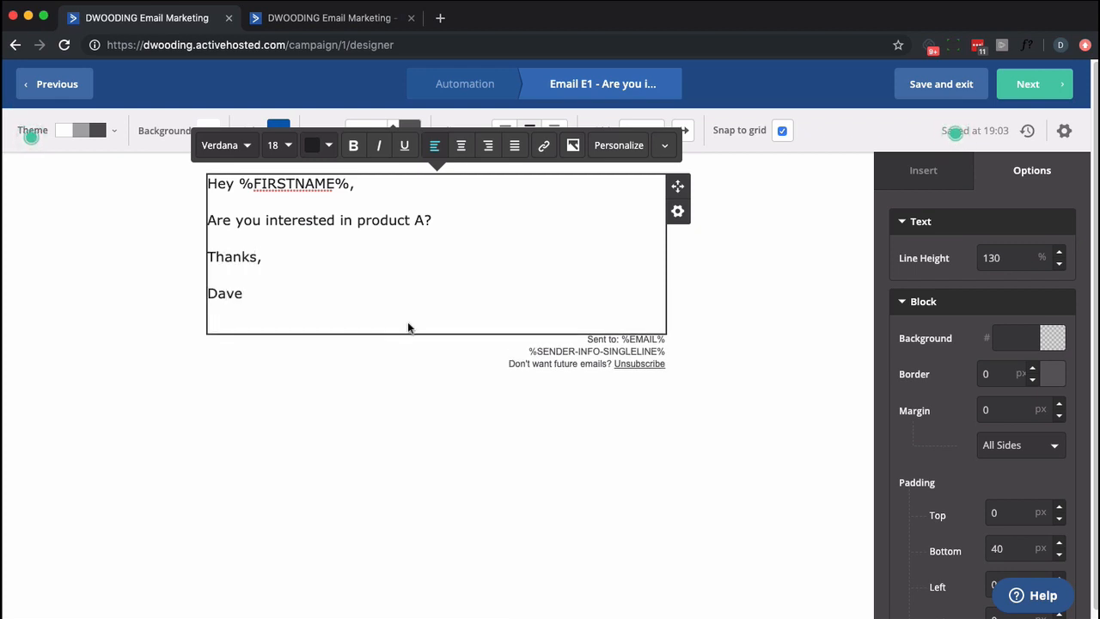
pyautogui.moveTo(357, 221); pyautogui.dragTo(432, 222)
pyautogui.hotkey('ctrl', 'k')
pyautogui.write('example.com/productA')
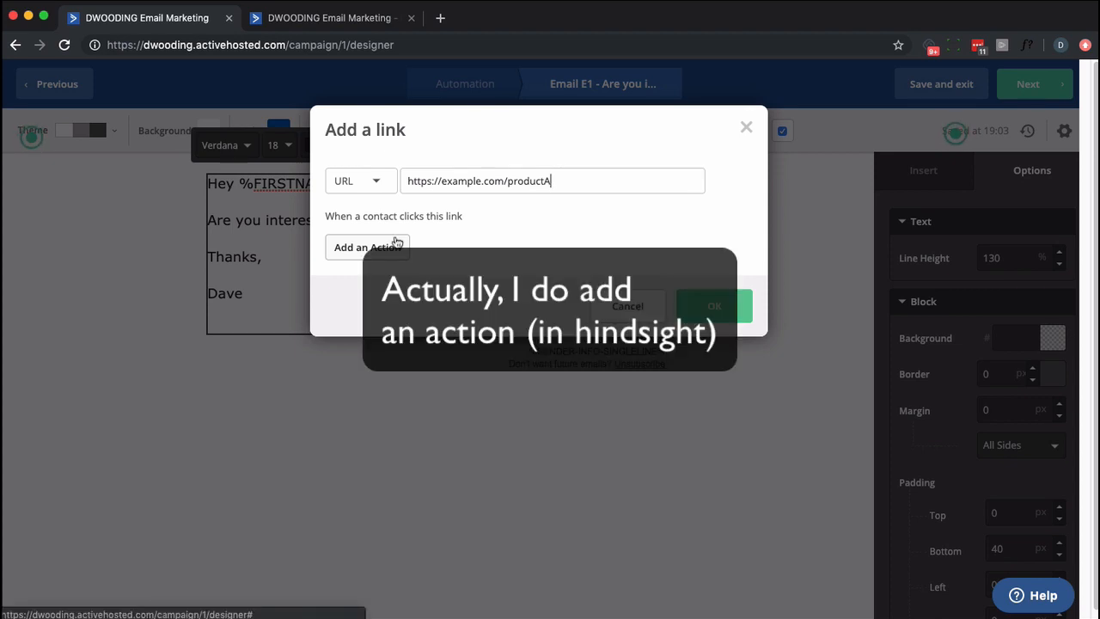
pyautogui.click(703, 314)
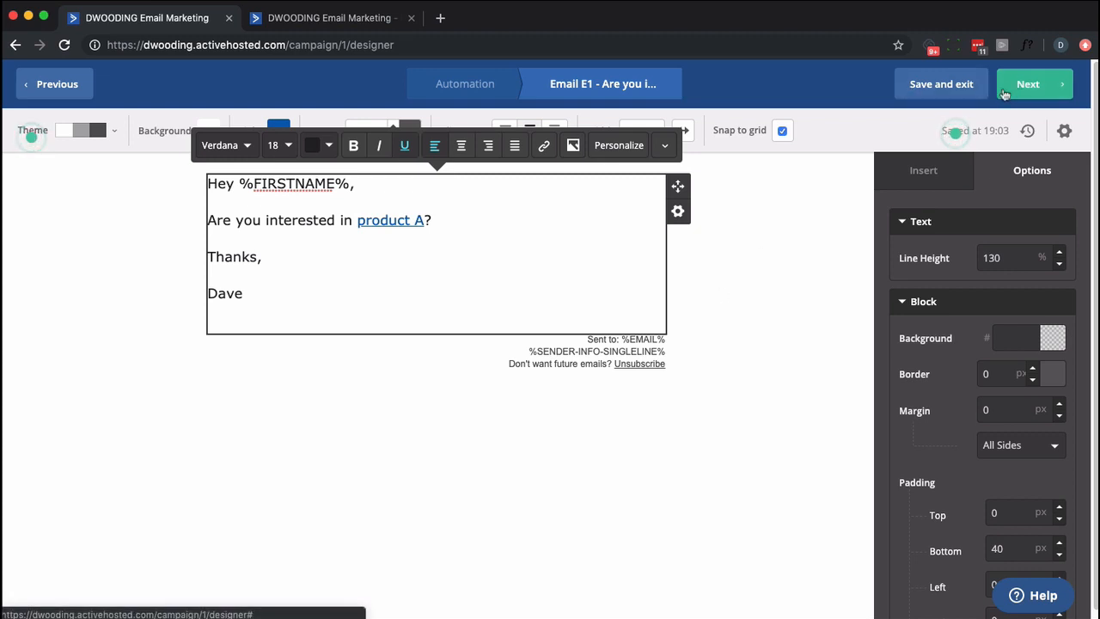
pyautogui.click(951, 99)
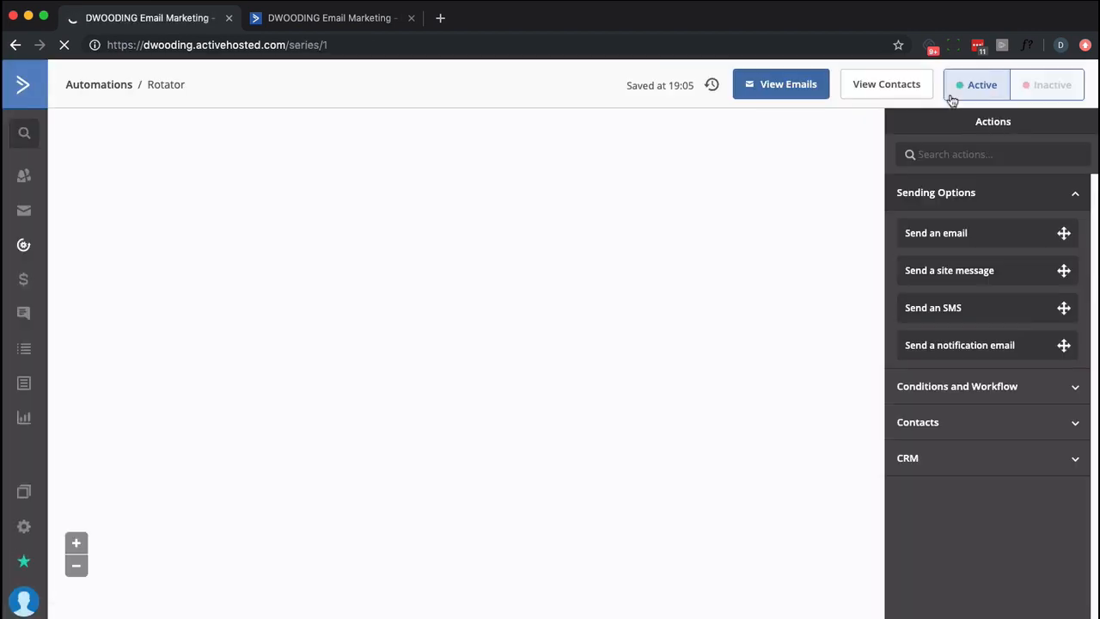
# Add a wait below the Product A email that waits until specific conditions are met.
pyautogui.scroll(-4, 532, 347)
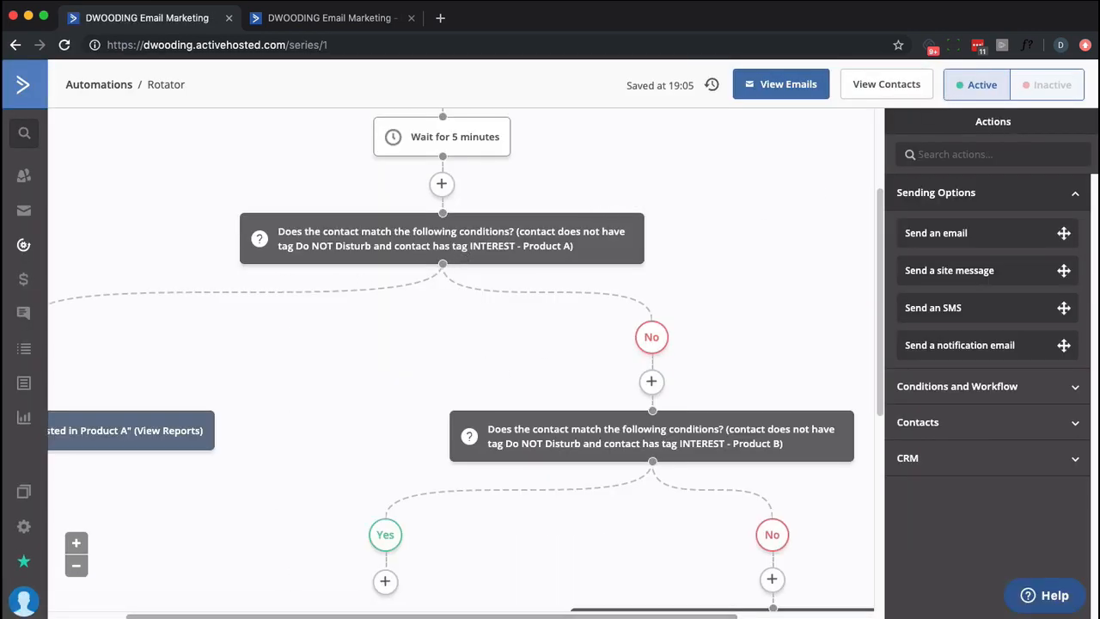
pyautogui.moveTo(302, 615); pyautogui.dragTo(98, 598)
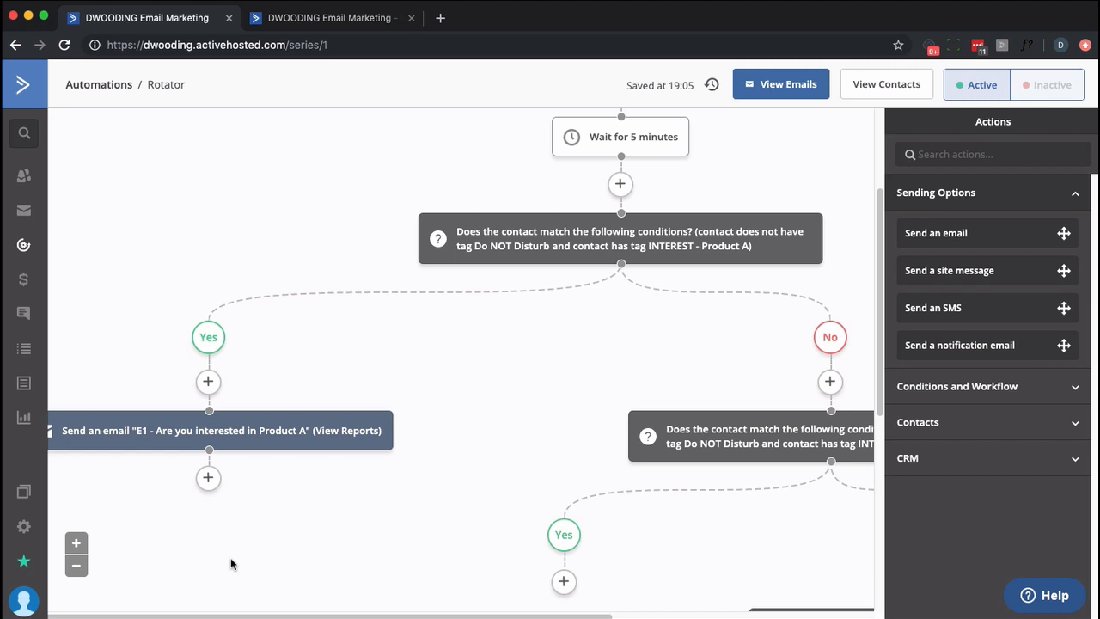
pyautogui.scroll(-1, 226, 558)
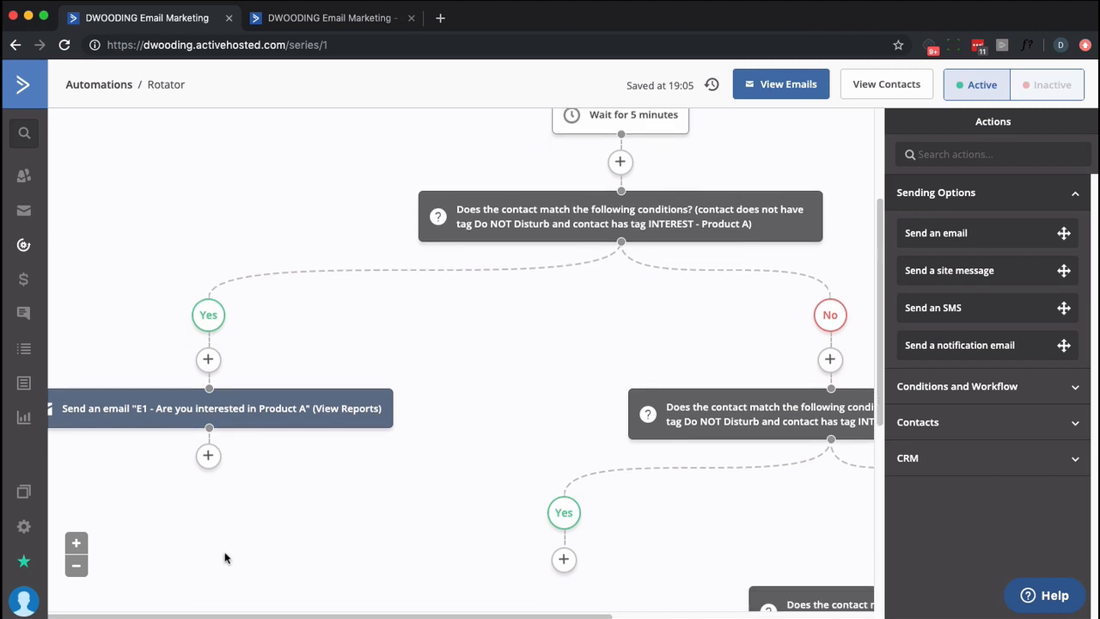
pyautogui.click(208, 455)
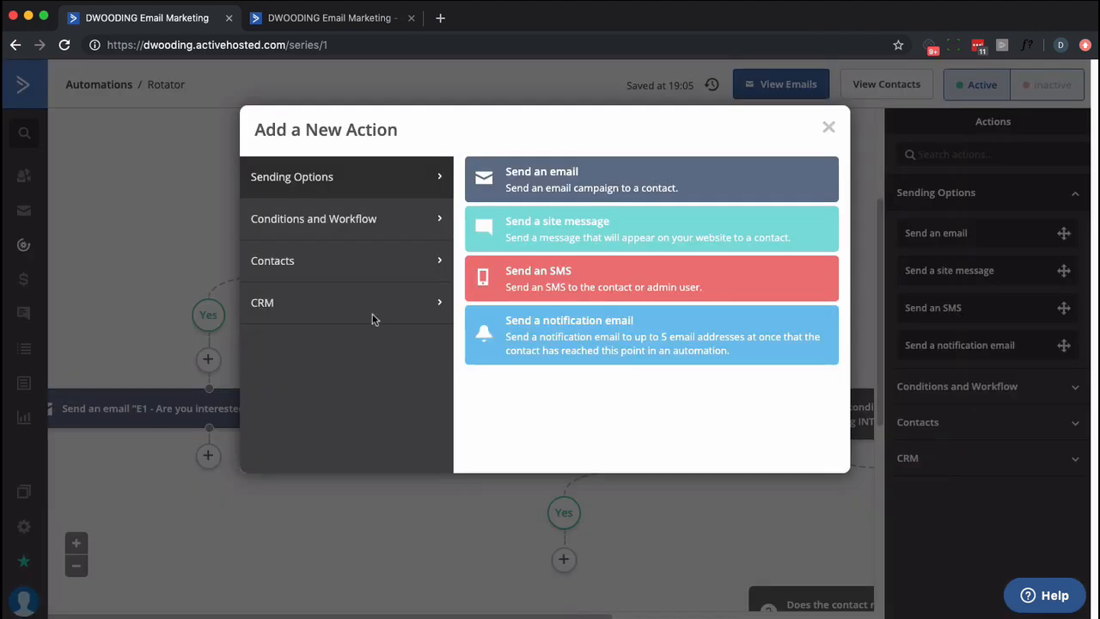
pyautogui.click(410, 232)
pyautogui.click(509, 176)
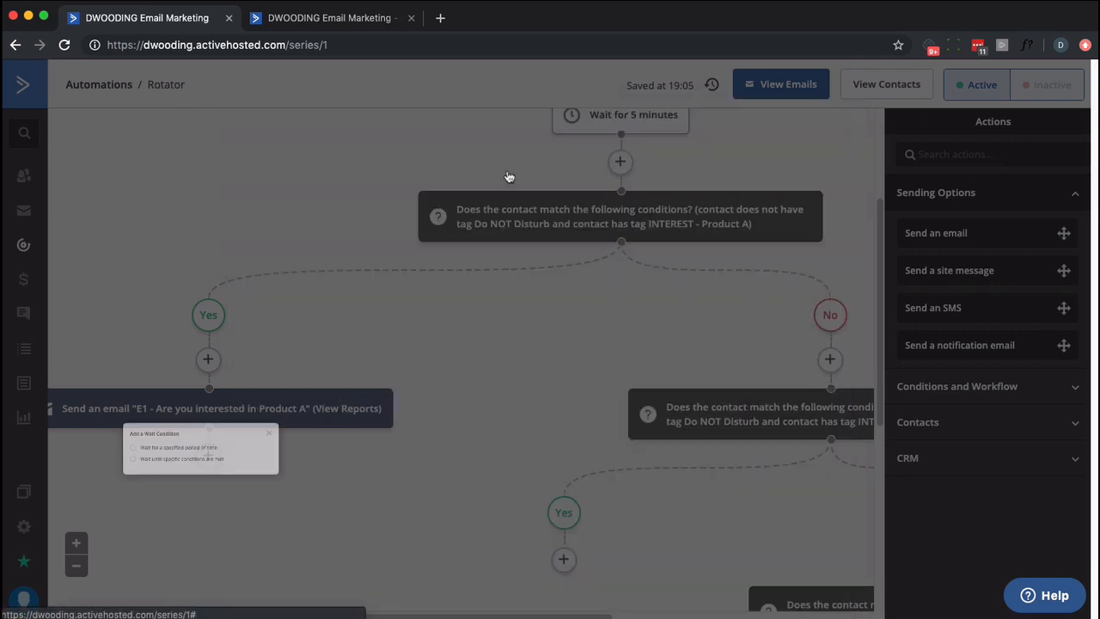
pyautogui.click(141, 473)
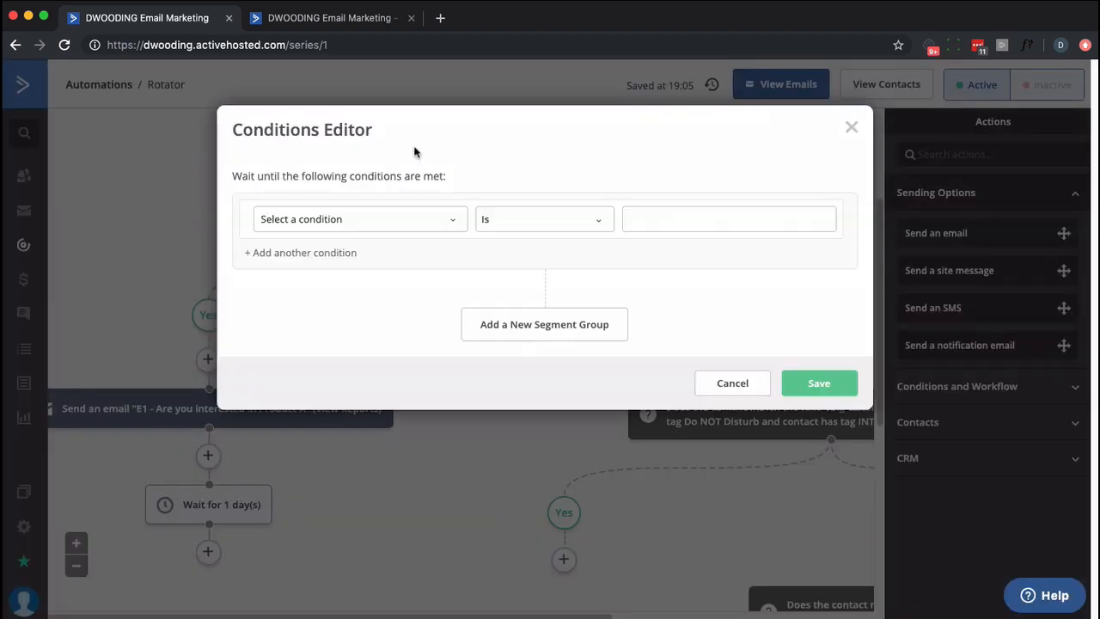
# Set the wait condition to Has clicked on a link for any link in the campaign "E1 - Are you interested in Product A".
pyautogui.click(447, 216)
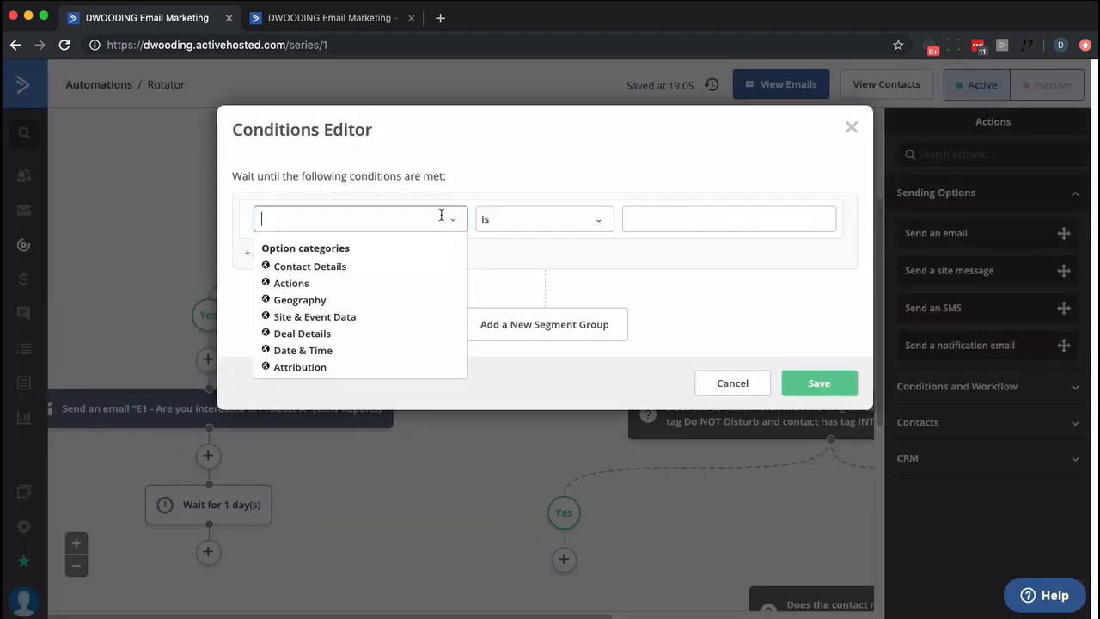
pyautogui.click(303, 285)
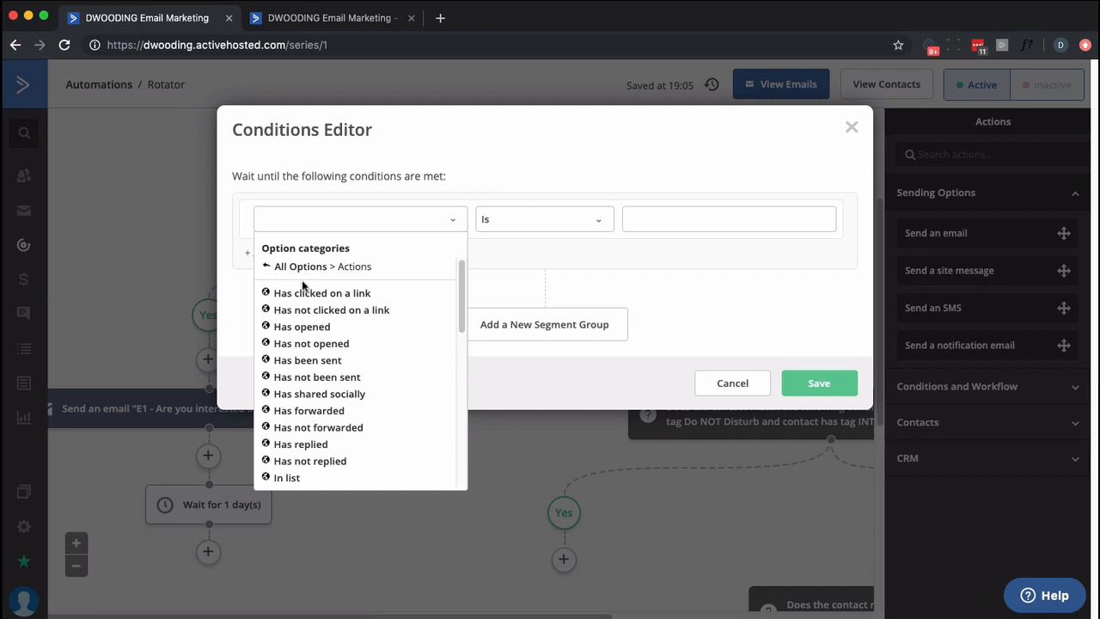
pyautogui.click(304, 291)
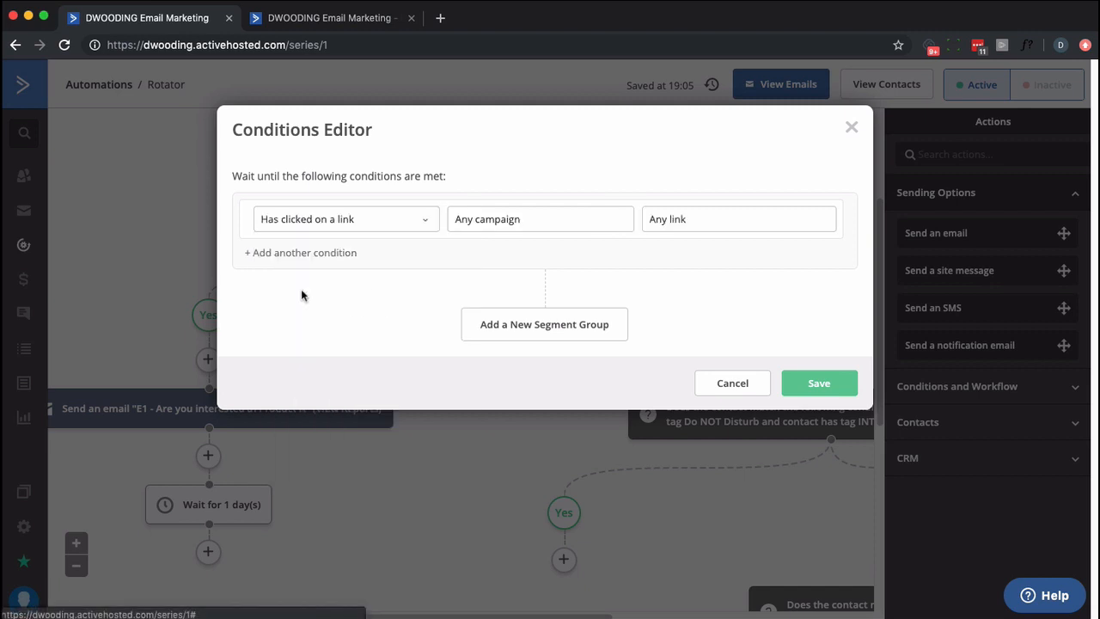
pyautogui.click(565, 222)
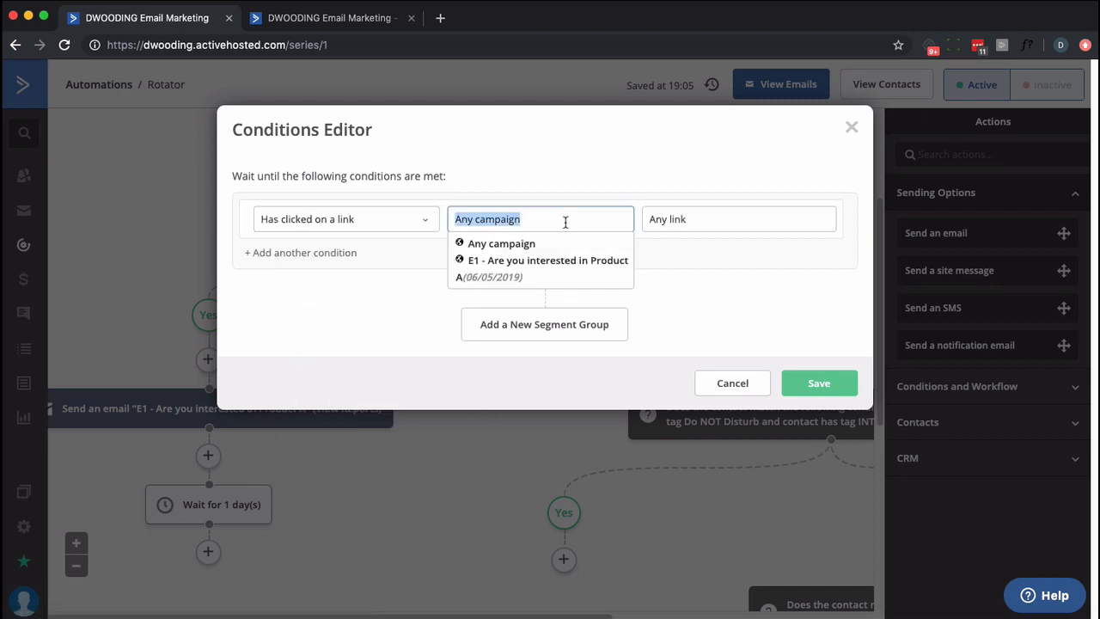
pyautogui.click(493, 266)
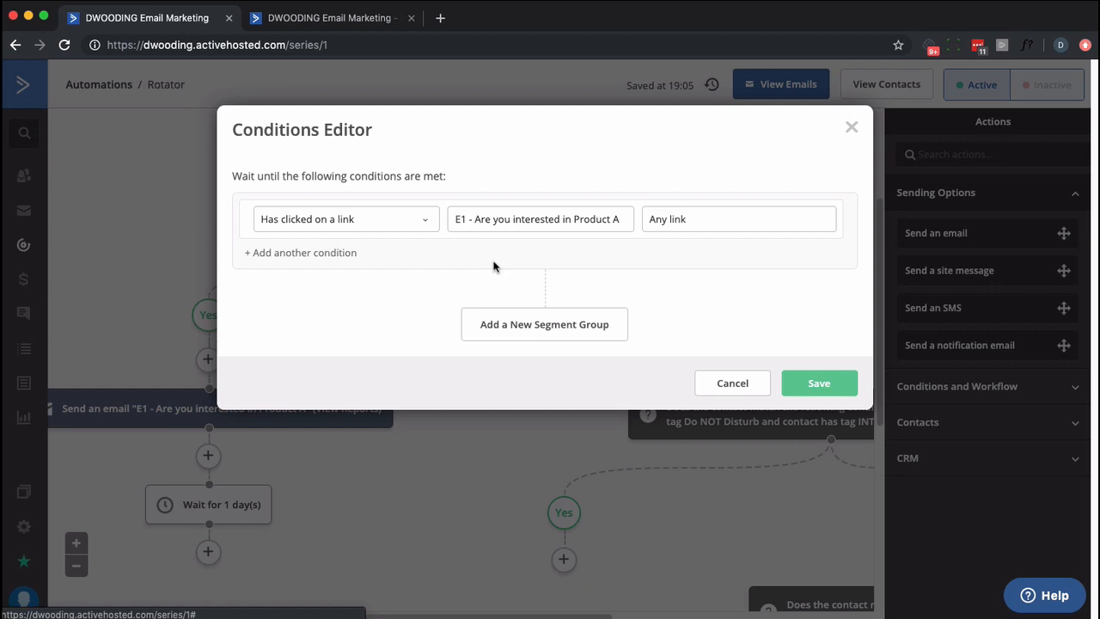
pyautogui.click(689, 220)
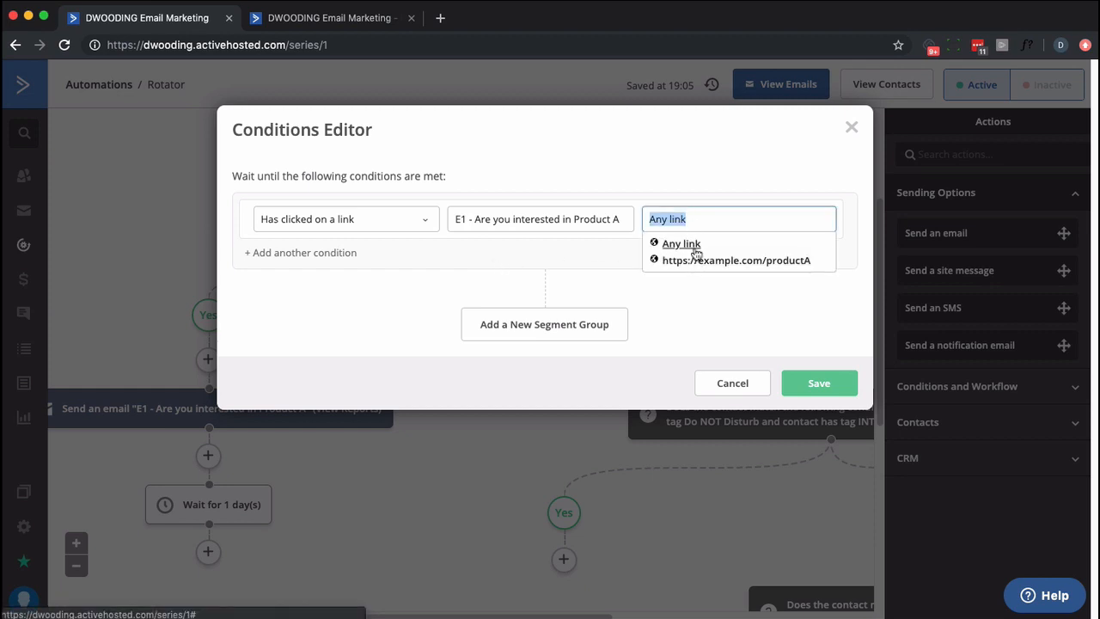
pyautogui.click(694, 247)
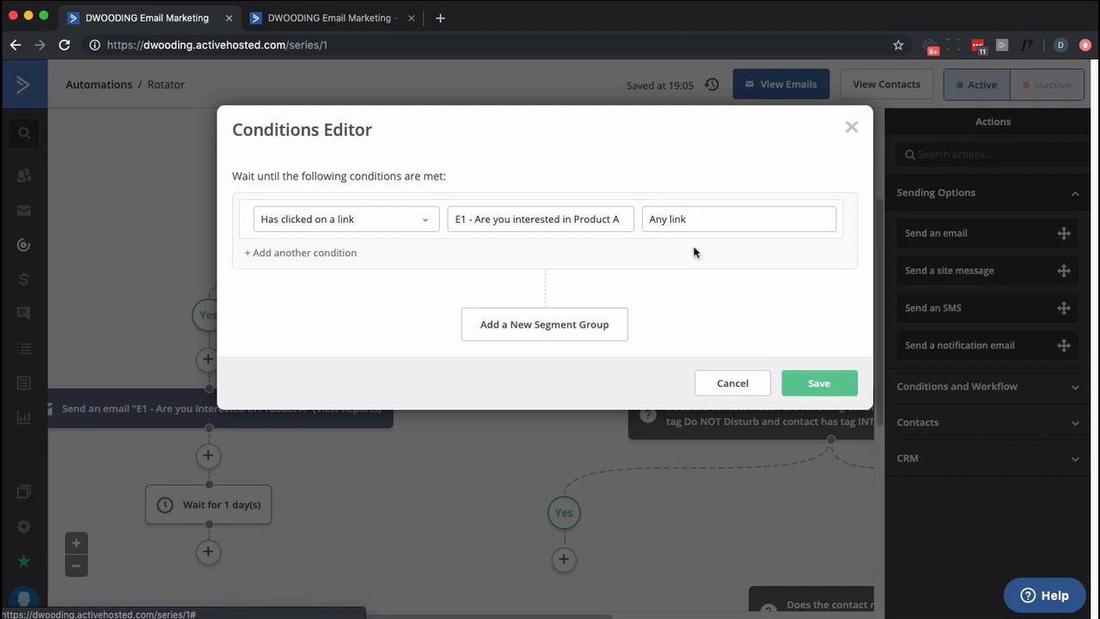
pyautogui.click(797, 383)
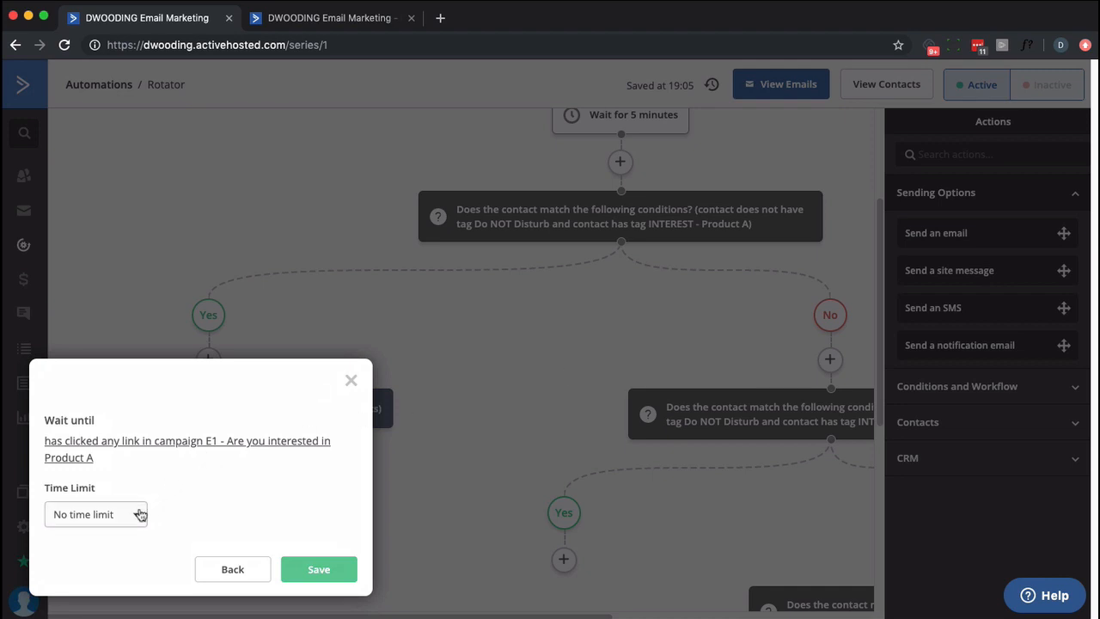
# Limit the wait to up to 3 days and save it.
pyautogui.click(141, 512)
pyautogui.click(79, 571)
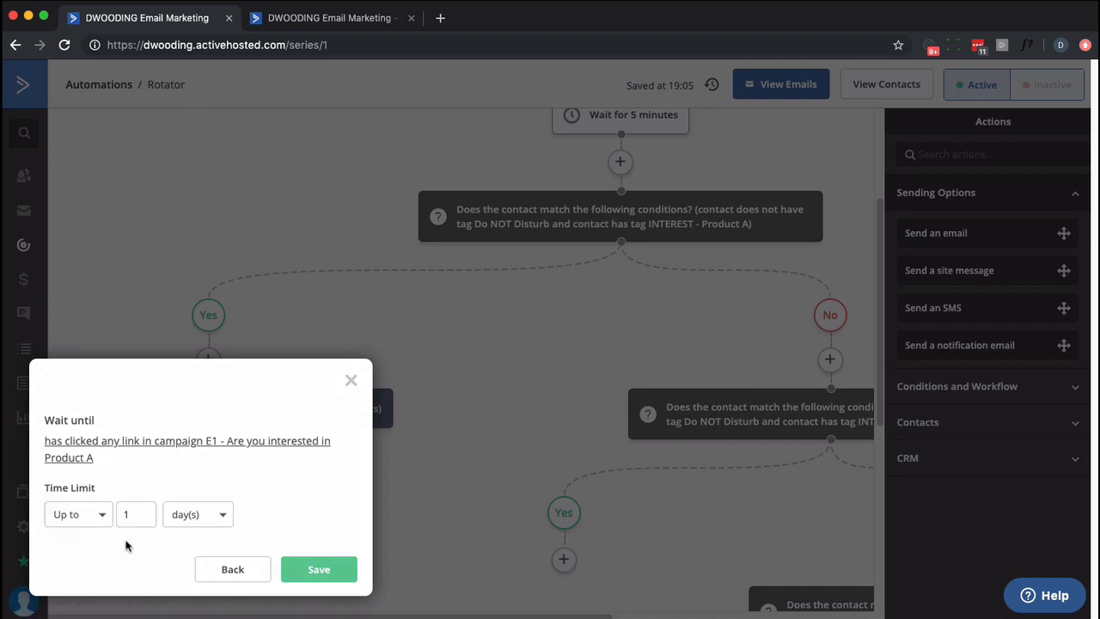
pyautogui.doubleClick(143, 517)
pyautogui.write('3')
pyautogui.click(301, 565)
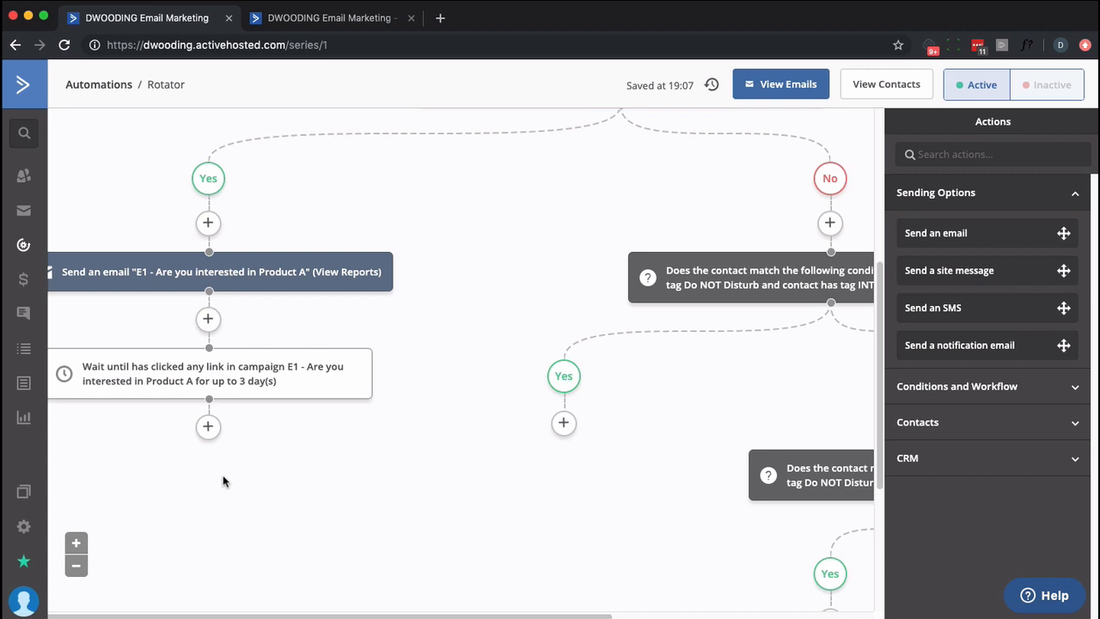
# Add an If/Else below the wait that checks whether the contact has clicked any link in "E1 - Are you interested in Product A".
pyautogui.click(209, 428)
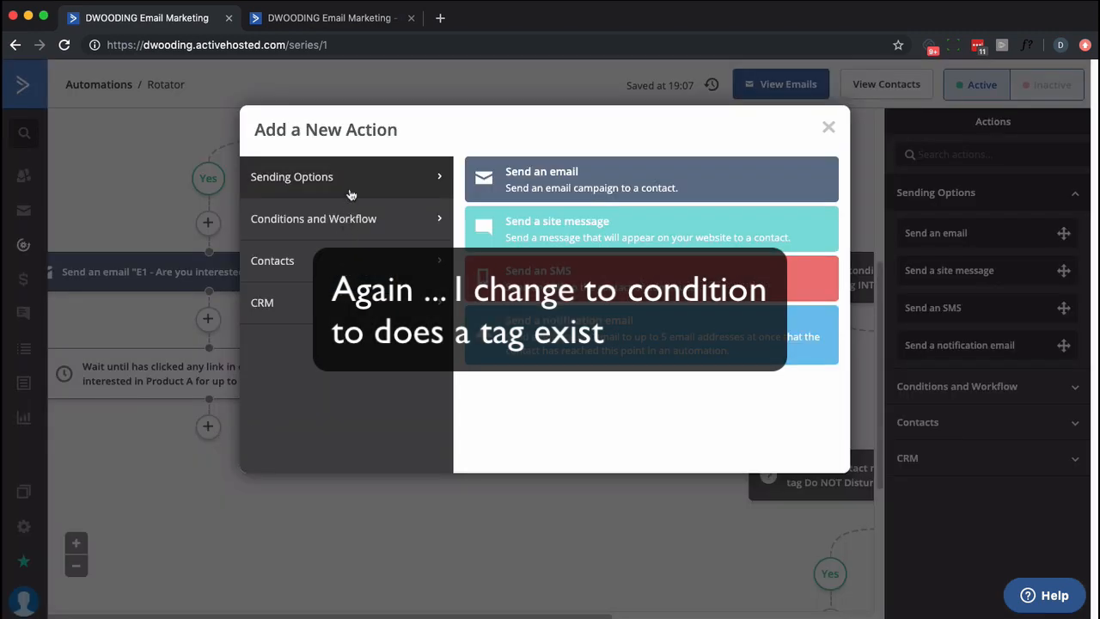
pyautogui.click(351, 220)
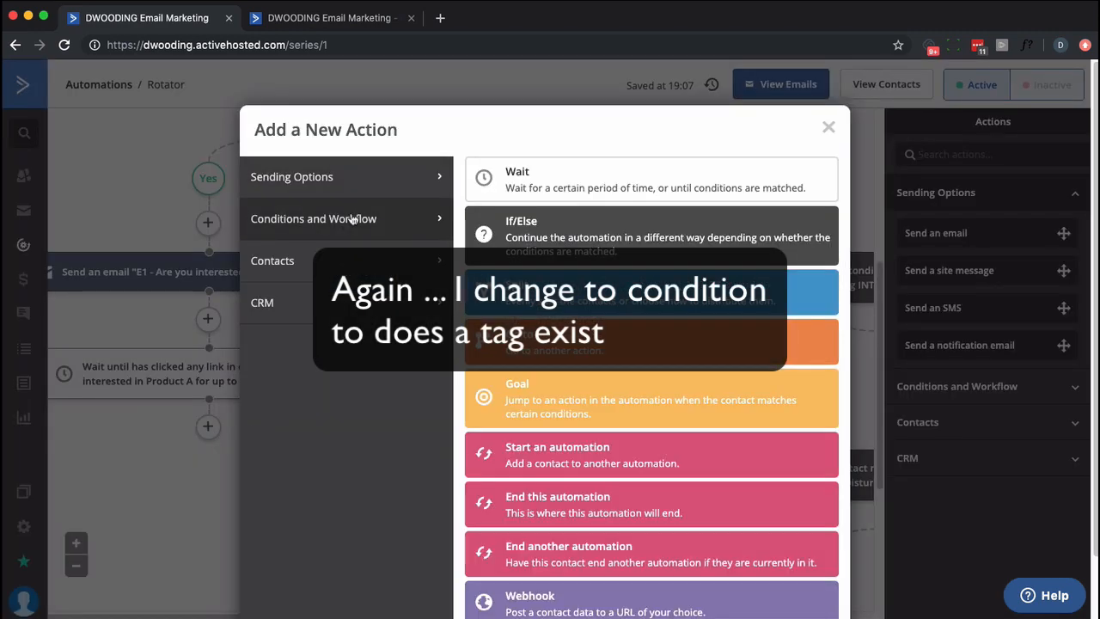
pyautogui.click(528, 226)
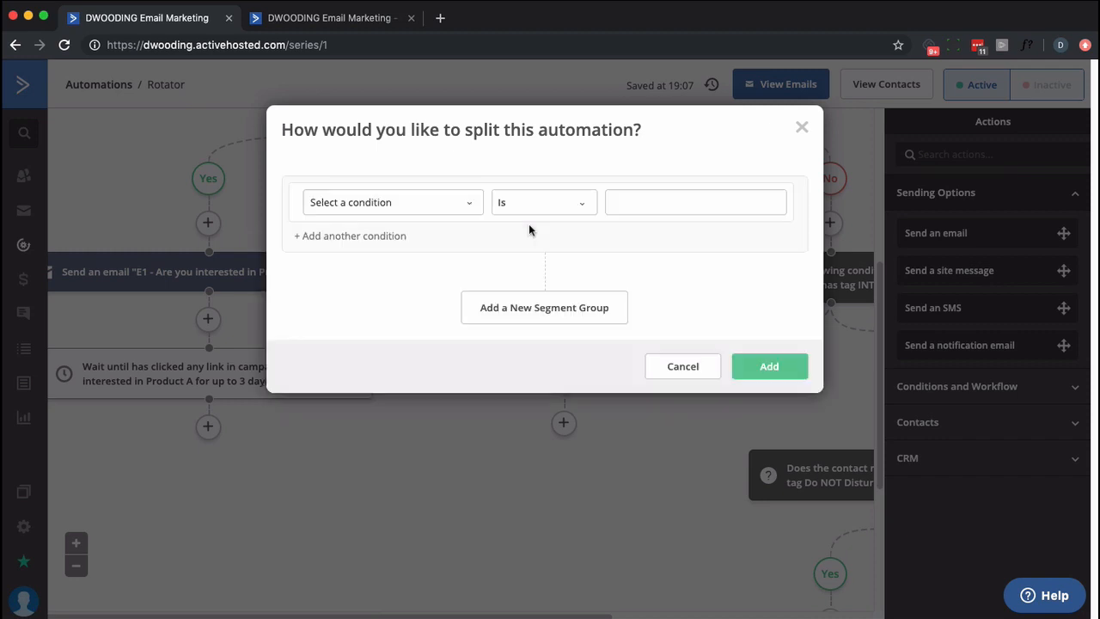
pyautogui.click(469, 207)
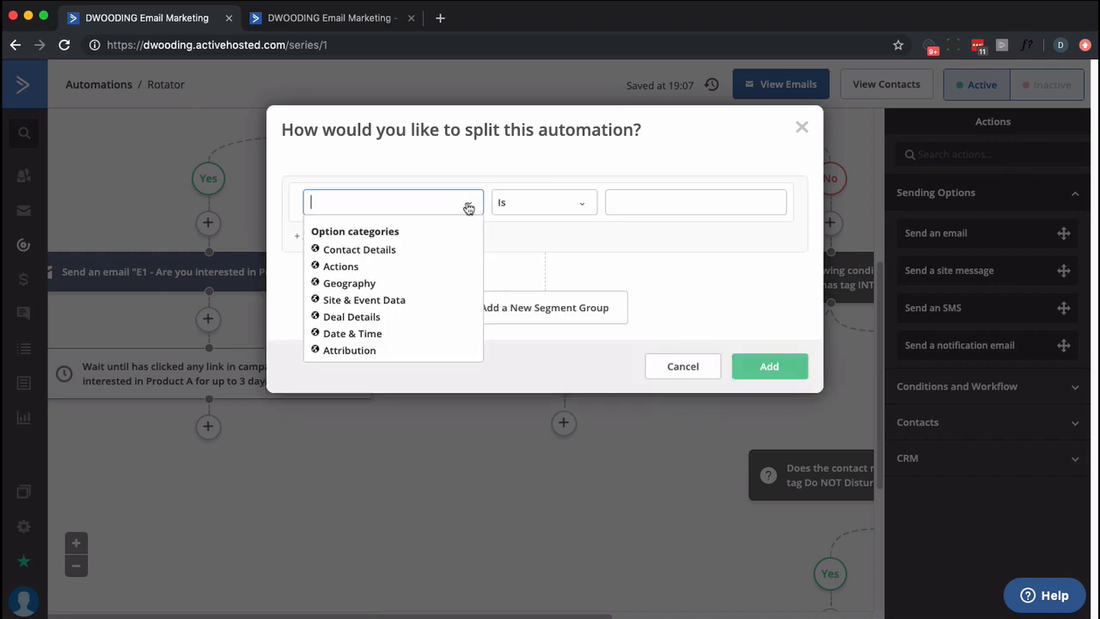
pyautogui.click(336, 267)
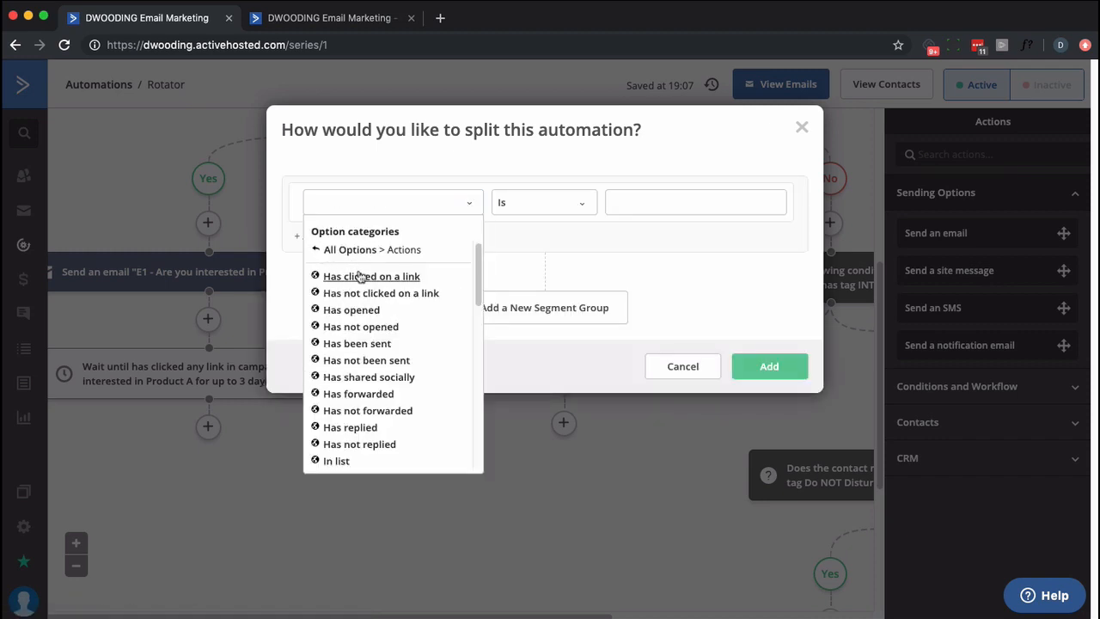
pyautogui.click(358, 277)
pyautogui.click(550, 203)
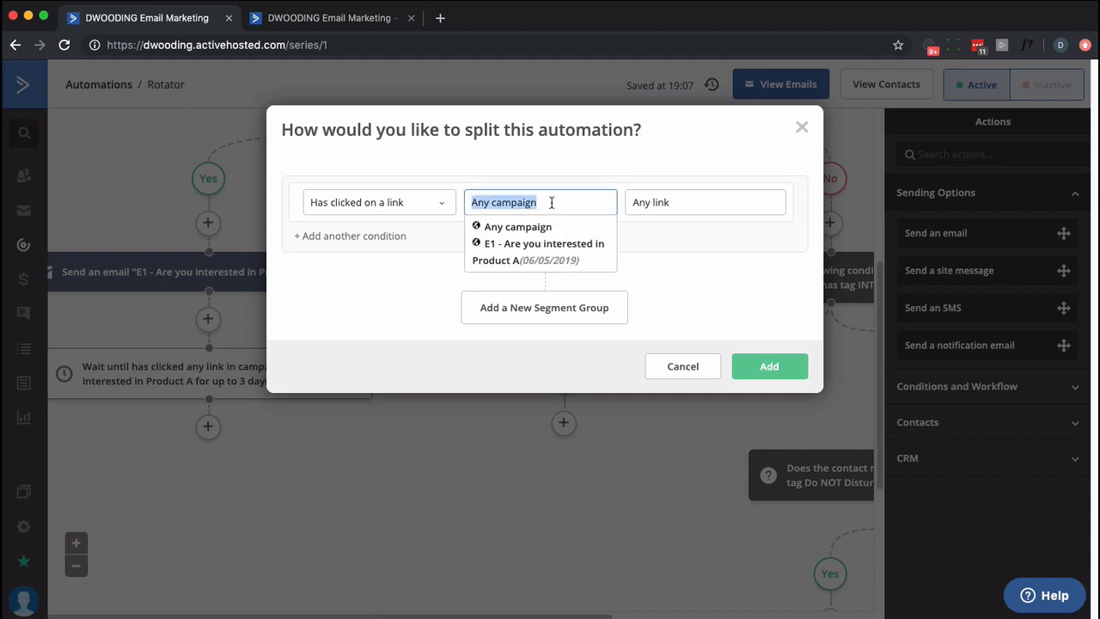
pyautogui.click(531, 256)
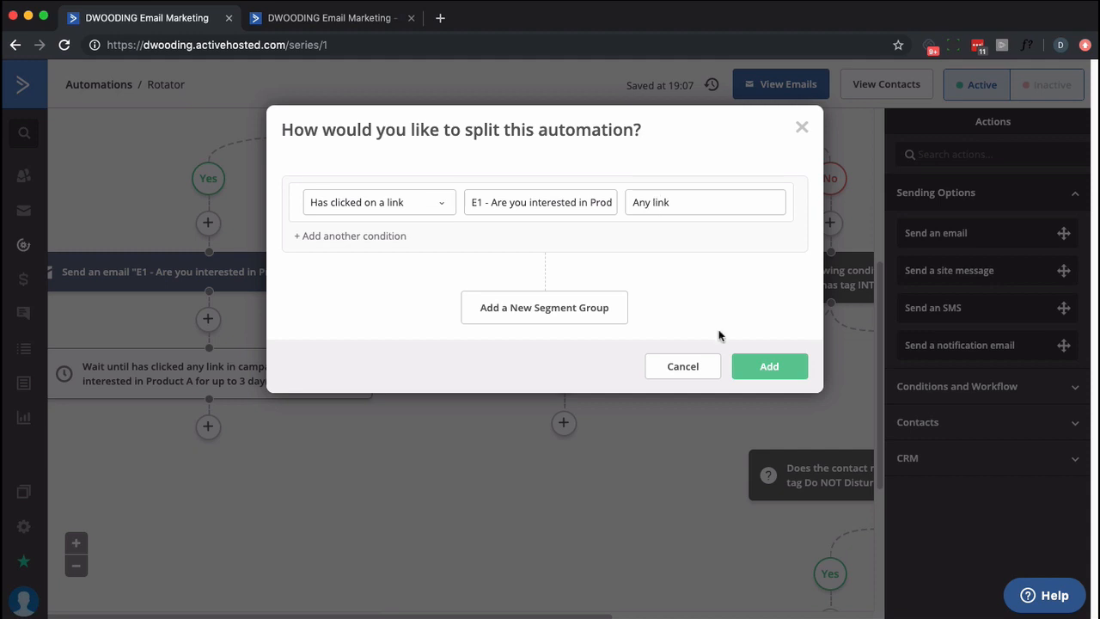
pyautogui.click(762, 375)
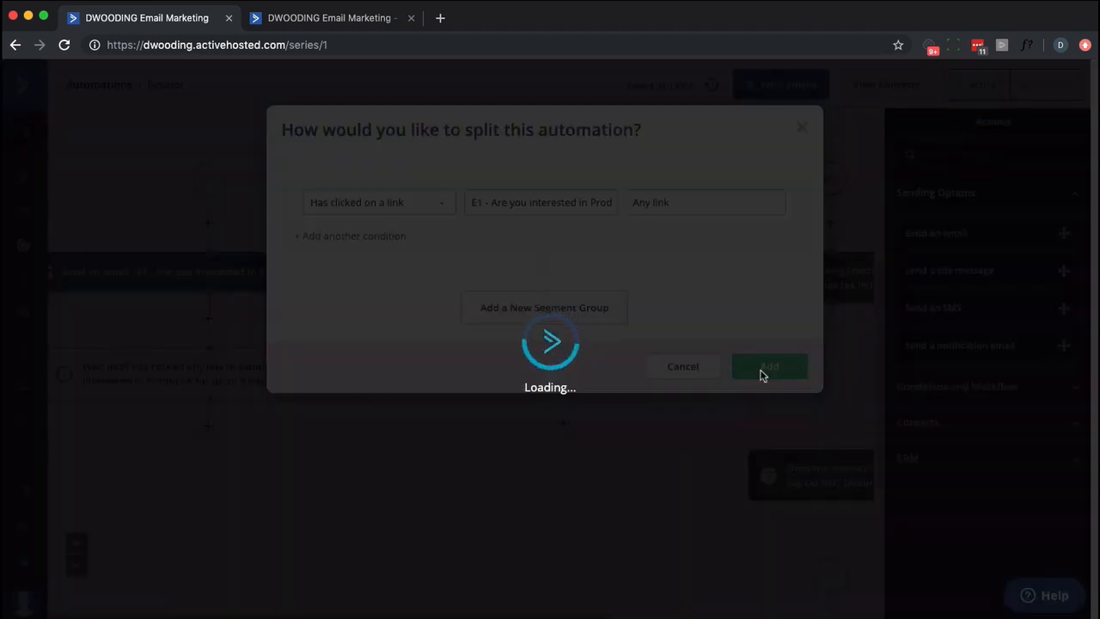
# Add an action on the Yes branch of the link-click condition that adds the tag "INTEREST - Product A".
pyautogui.scroll(-5, 440, 339)
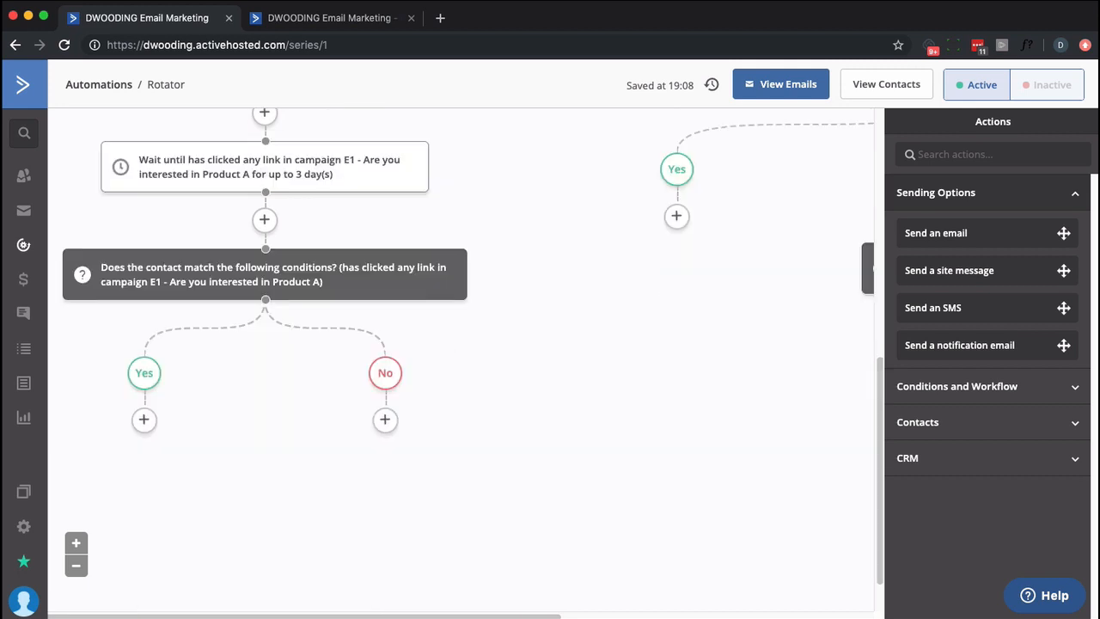
pyautogui.scroll(-1, 687, 430)
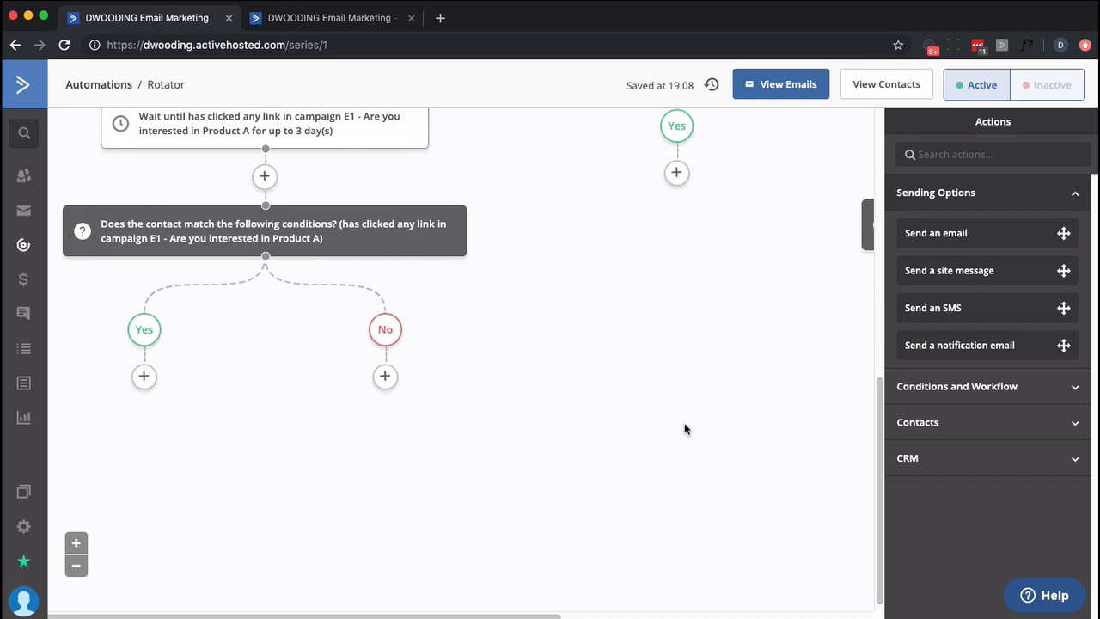
pyautogui.scroll(-1, 662, 425)
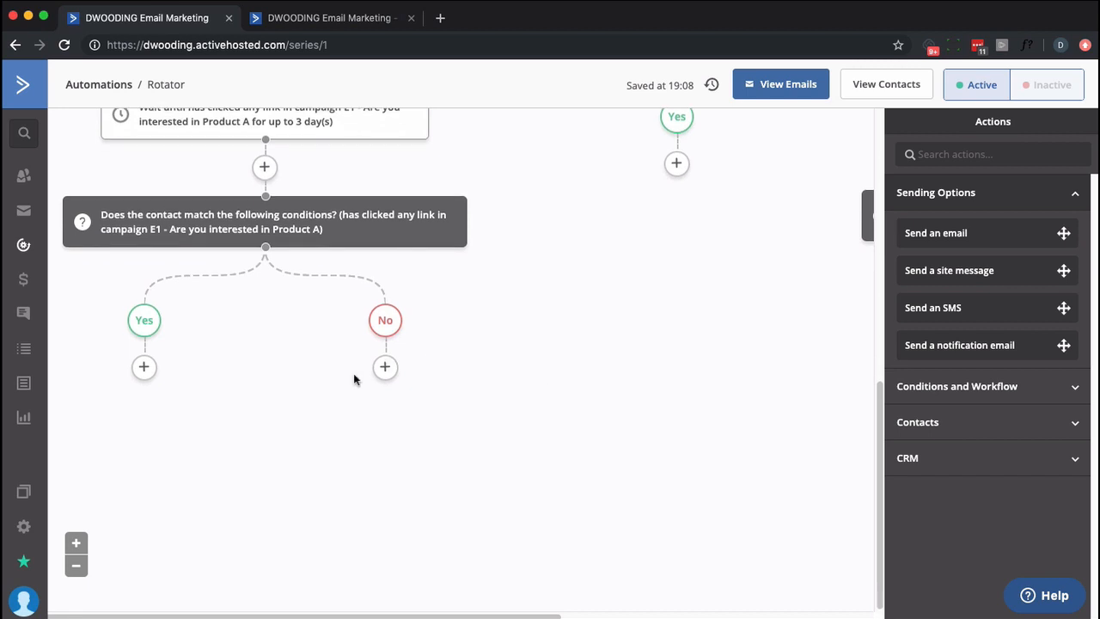
pyautogui.click(143, 367)
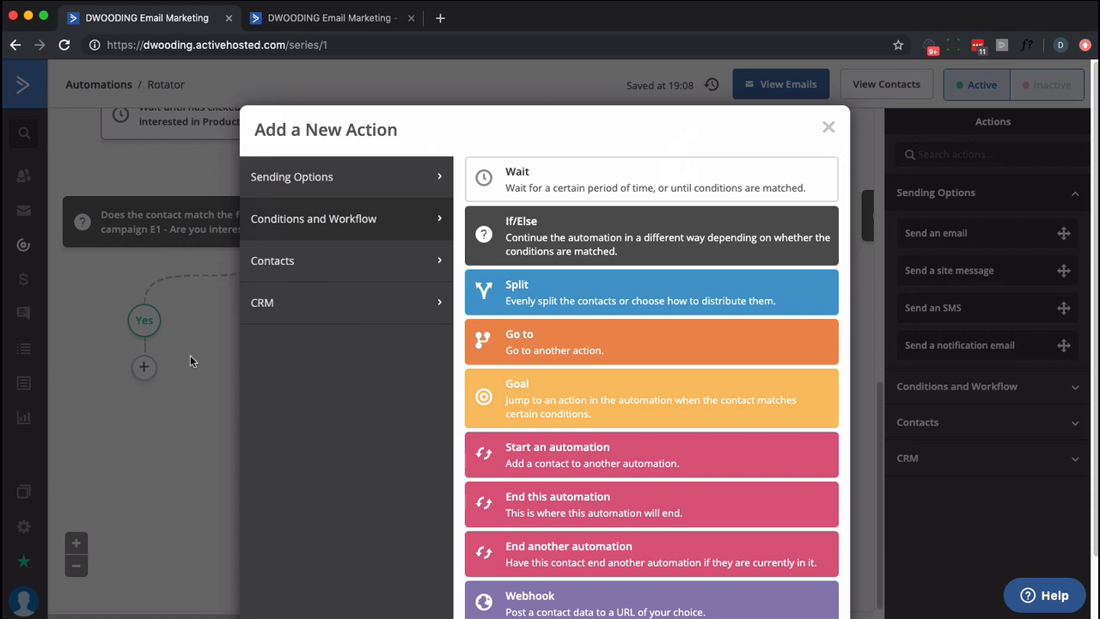
pyautogui.click(339, 265)
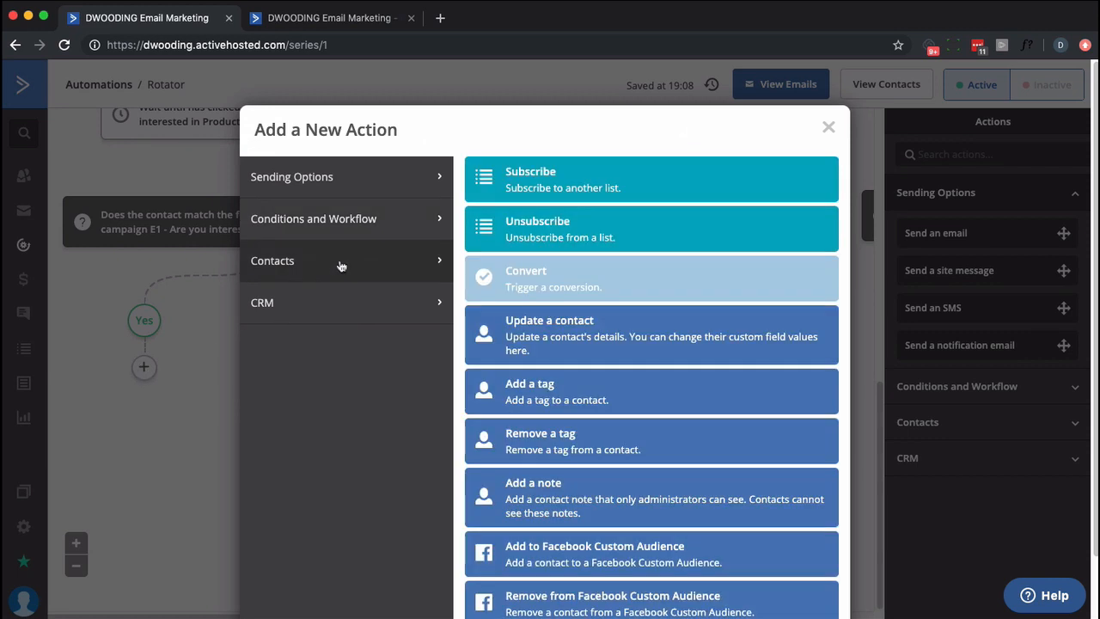
pyautogui.click(543, 393)
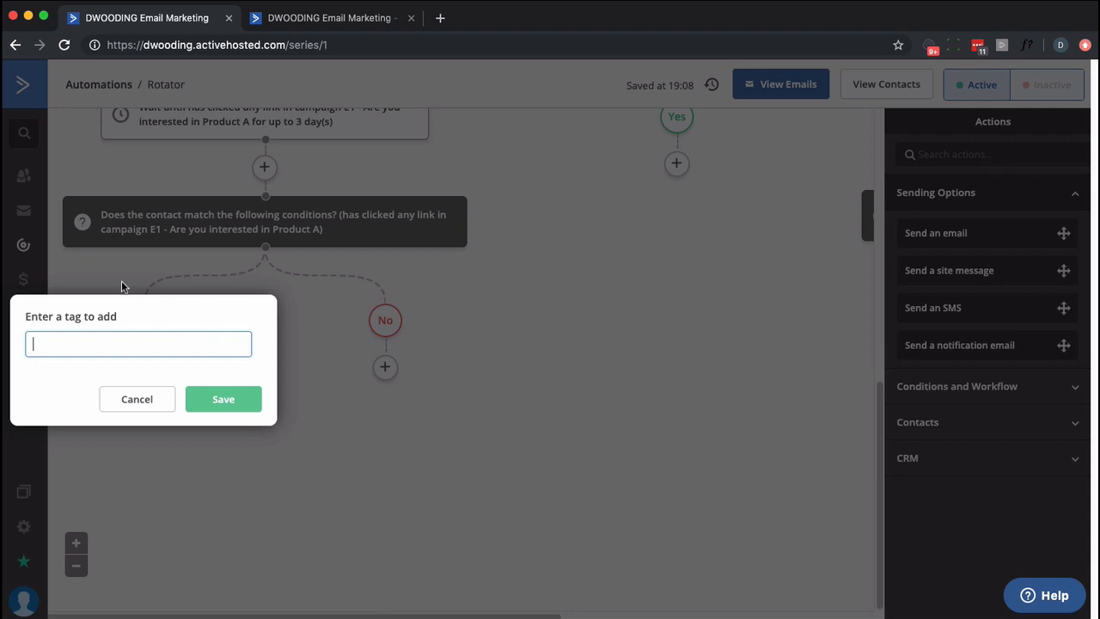
pyautogui.write('interes')
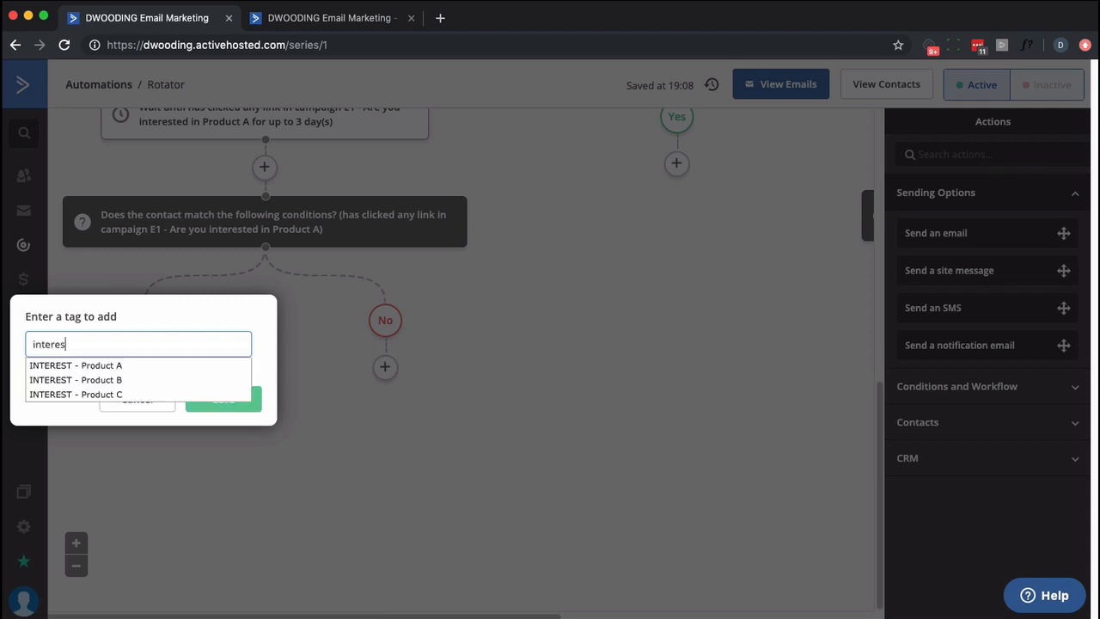
pyautogui.click(74, 366)
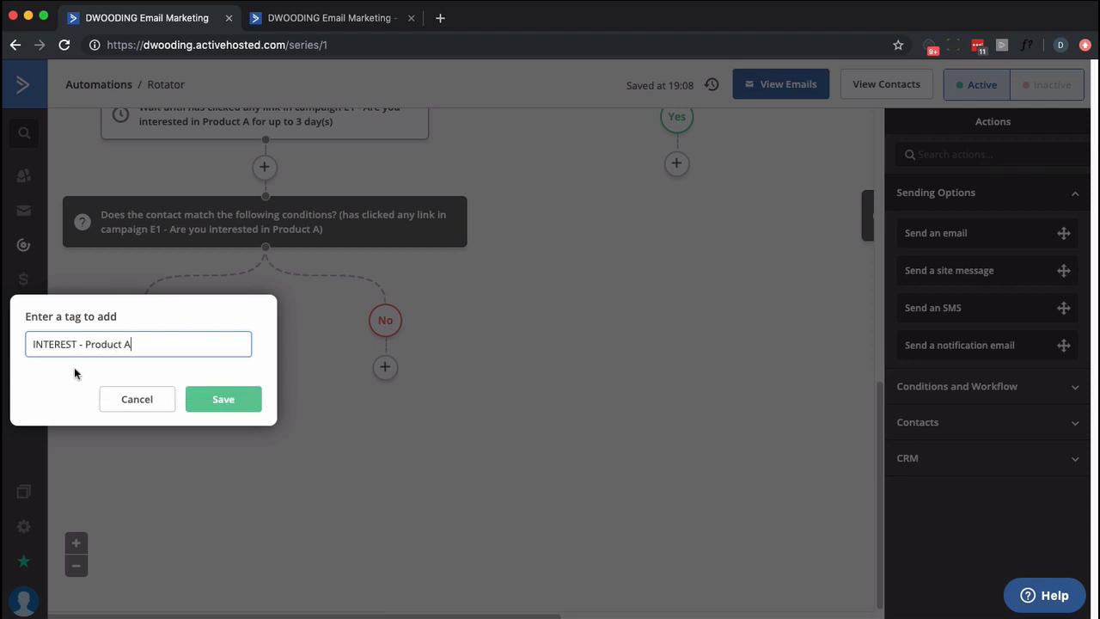
pyautogui.click(220, 400)
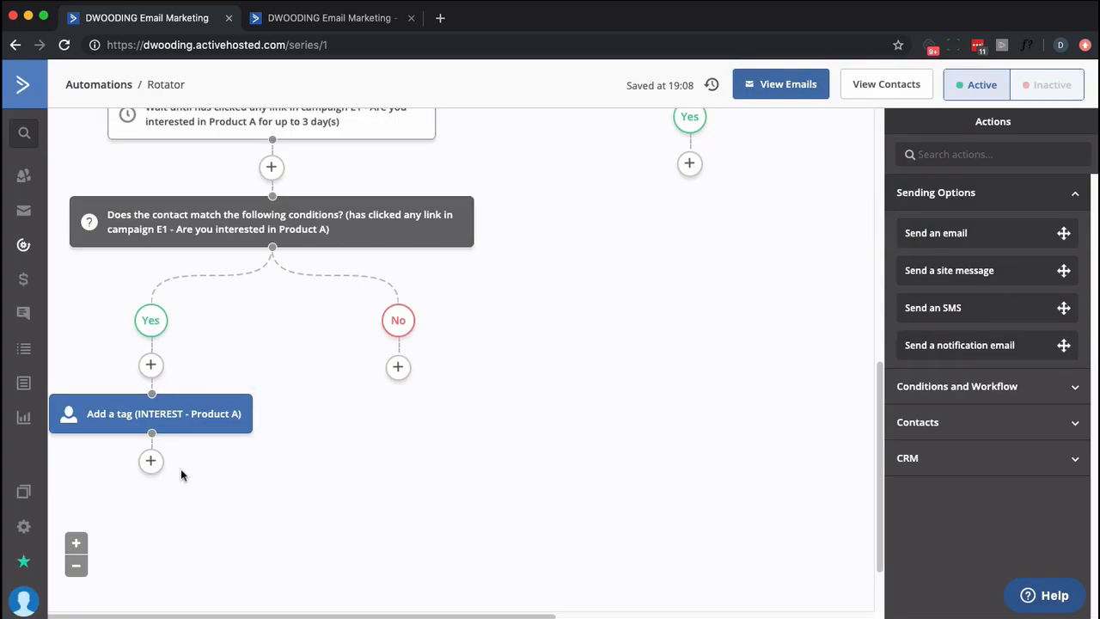
# Add a second tag action below the Product A interest tag that adds "Do NOT Disturb".
pyautogui.click(150, 461)
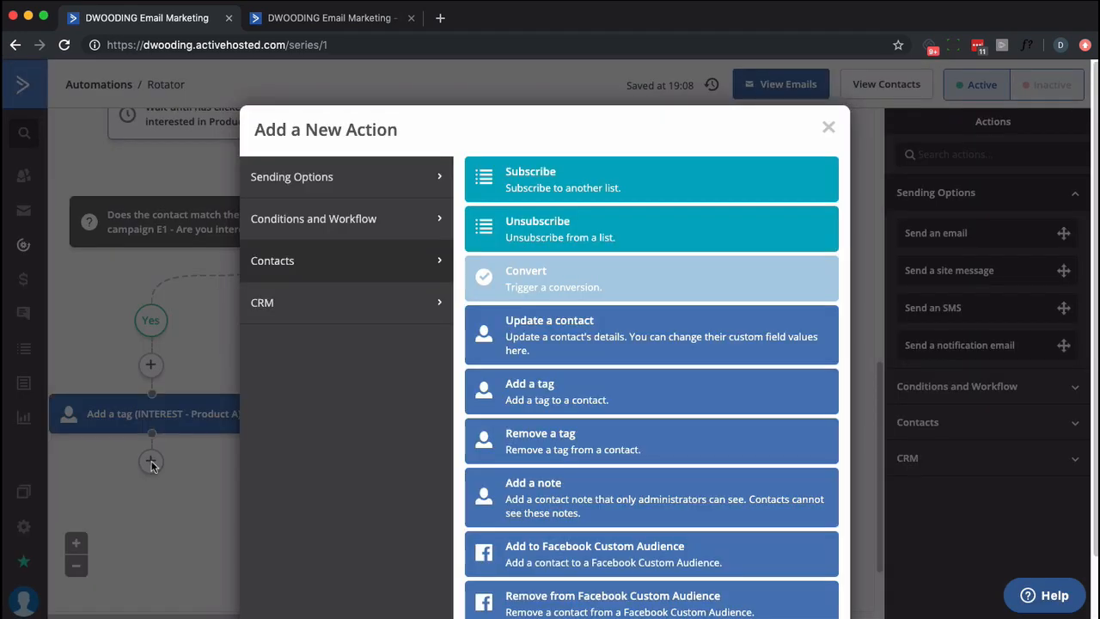
pyautogui.click(512, 397)
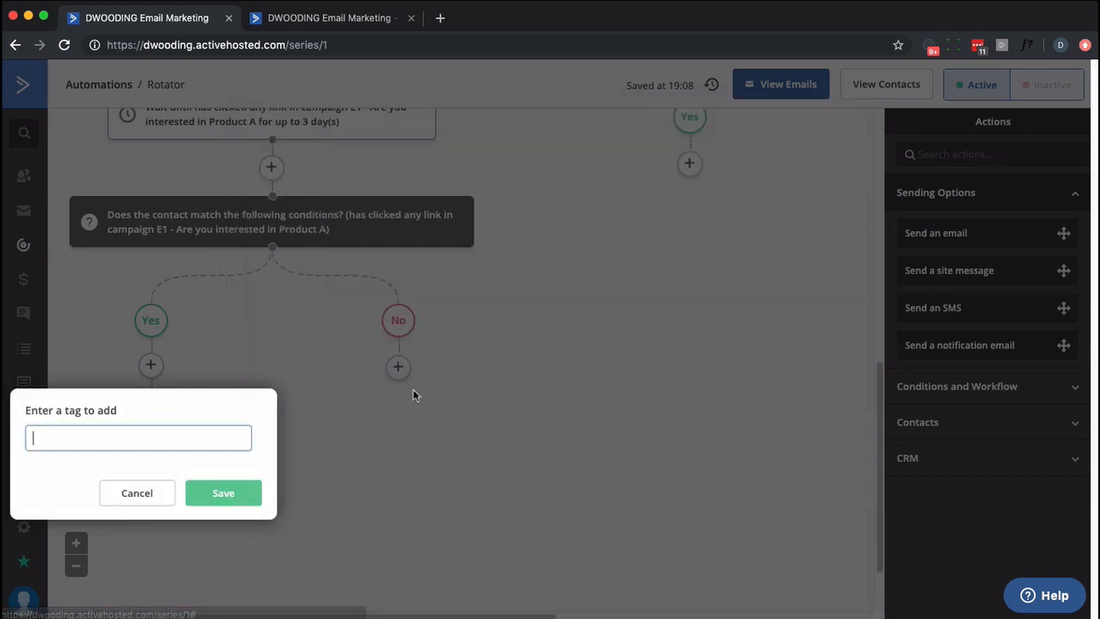
pyautogui.write('do not')
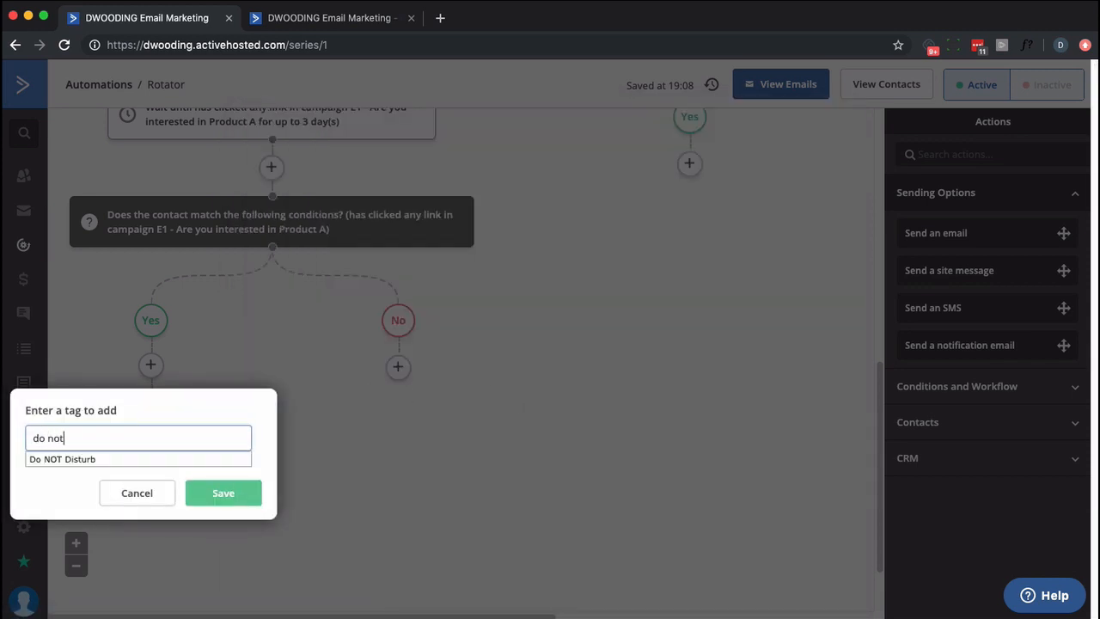
pyautogui.click(200, 459)
pyautogui.click(222, 495)
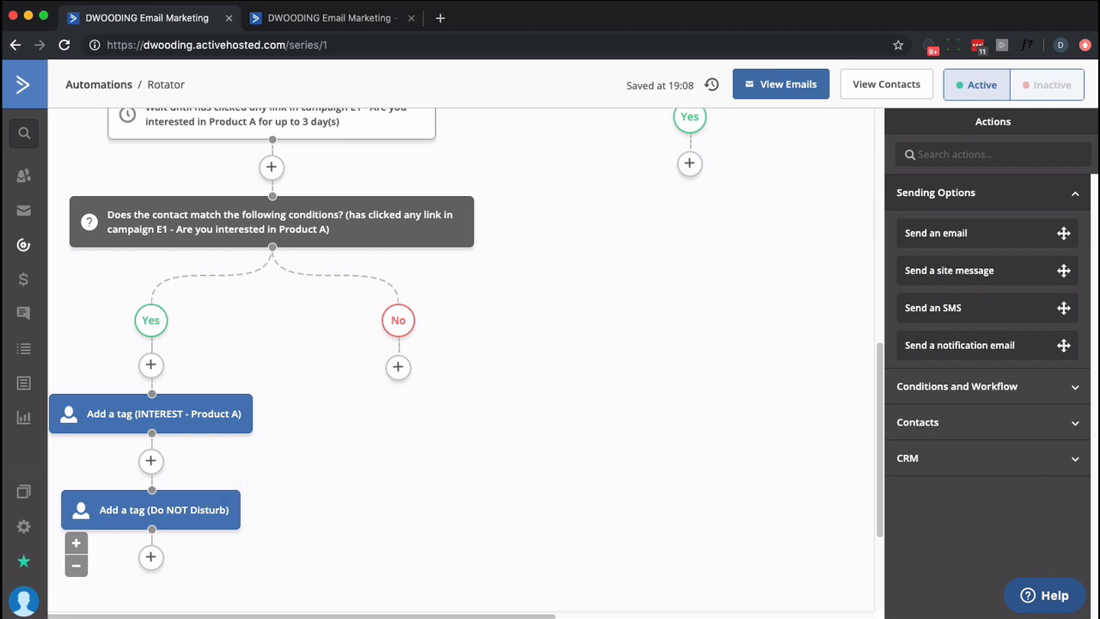
pyautogui.scroll(-2, 238, 550)
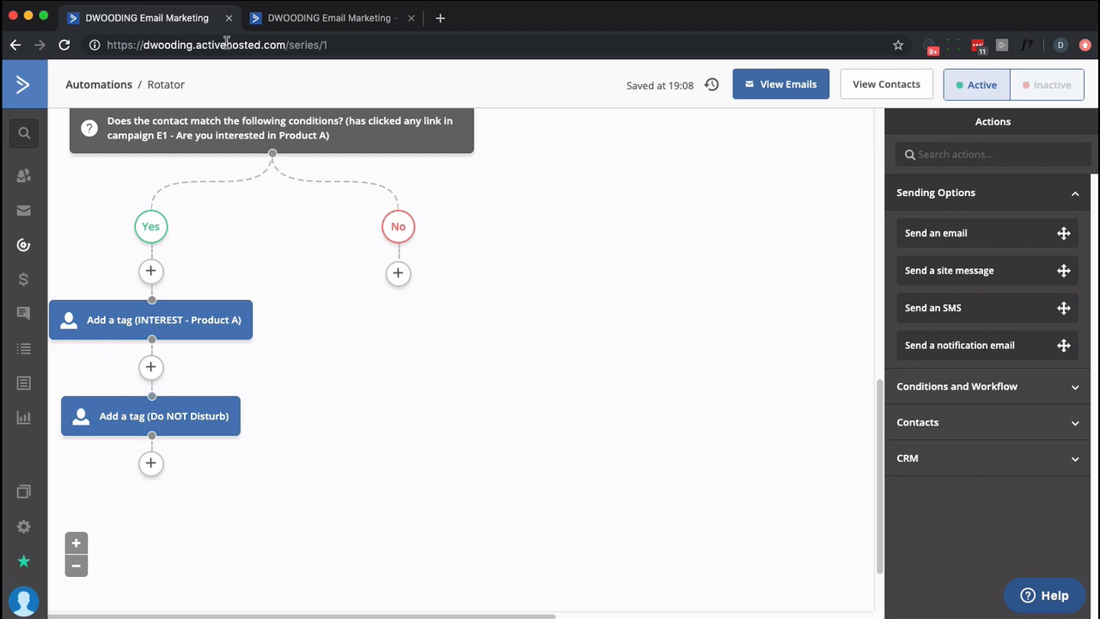
# Leave the Rotator automation and create a new automation with the Start from Scratch recipe.
pyautogui.click(25, 248)
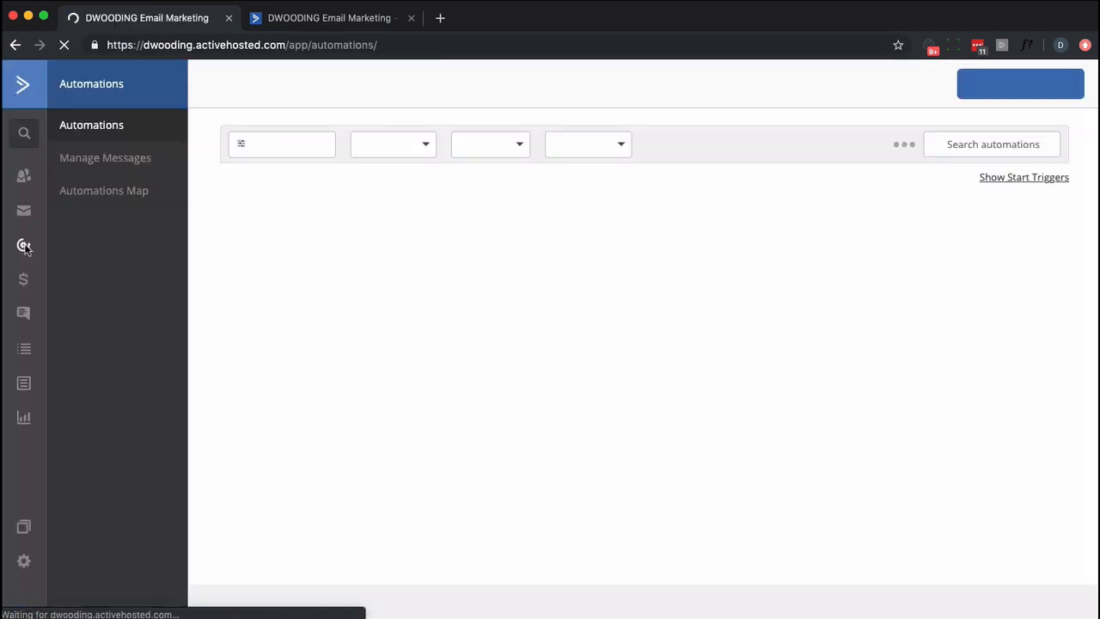
pyautogui.click(1005, 83)
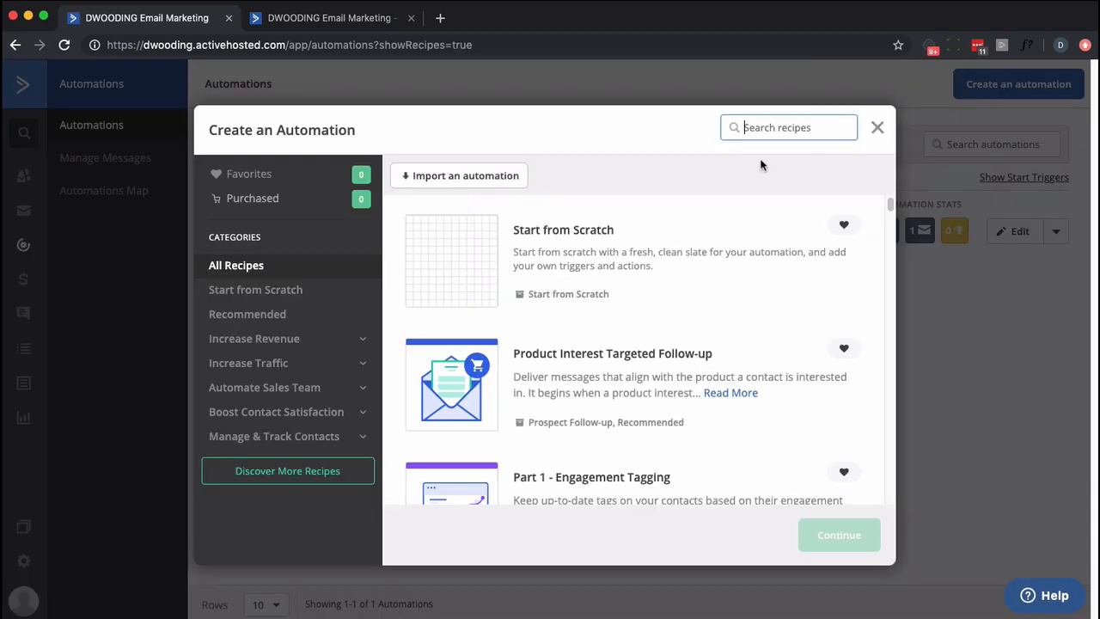
pyautogui.click(782, 257)
pyautogui.click(825, 529)
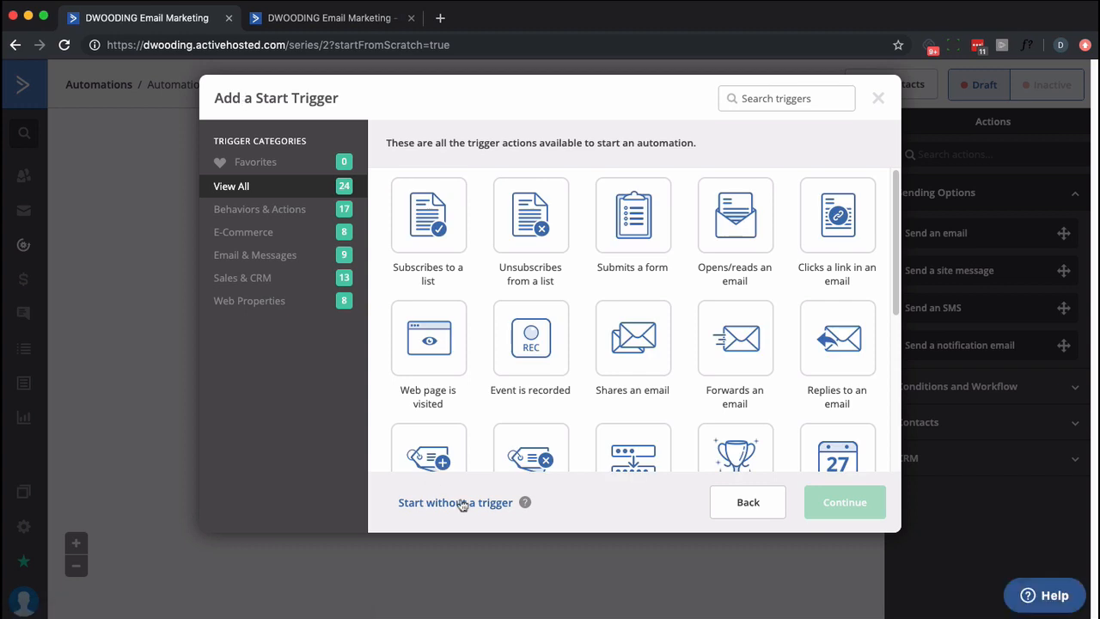
# Start the new automation without a trigger and name it "INTEREST - Product A".
pyautogui.click(456, 501)
pyautogui.click(826, 126)
pyautogui.write('Interest')
pyautogui.press('BackSpace')
pyautogui.press('BackSpace')
pyautogui.press('BackSpace')
pyautogui.press('BackSpace')
pyautogui.press('BackSpace')
pyautogui.press('BackSpace')
pyautogui.press('BackSpace')
pyautogui.press('BackSpace')
pyautogui.write('INTEREST - ')
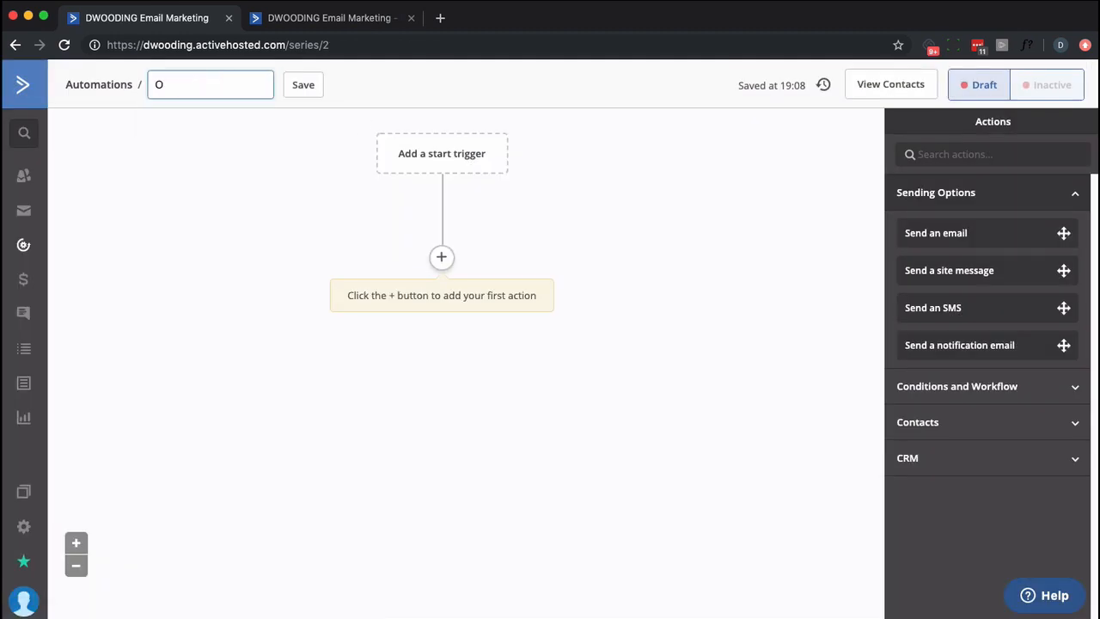
pyautogui.write('Product A')
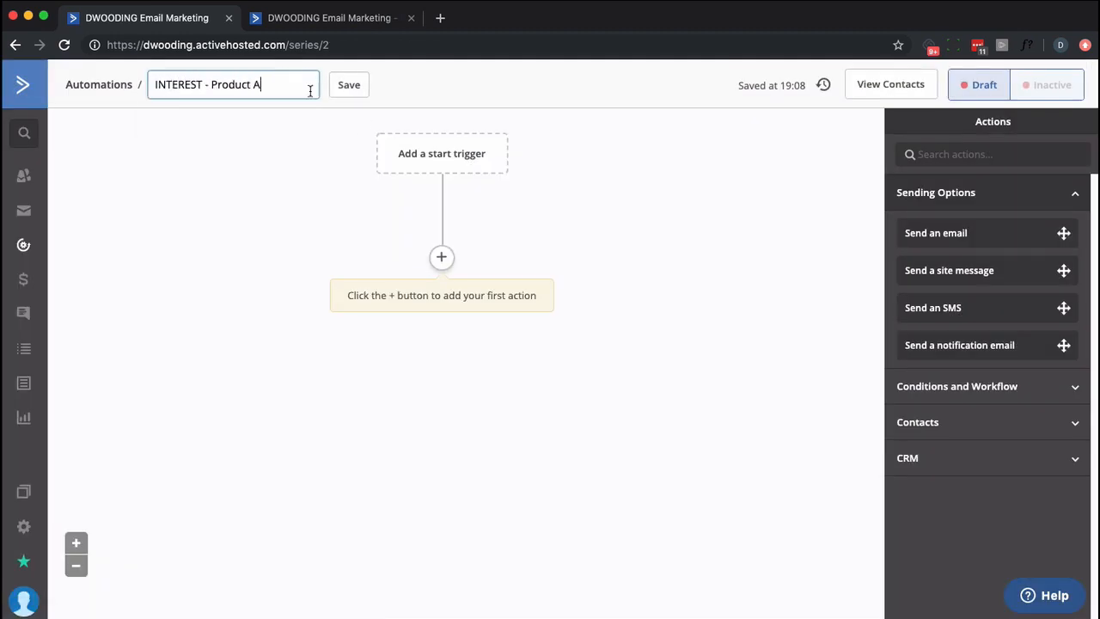
pyautogui.click(348, 84)
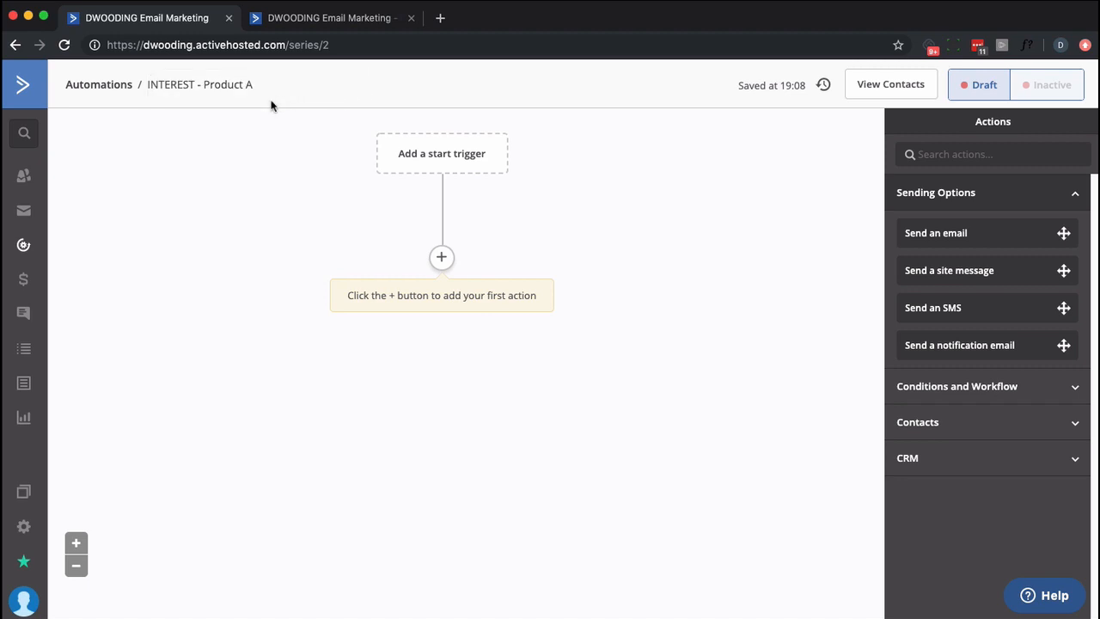
# Add a wait of 5 minutes as the automation's first action.
pyautogui.click(441, 258)
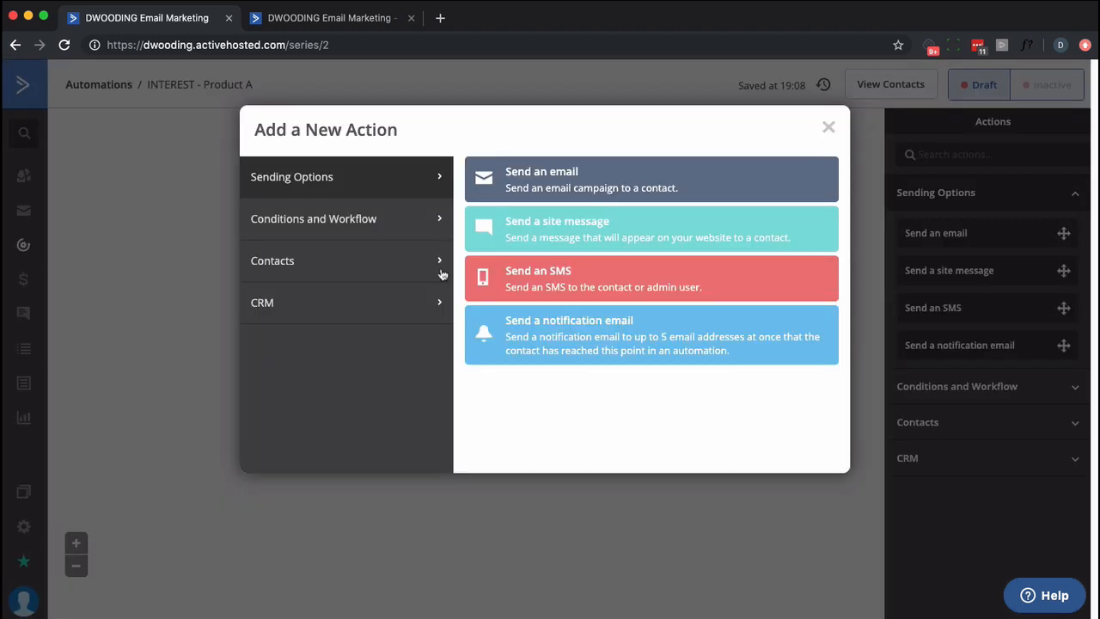
pyautogui.click(392, 229)
pyautogui.click(507, 174)
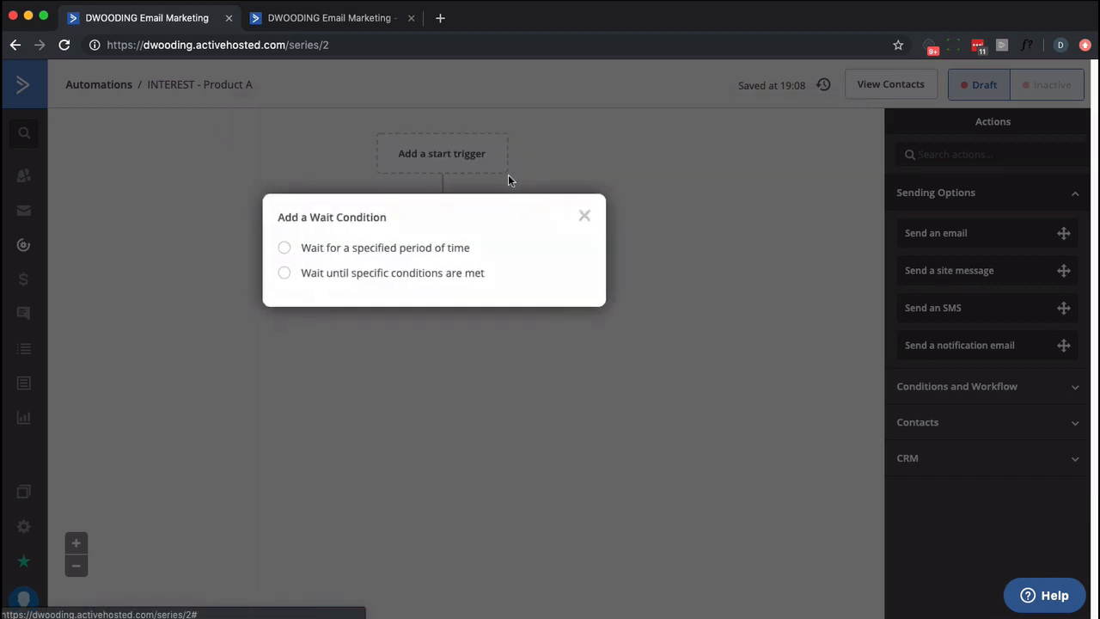
pyautogui.click(399, 249)
pyautogui.doubleClick(400, 255)
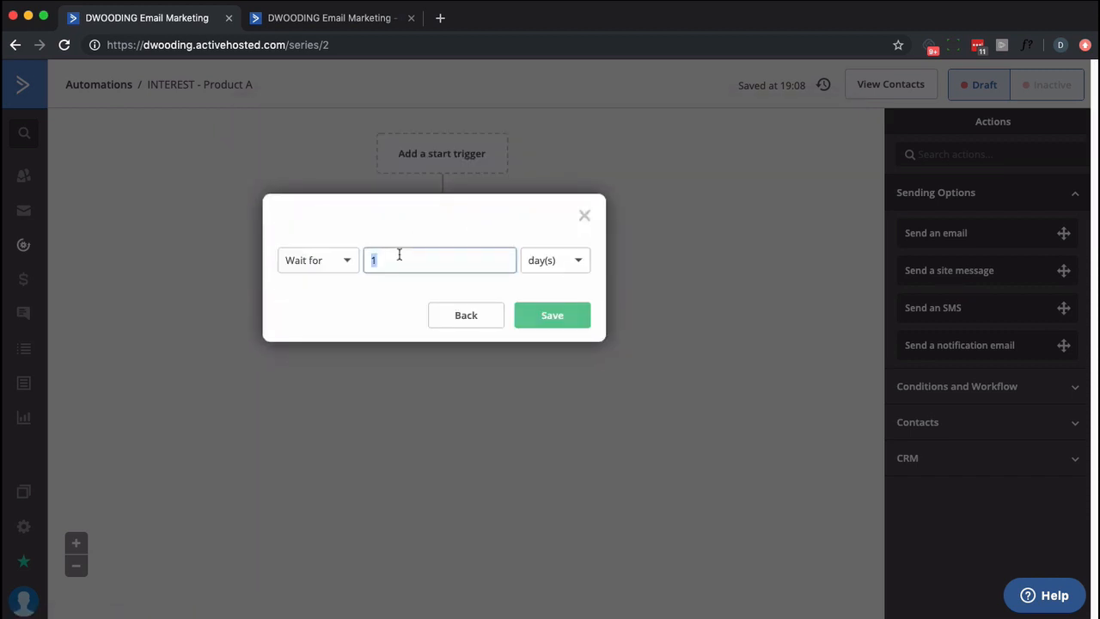
pyautogui.write('5')
pyautogui.click(525, 261)
pyautogui.click(542, 290)
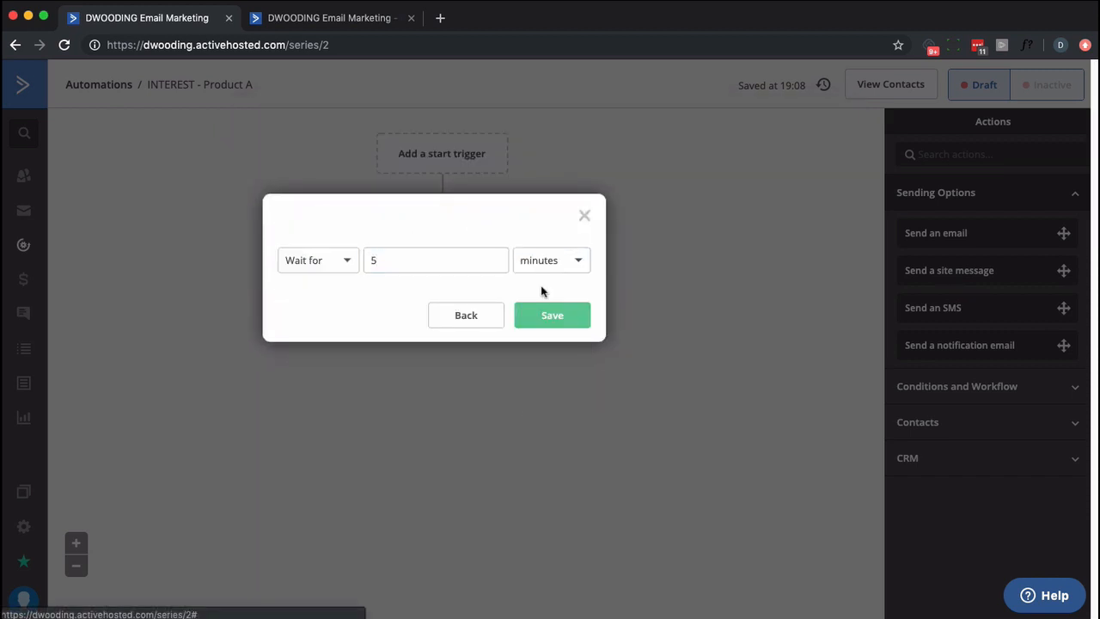
pyautogui.click(542, 313)
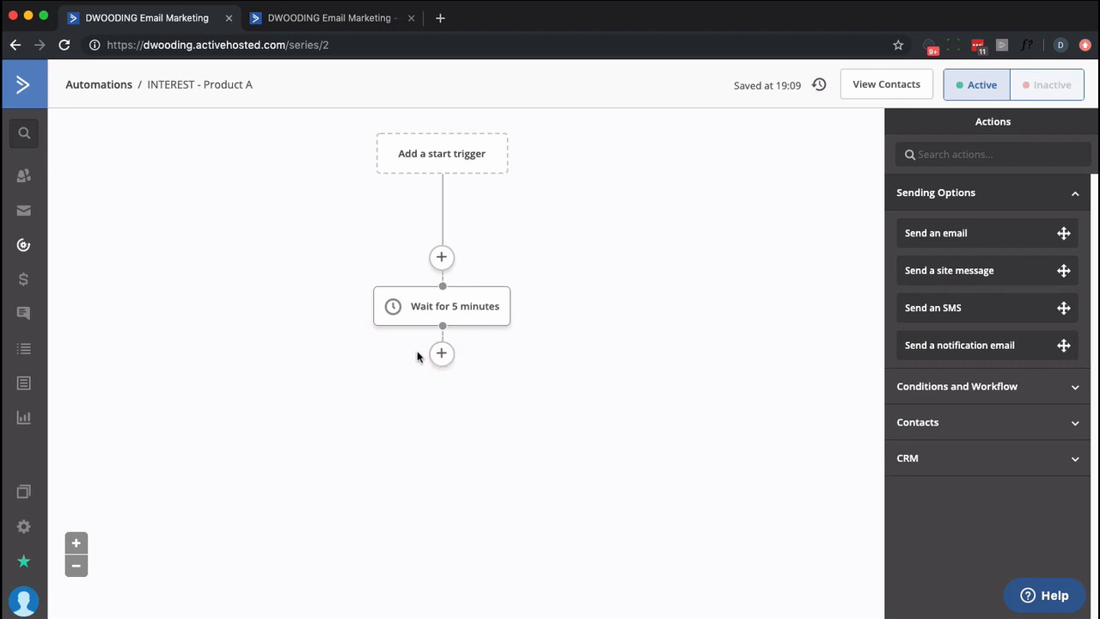
# Add a goal below the 5-minute wait and name it "CUSTOMER - Product A".
pyautogui.click(442, 352)
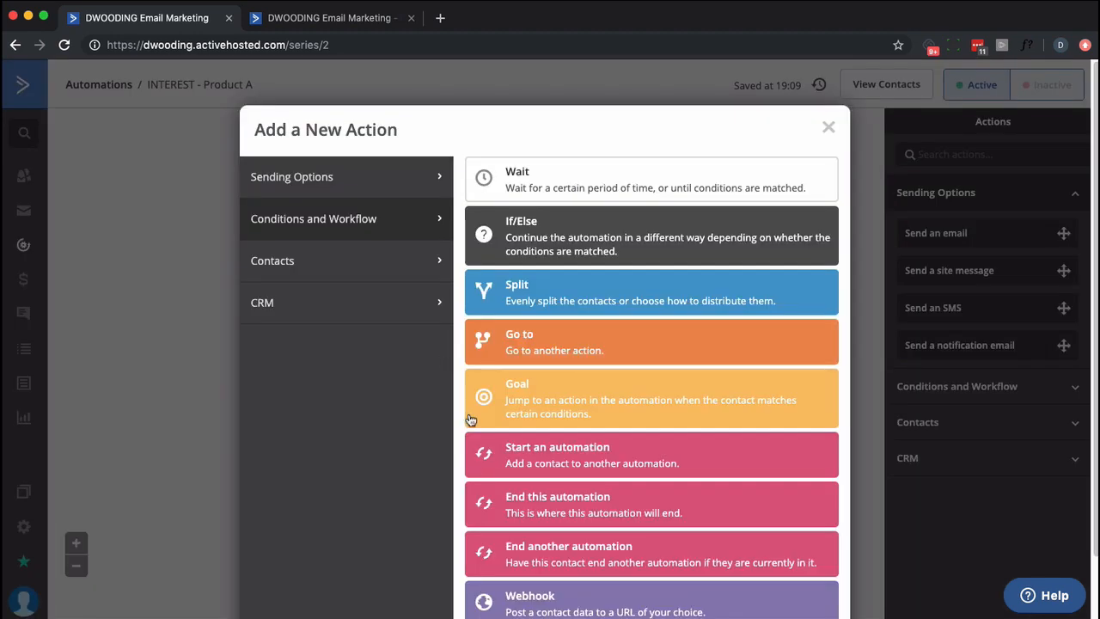
pyautogui.click(522, 404)
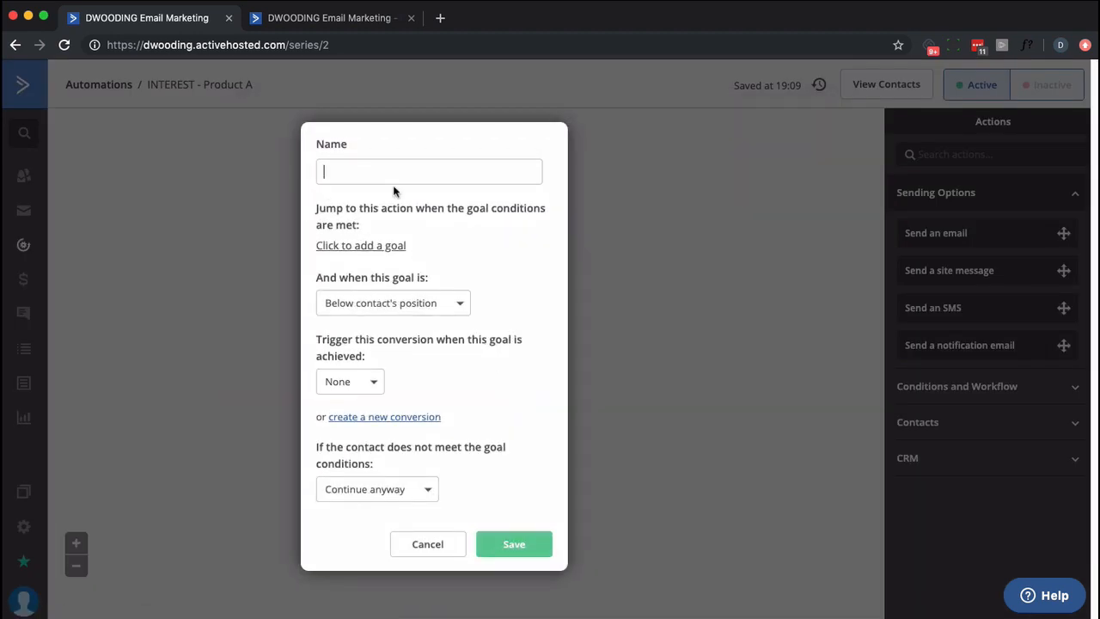
pyautogui.write('CUTOMER')
pyautogui.press('BackSpace')
pyautogui.press('BackSpace')
pyautogui.press('BackSpace')
pyautogui.press('BackSpace')
pyautogui.press('BackSpace')
pyautogui.write('STOMER Product')
pyautogui.press('BackSpace')
pyautogui.press('BackSpace')
pyautogui.press('BackSpace')
pyautogui.press('BackSpace')
pyautogui.press('BackSpace')
pyautogui.press('BackSpace')
pyautogui.press('BackSpace')
pyautogui.write('- Product A')
# Set the goal's condition to the tag "CUSTOMER - Product A" existing and save the goal.
pyautogui.click(356, 246)
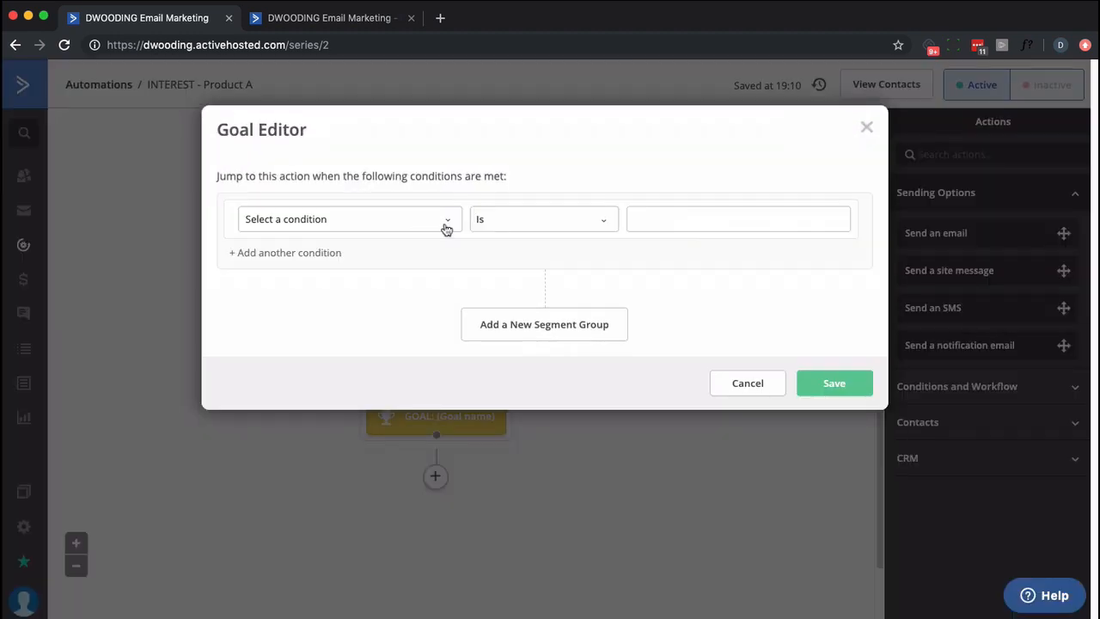
pyautogui.click(444, 227)
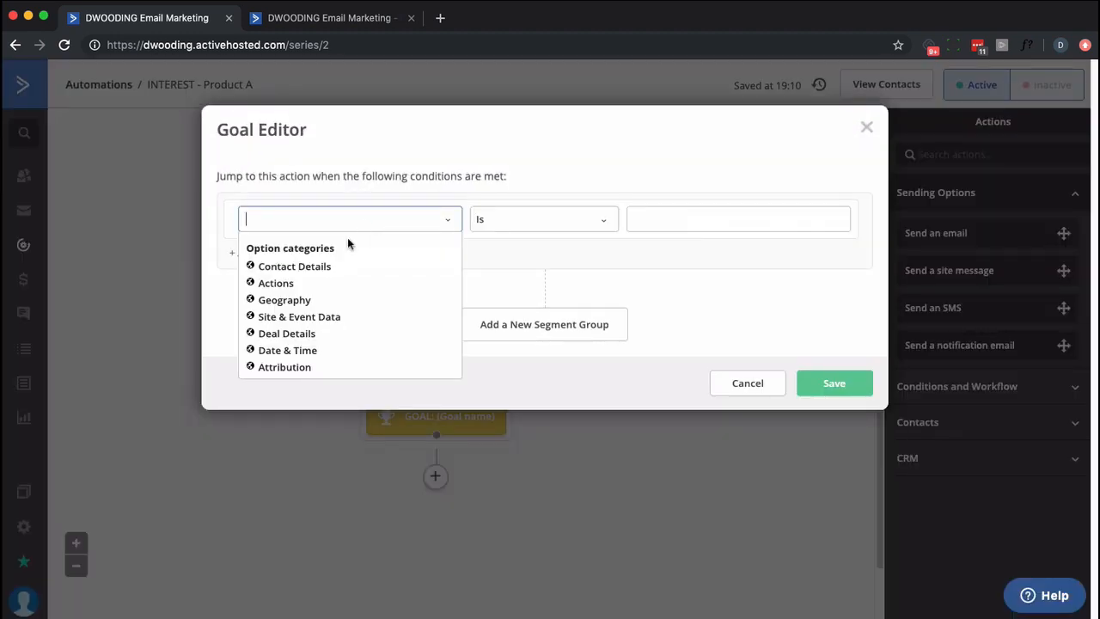
pyautogui.click(294, 266)
pyautogui.click(266, 476)
pyautogui.click(739, 220)
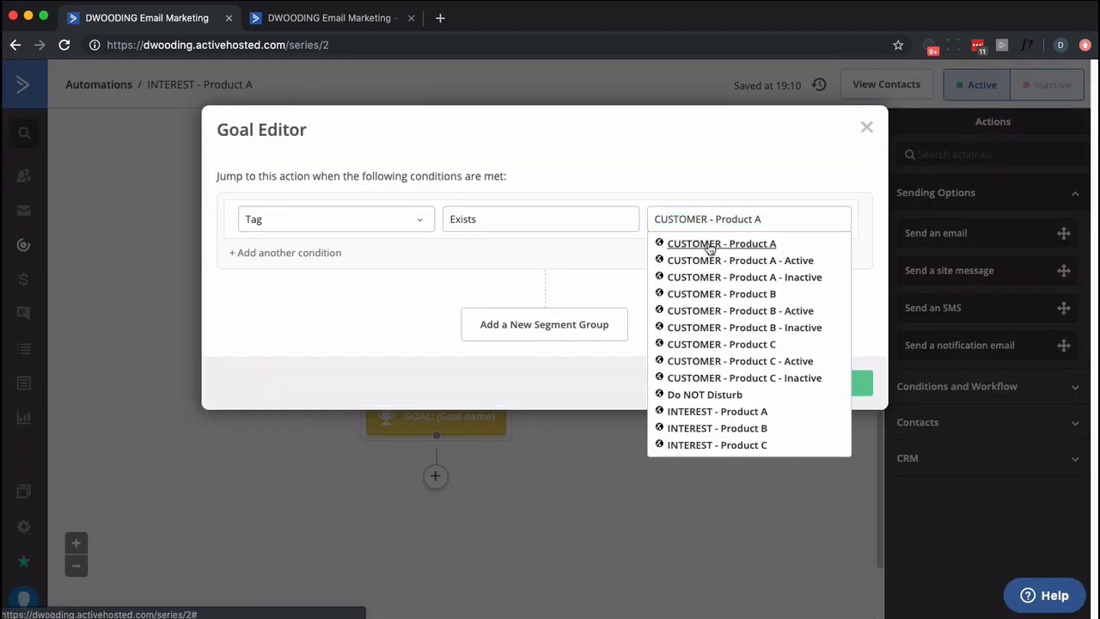
pyautogui.click(710, 246)
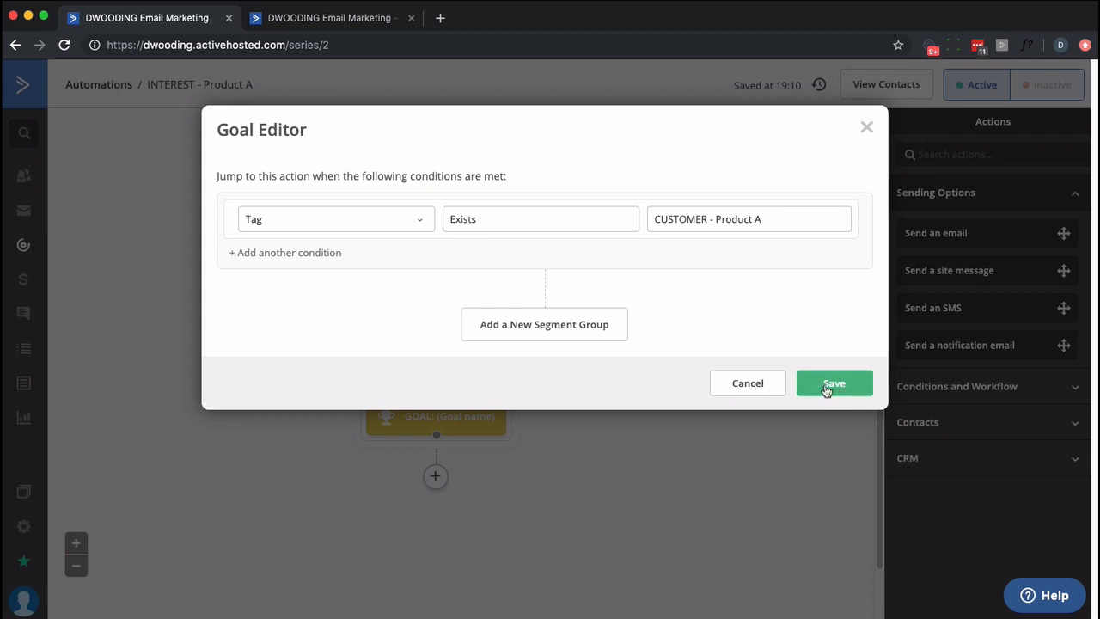
pyautogui.click(825, 391)
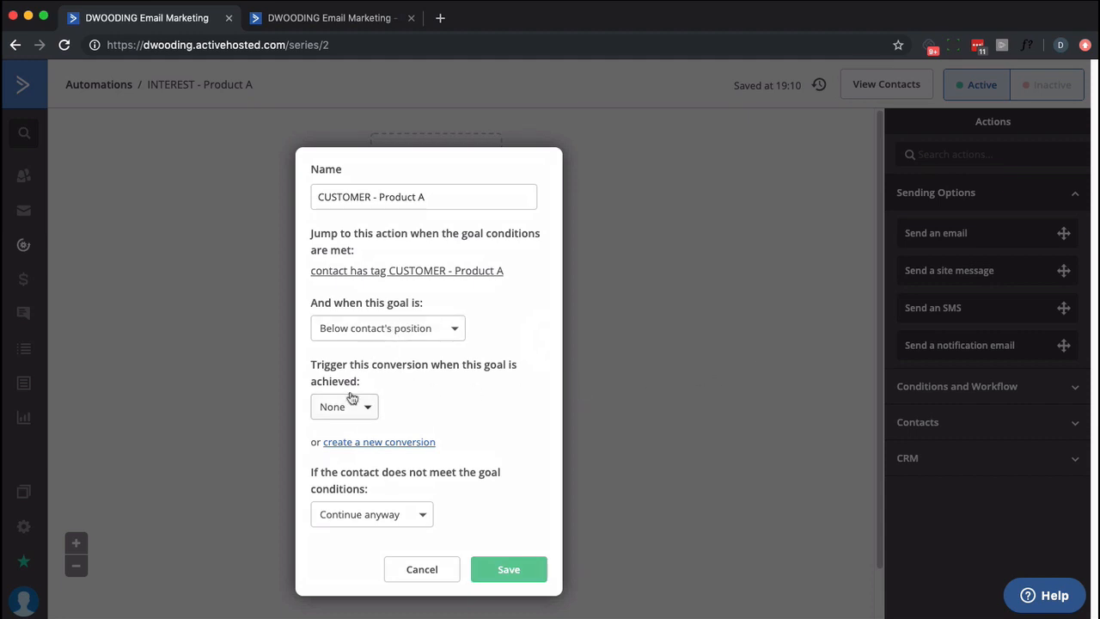
pyautogui.click(524, 580)
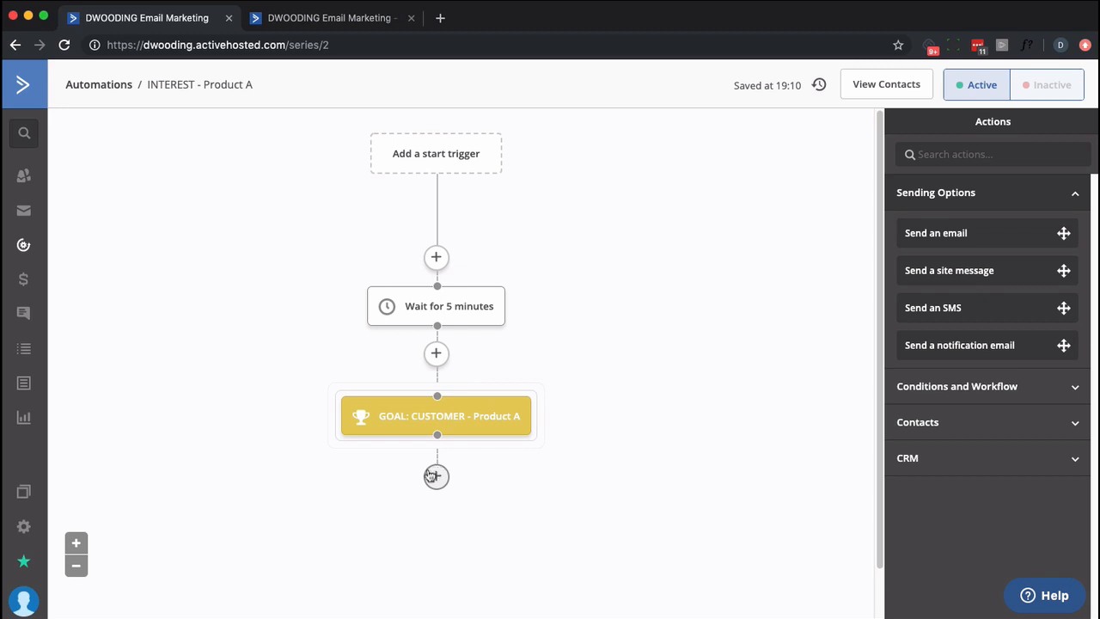
# Add an End this automation action below the goal and return to the automations list.
pyautogui.click(435, 472)
pyautogui.click(534, 498)
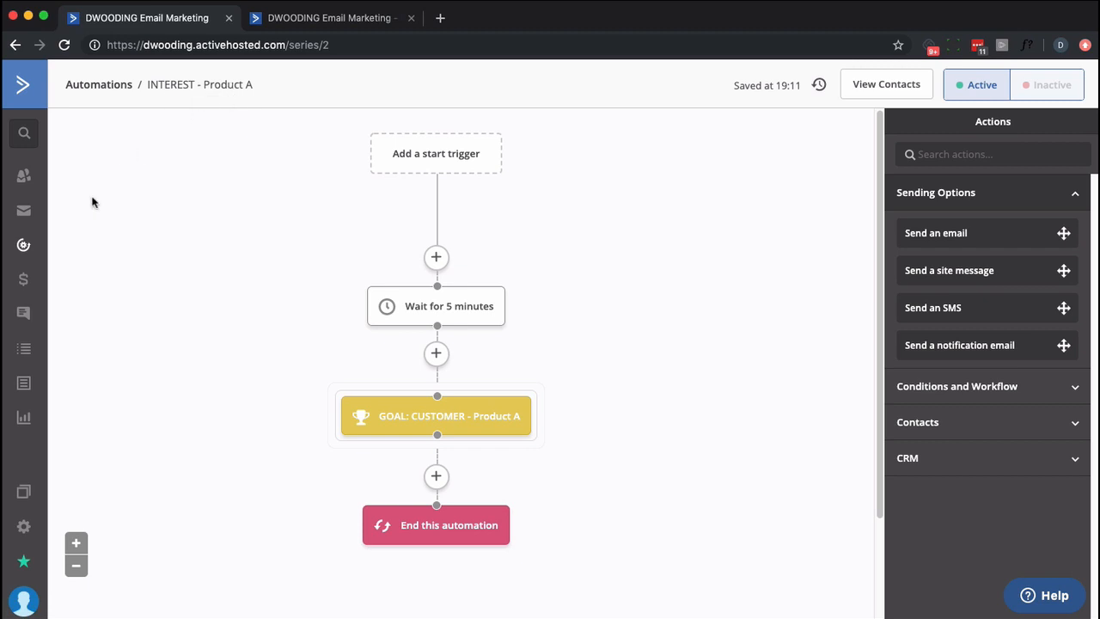
pyautogui.click(23, 246)
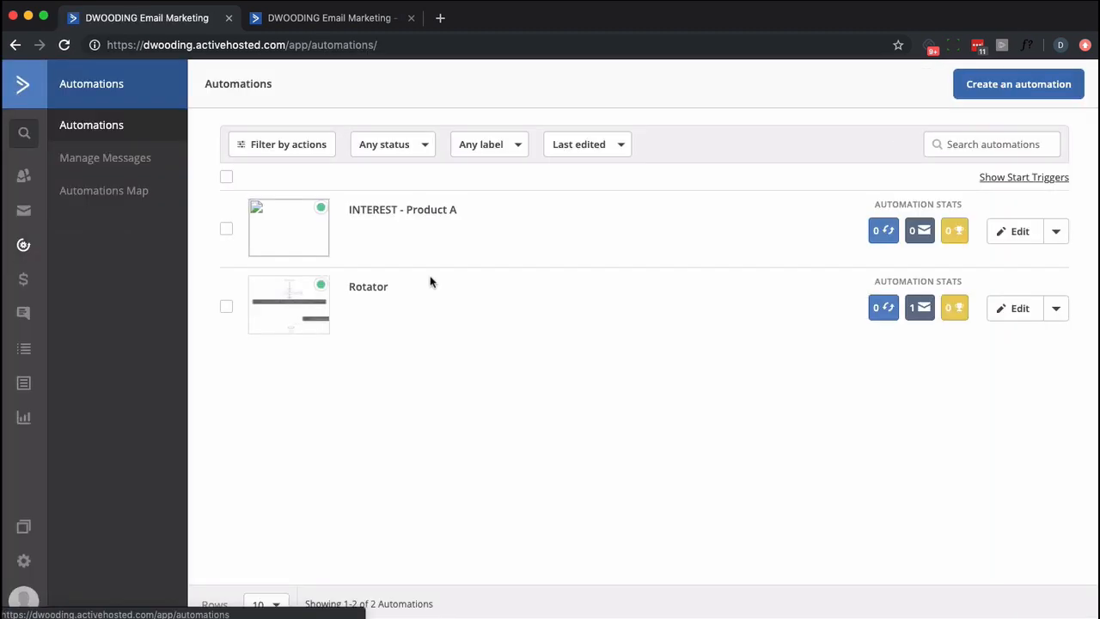
# Duplicate the "INTEREST - Product A" automation and rename the copy "INTEREST - Product B".
pyautogui.click(1055, 232)
pyautogui.click(977, 356)
pyautogui.click(729, 252)
pyautogui.click(703, 266)
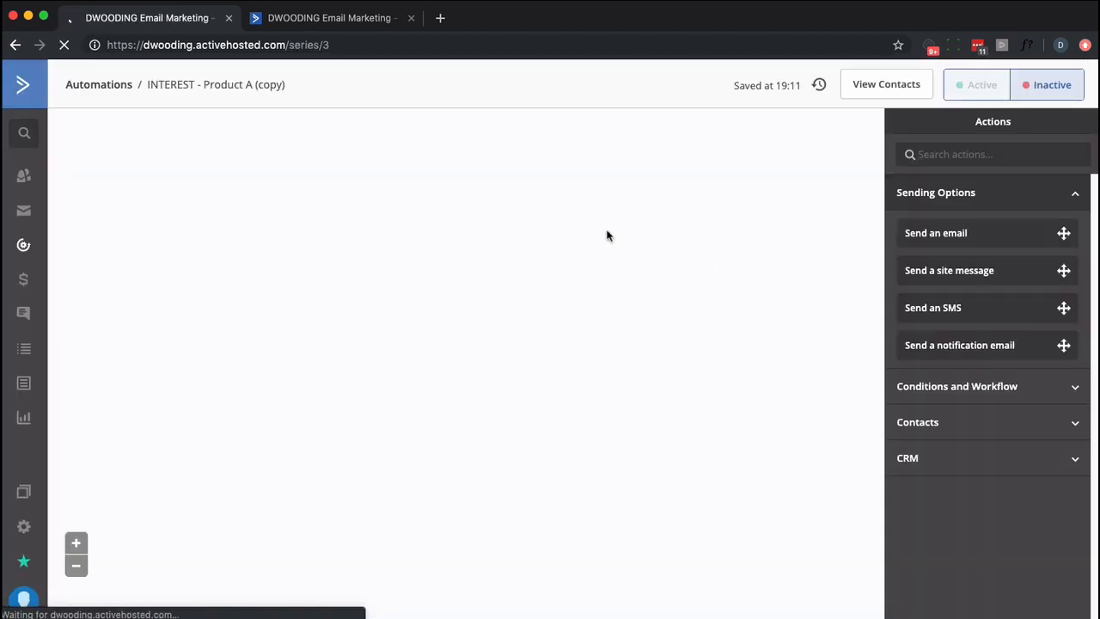
pyautogui.doubleClick(272, 88)
pyautogui.click(234, 91)
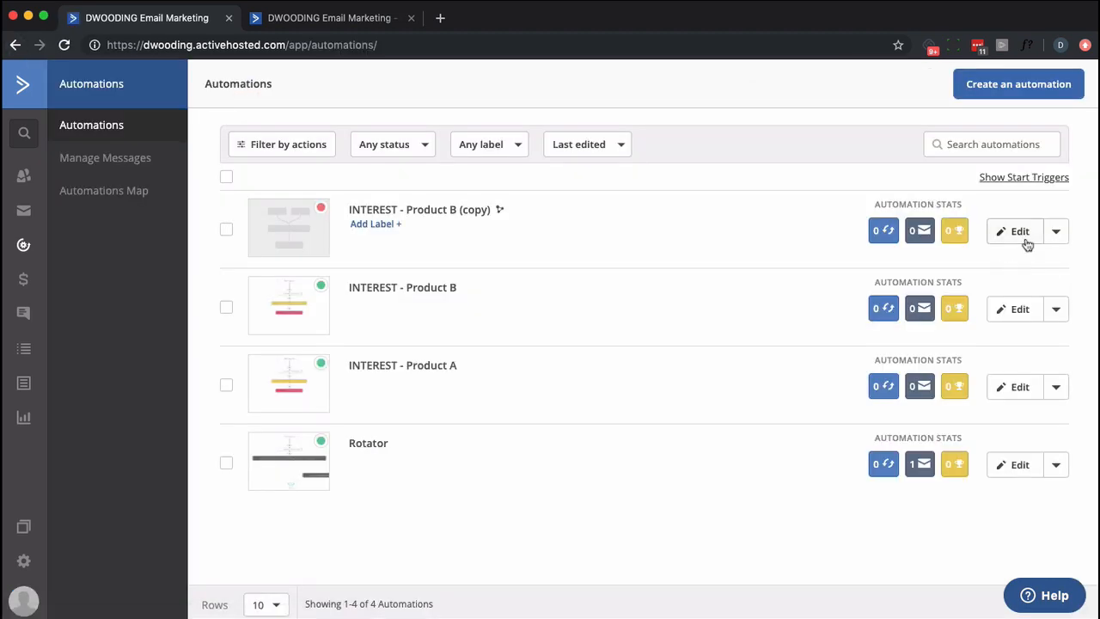
# Open the copy of the "INTEREST - Product B" automation and rename it "INTEREST - Product C".
pyautogui.click(1026, 240)
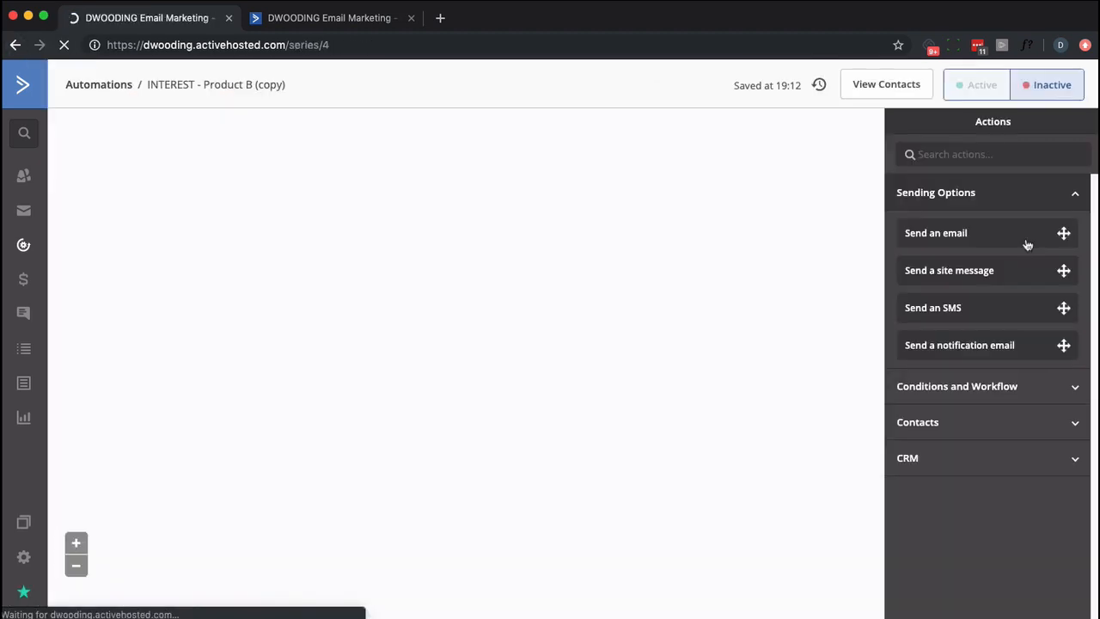
pyautogui.doubleClick(277, 85)
pyautogui.press('BackSpace')
pyautogui.press('BackSpace')
pyautogui.press('BackSpace')
pyautogui.press('BackSpace')
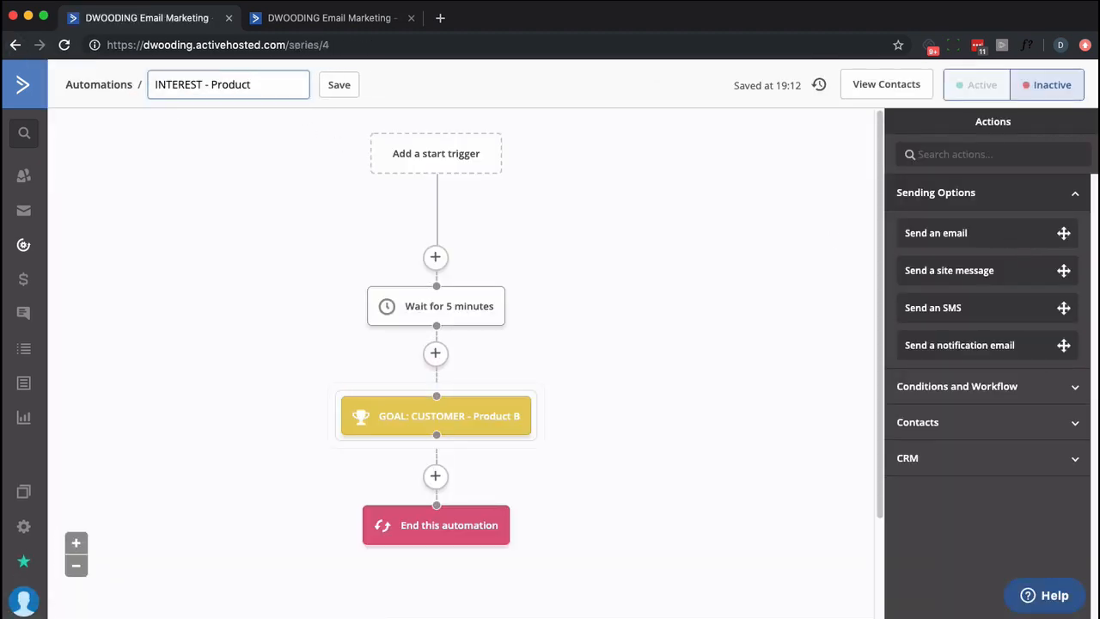
pyautogui.write('C')
pyautogui.click(350, 83)
# Rename the copied goal "CUSTOMER - Product C" and set its condition to the tag "CUSTOMER - Product C".
pyautogui.click(516, 416)
pyautogui.press('BackSpace')
pyautogui.write('C')
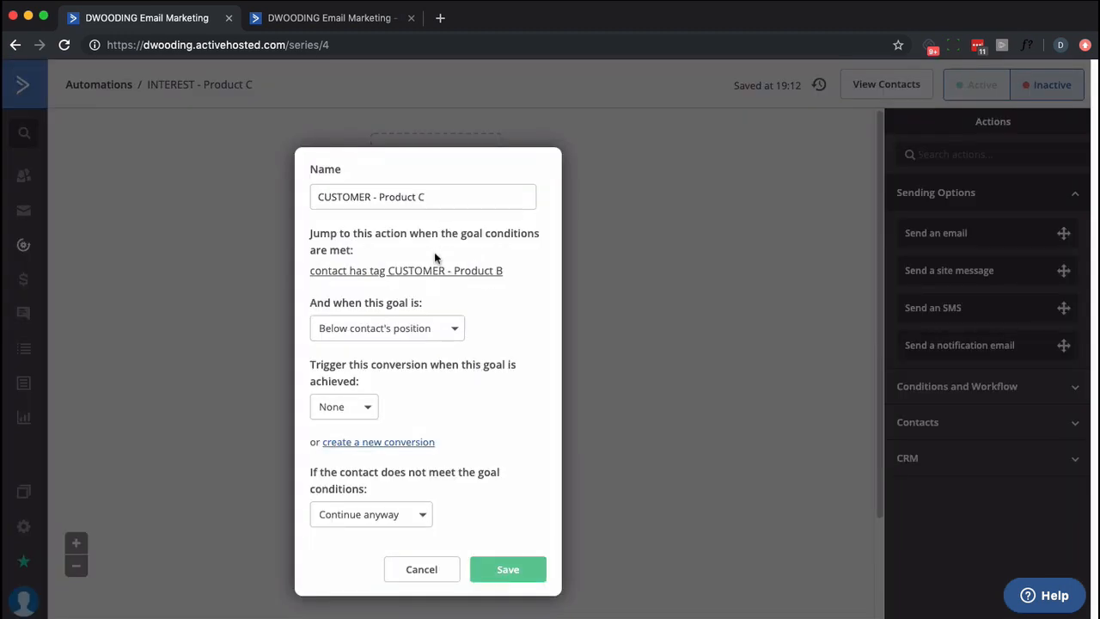
pyautogui.click(434, 272)
pyautogui.click(747, 218)
pyautogui.click(761, 346)
pyautogui.click(830, 383)
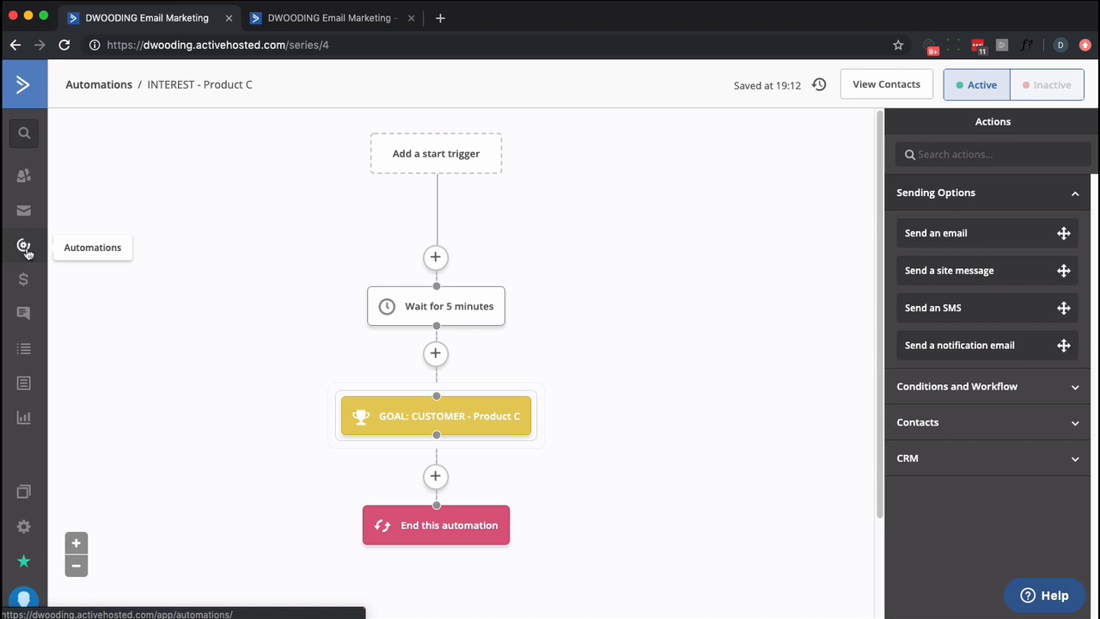
# Open the Rotator automation and change its first If/Else to require that the tag "INTEREST - Product A" does not exist.
pyautogui.click(24, 247)
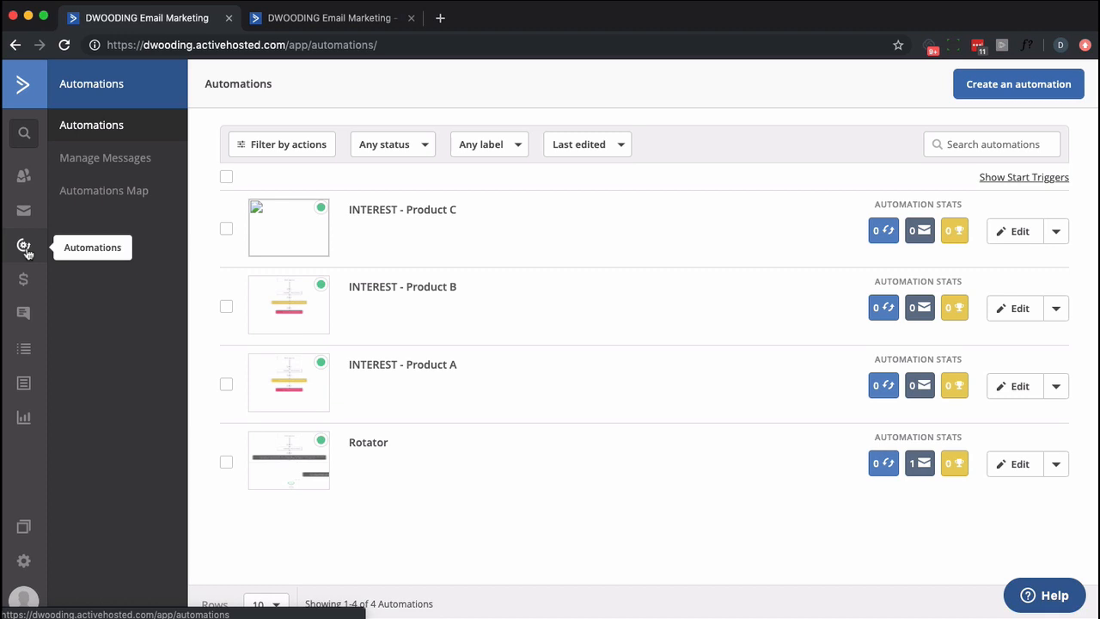
pyautogui.click(1024, 473)
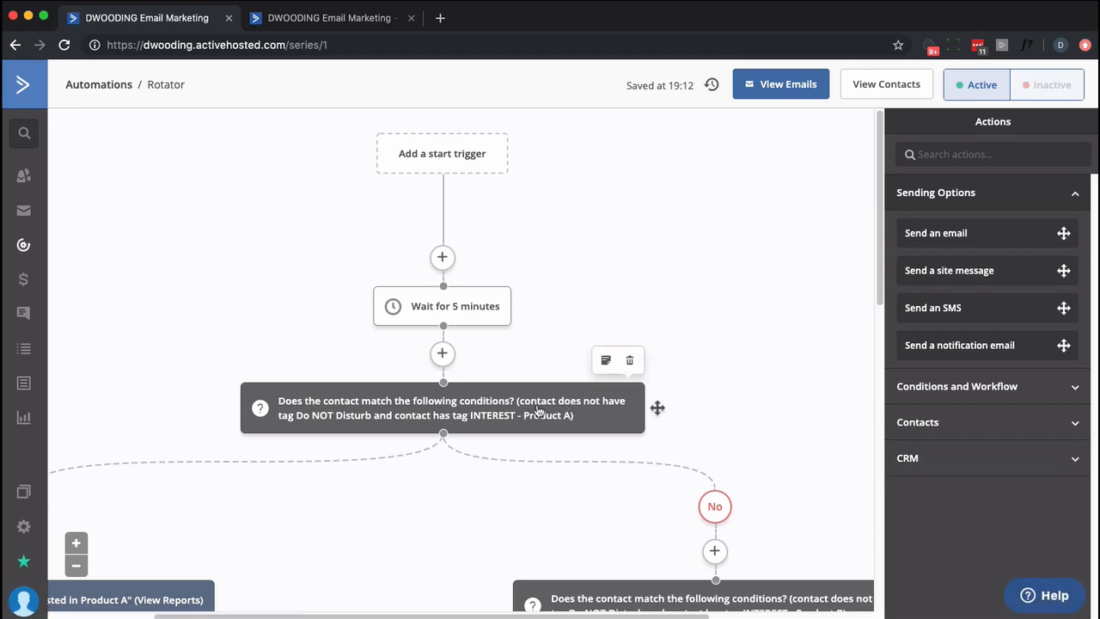
pyautogui.click(428, 414)
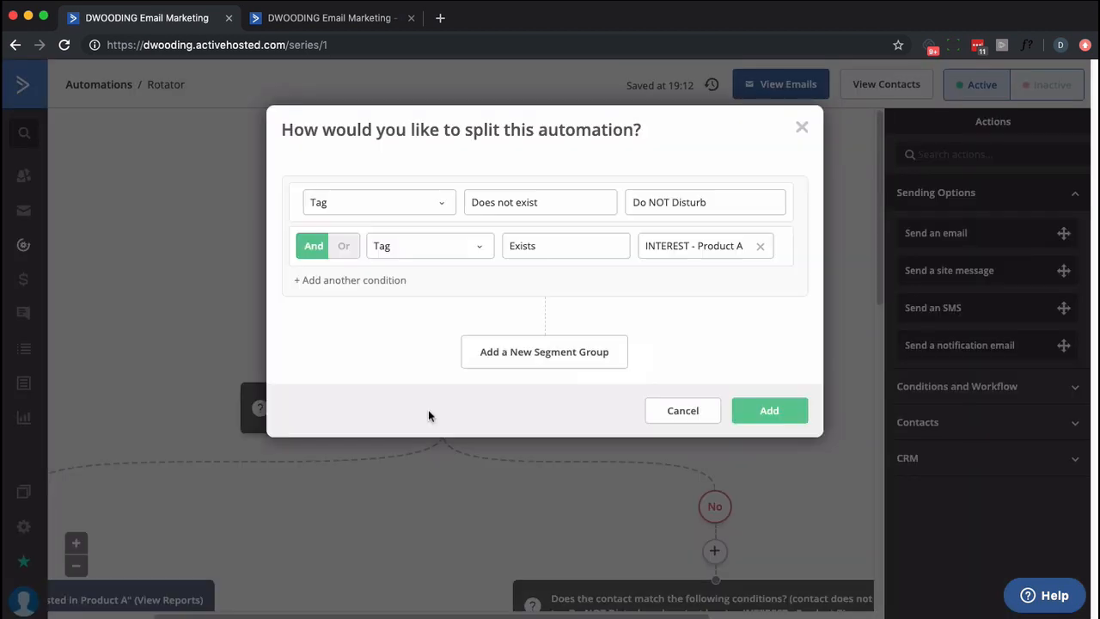
pyautogui.click(545, 243)
pyautogui.click(535, 287)
pyautogui.click(761, 411)
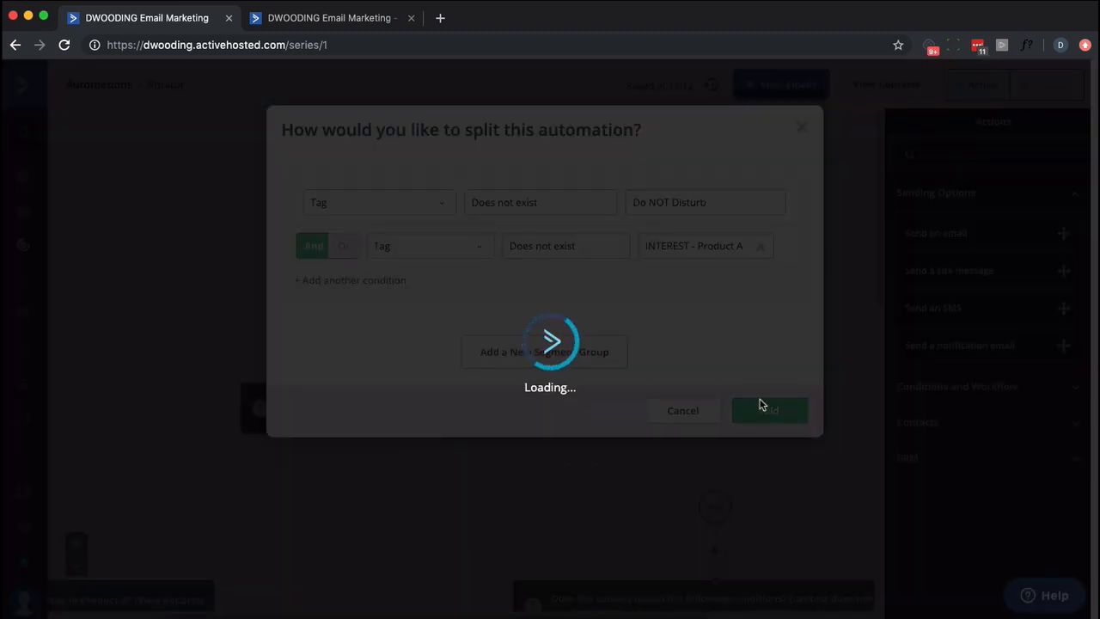
# Change the Product B and Product C If/Else conditions to require that their INTEREST tags do not exist.
pyautogui.scroll(-2, 766, 429)
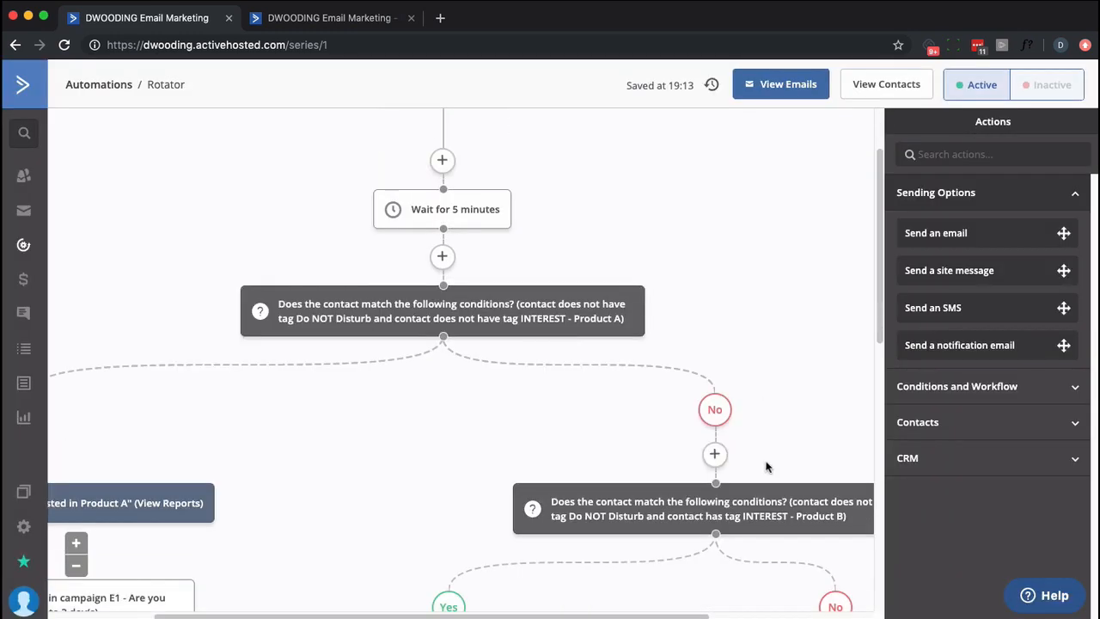
pyautogui.click(750, 519)
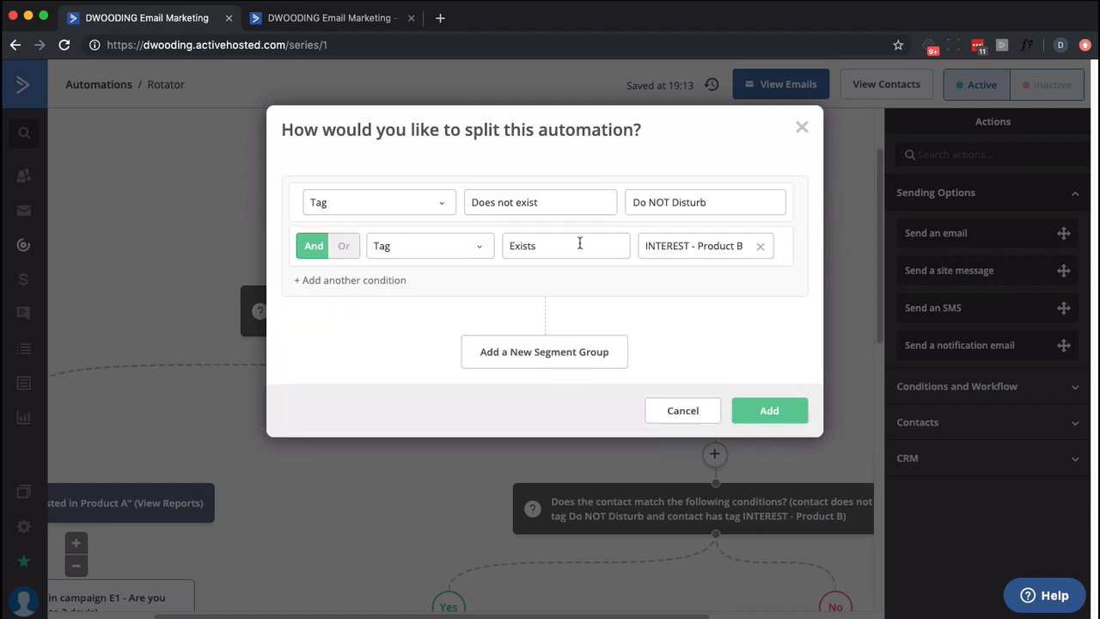
pyautogui.click(580, 245)
pyautogui.click(534, 289)
pyautogui.click(765, 407)
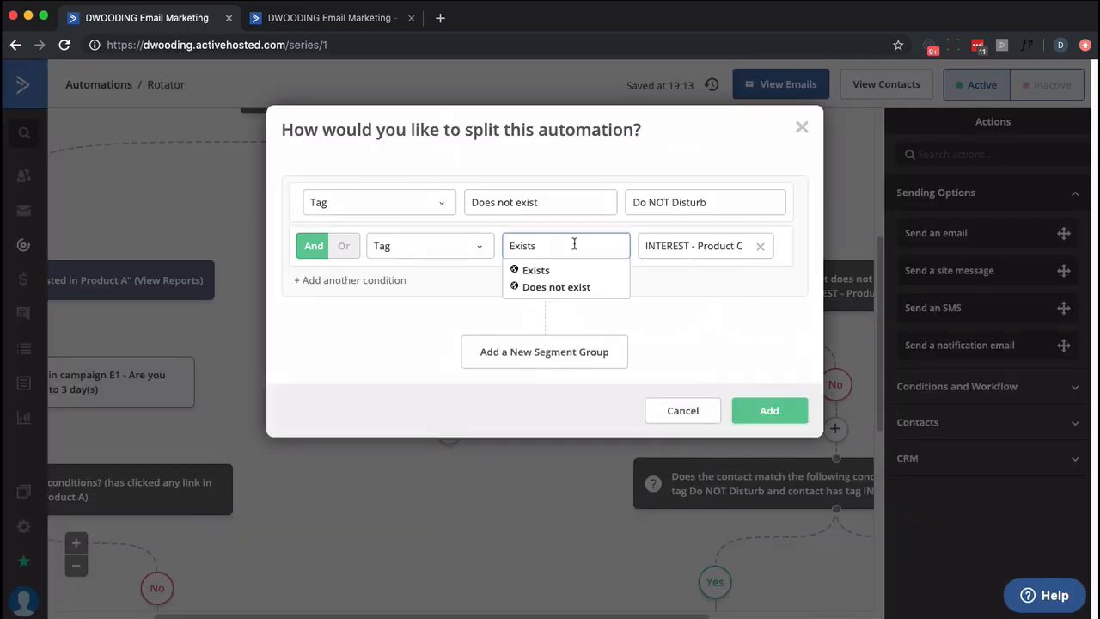
pyautogui.click(533, 284)
# Review the Product A branch from its email through the link-click check to the Do NOT Disturb tag action.
pyautogui.hscroll(-3, 645, 167)
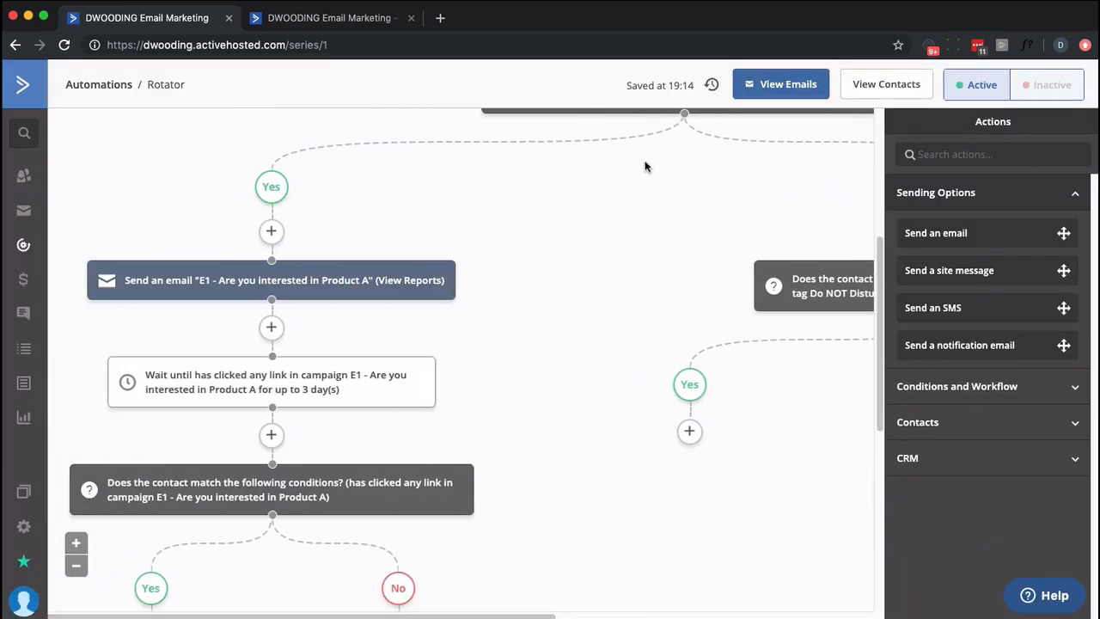
pyautogui.scroll(1, 493, 173)
pyautogui.moveTo(324, 300)
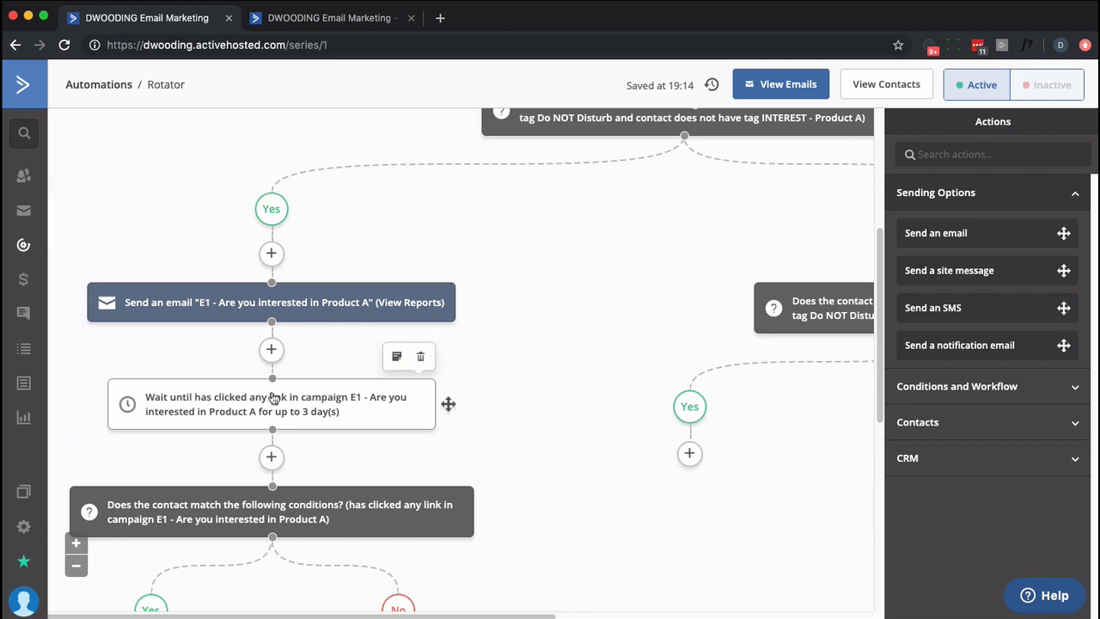
pyautogui.scroll(-5, 271, 400)
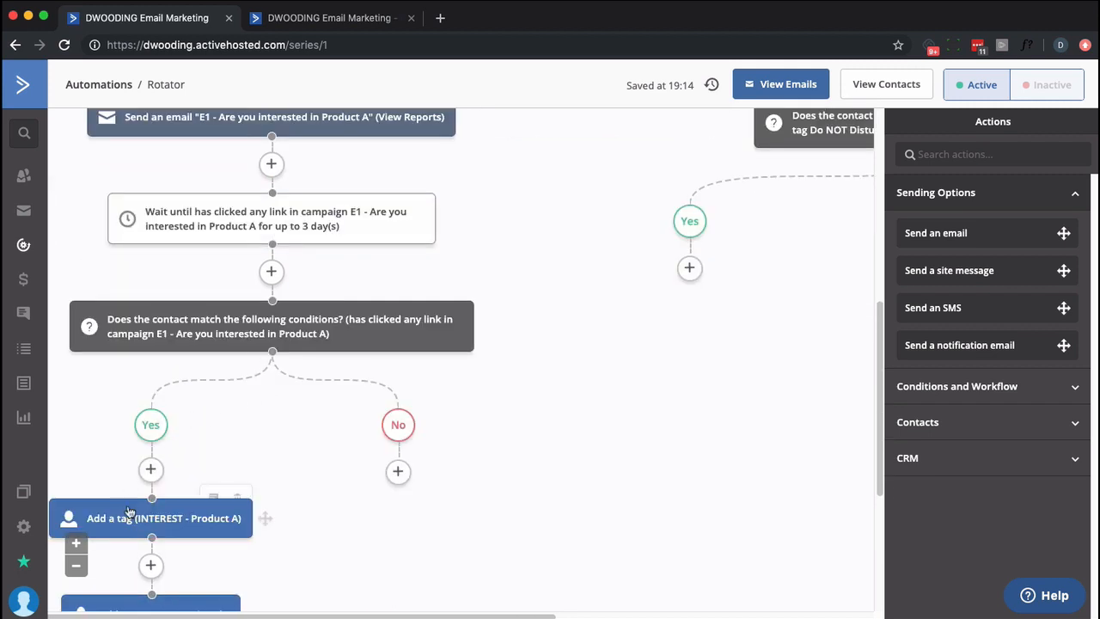
pyautogui.scroll(-2, 129, 521)
pyautogui.scroll(-1, 129, 523)
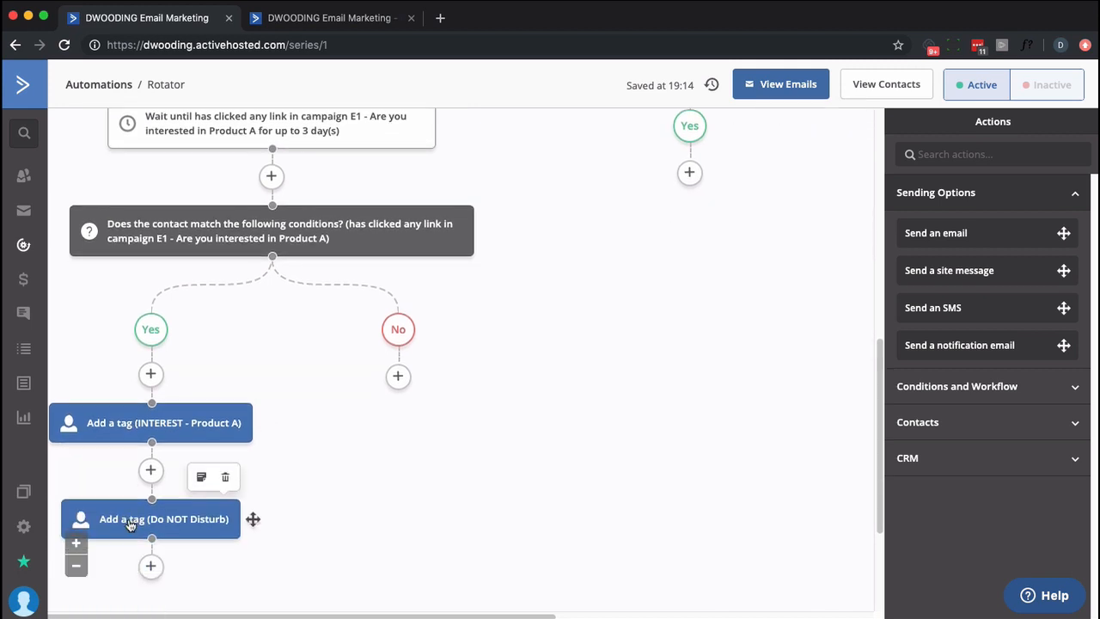
# Add an action after the Do NOT Disturb tag that starts the automation "INTEREST - Product A".
pyautogui.scroll(-3, 194, 421)
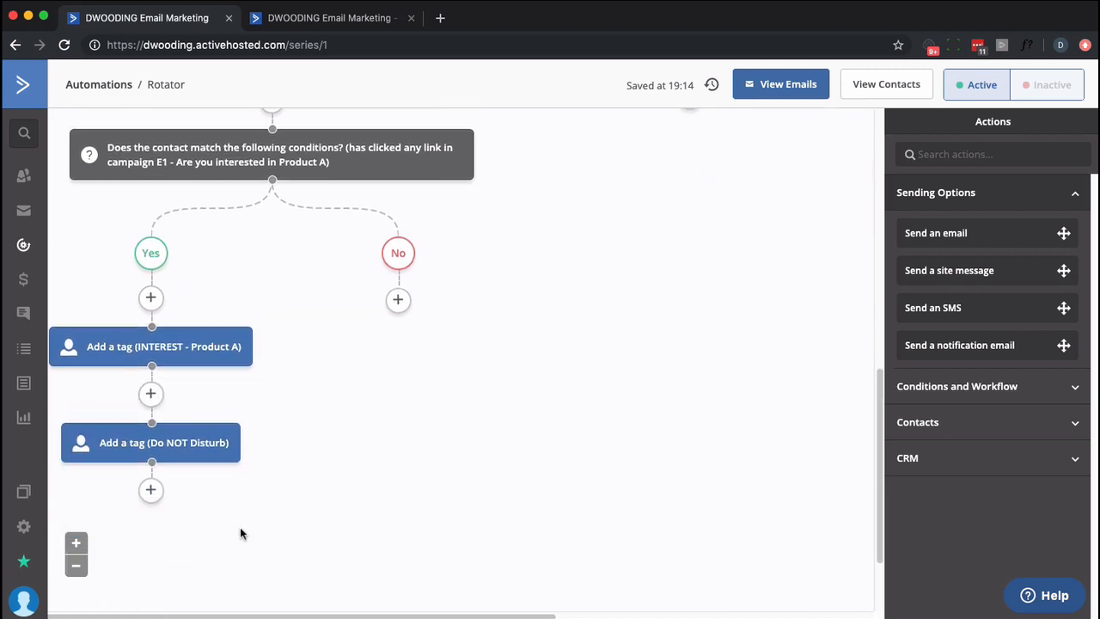
pyautogui.scroll(-3, 249, 524)
pyautogui.click(150, 378)
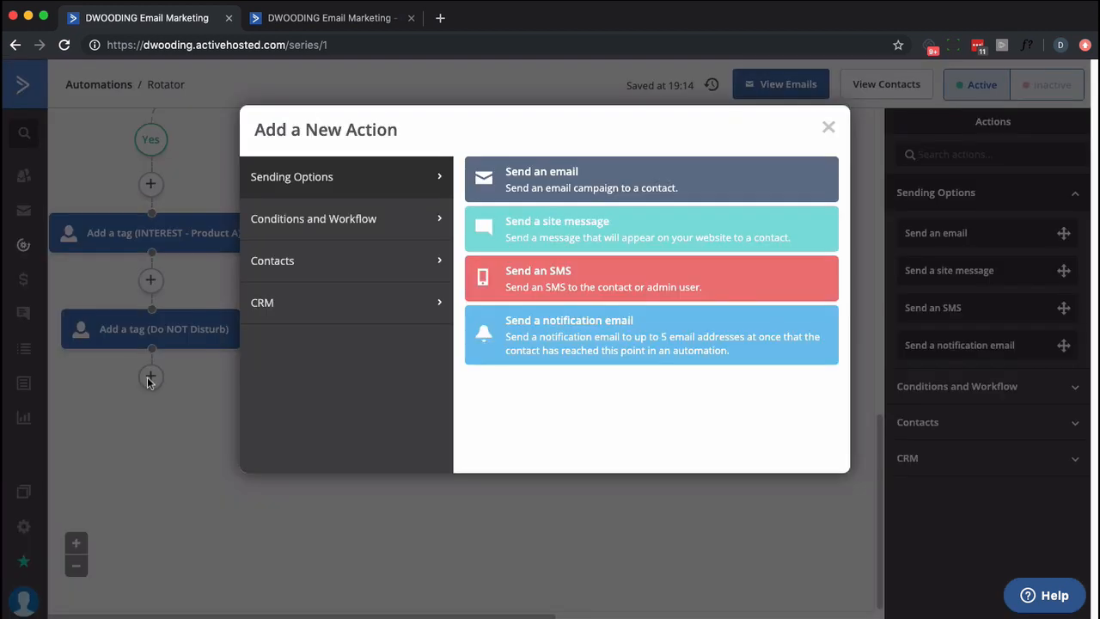
pyautogui.click(375, 268)
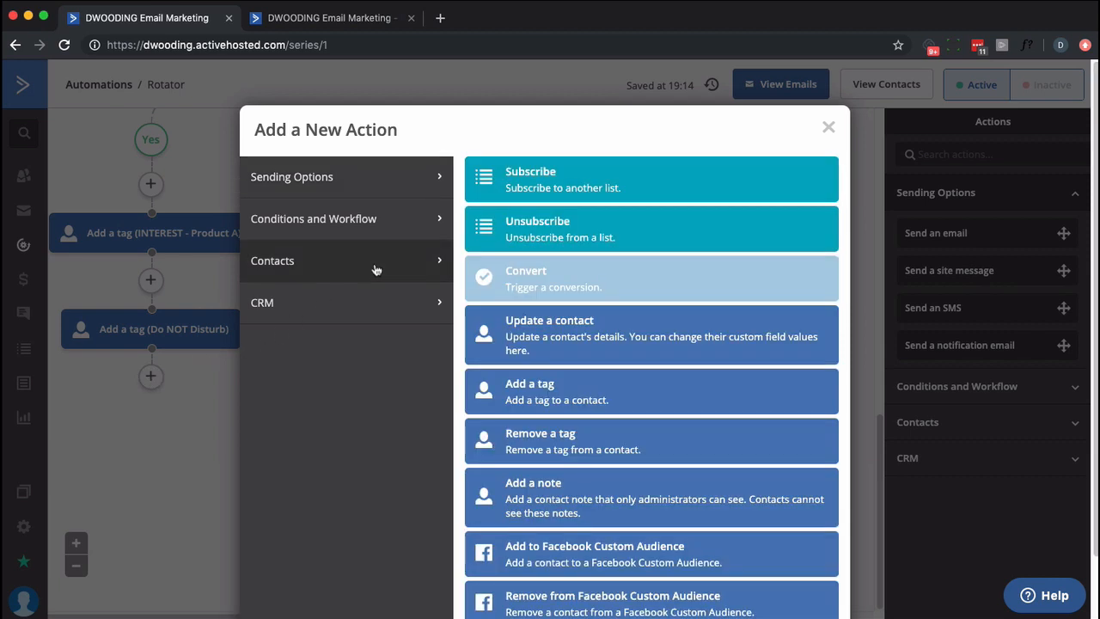
pyautogui.click(400, 235)
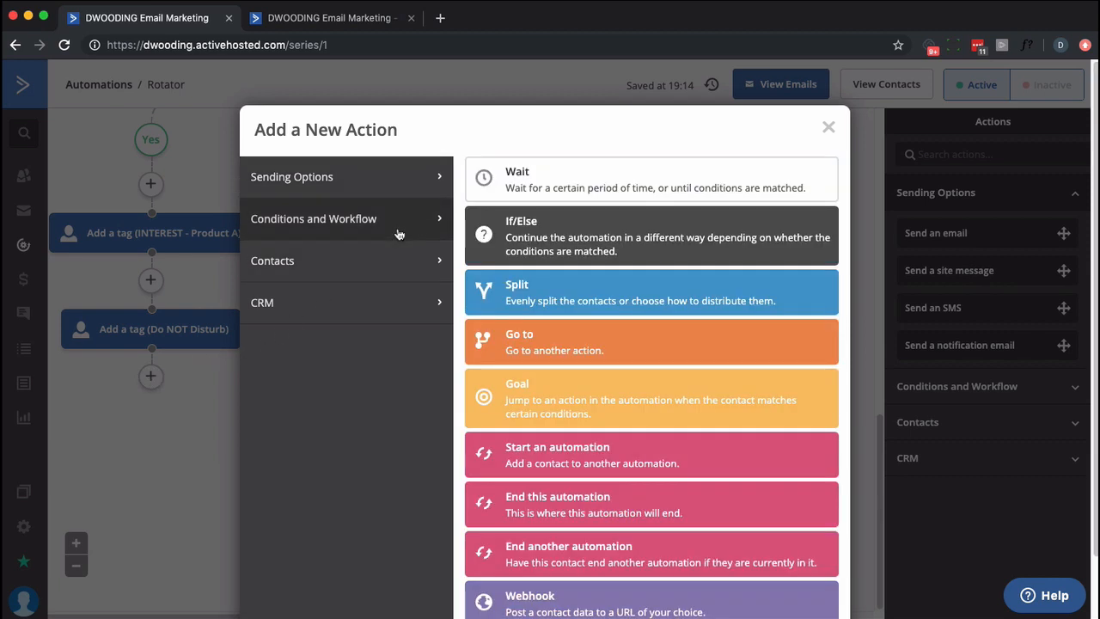
pyautogui.click(536, 455)
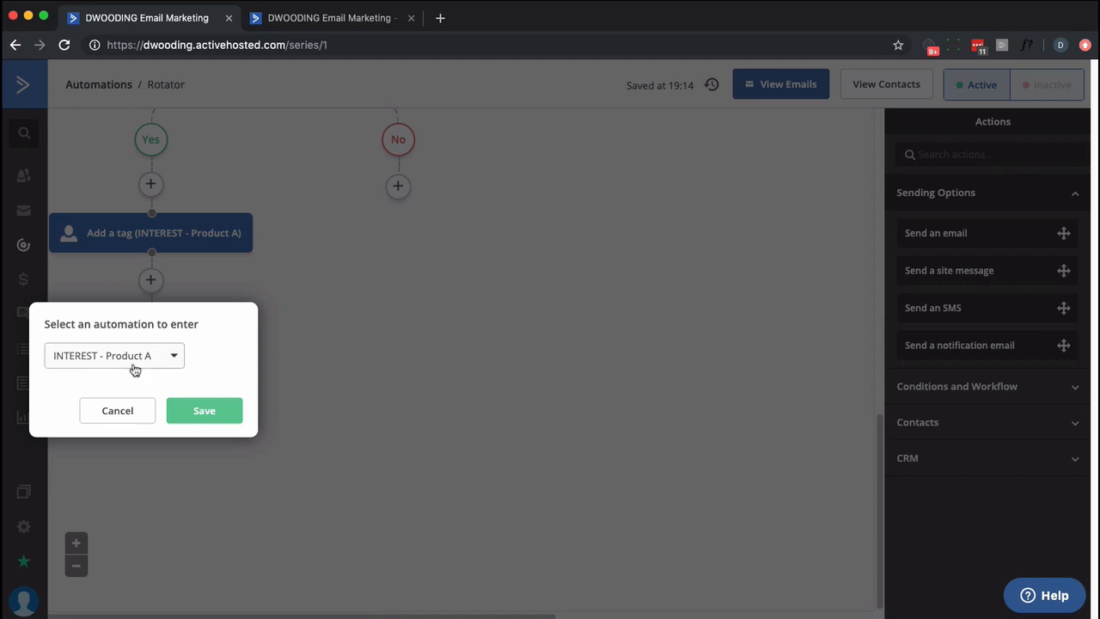
pyautogui.click(196, 415)
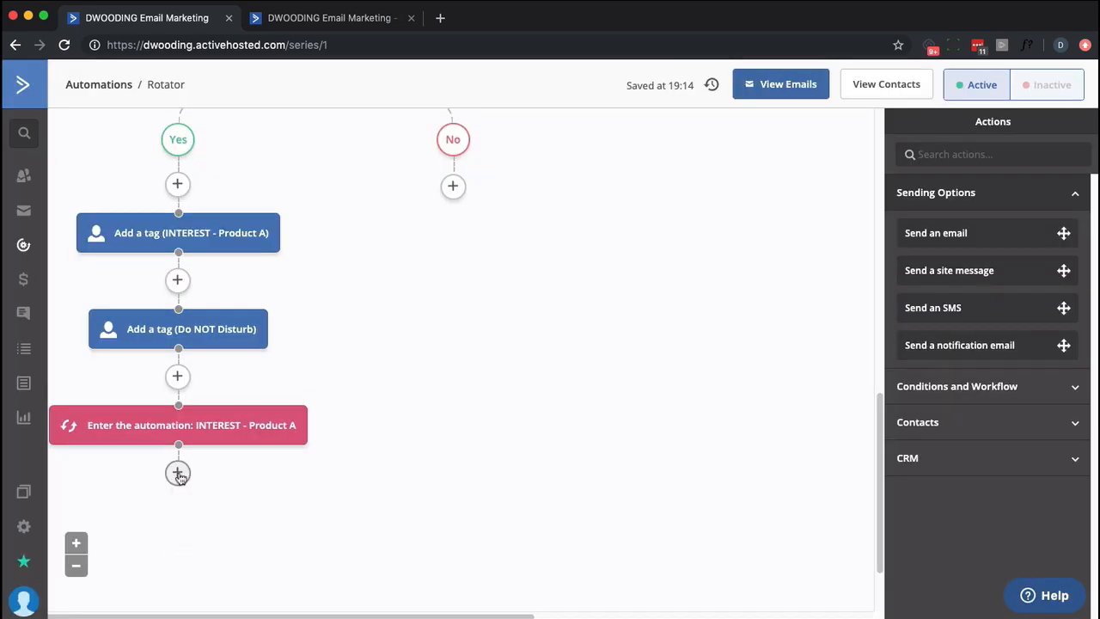
# Below it, add a wait until the contact is not currently in automation "INTEREST - Product A", with no time limit.
pyautogui.click(177, 475)
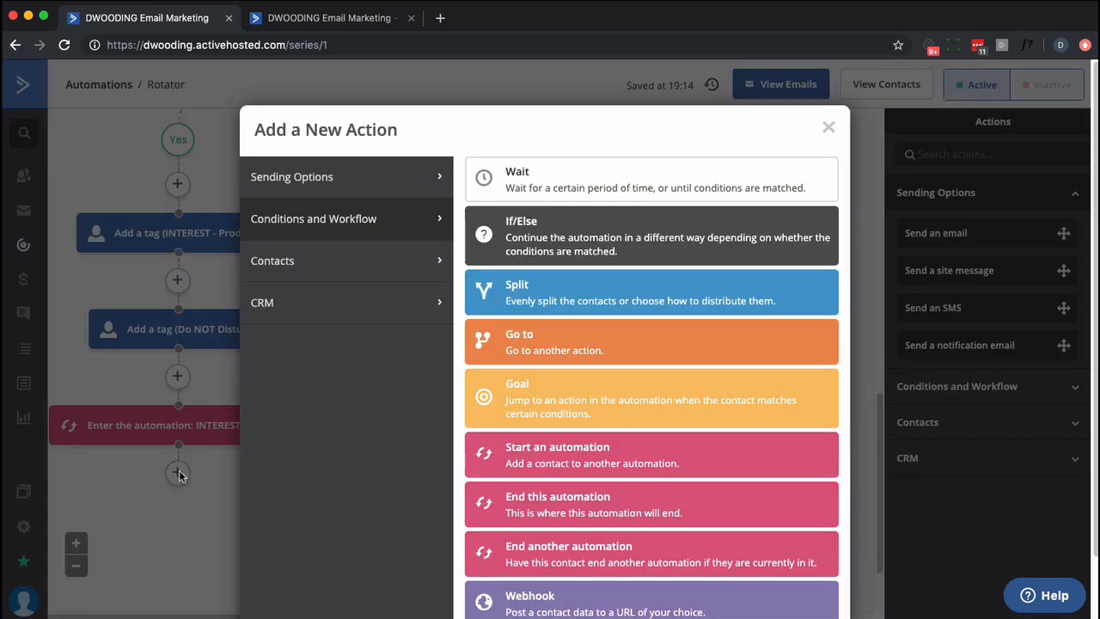
pyautogui.click(520, 180)
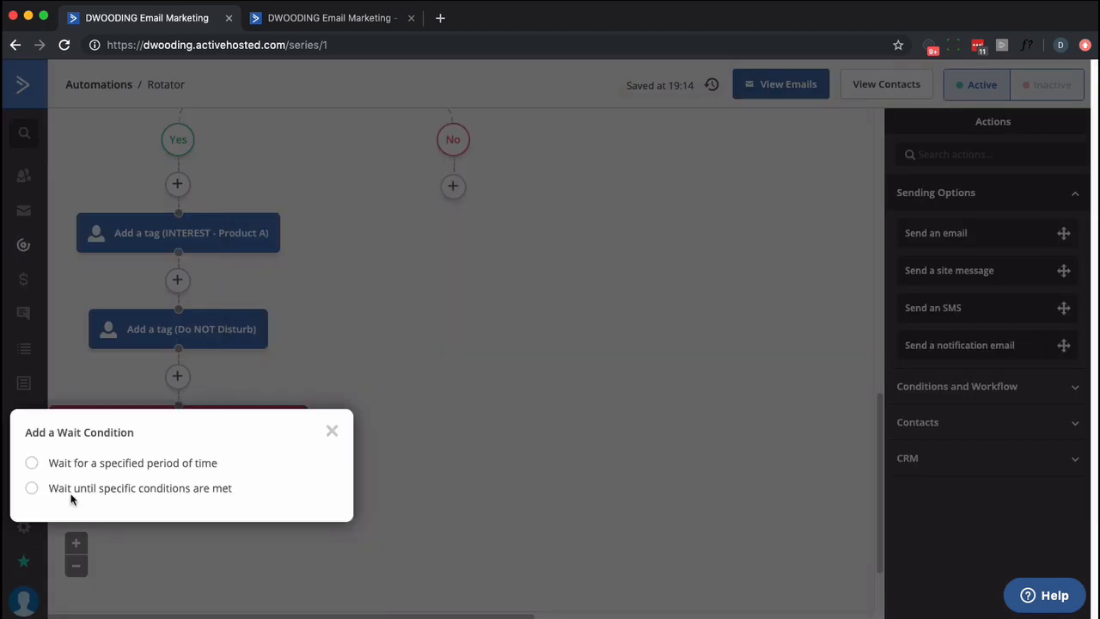
pyautogui.click(32, 488)
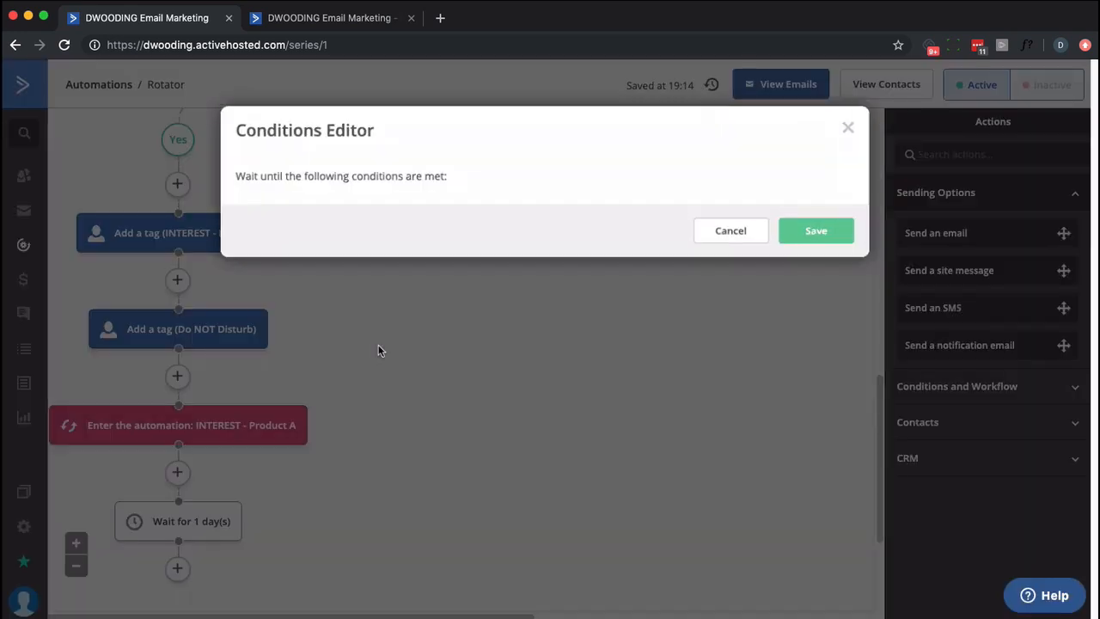
pyautogui.click(445, 221)
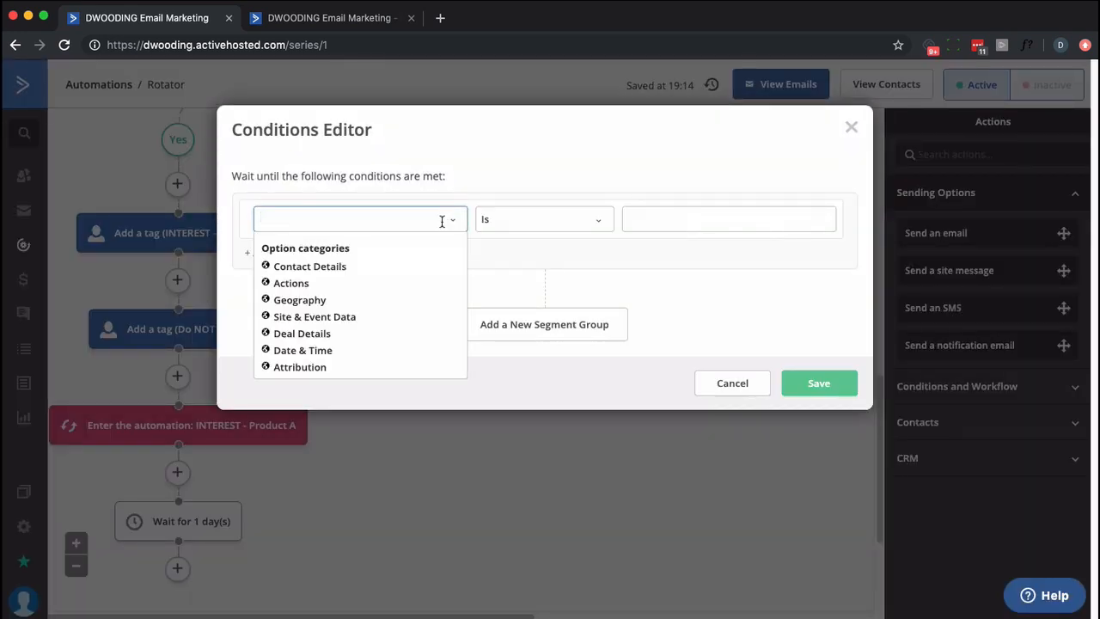
pyautogui.click(293, 284)
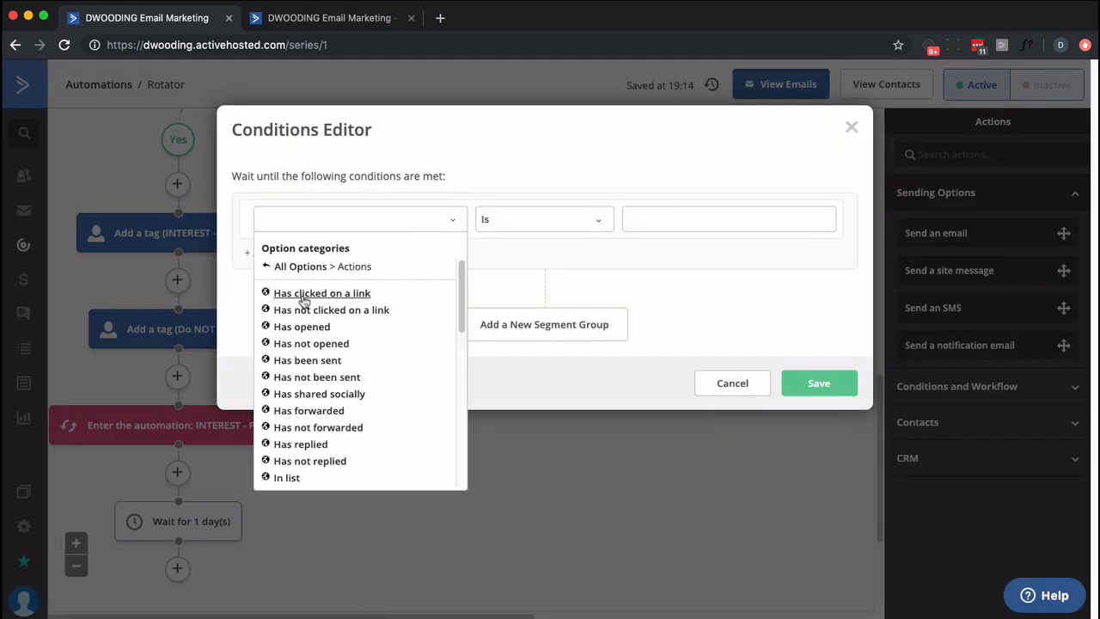
pyautogui.scroll(-2, 331, 373)
pyautogui.scroll(-3, 346, 379)
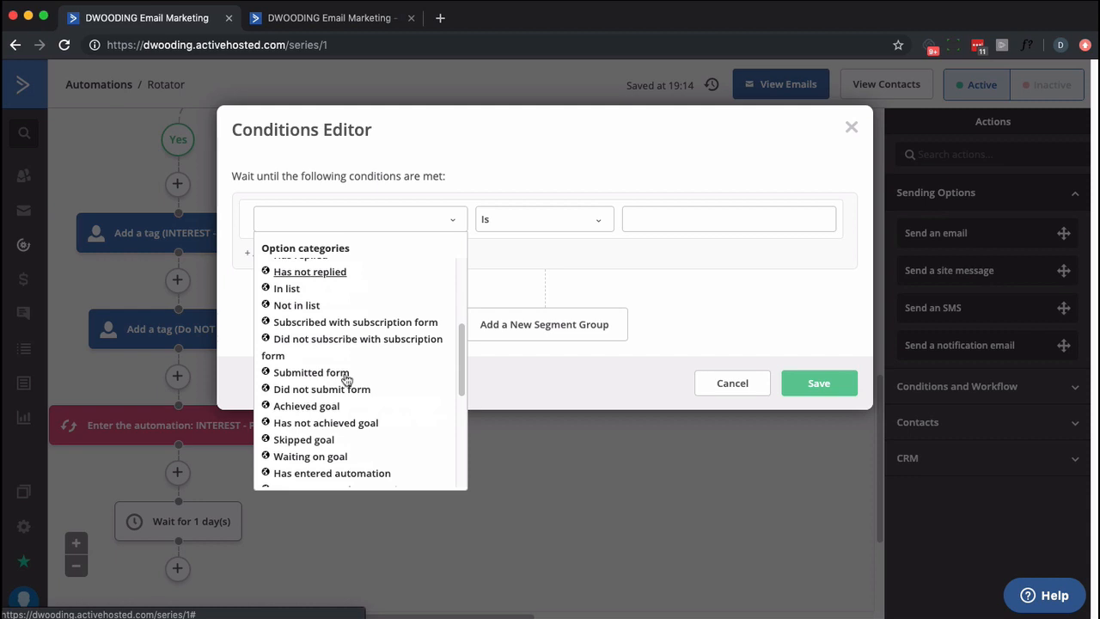
pyautogui.scroll(-2, 347, 378)
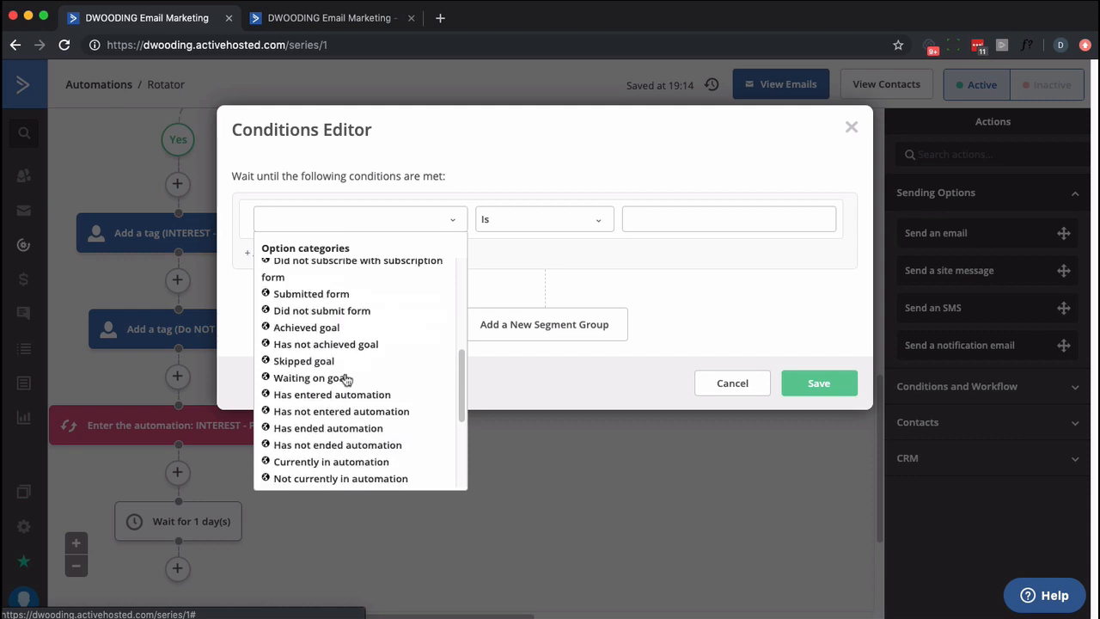
pyautogui.click(342, 478)
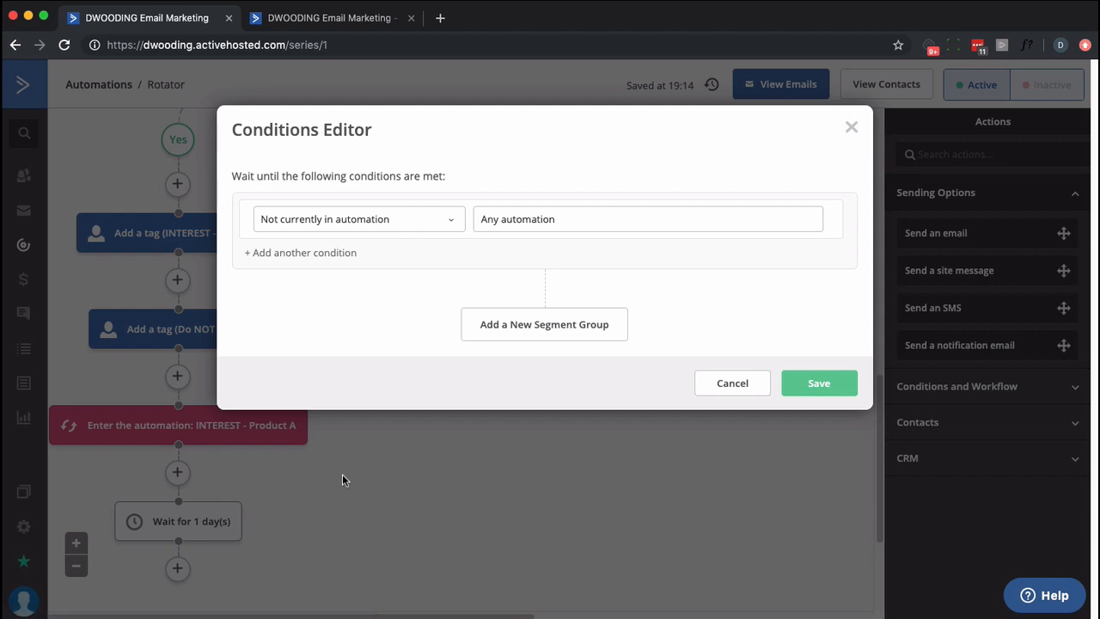
pyautogui.click(513, 215)
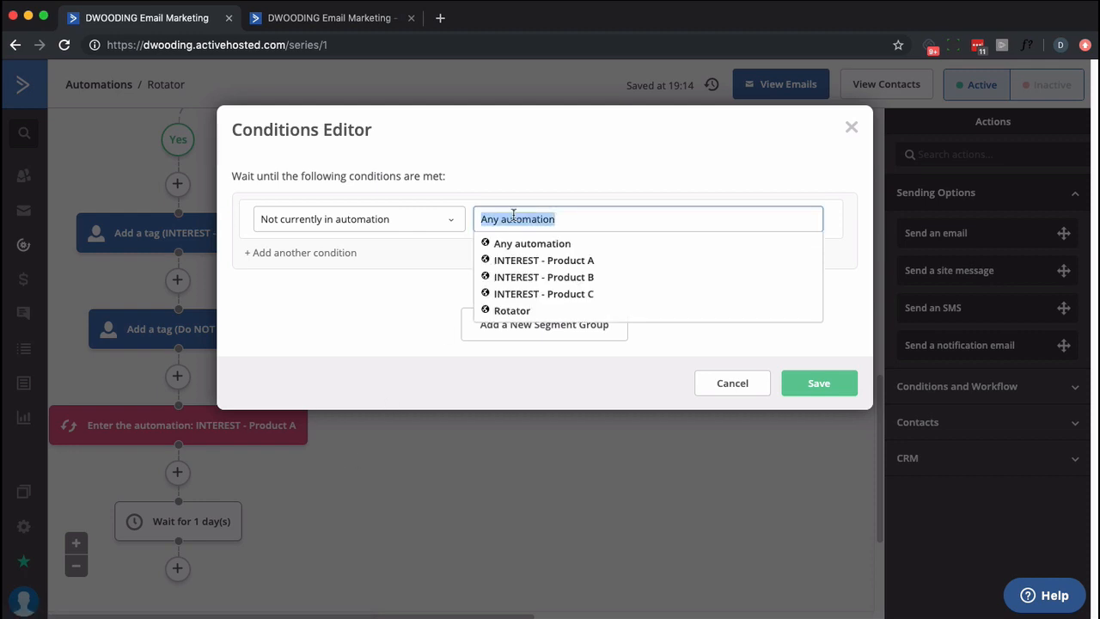
pyautogui.click(519, 262)
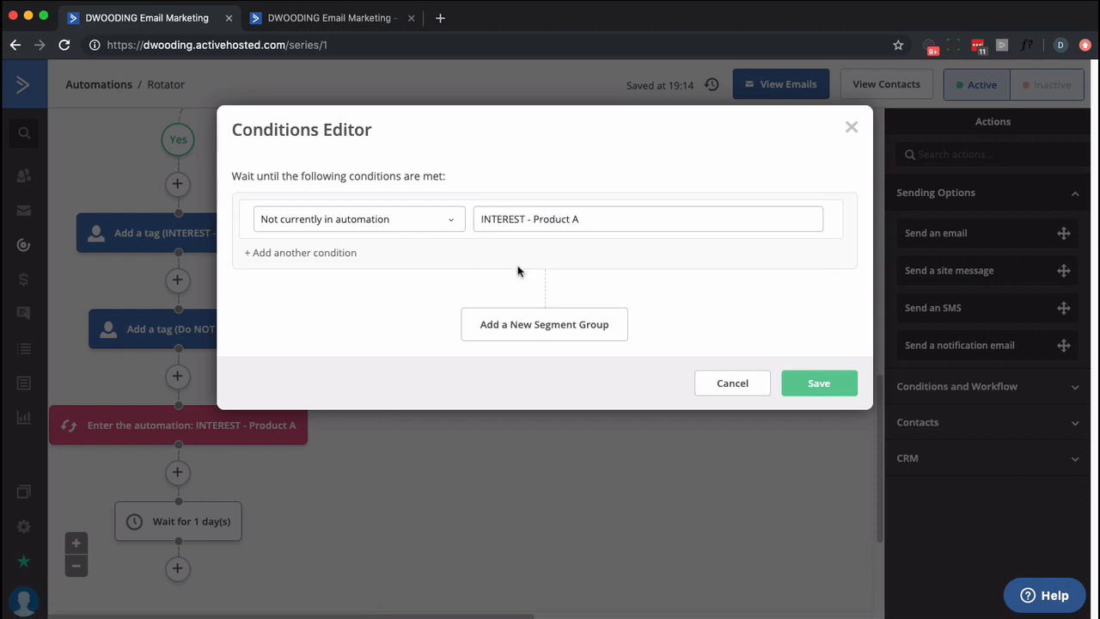
pyautogui.click(819, 390)
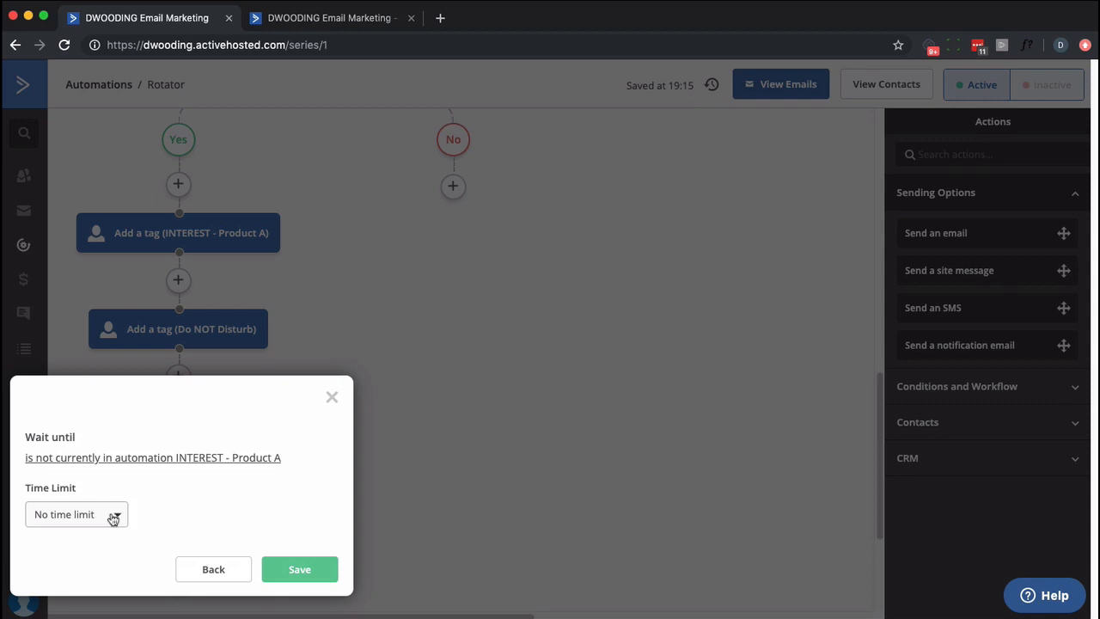
pyautogui.click(296, 578)
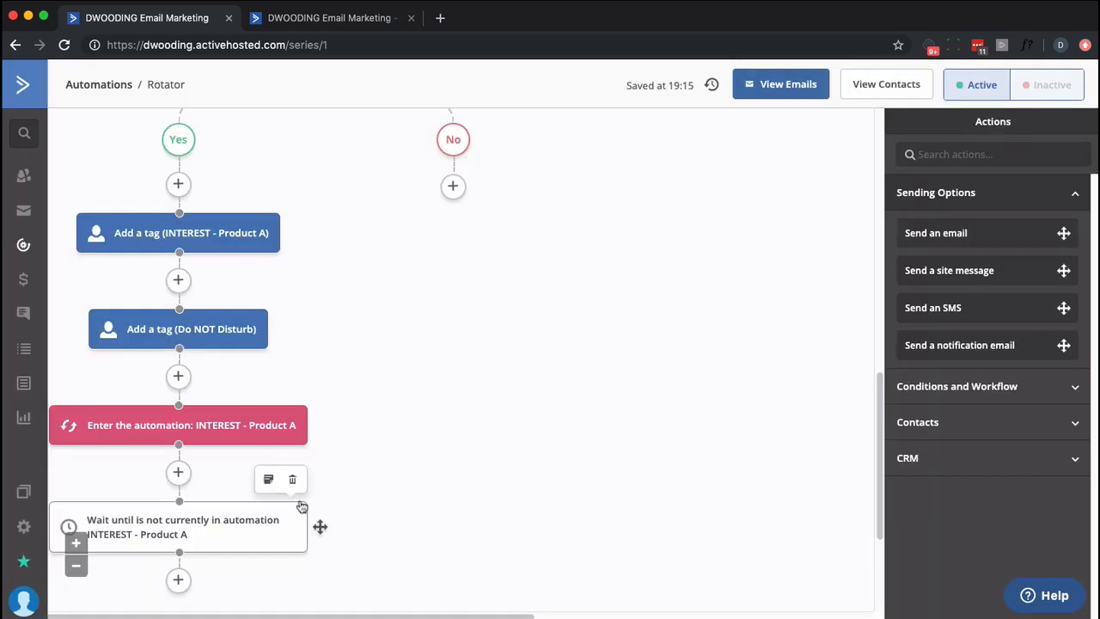
# Add a 14-day wait at the end of the Product A Yes branch.
pyautogui.scroll(-3, 175, 421)
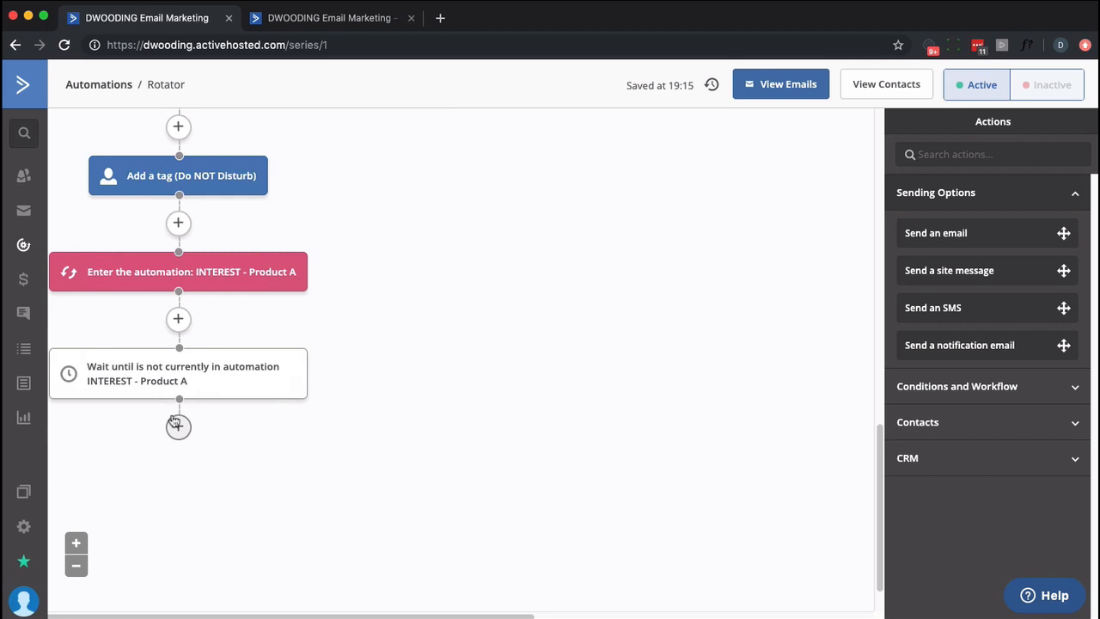
pyautogui.scroll(4, 395, 327)
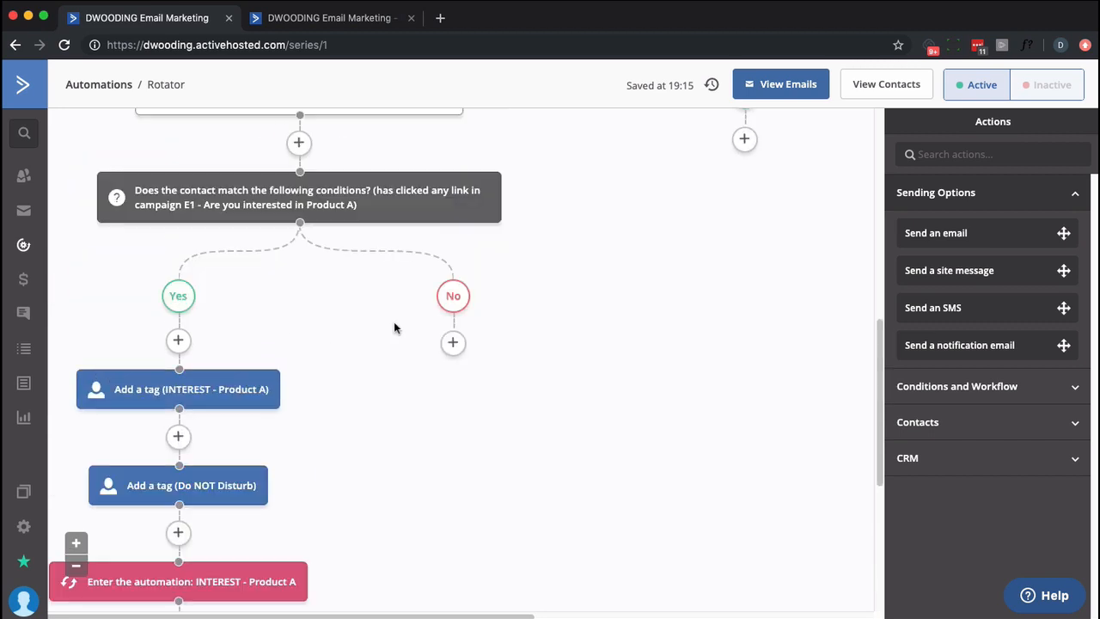
pyautogui.scroll(4, 322, 307)
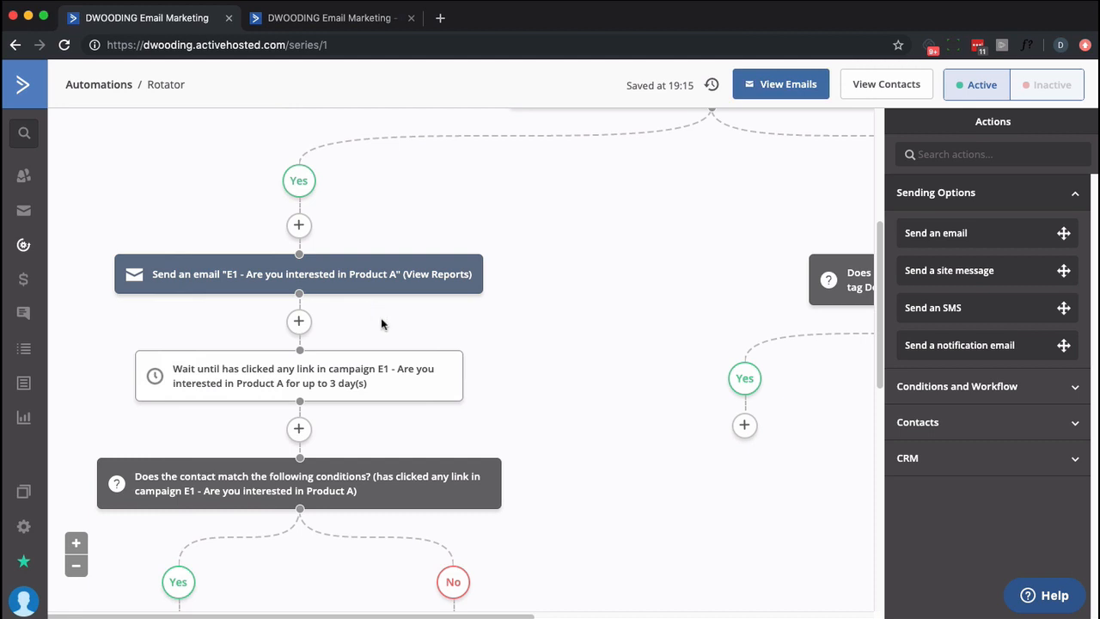
pyautogui.scroll(-5, 393, 351)
pyautogui.scroll(-2, 289, 530)
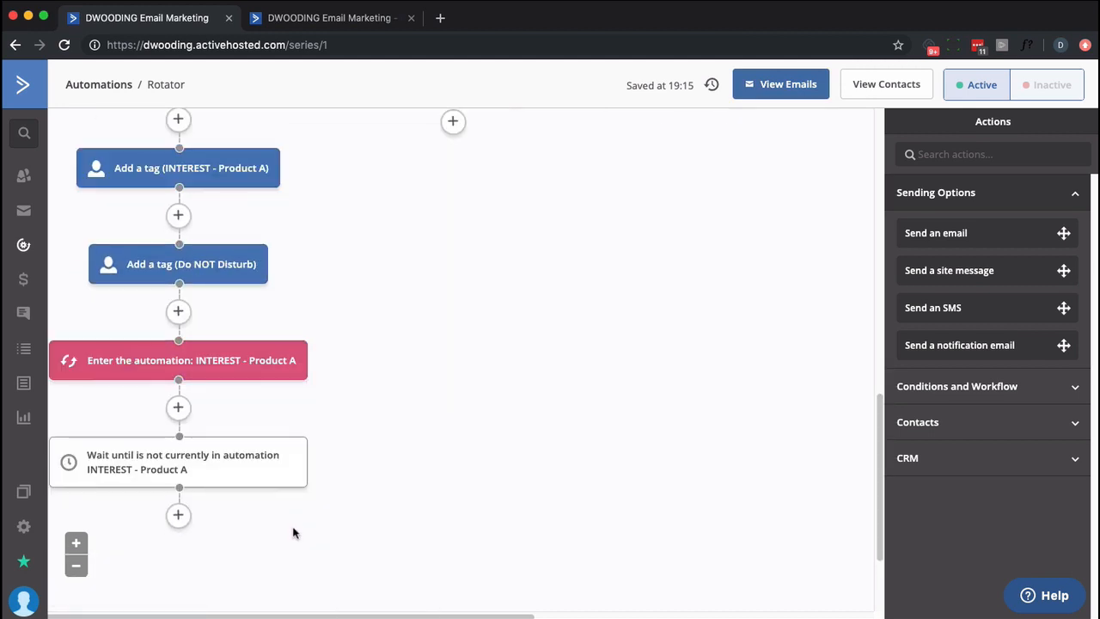
pyautogui.click(180, 518)
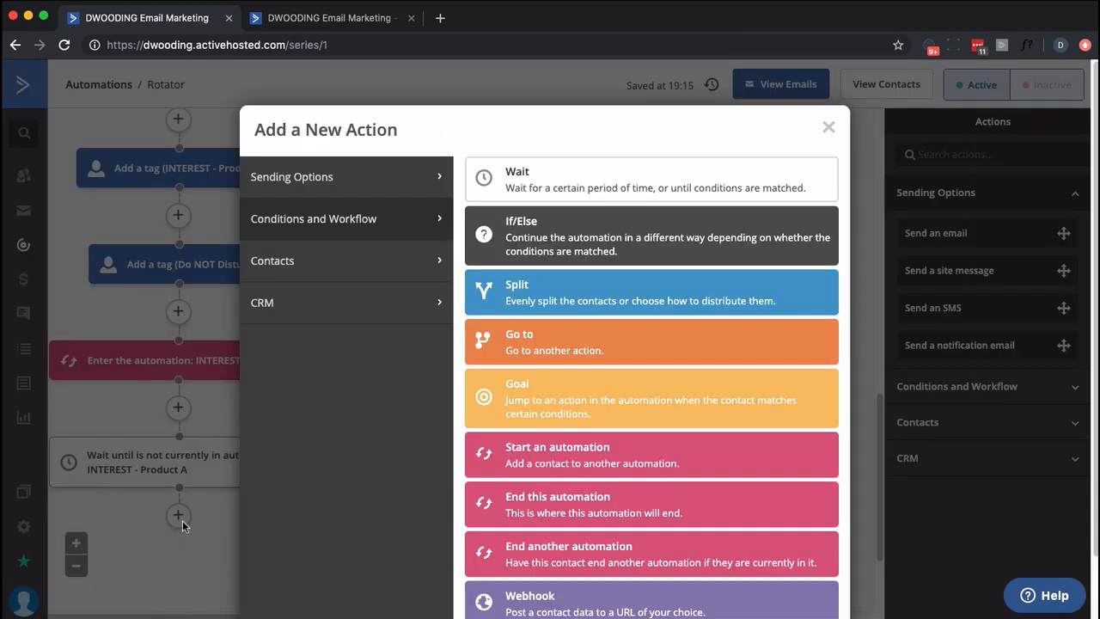
pyautogui.click(539, 176)
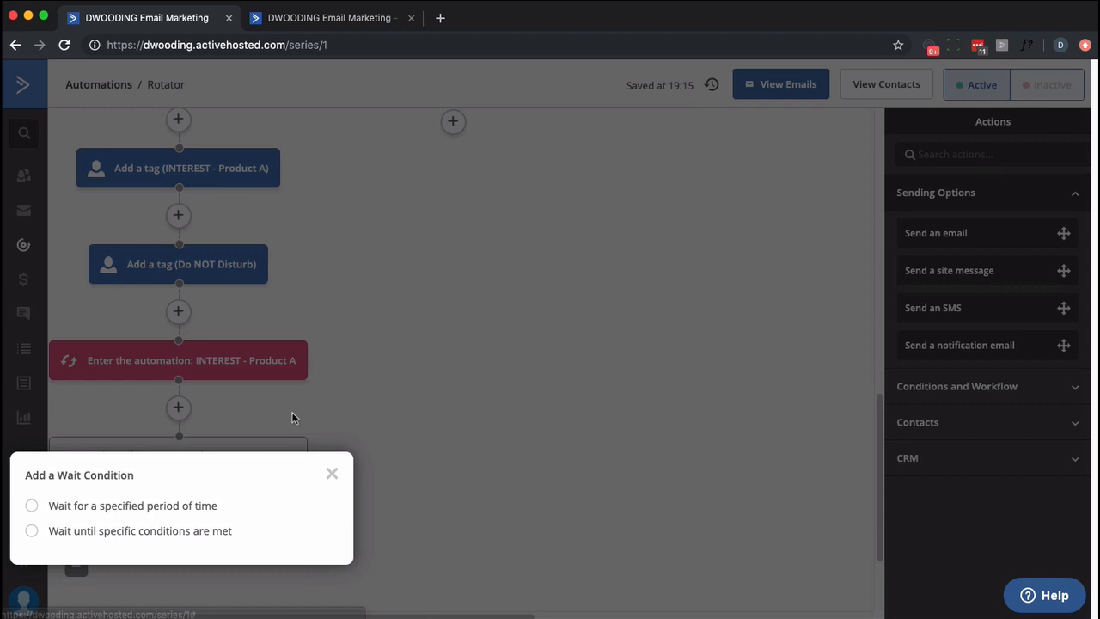
pyautogui.click(175, 504)
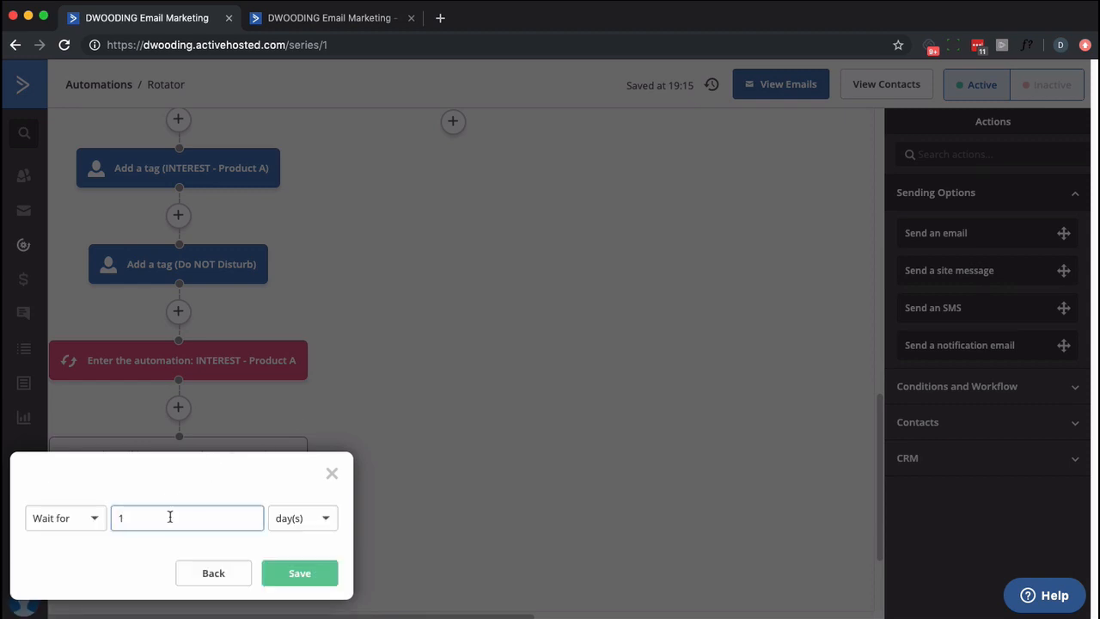
pyautogui.write('4')
pyautogui.click(294, 573)
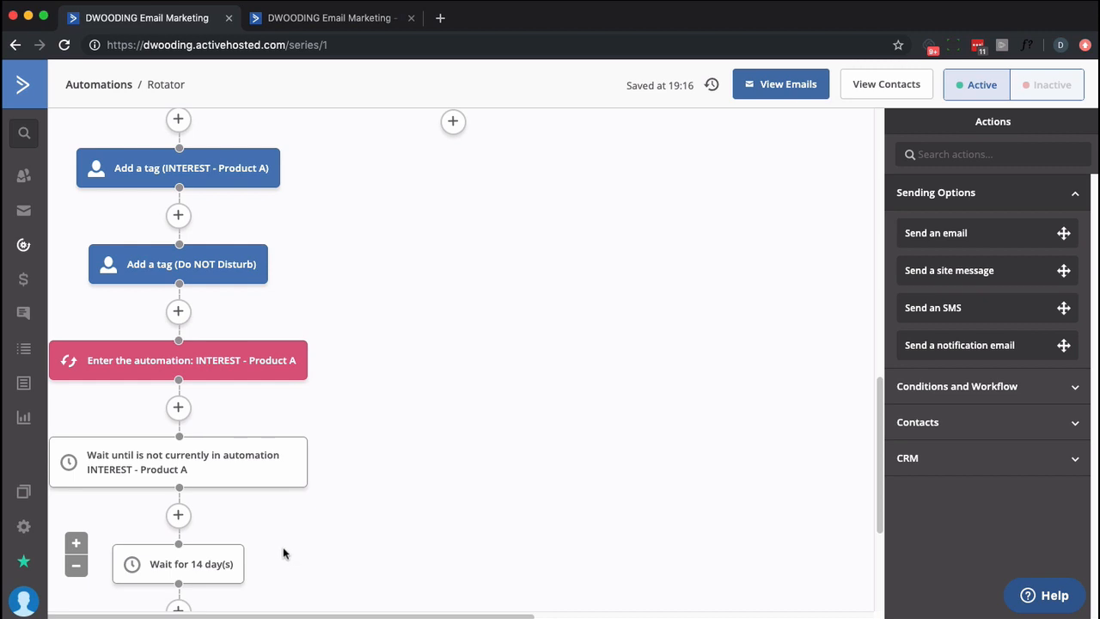
# Insert an action between the two waits that removes the tag "Do NOT Disturb".
pyautogui.scroll(-2, 395, 533)
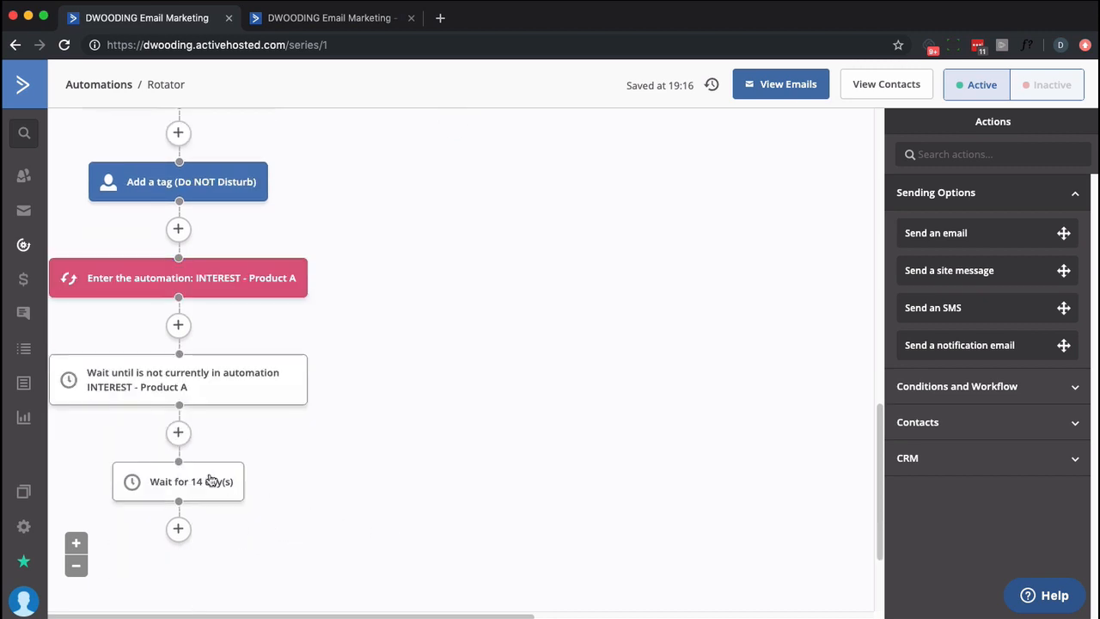
pyautogui.click(179, 435)
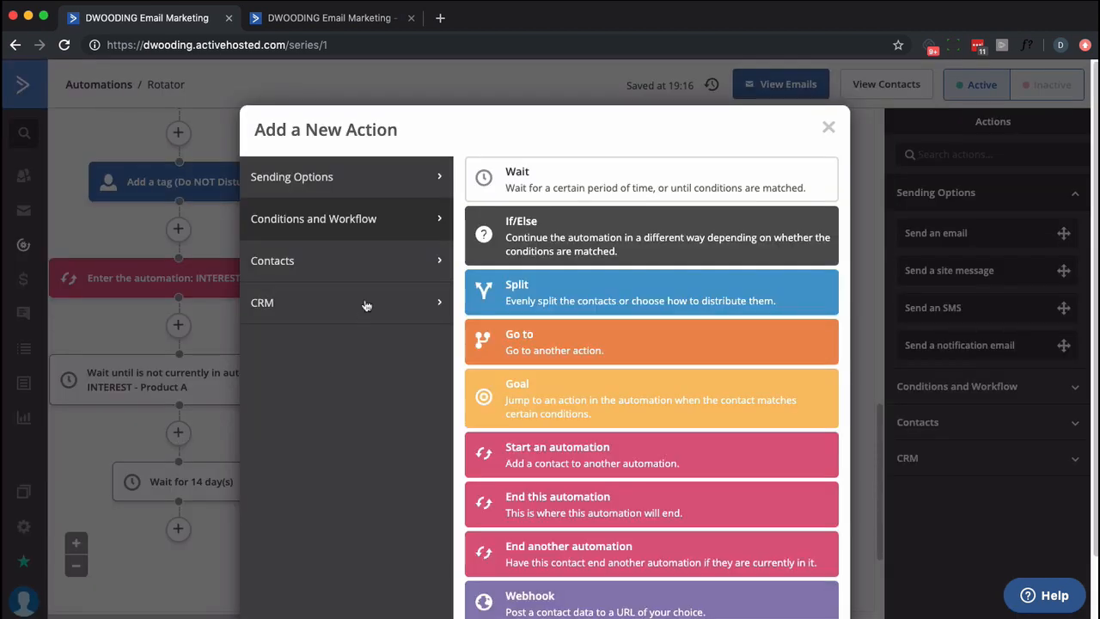
pyautogui.click(362, 267)
pyautogui.click(519, 438)
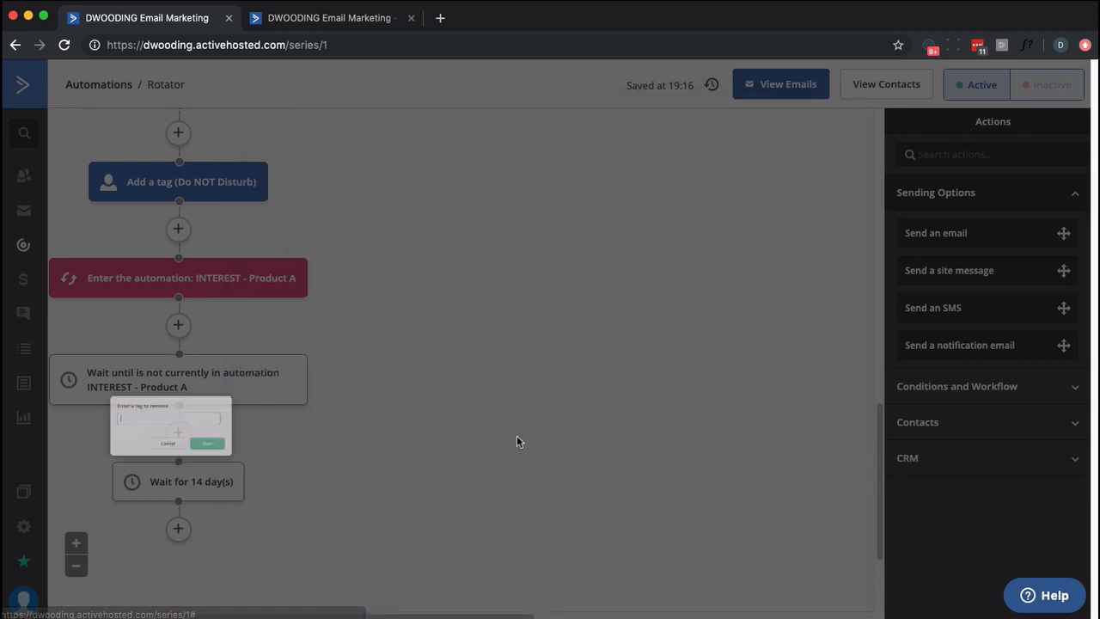
pyautogui.write('do not')
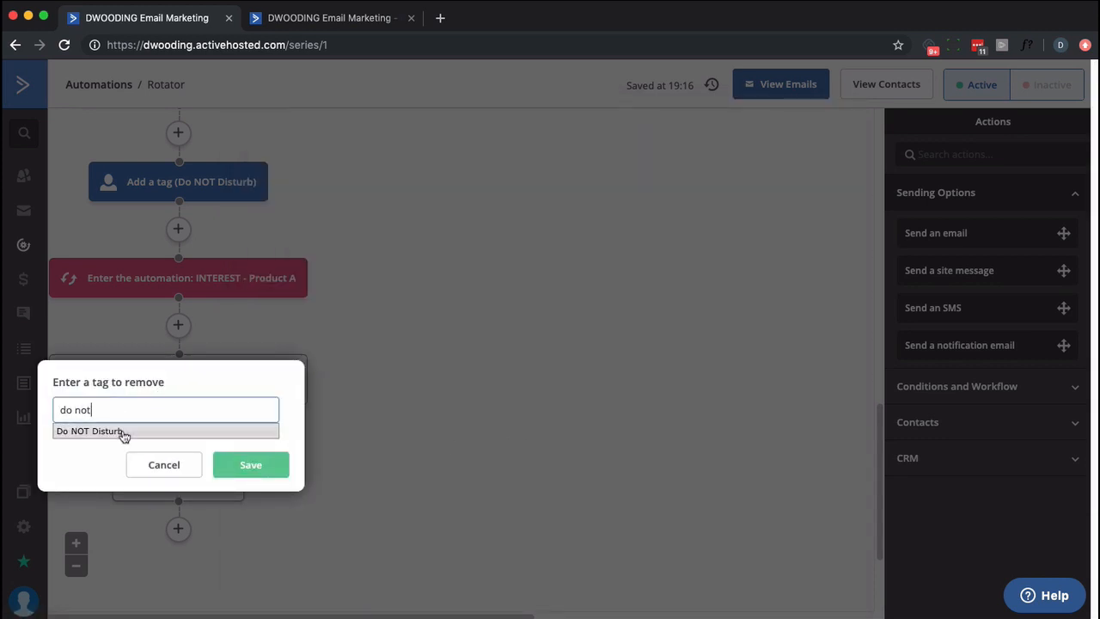
pyautogui.click(120, 434)
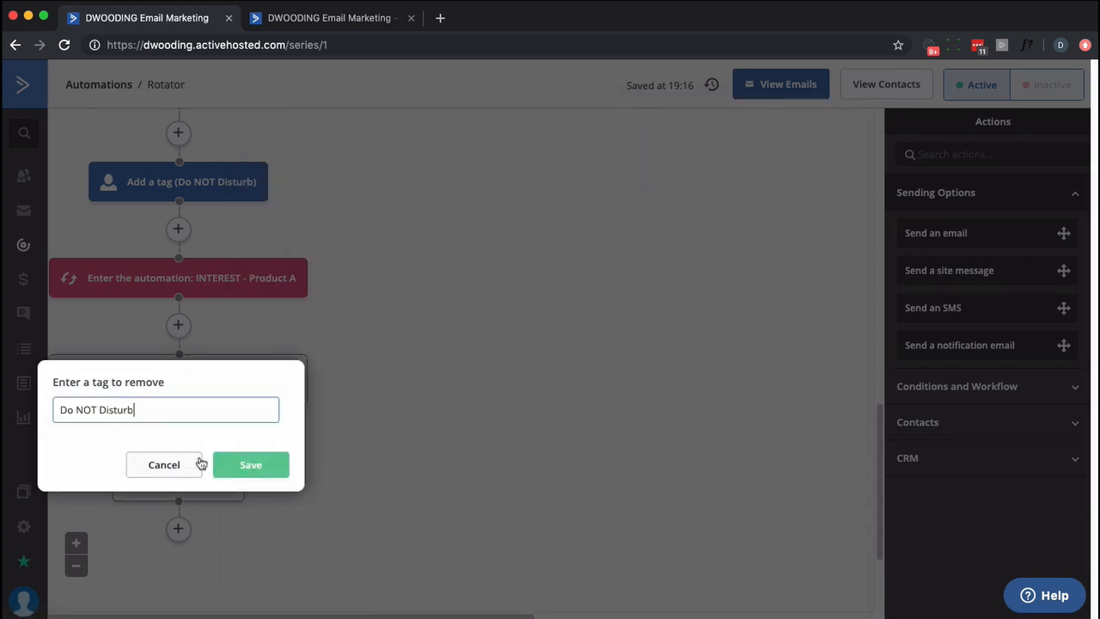
pyautogui.click(227, 461)
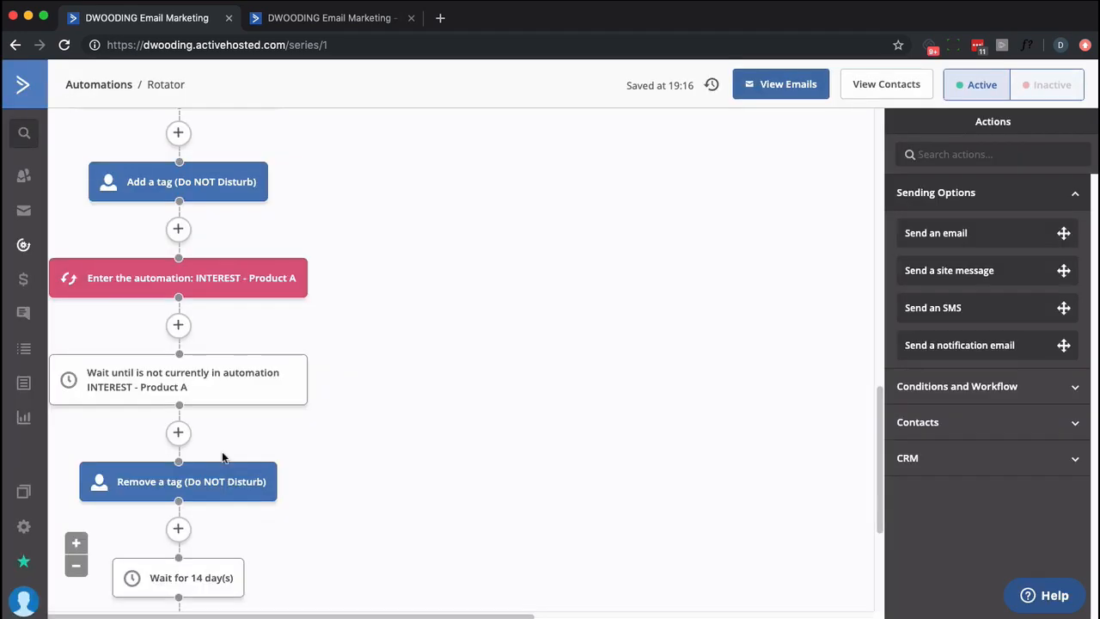
pyautogui.scroll(-2, 438, 446)
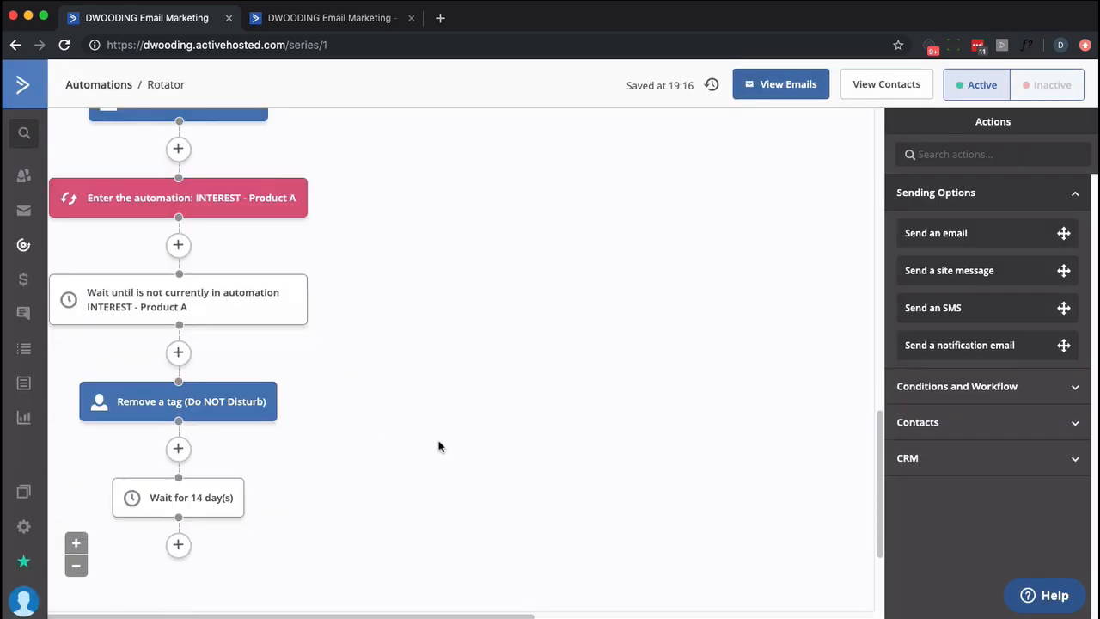
pyautogui.scroll(2, 320, 455)
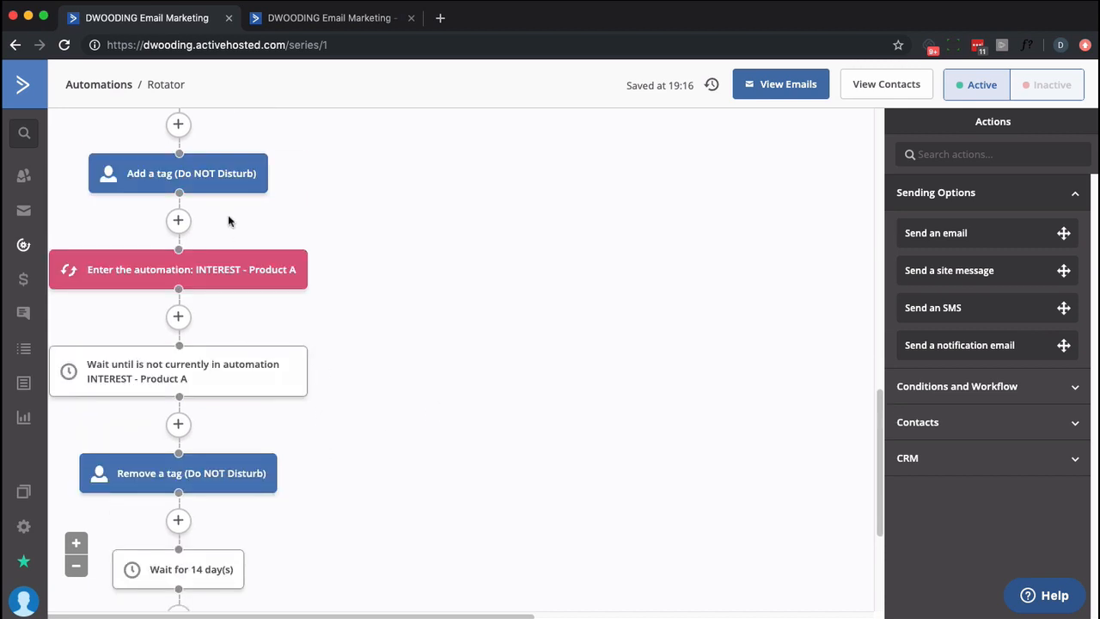
pyautogui.moveTo(222, 258)
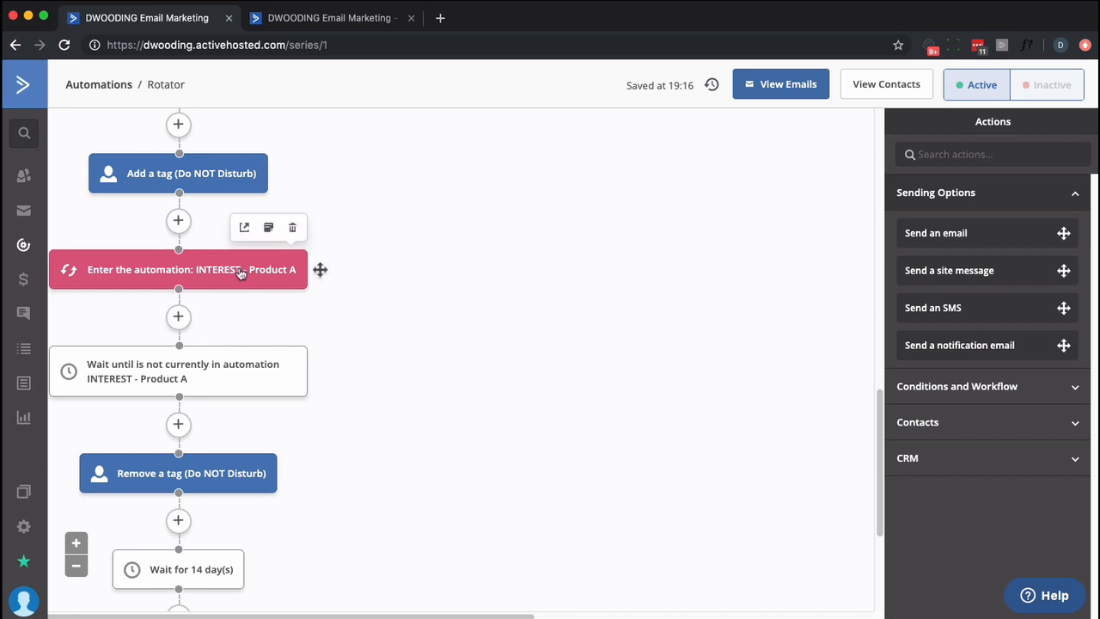
# Review the Product A Yes branch from the email click condition down through its tags, INTEREST automation and waits.
pyautogui.scroll(-3, 311, 449)
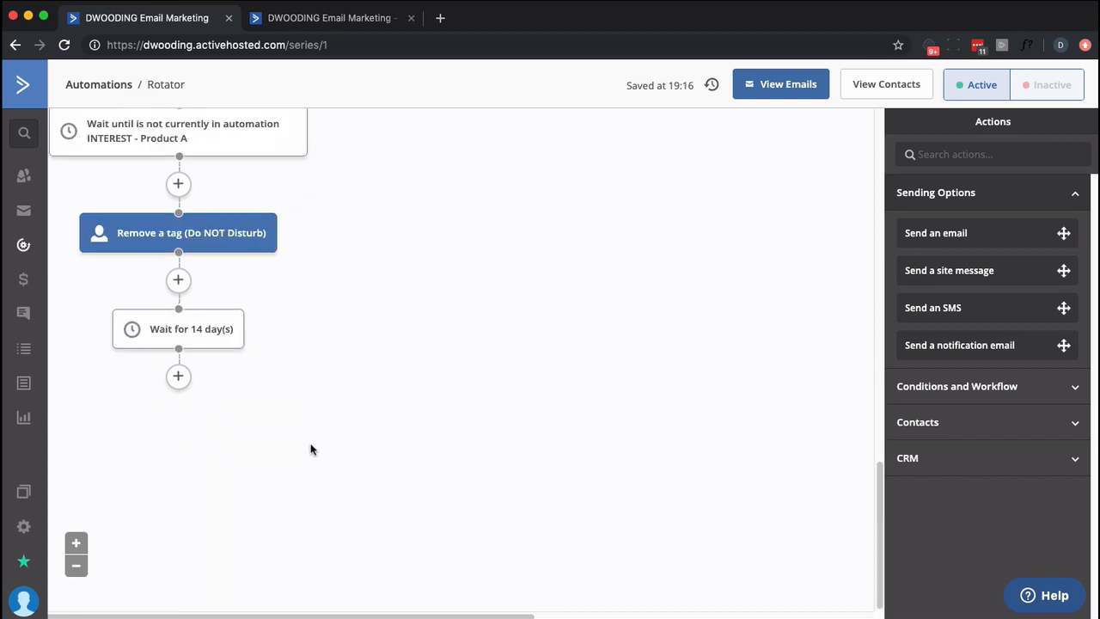
pyautogui.scroll(1, 311, 449)
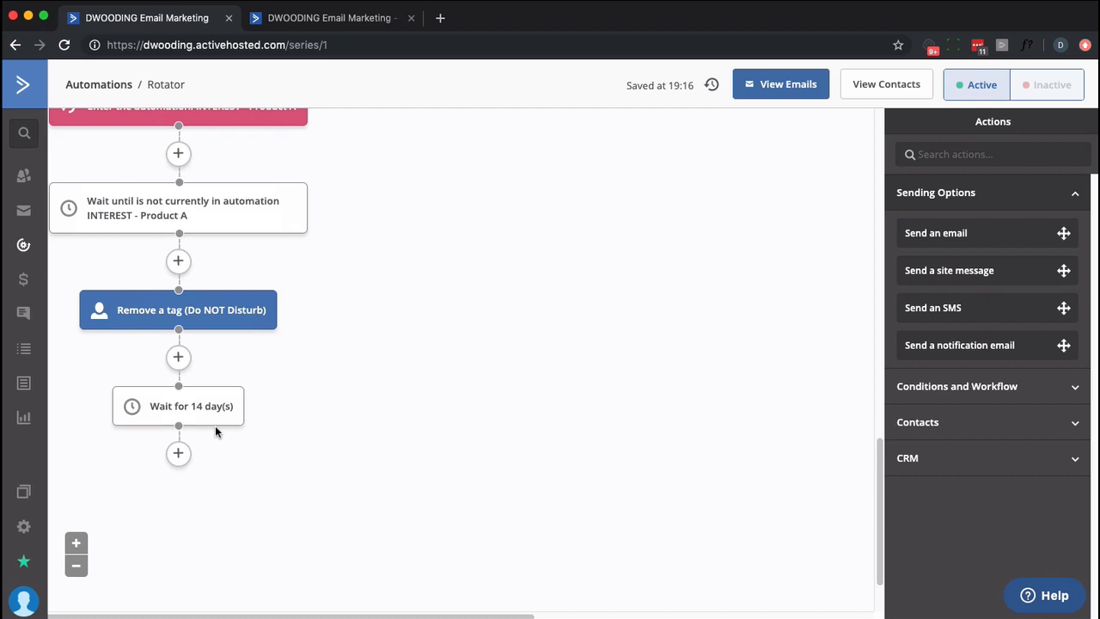
pyautogui.scroll(8, 215, 425)
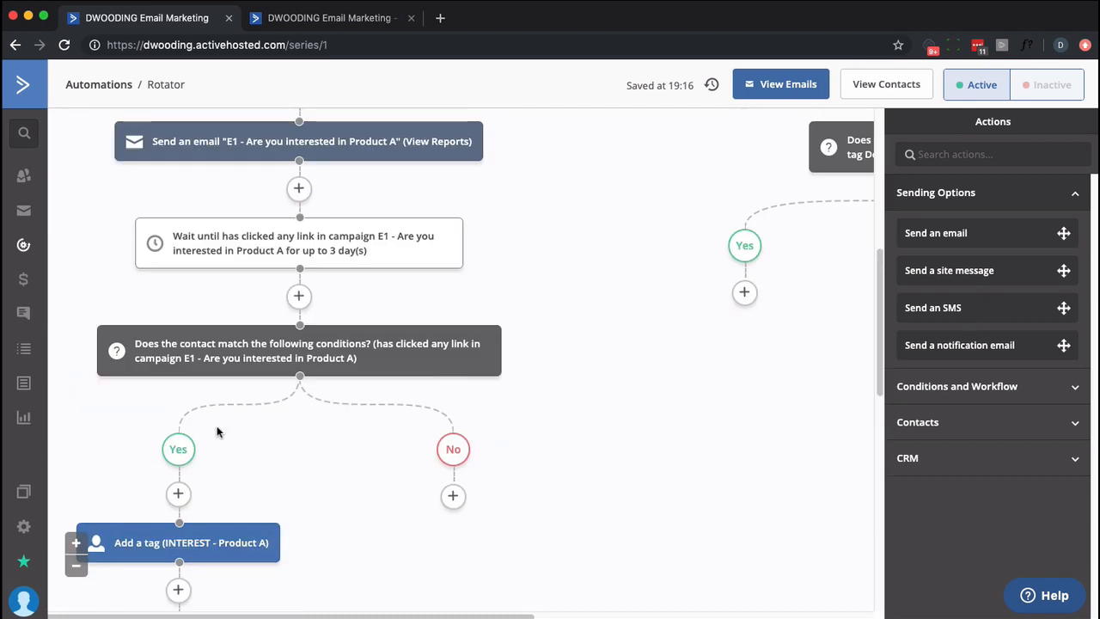
pyautogui.scroll(-1, 216, 426)
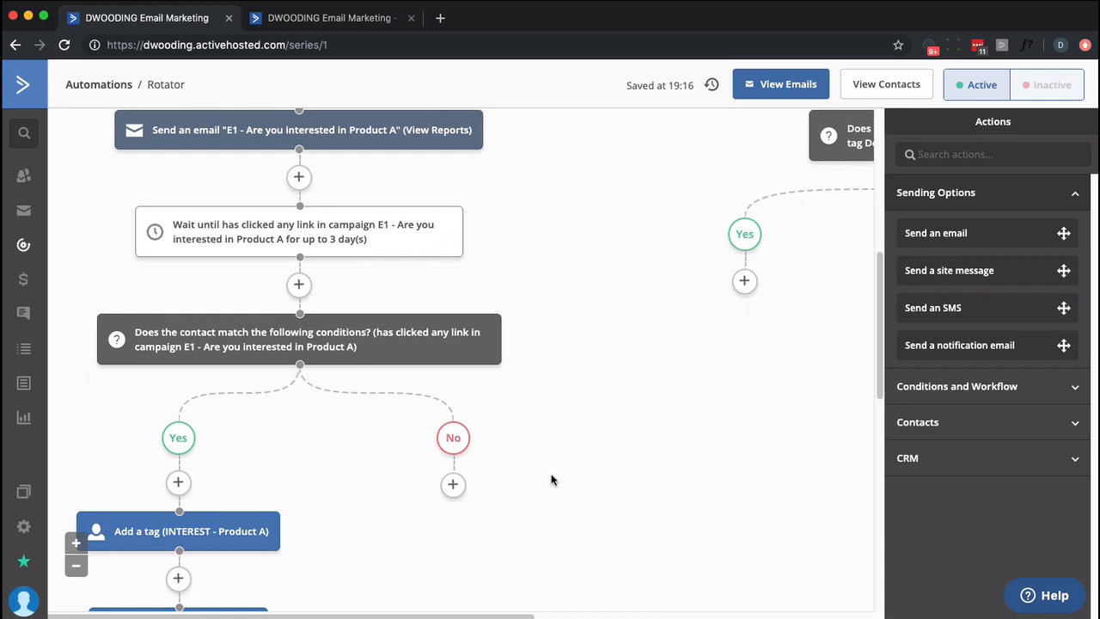
pyautogui.scroll(-3, 552, 478)
pyautogui.scroll(-2, 554, 481)
pyautogui.scroll(1, 553, 478)
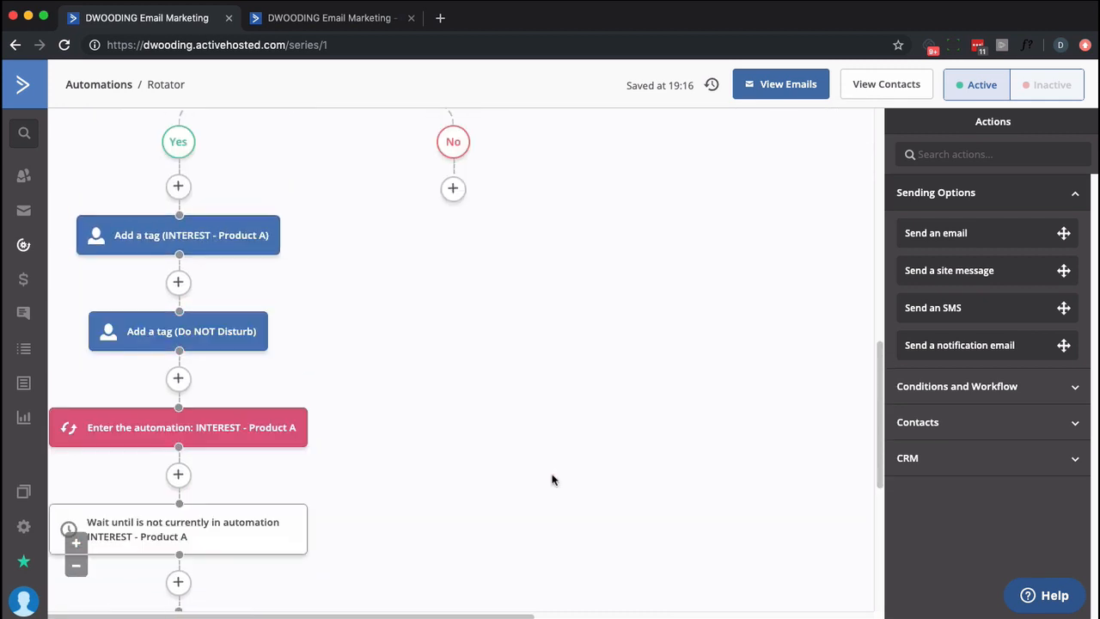
pyautogui.scroll(-3, 475, 285)
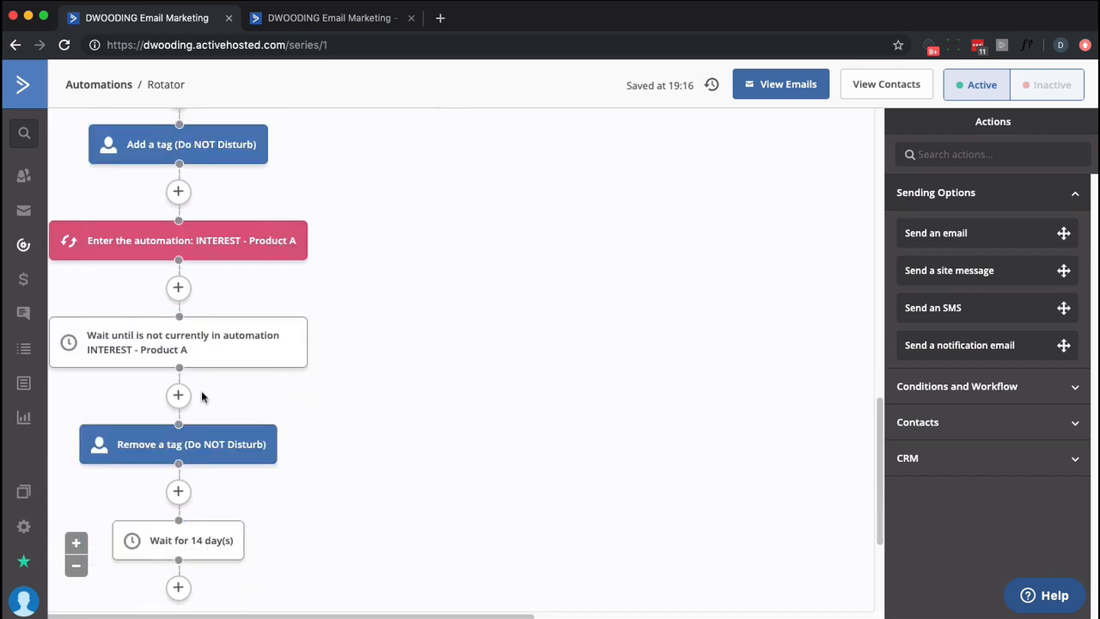
pyautogui.scroll(2, 380, 380)
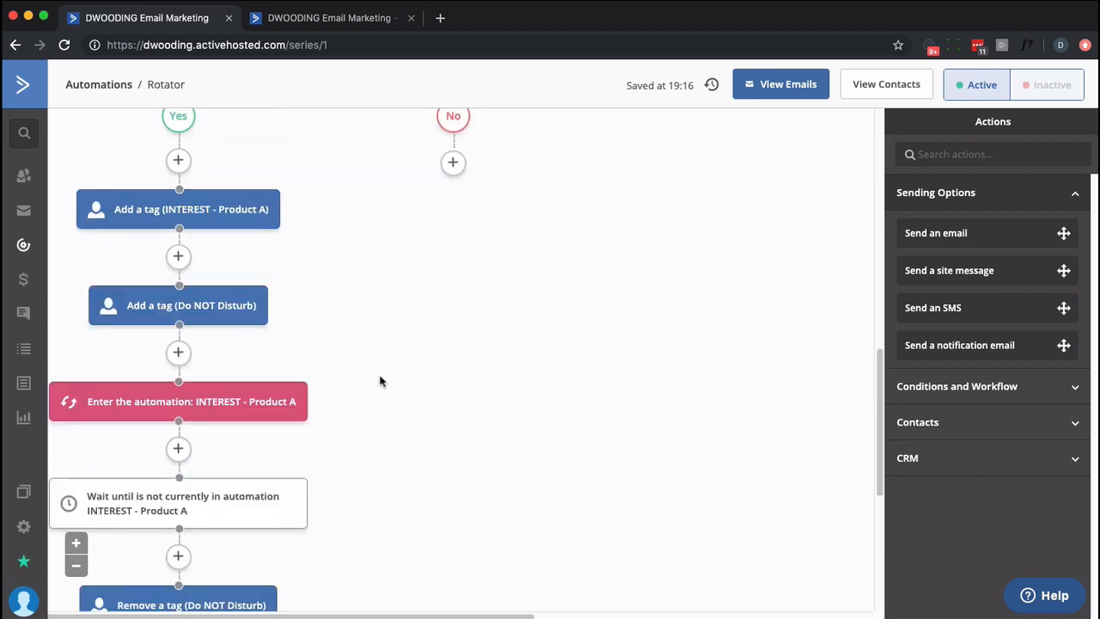
pyautogui.scroll(-2, 380, 381)
pyautogui.scroll(3, 381, 381)
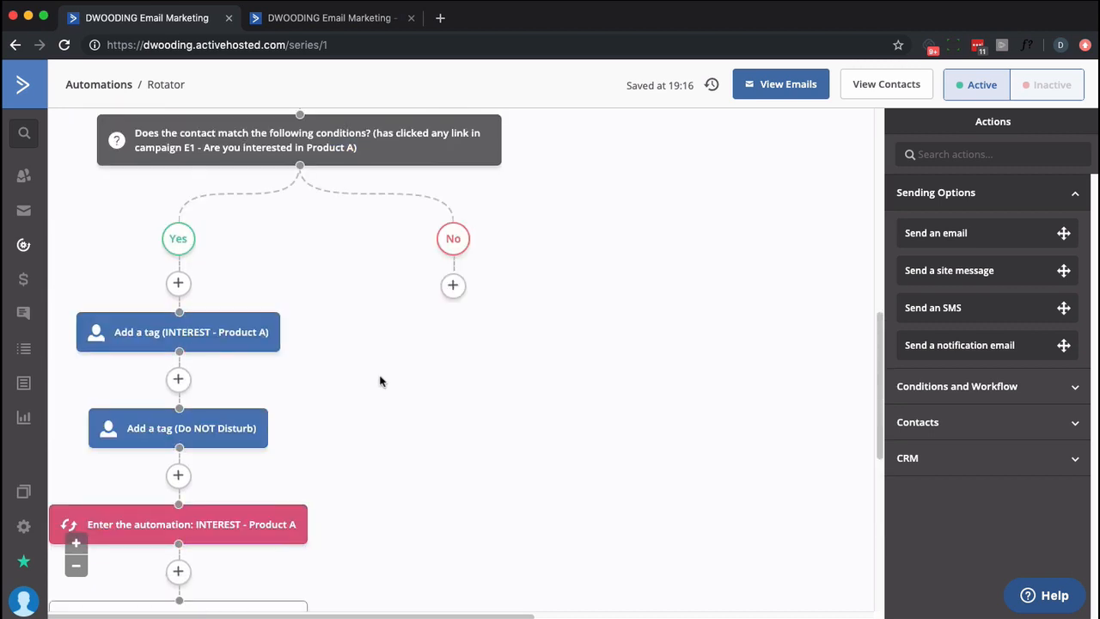
pyautogui.scroll(-5, 370, 387)
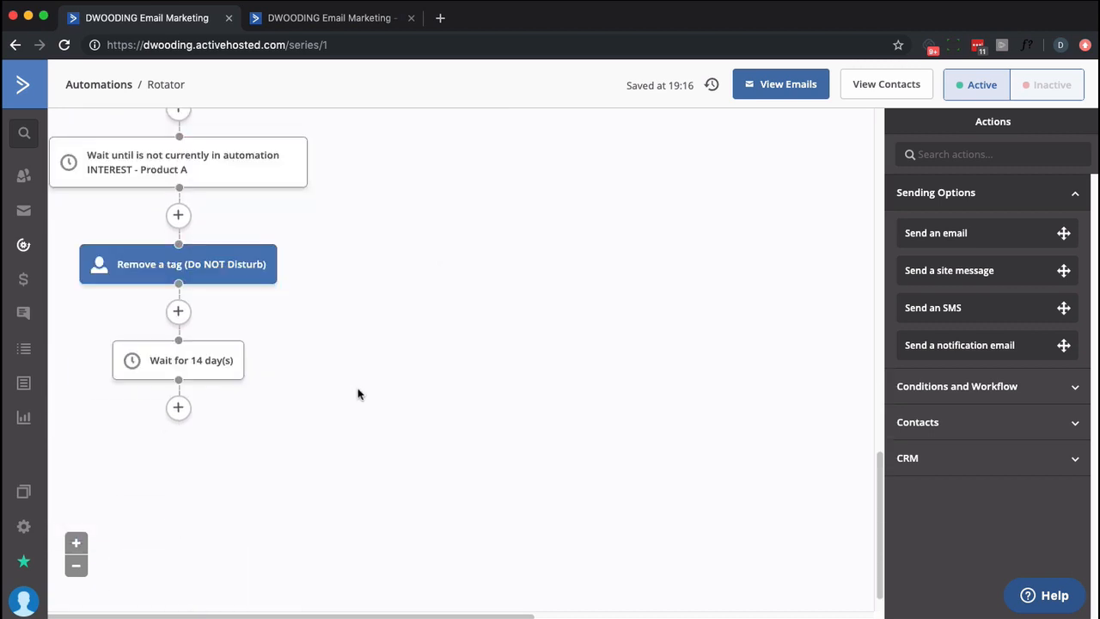
# Add a "Go to another action" step to the Product A No branch and connect it to the 14-day wait in the Yes branch.
pyautogui.scroll(4, 360, 393)
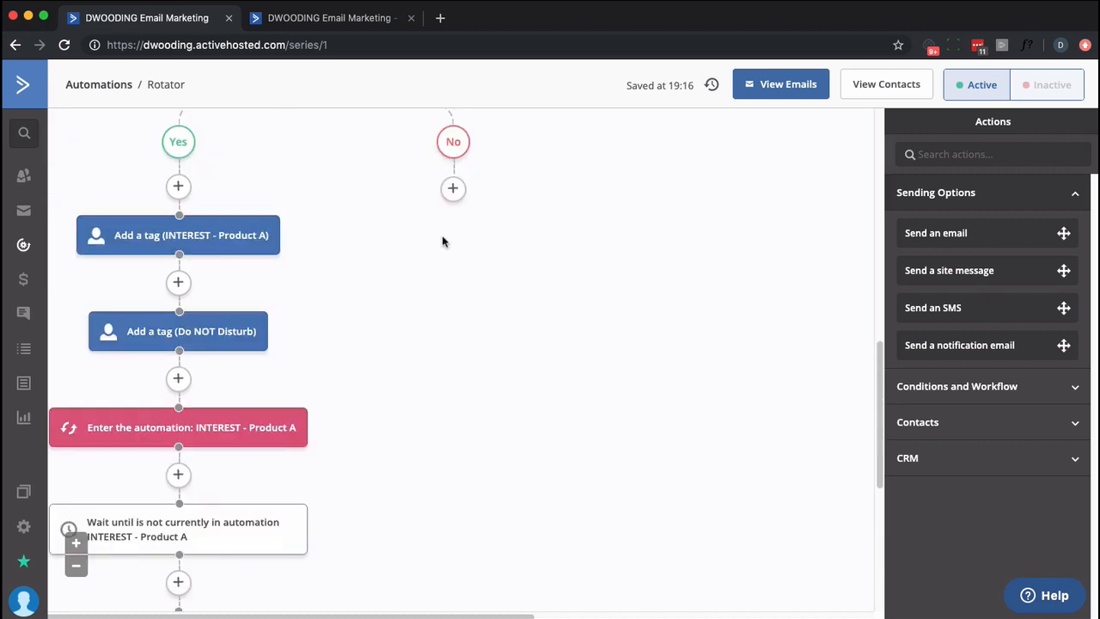
pyautogui.click(453, 190)
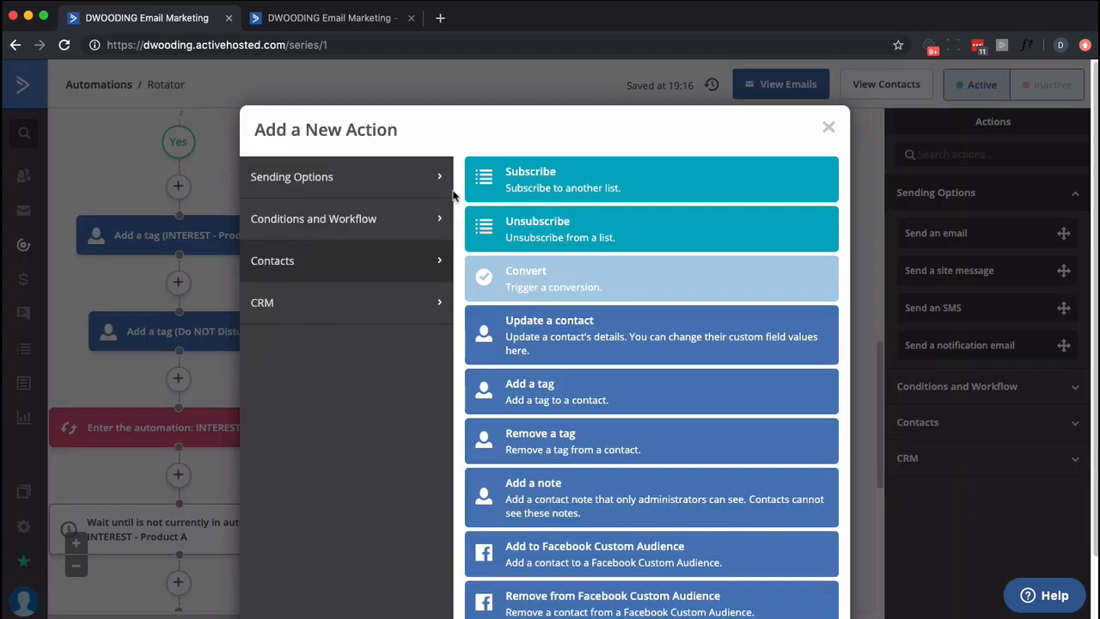
pyautogui.click(418, 230)
pyautogui.click(523, 341)
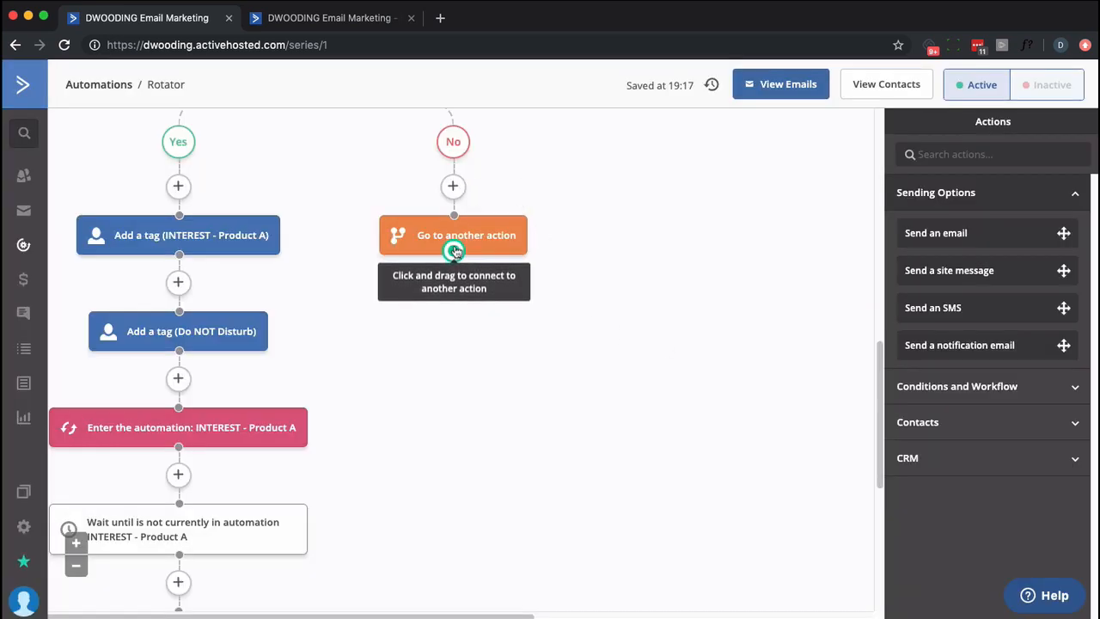
pyautogui.moveTo(453, 250); pyautogui.dragTo(229, 378)
pyautogui.scroll(5, 352, 391)
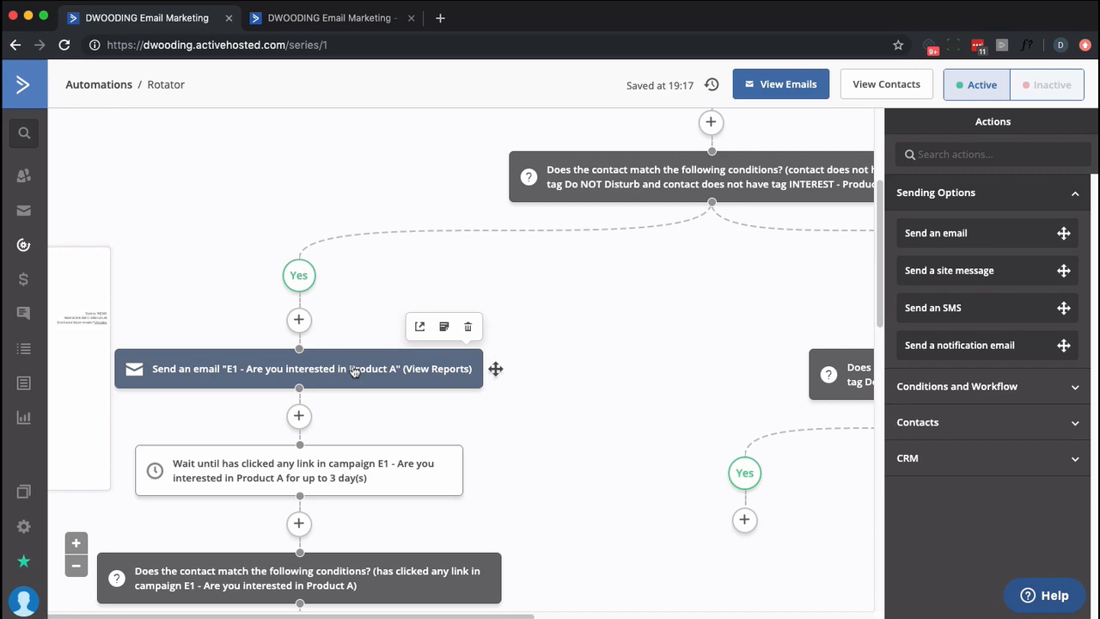
pyautogui.scroll(-10, 489, 290)
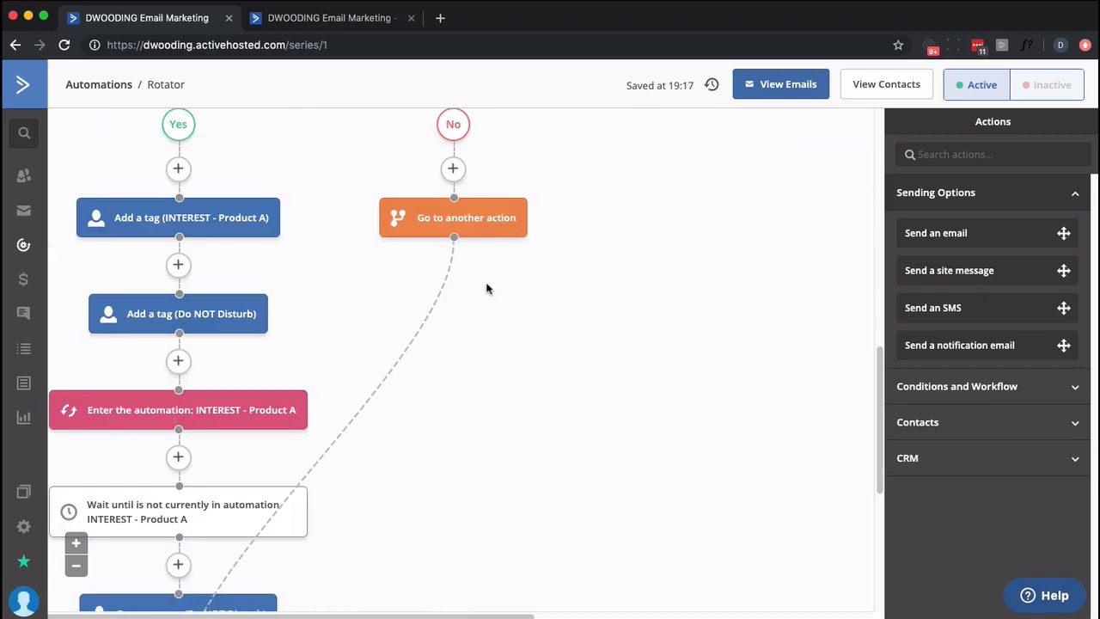
# Examine the condition settings of the split that follows the Product A interest email's wait.
pyautogui.scroll(10, 487, 283)
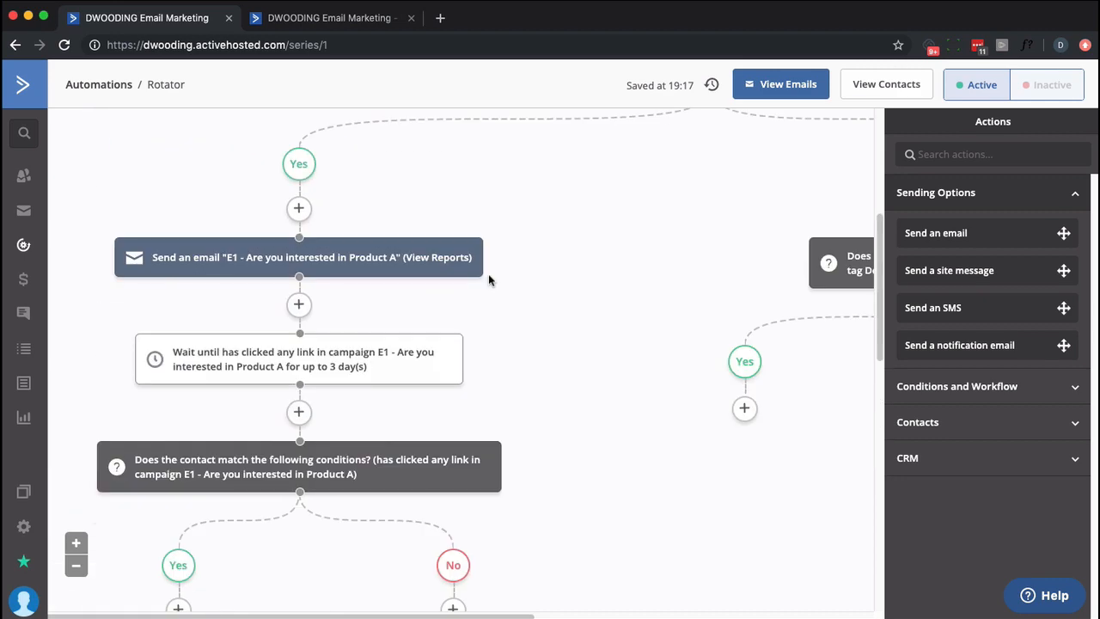
pyautogui.scroll(4, 502, 266)
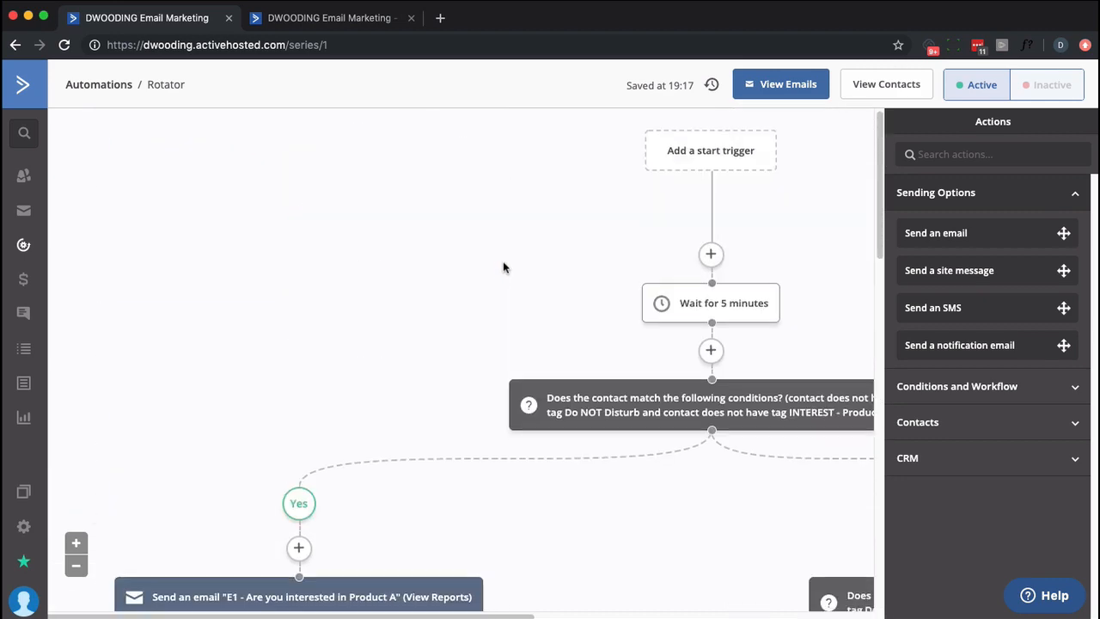
pyautogui.scroll(-4, 489, 275)
pyautogui.moveTo(347, 477)
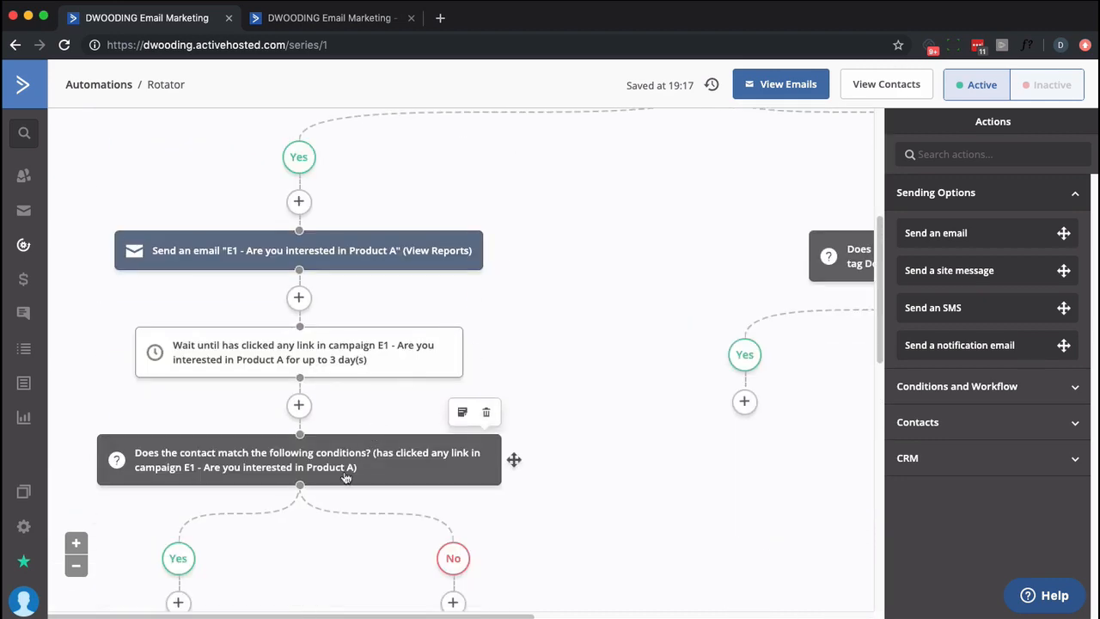
pyautogui.click(335, 470)
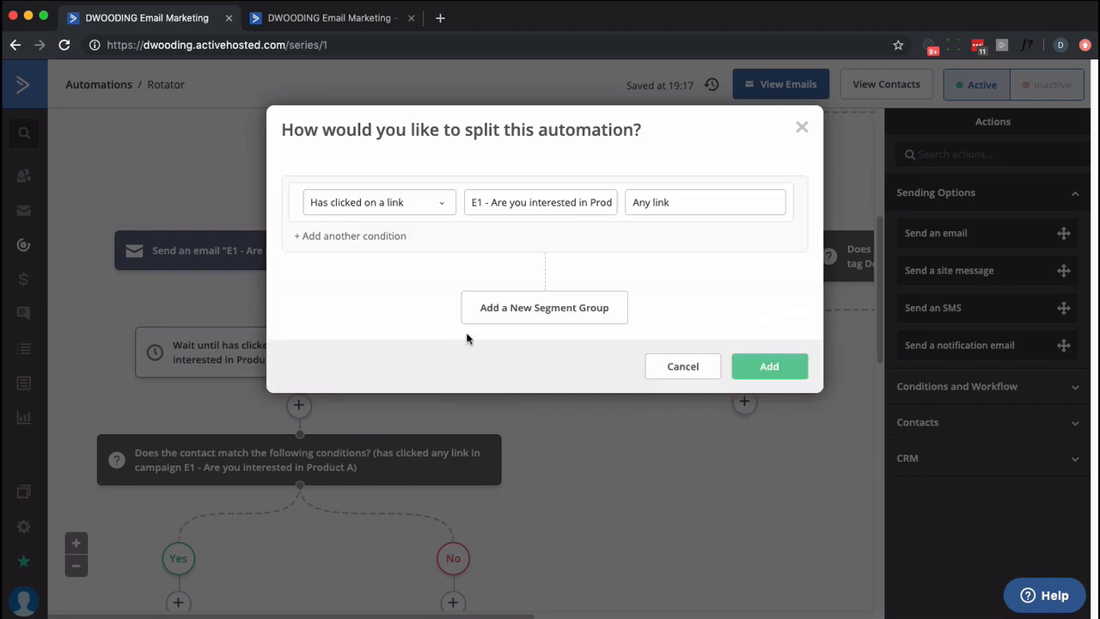
pyautogui.click(648, 366)
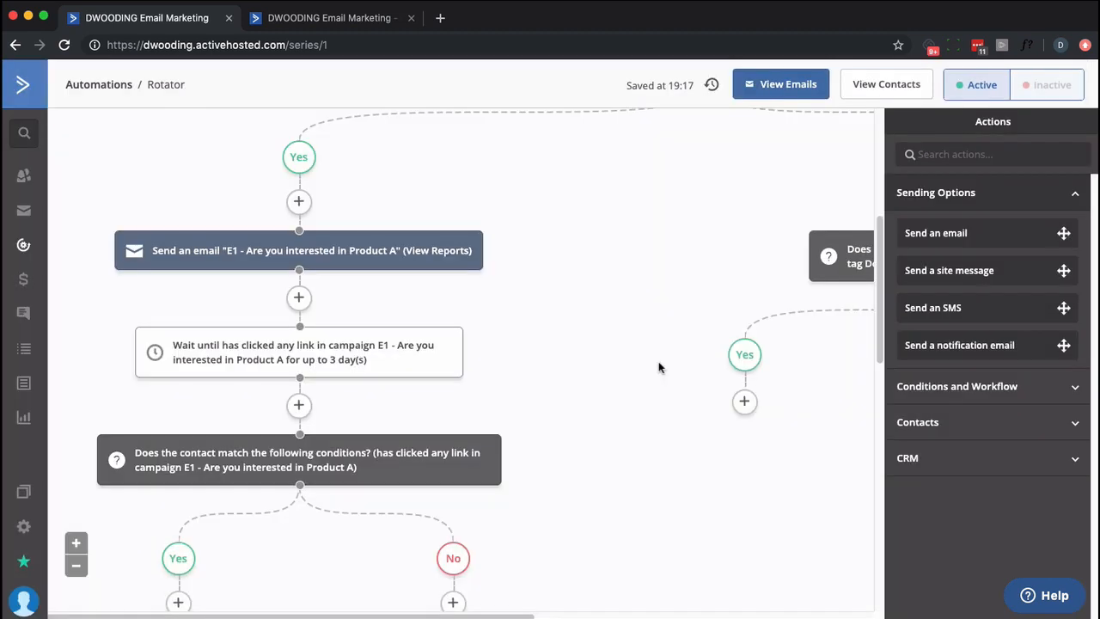
# Add an And condition to the automation's first split requiring that the tag CUSTOMER - Product A does not exist.
pyautogui.scroll(3, 654, 366)
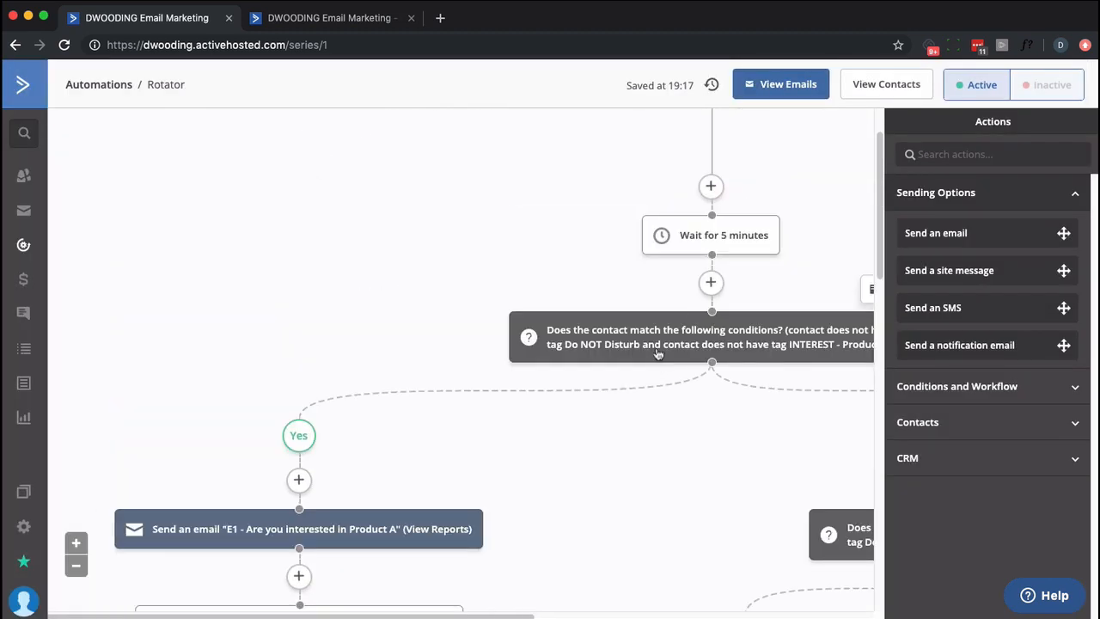
pyautogui.click(656, 348)
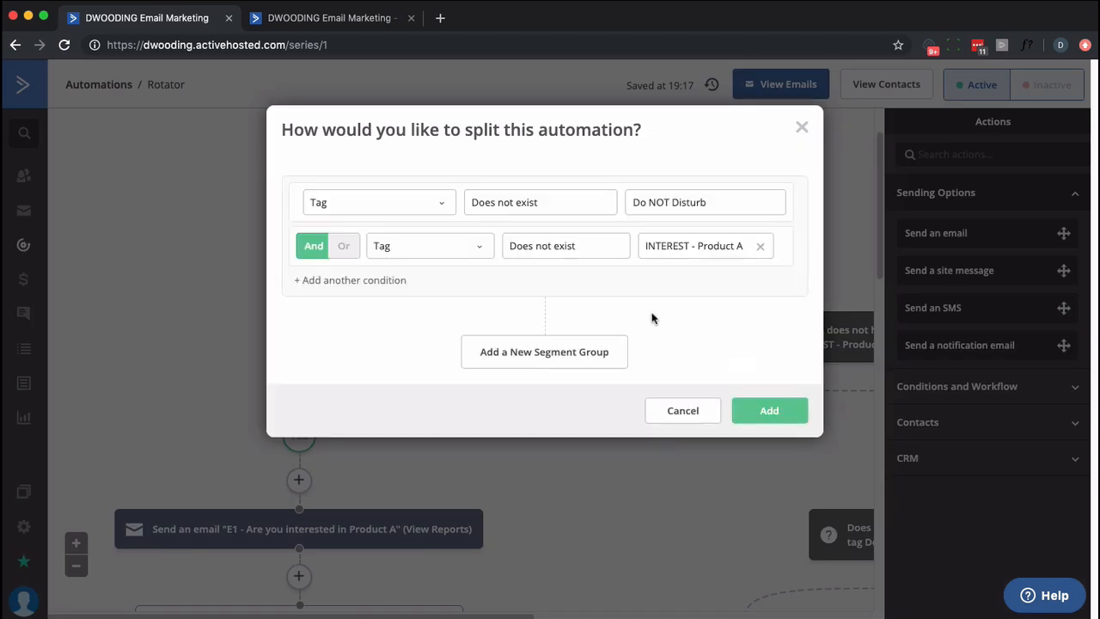
pyautogui.click(368, 284)
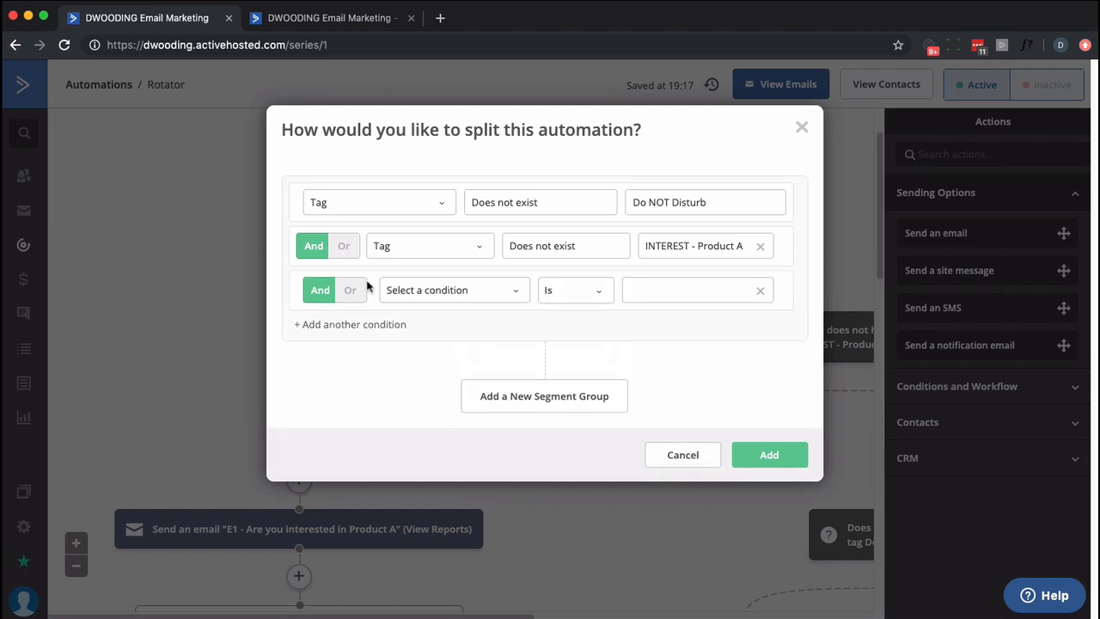
pyautogui.click(488, 290)
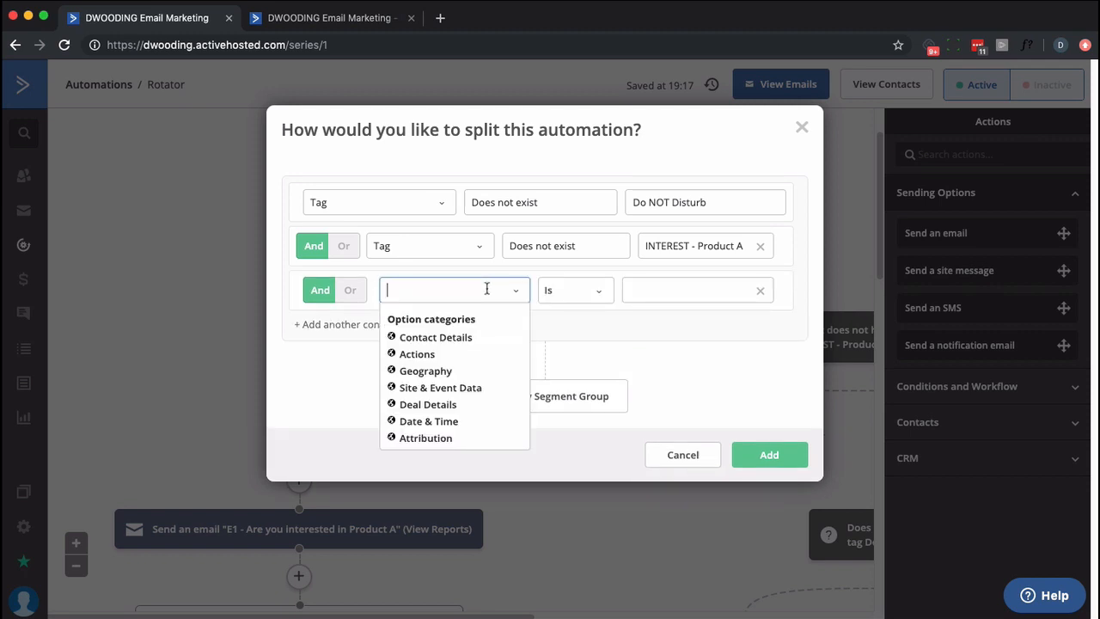
pyautogui.click(421, 340)
pyautogui.scroll(-3, 413, 429)
pyautogui.click(408, 516)
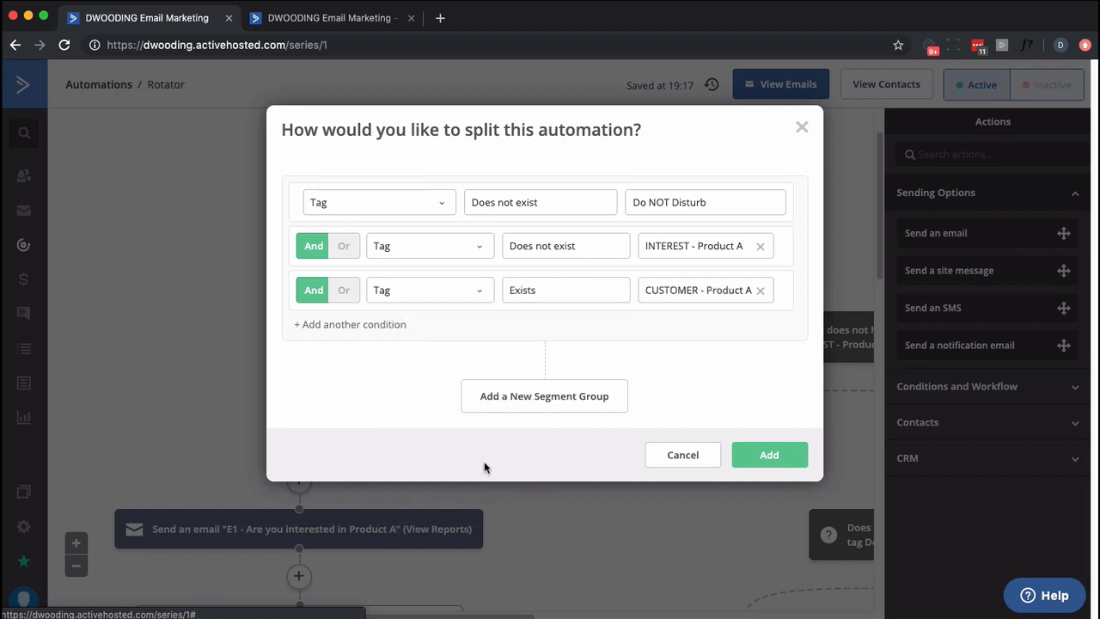
pyautogui.click(596, 292)
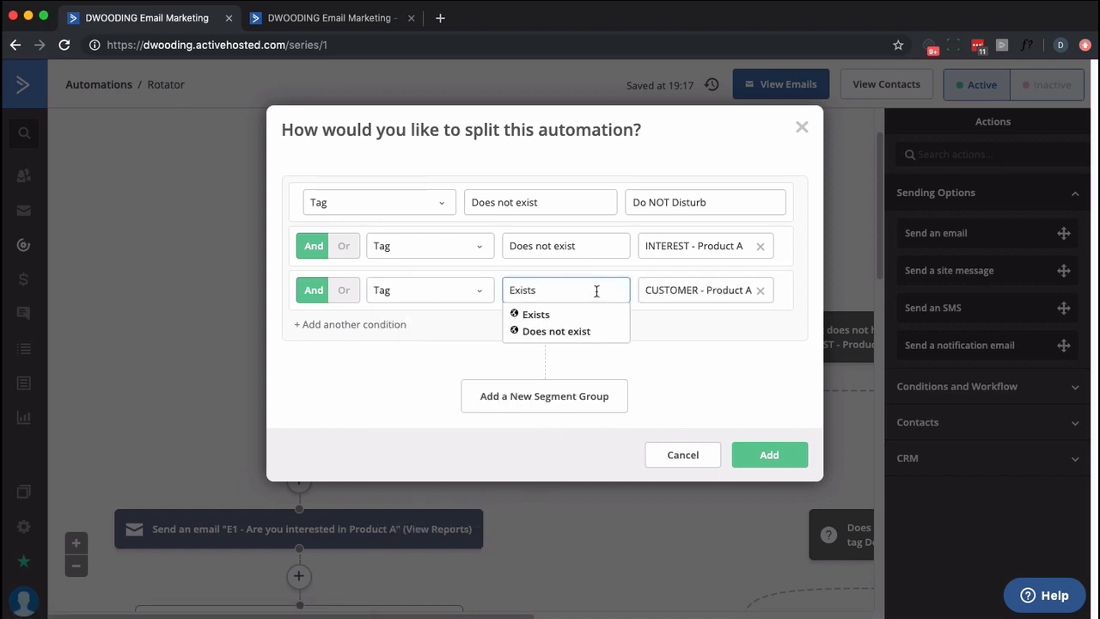
pyautogui.click(556, 331)
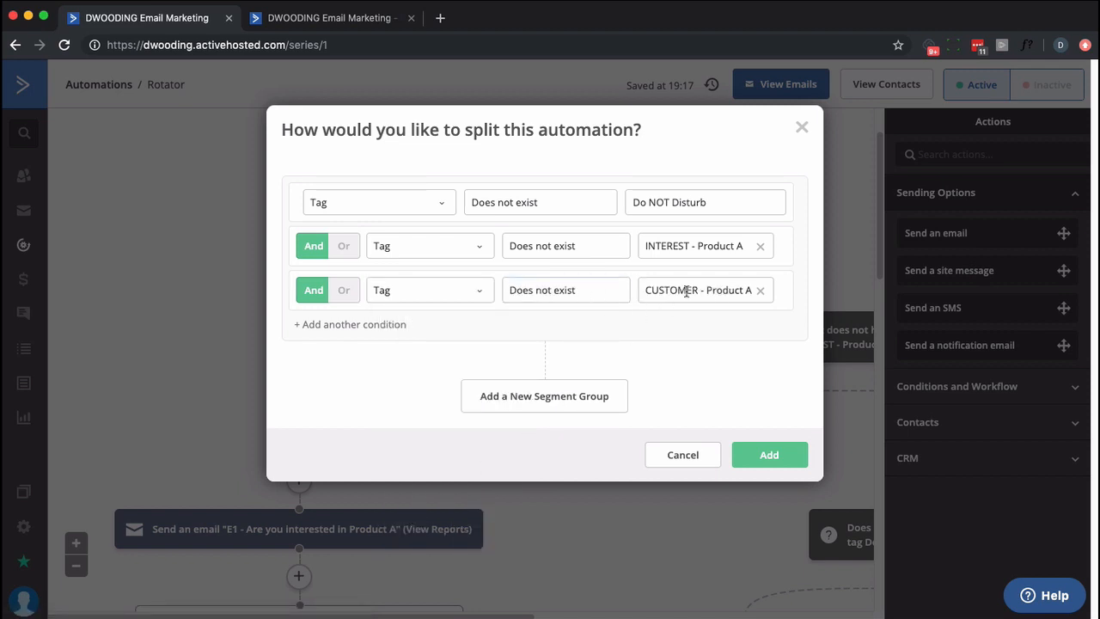
pyautogui.click(769, 455)
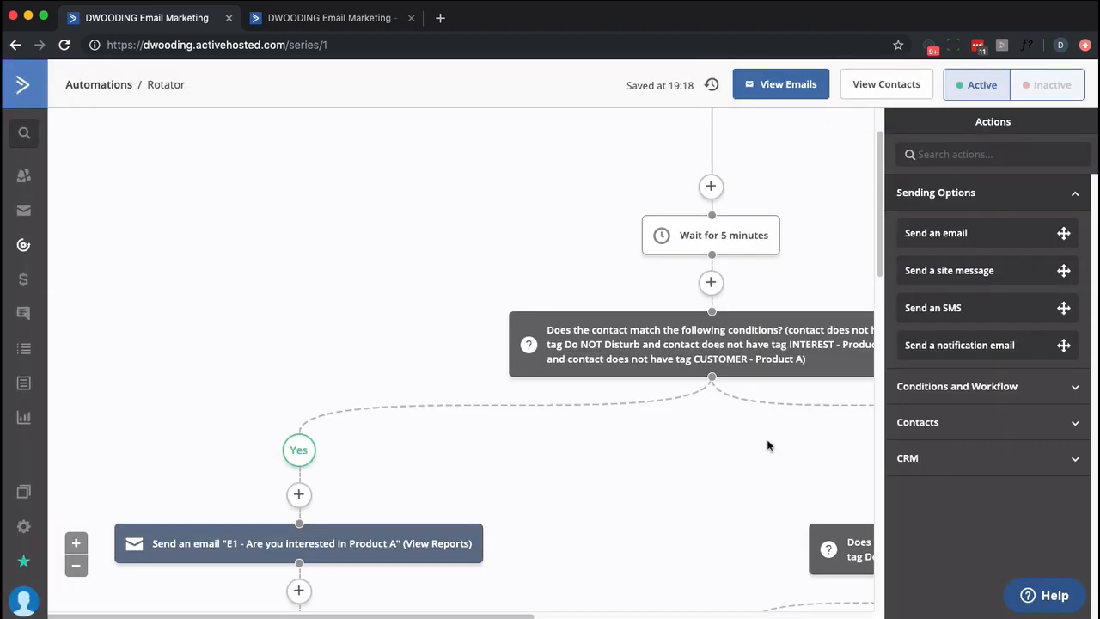
# Add an And condition to the Product B split requiring that the tag CUSTOMER - Product B does not exist.
pyautogui.moveTo(465, 616); pyautogui.dragTo(700, 616)
pyautogui.scroll(-5, 766, 309)
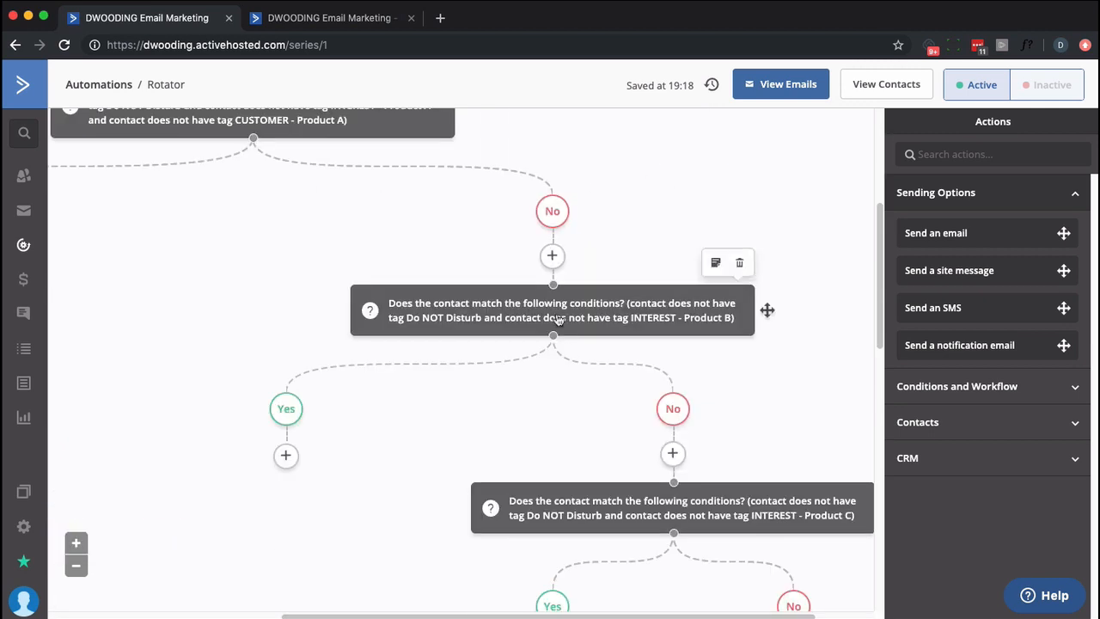
pyautogui.click(765, 311)
pyautogui.click(352, 277)
pyautogui.click(518, 291)
pyautogui.scroll(-2, 451, 447)
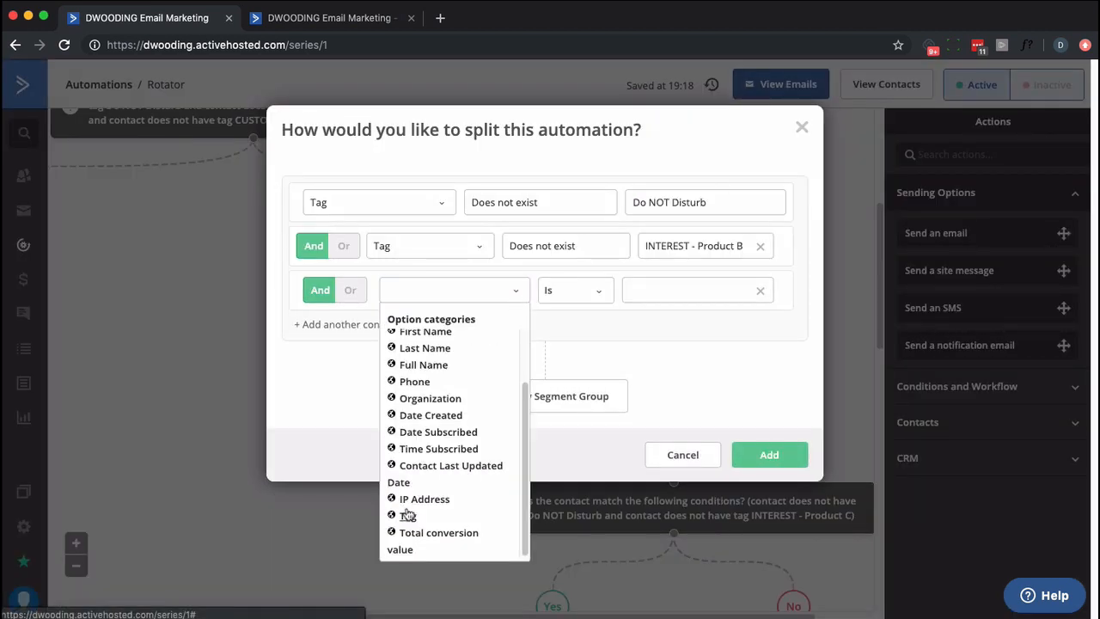
pyautogui.click(412, 497)
pyautogui.click(567, 289)
pyautogui.click(585, 327)
pyautogui.click(698, 289)
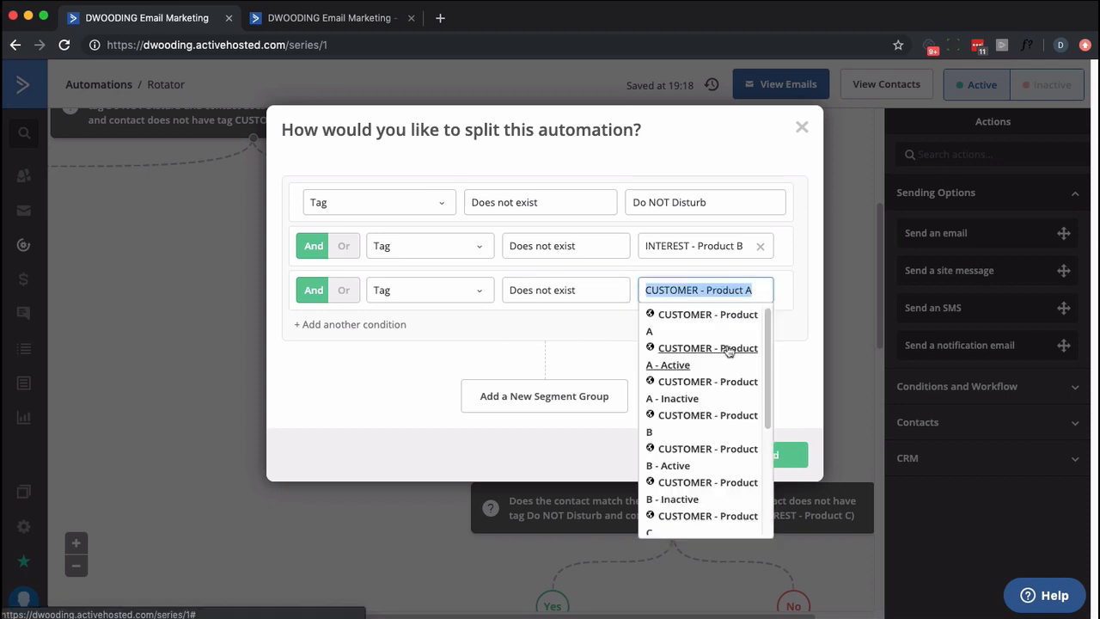
pyautogui.click(708, 415)
pyautogui.click(769, 454)
# Add an And condition to the Product C split requiring that the tag CUSTOMER - Product C does not exist.
pyautogui.scroll(-3, 583, 427)
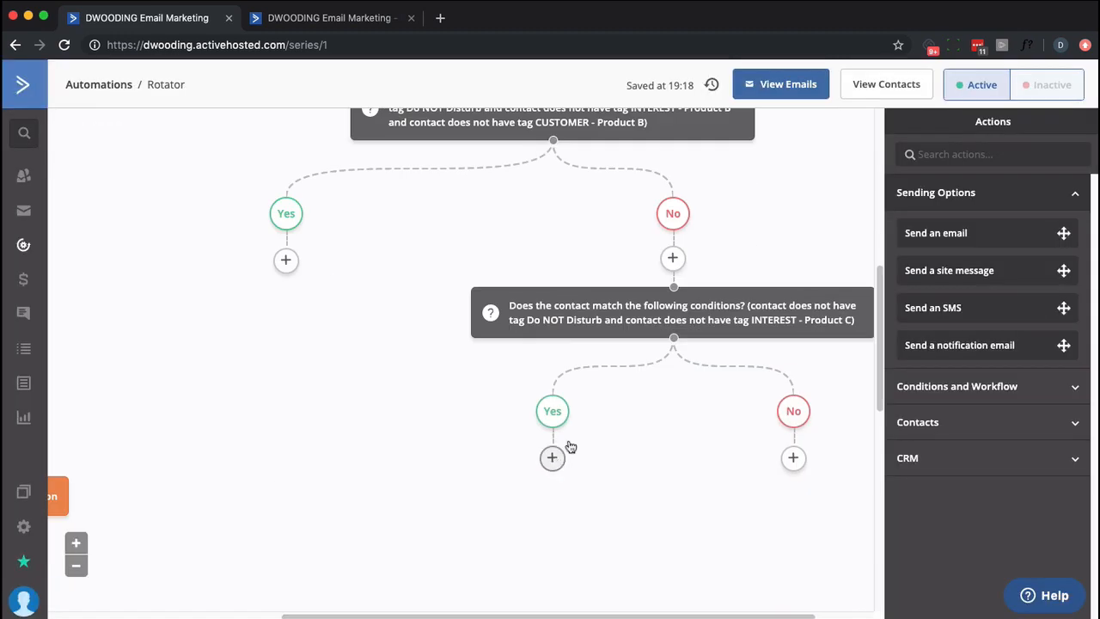
pyautogui.click(656, 330)
pyautogui.click(376, 284)
pyautogui.click(428, 290)
pyautogui.click(438, 337)
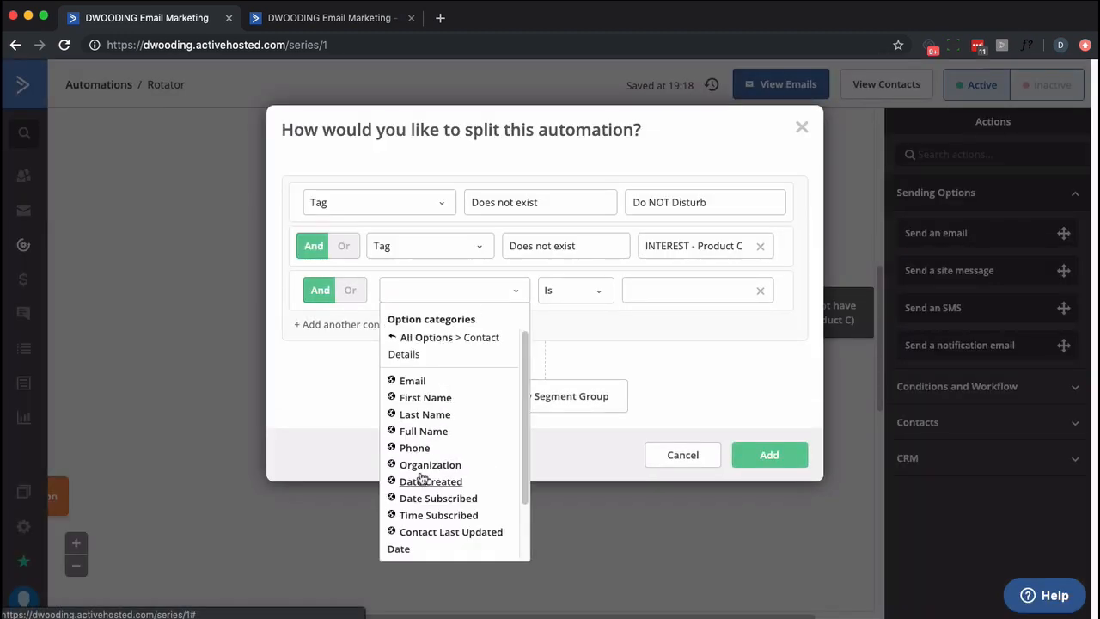
pyautogui.scroll(-3, 417, 498)
pyautogui.click(409, 517)
pyautogui.click(568, 291)
pyautogui.click(556, 331)
pyautogui.click(698, 290)
pyautogui.scroll(-1, 713, 464)
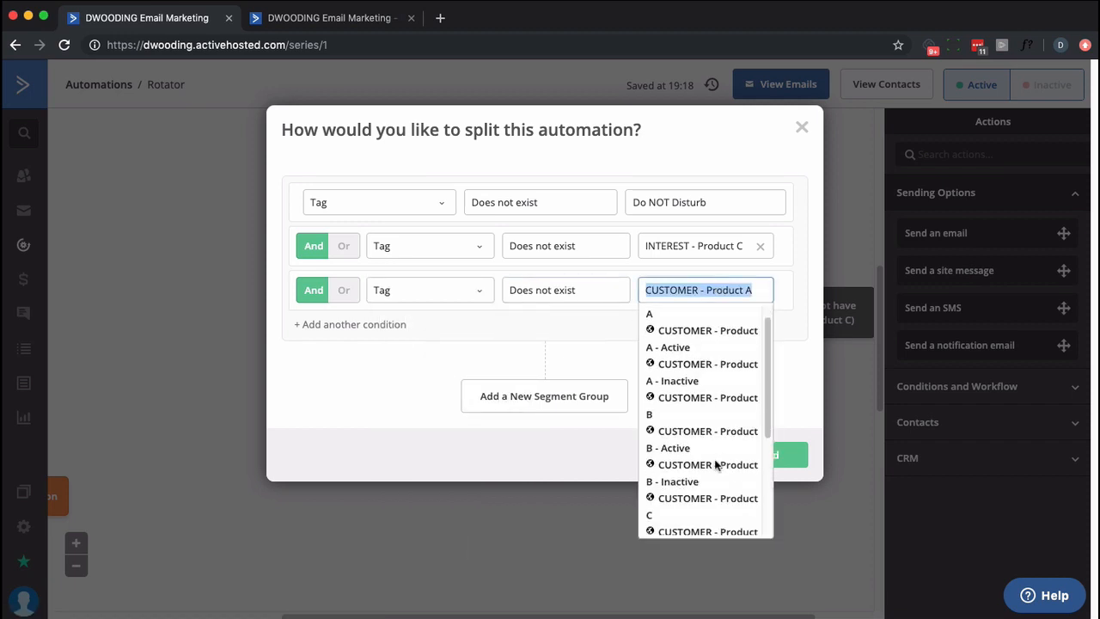
pyautogui.click(706, 493)
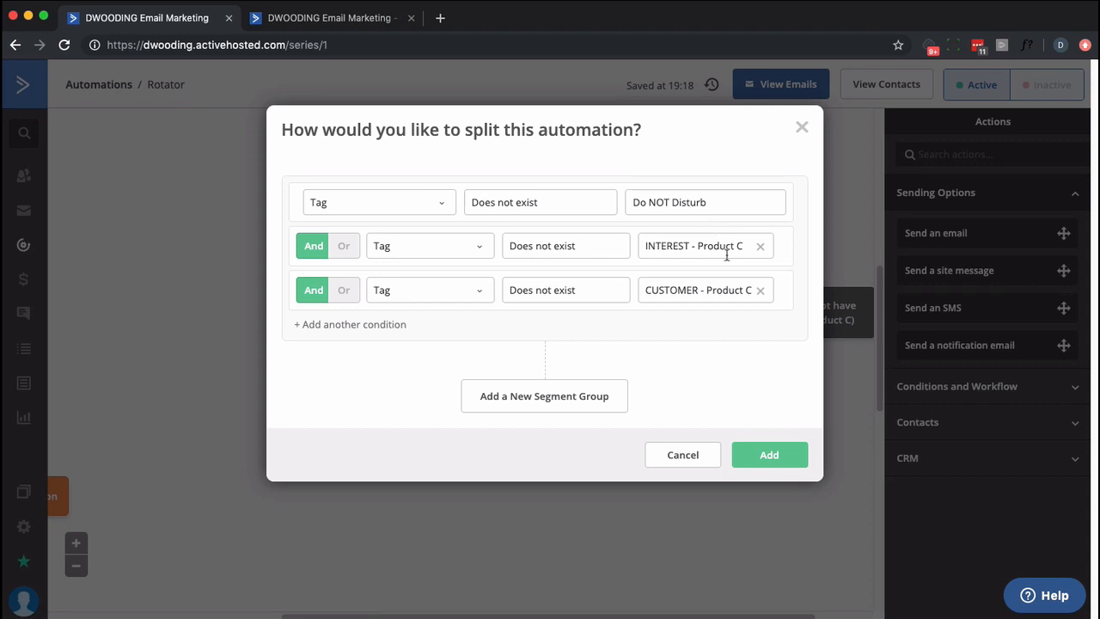
pyautogui.click(756, 456)
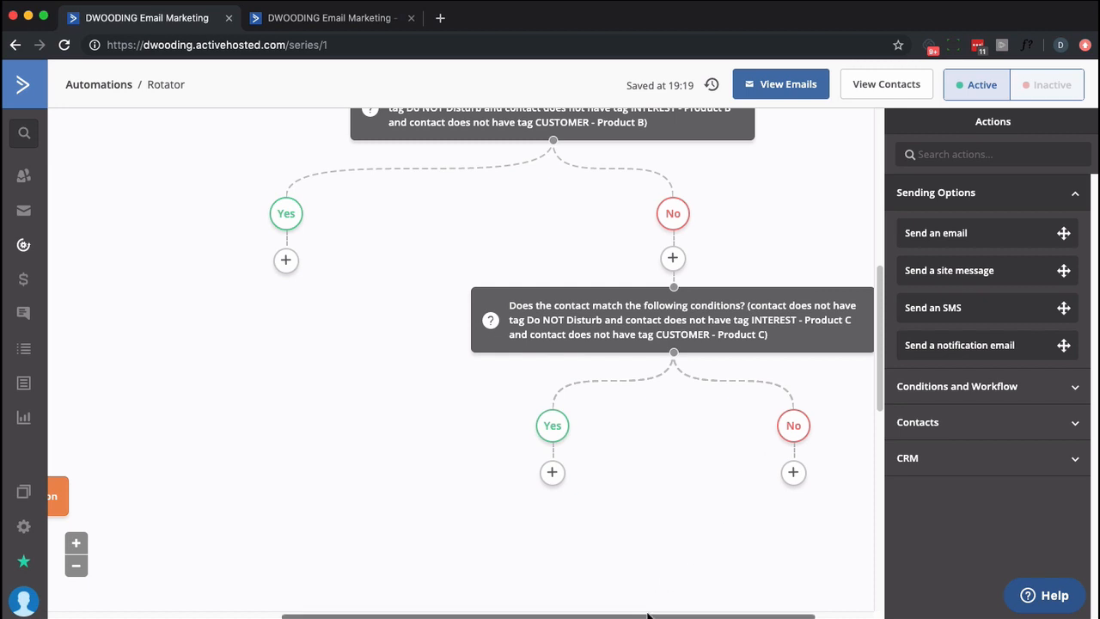
# Copy the single "E1 - Are you interested in Product A" email action into the Yes branch of the Product B split.
pyautogui.moveTo(649, 615); pyautogui.dragTo(415, 615)
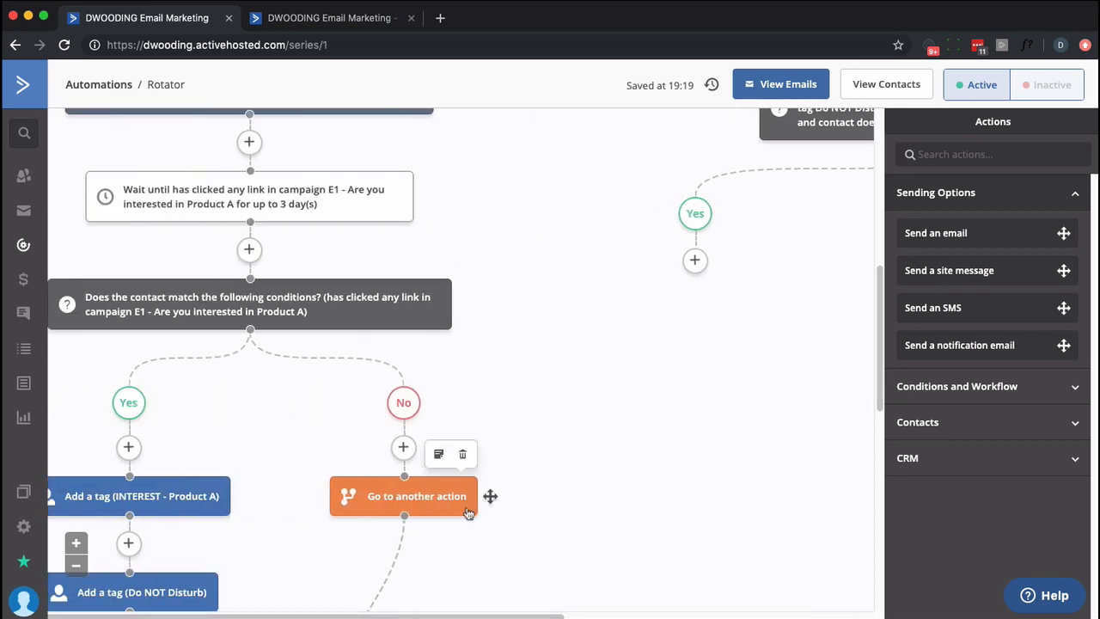
pyautogui.scroll(4, 462, 516)
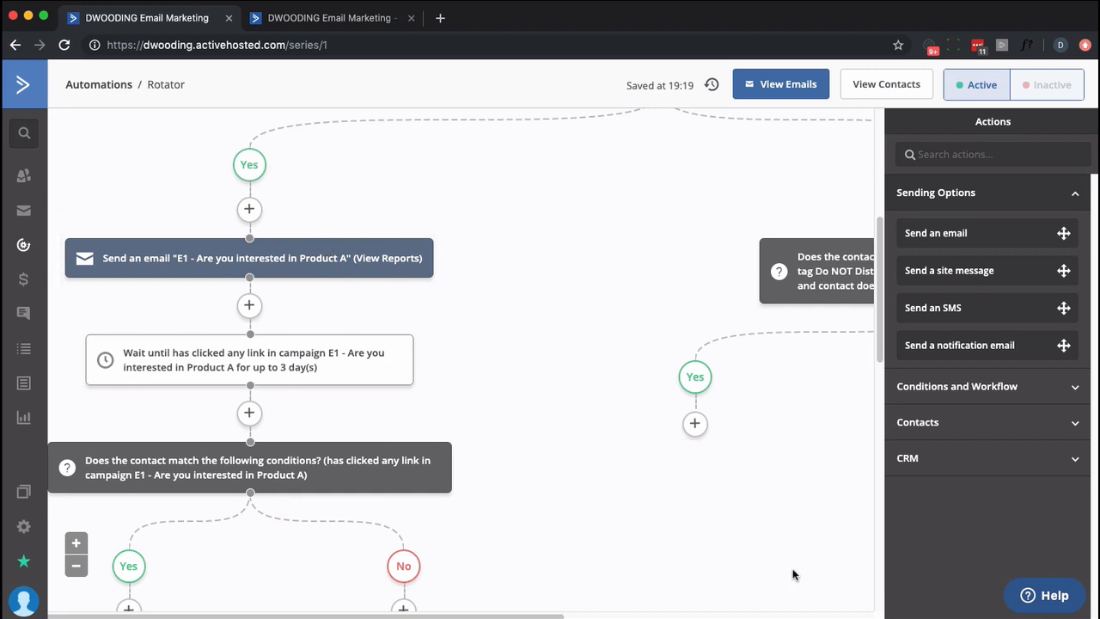
pyautogui.scroll(-2, 792, 574)
pyautogui.moveTo(243, 223)
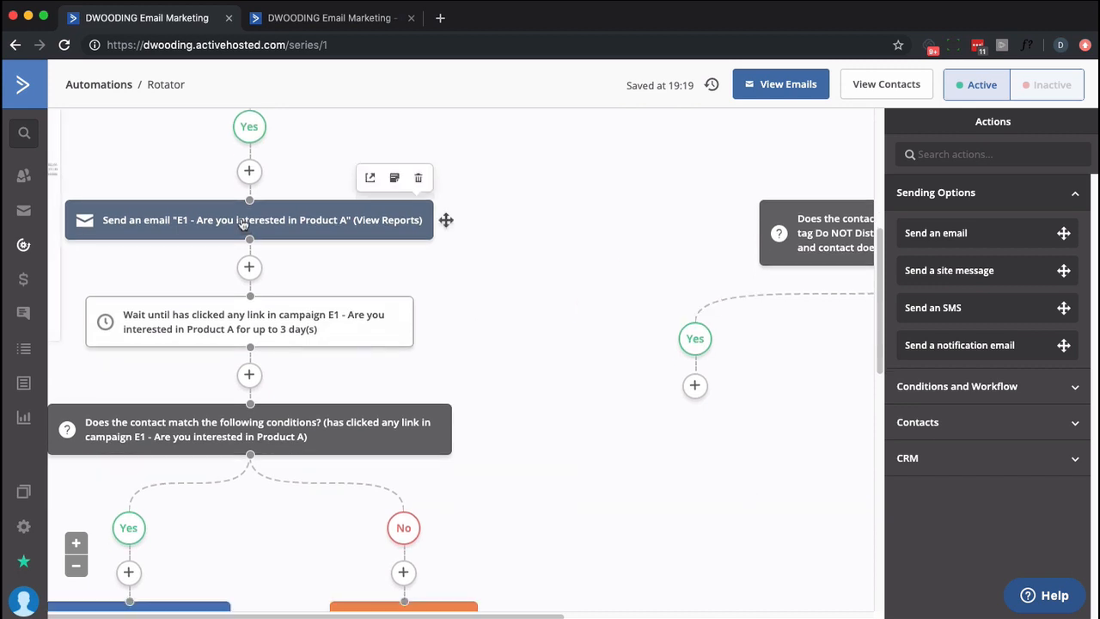
pyautogui.moveTo(243, 223); pyautogui.dragTo(673, 393)
pyautogui.click(636, 387)
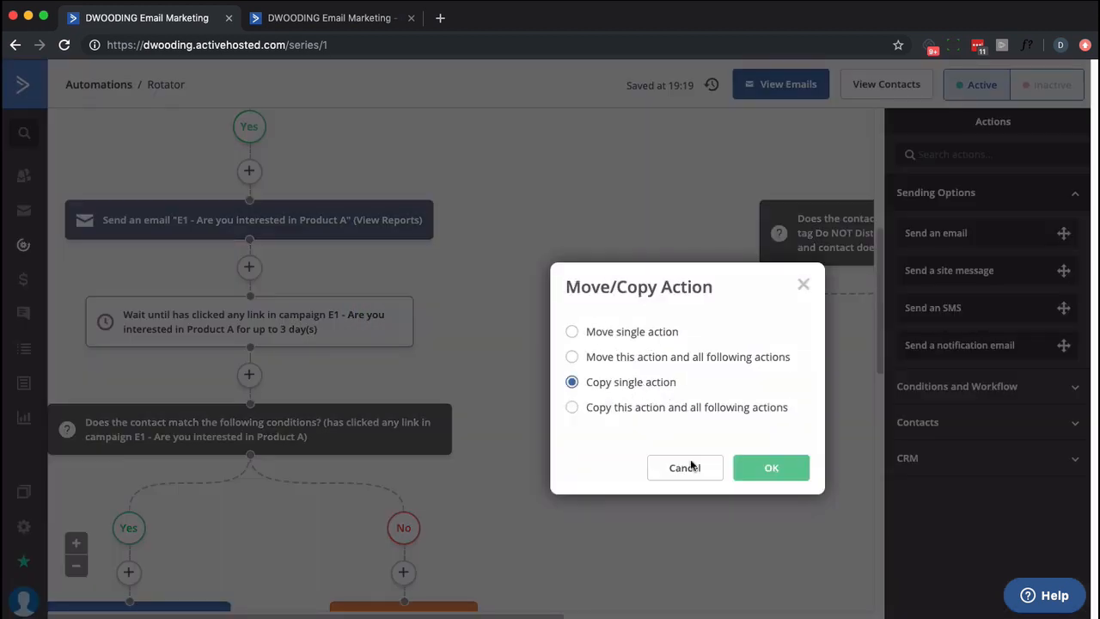
pyautogui.click(754, 468)
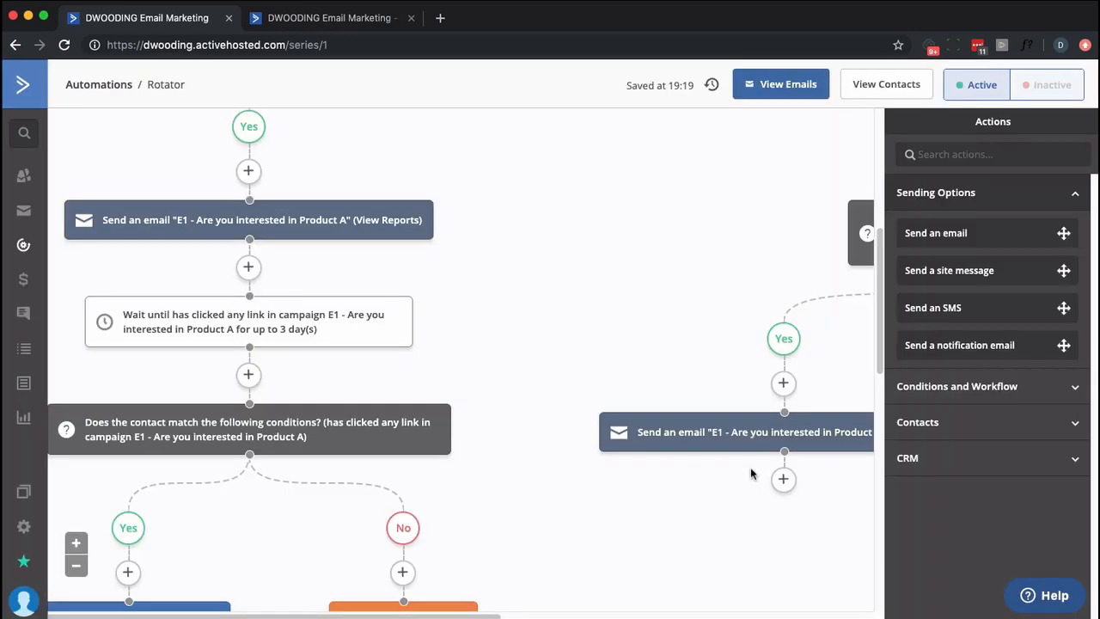
# Create a new email named "E2 - Are you interested in Product B" for the copied email action.
pyautogui.scroll(3, 625, 466)
pyautogui.scroll(-3, 624, 465)
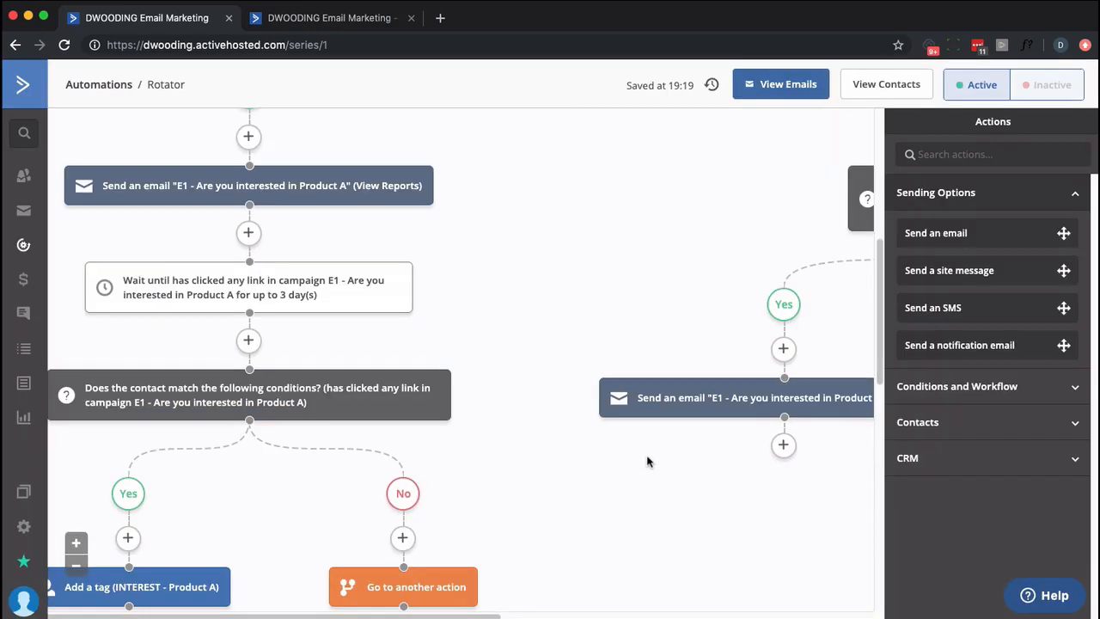
pyautogui.click(740, 410)
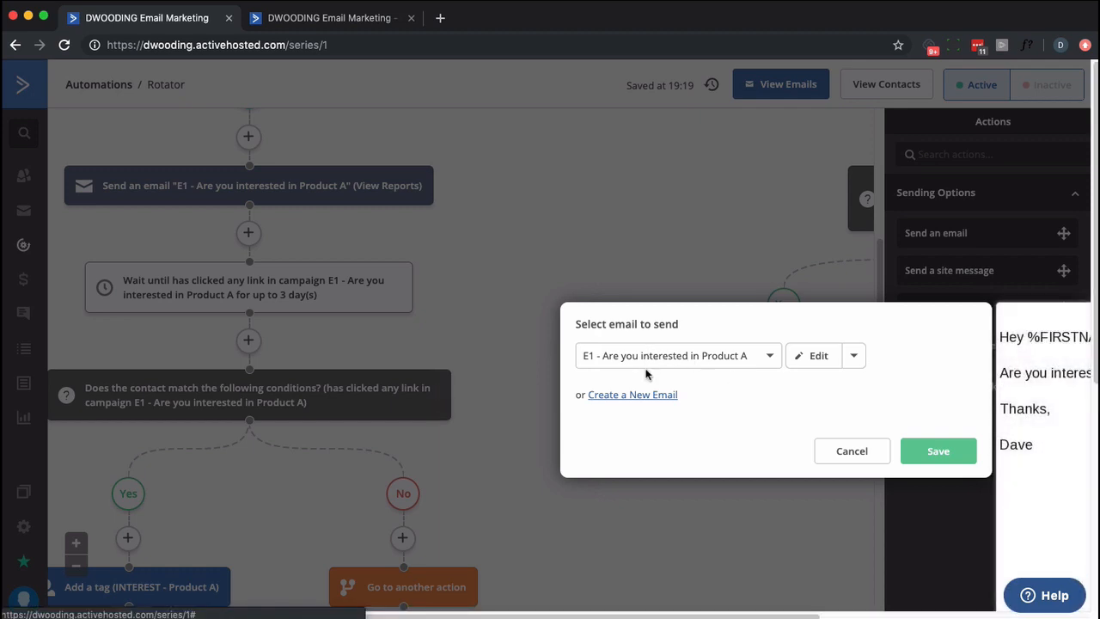
pyautogui.click(637, 395)
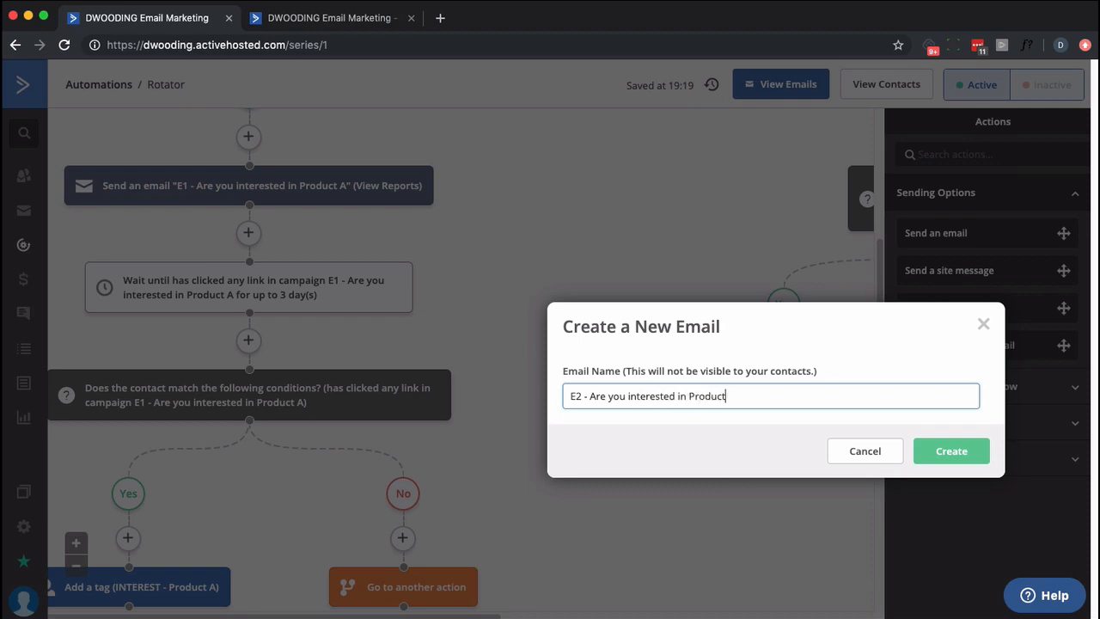
pyautogui.write('E2 - Are you interested in Product B')
pyautogui.click(945, 451)
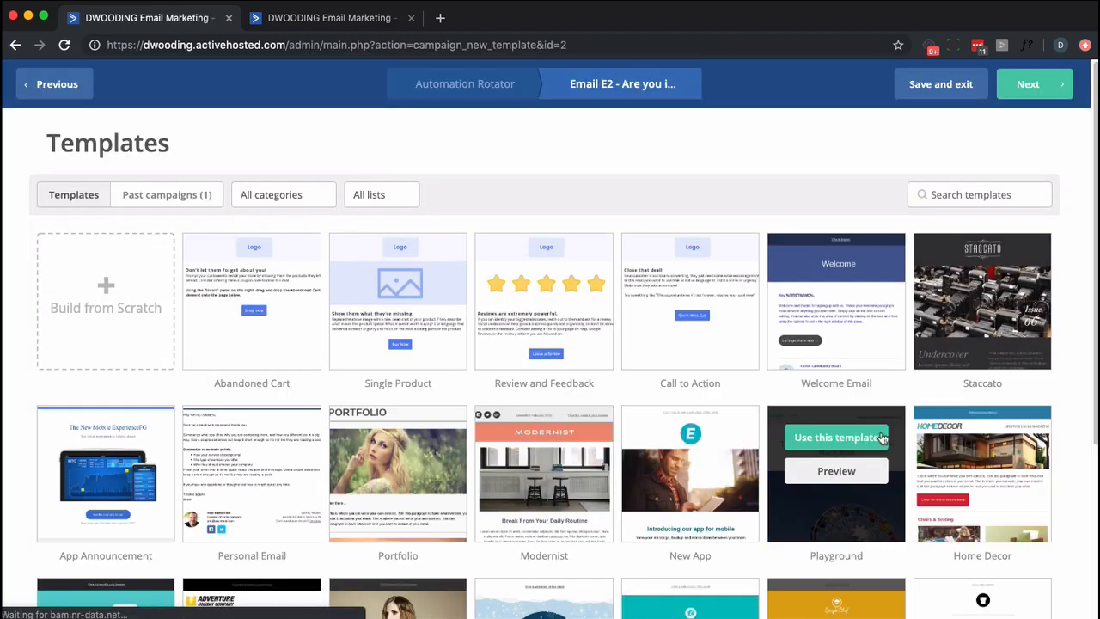
# Base the new email on the past E1 campaign and enter an "Are you interested in" subject in the sender details.
pyautogui.click(182, 198)
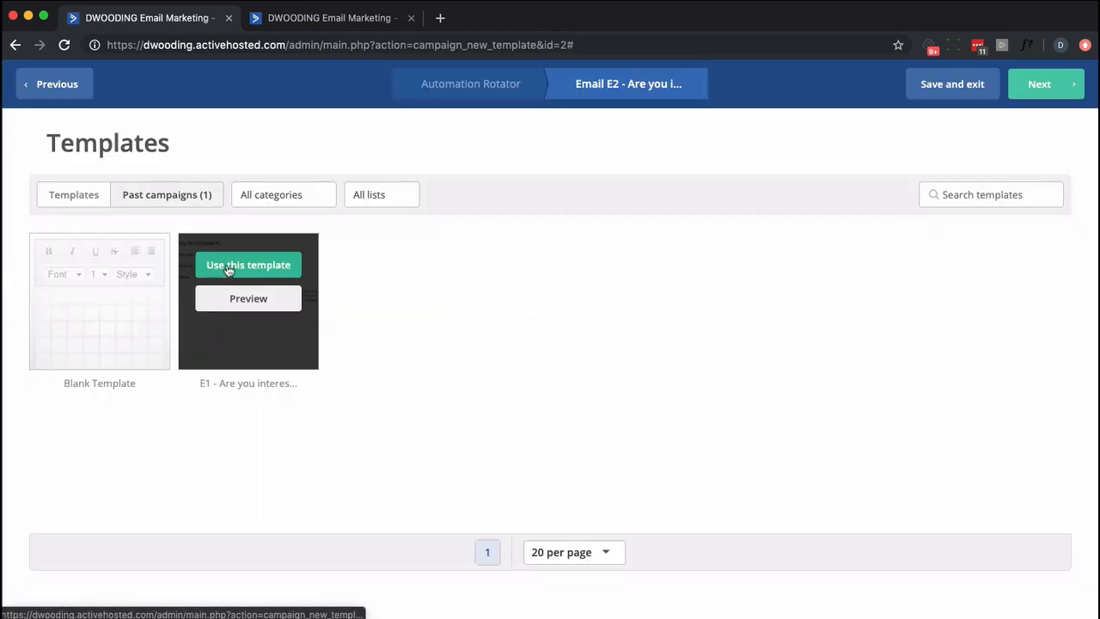
pyautogui.click(237, 265)
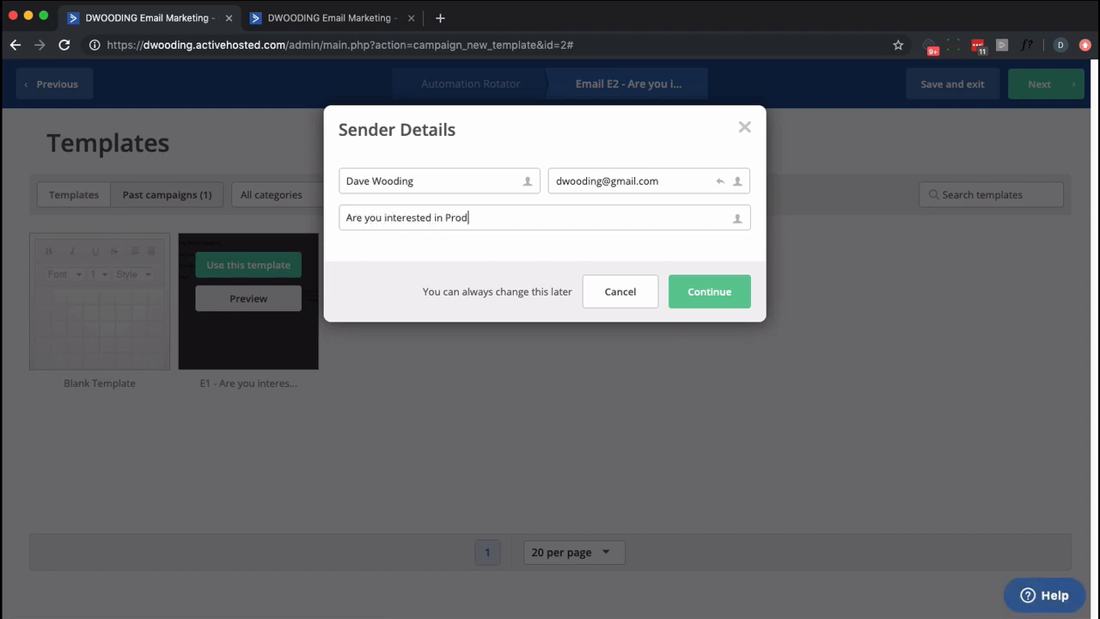
pyautogui.click(698, 293)
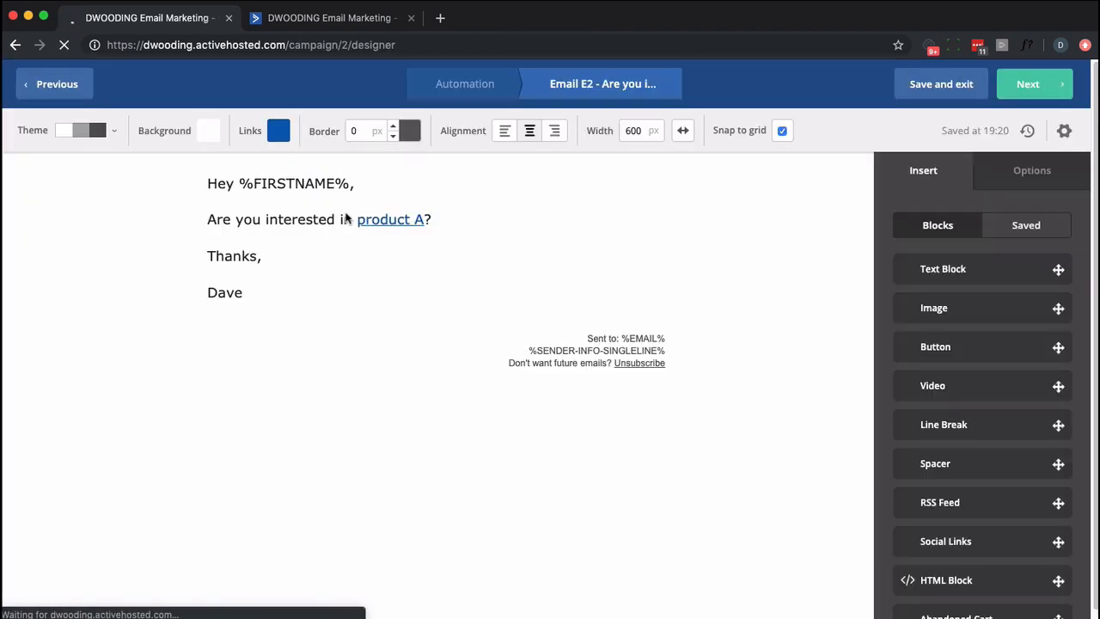
# Change the product named in the email body to "product B" and apply a link to that whole phrase.
pyautogui.click(417, 219)
pyautogui.press('Delete')
pyautogui.write('B')
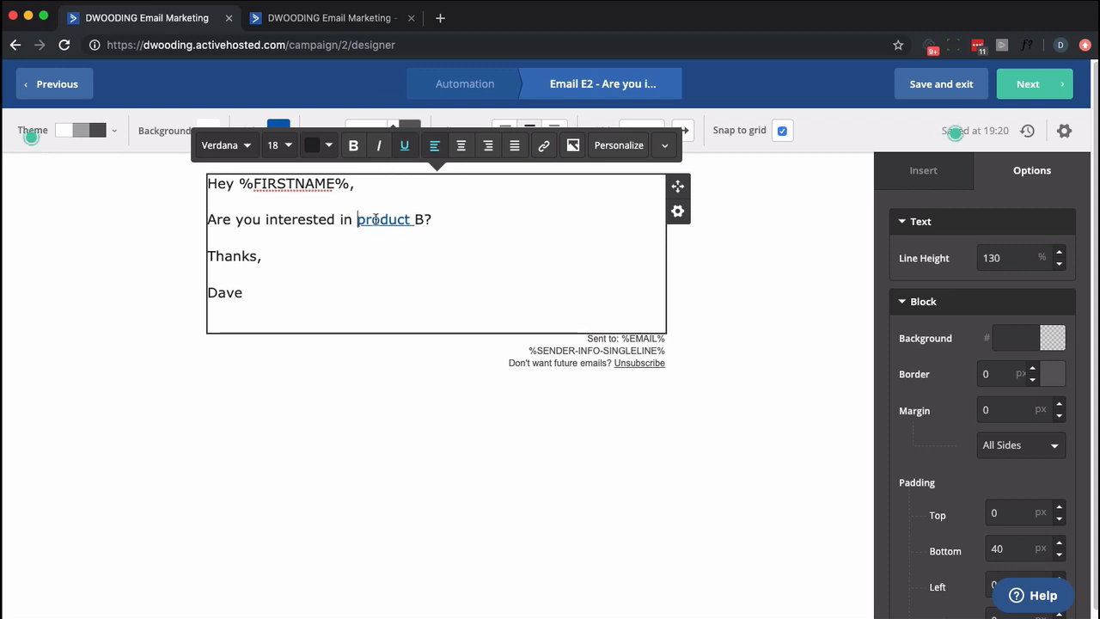
pyautogui.moveTo(357, 219); pyautogui.dragTo(425, 220)
pyautogui.click(544, 146)
pyautogui.click(697, 302)
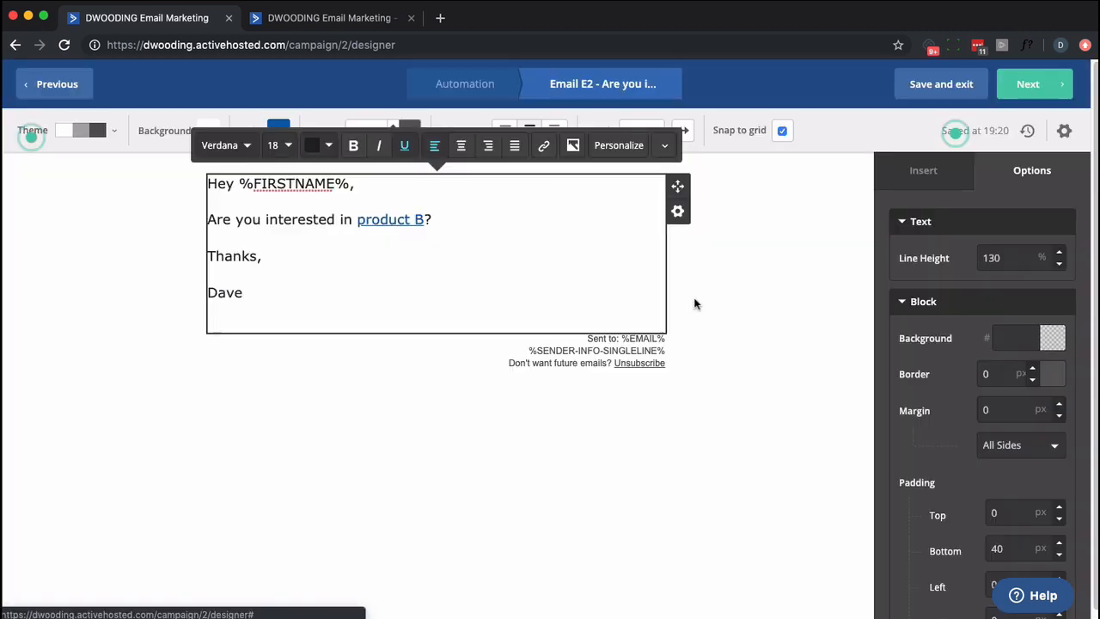
# Save and exit the Product B email, and save it as the email sent in the Product B split's Yes branch.
pyautogui.click(438, 448)
pyautogui.click(942, 86)
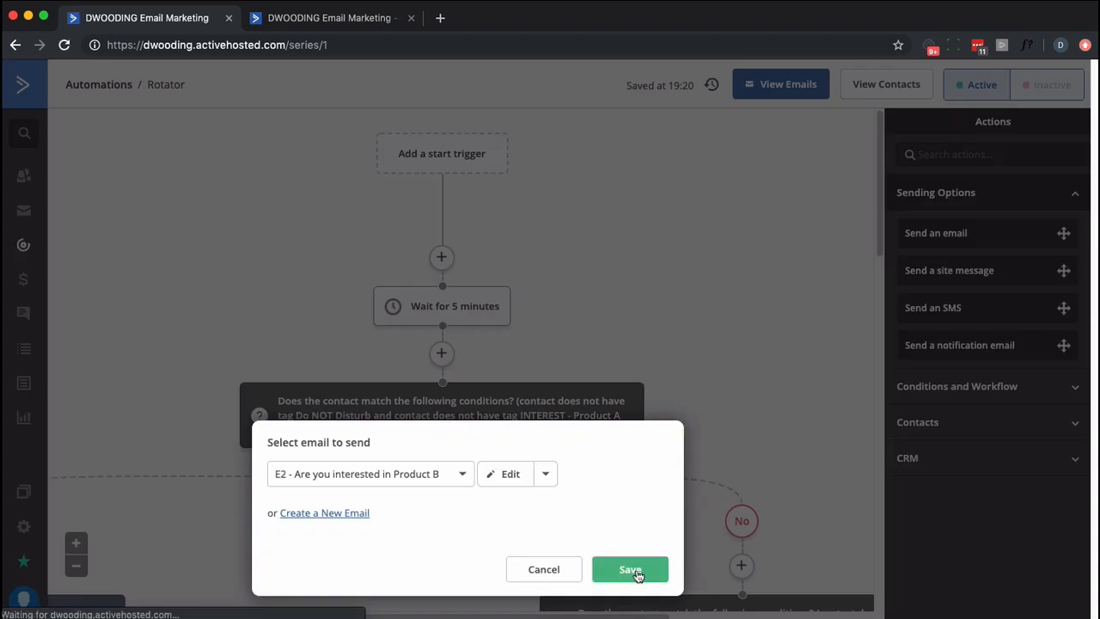
pyautogui.click(633, 569)
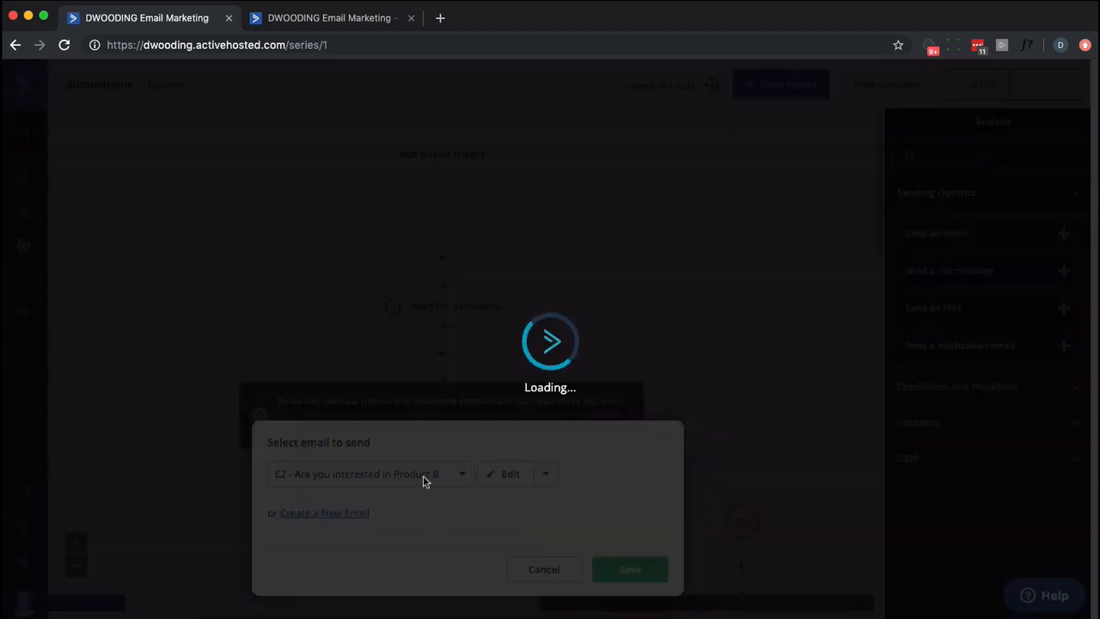
# Copy the single action waiting for a link click in campaign E1 to directly below the E2 email action.
pyautogui.scroll(-5, 399, 463)
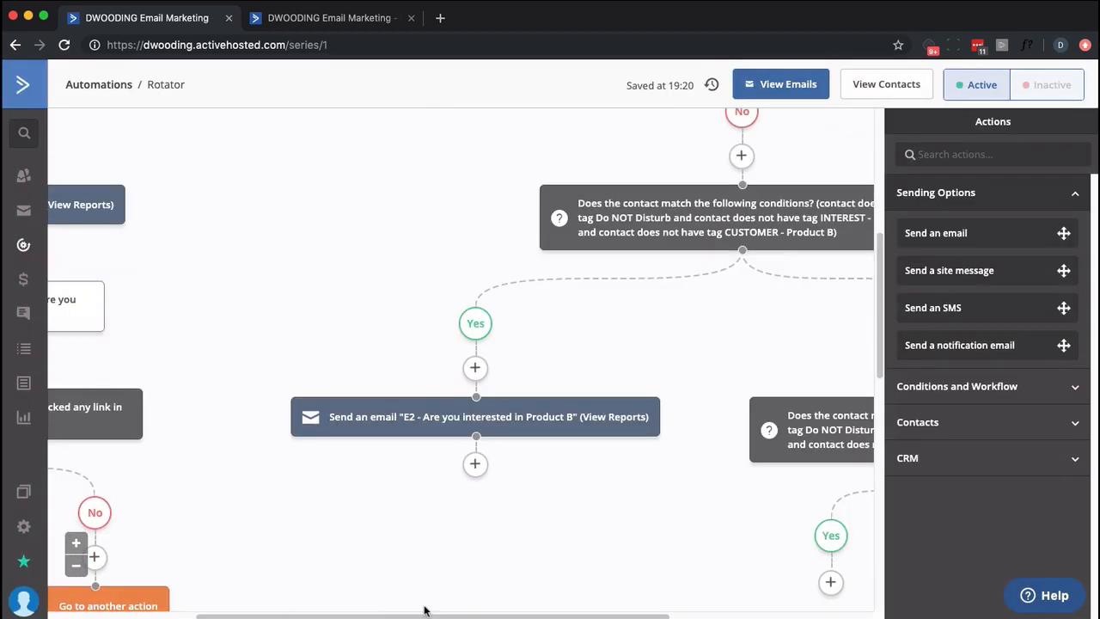
pyautogui.moveTo(424, 610); pyautogui.dragTo(252, 602)
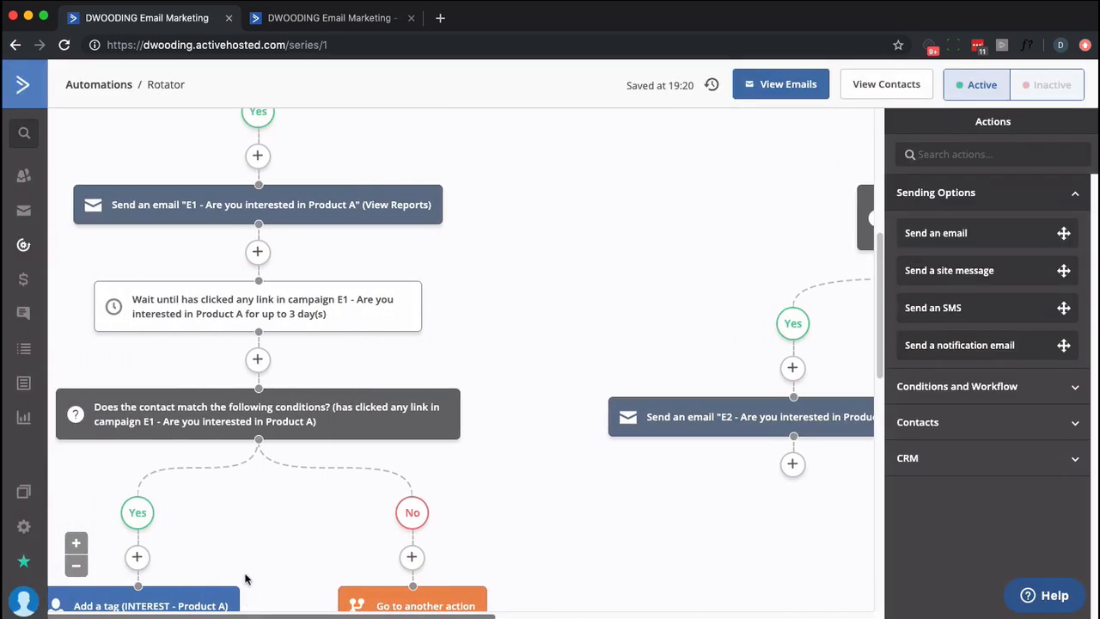
pyautogui.moveTo(435, 304); pyautogui.dragTo(798, 458)
pyautogui.click(719, 462)
pyautogui.click(859, 594)
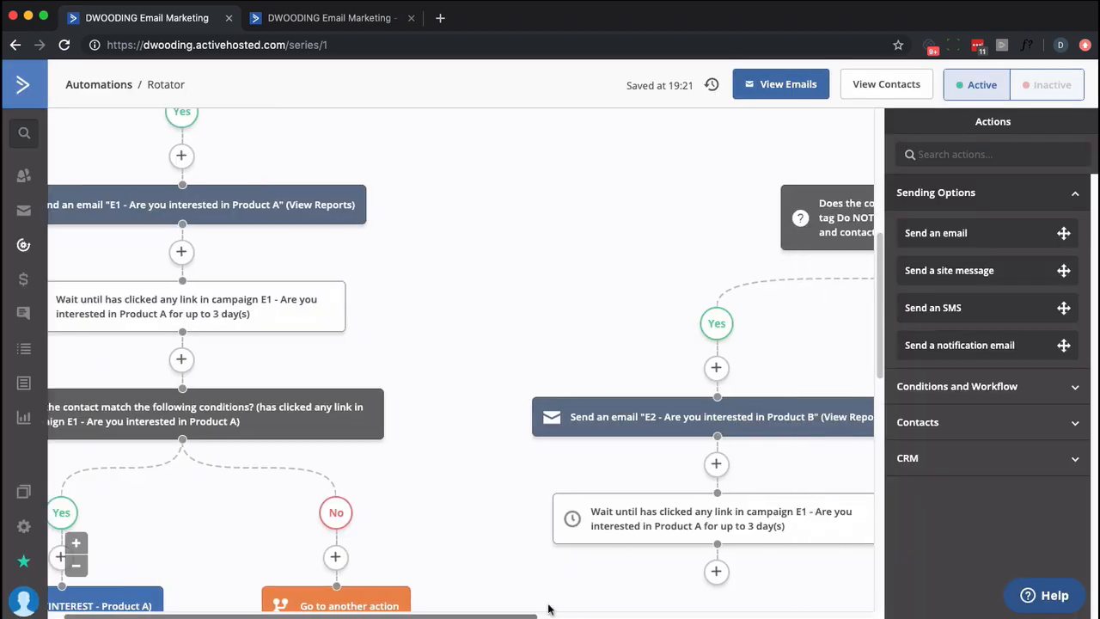
# Change the copied wait condition to any link clicked in campaign "E2 - Are you interested in Product B" and save it.
pyautogui.hscroll(2, 568, 412)
pyautogui.scroll(-1, 567, 413)
pyautogui.click(567, 408)
pyautogui.click(525, 359)
pyautogui.click(522, 219)
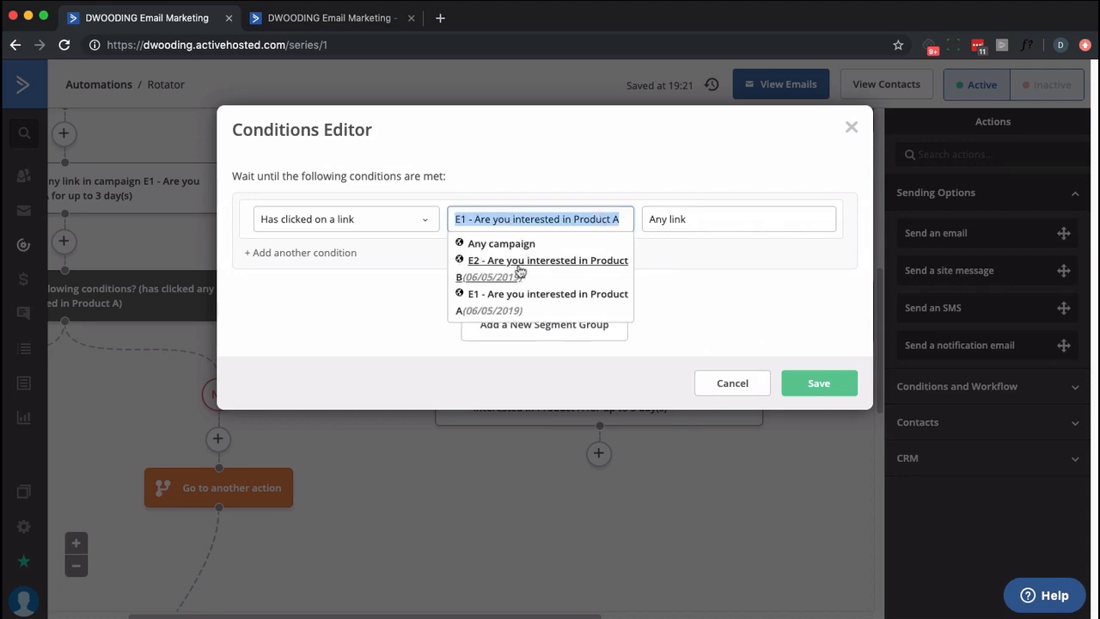
pyautogui.click(519, 266)
pyautogui.click(803, 382)
pyautogui.click(715, 486)
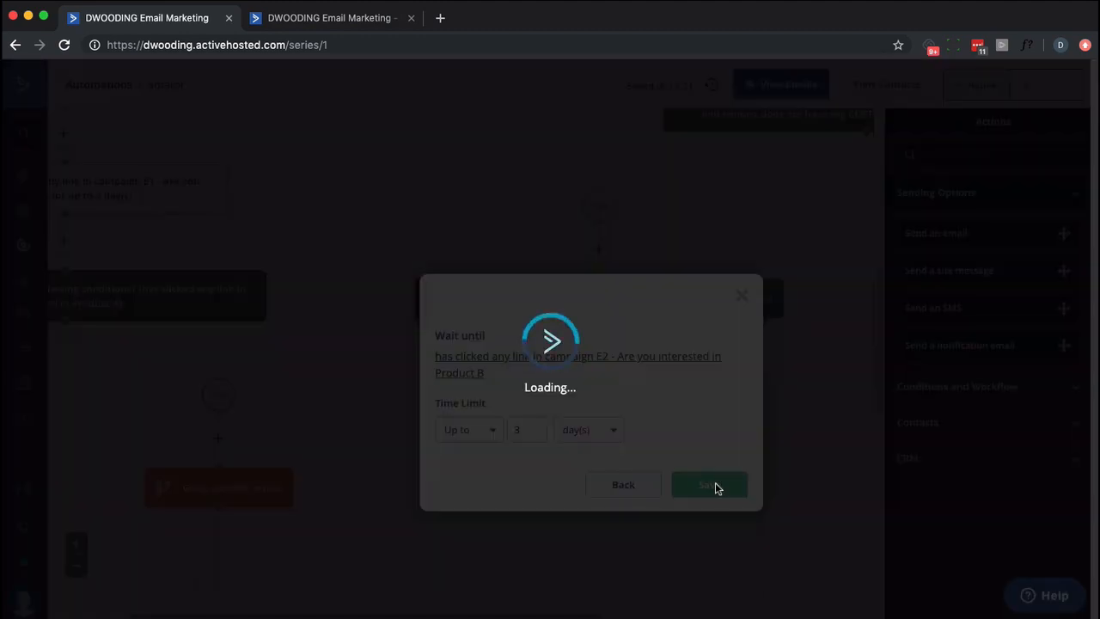
# Copy the condition split on campaign E1 link clicks to below the E2 wait action.
pyautogui.hscroll(-2, 467, 295)
pyautogui.moveTo(466, 294); pyautogui.dragTo(791, 454)
pyautogui.click(791, 451)
pyautogui.click(857, 535)
# Set the copied split's condition to any link clicked in campaign "E2 - Are you interested in Product B".
pyautogui.scroll(-3, 690, 437)
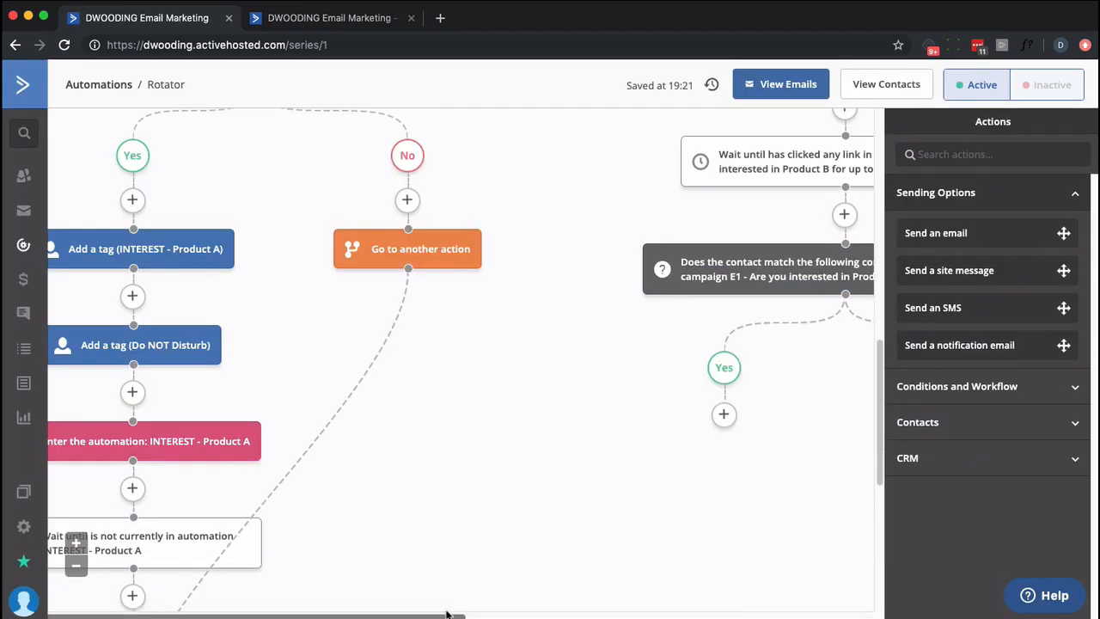
pyautogui.moveTo(446, 614); pyautogui.dragTo(550, 614)
pyautogui.click(613, 271)
pyautogui.click(592, 199)
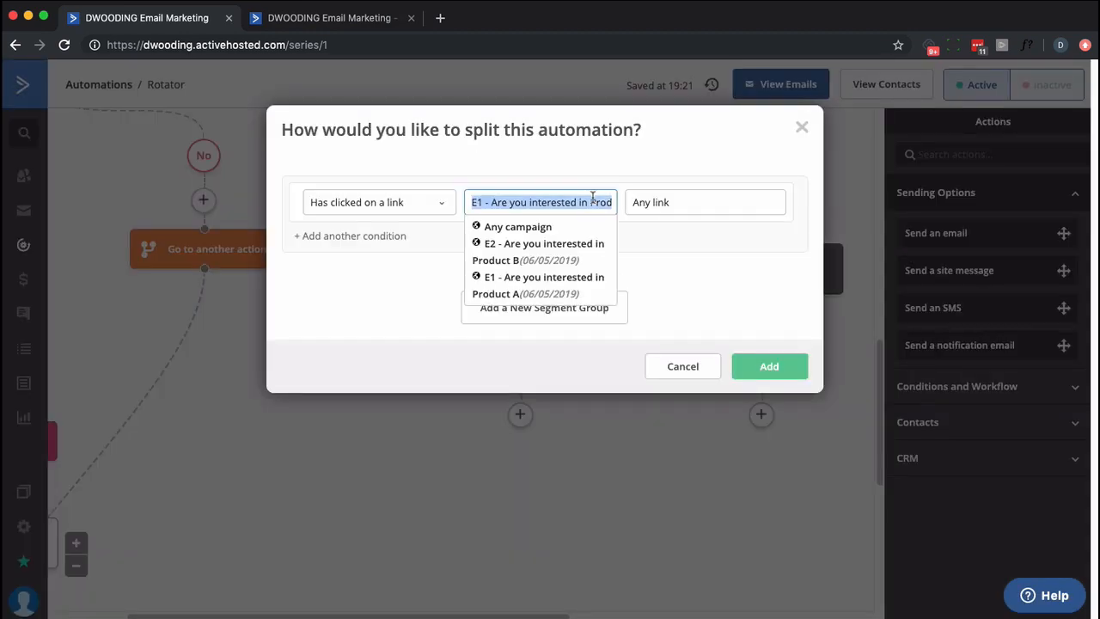
pyautogui.click(555, 249)
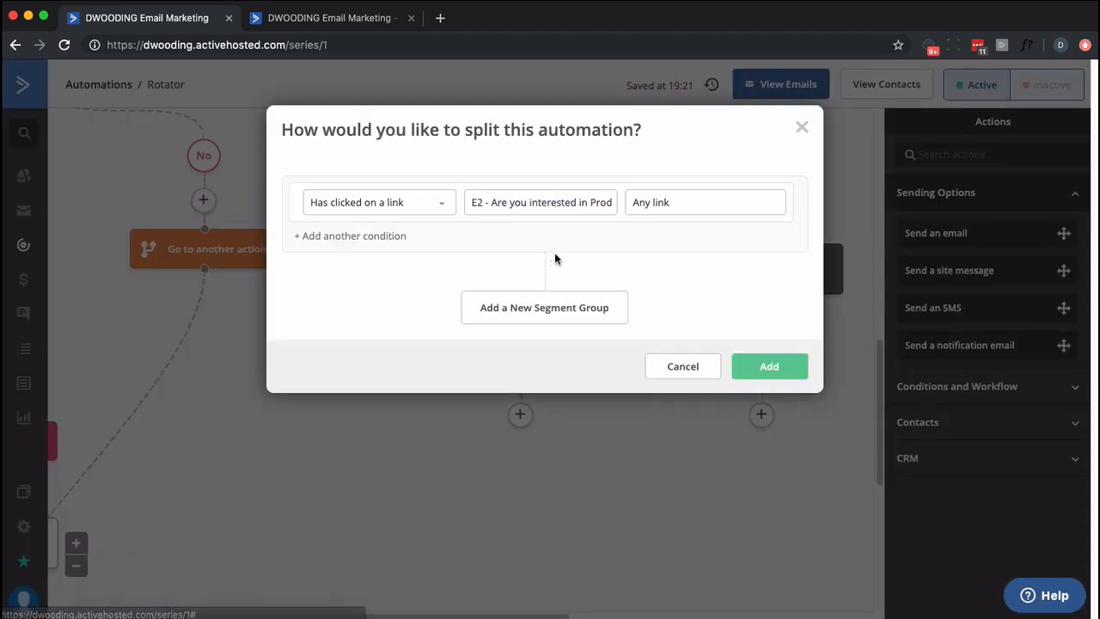
pyautogui.click(769, 366)
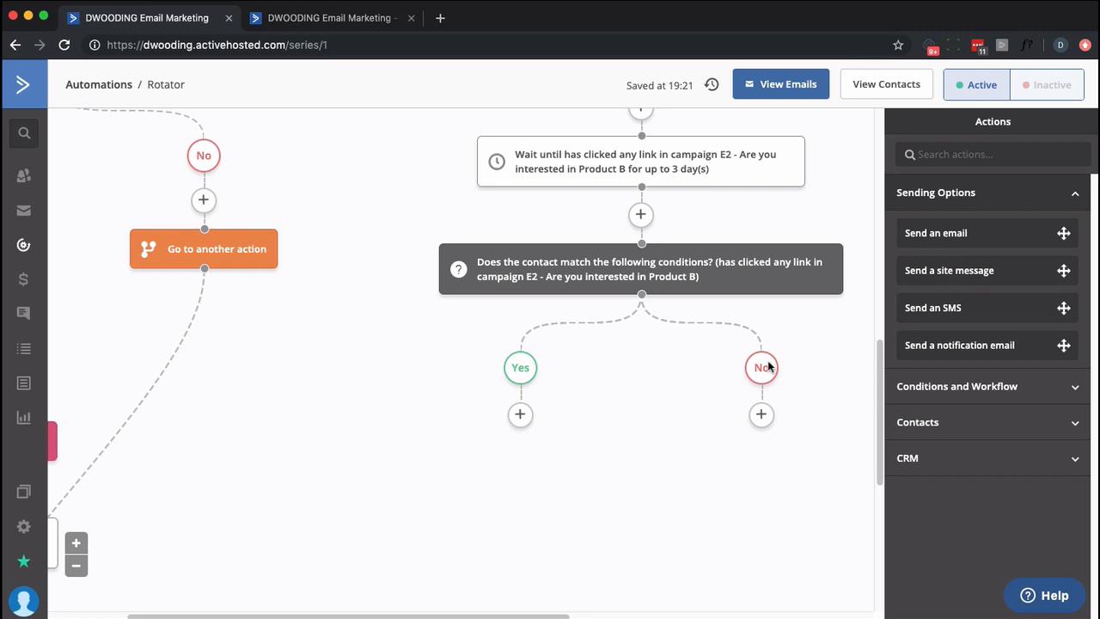
# Copy the single "Add a tag (INTEREST - Product A)" action into the Yes branch of the E2 click split.
pyautogui.moveTo(475, 612); pyautogui.dragTo(358, 589)
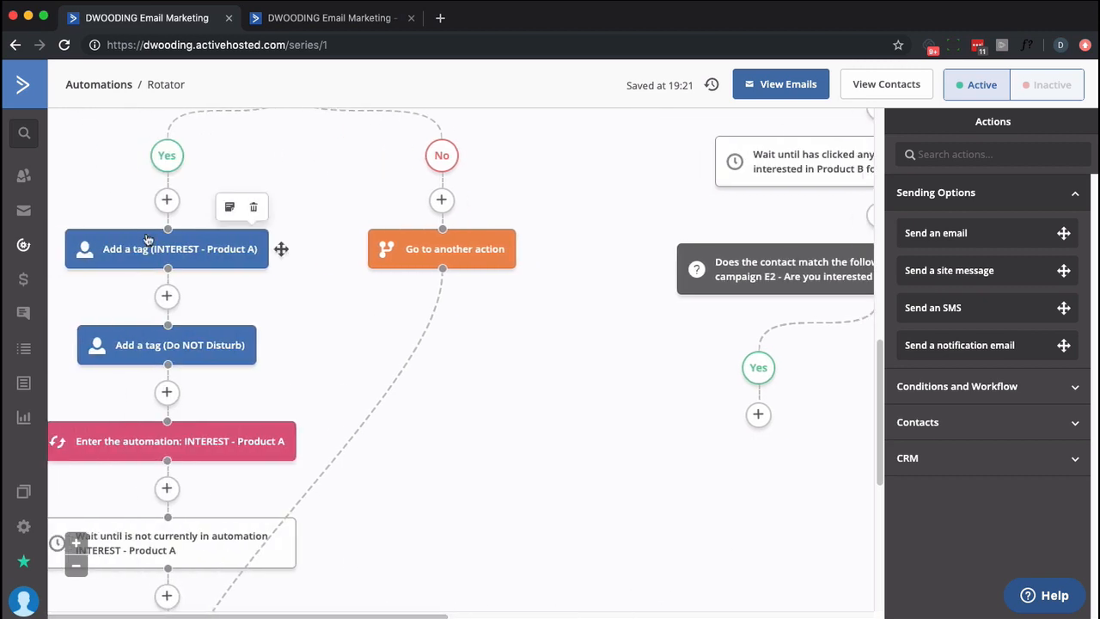
pyautogui.moveTo(147, 240); pyautogui.dragTo(758, 414)
pyautogui.click(629, 411)
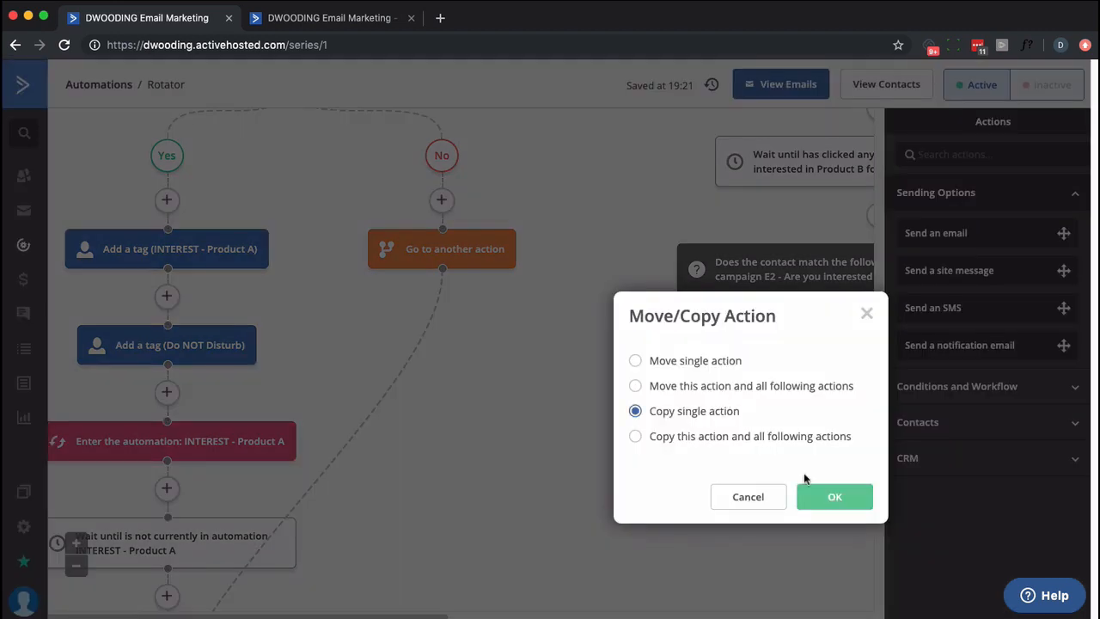
pyautogui.click(812, 491)
# Change the tag added by the copied action to "INTEREST - Product B" and save it.
pyautogui.click(808, 464)
pyautogui.click(769, 436)
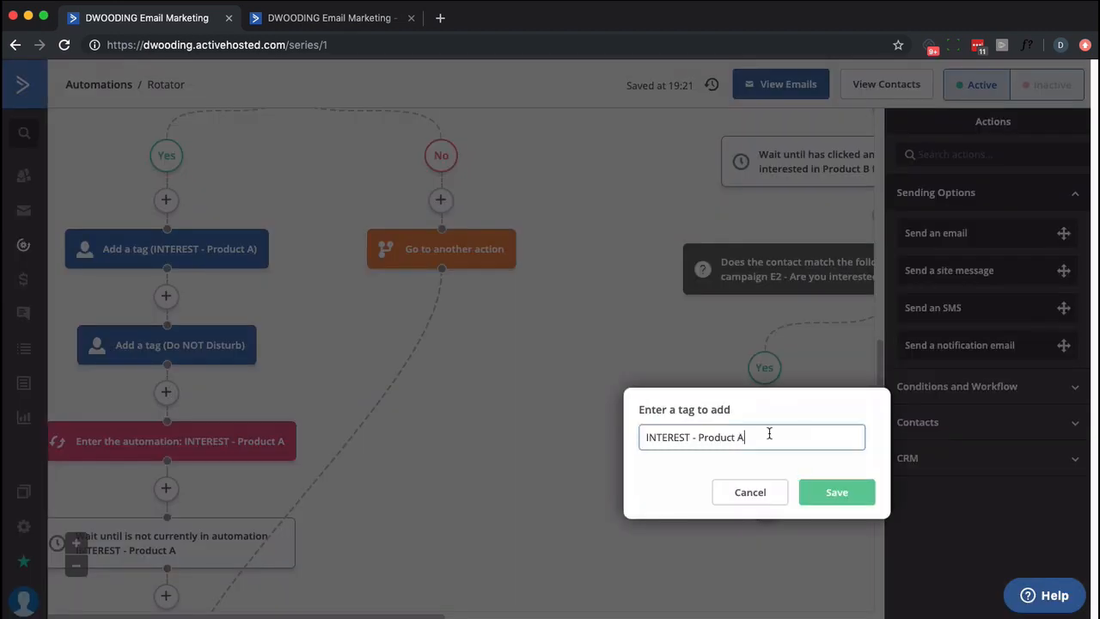
pyautogui.write('B')
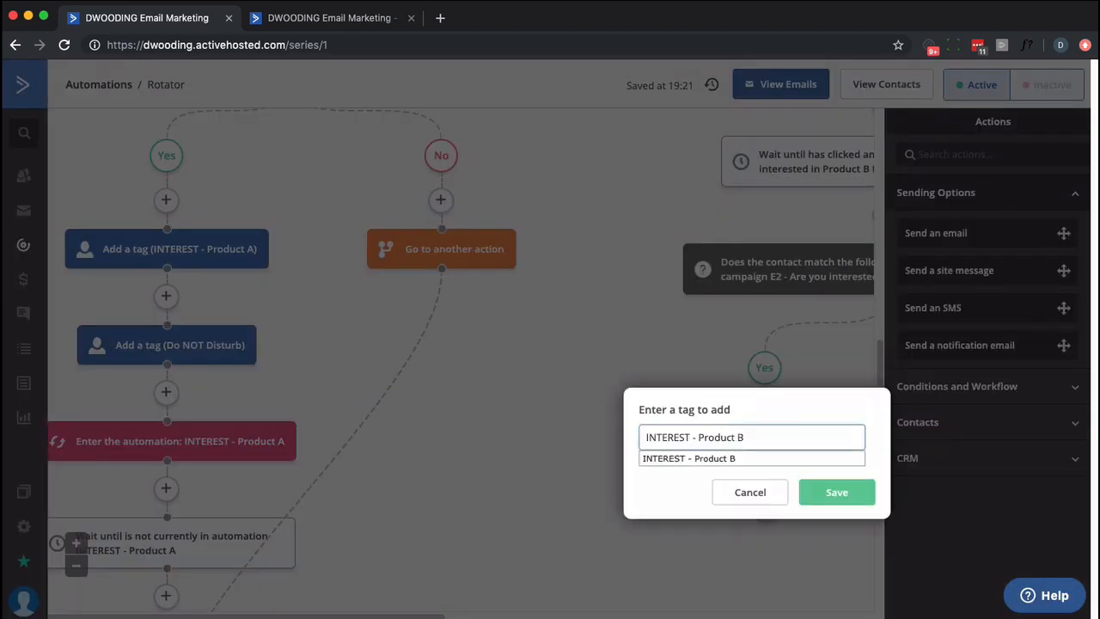
pyautogui.click(746, 464)
pyautogui.click(823, 494)
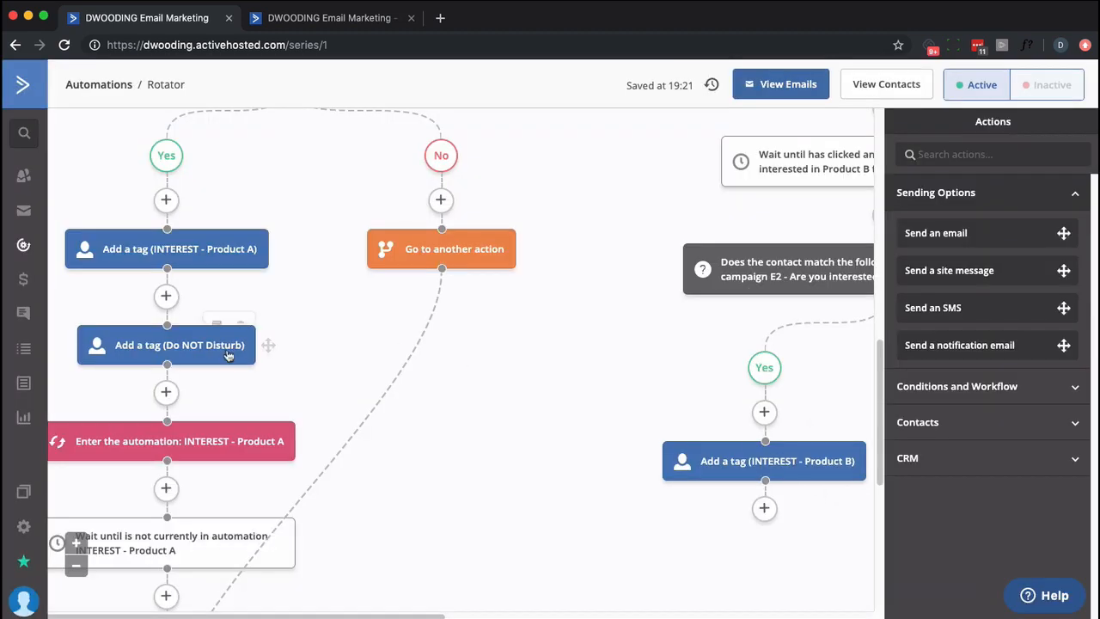
# Copy the single "Add a tag (Do NOT Disturb)" action to below the INTEREST - Product B tag action.
pyautogui.moveTo(228, 355); pyautogui.dragTo(814, 512)
pyautogui.click(724, 484)
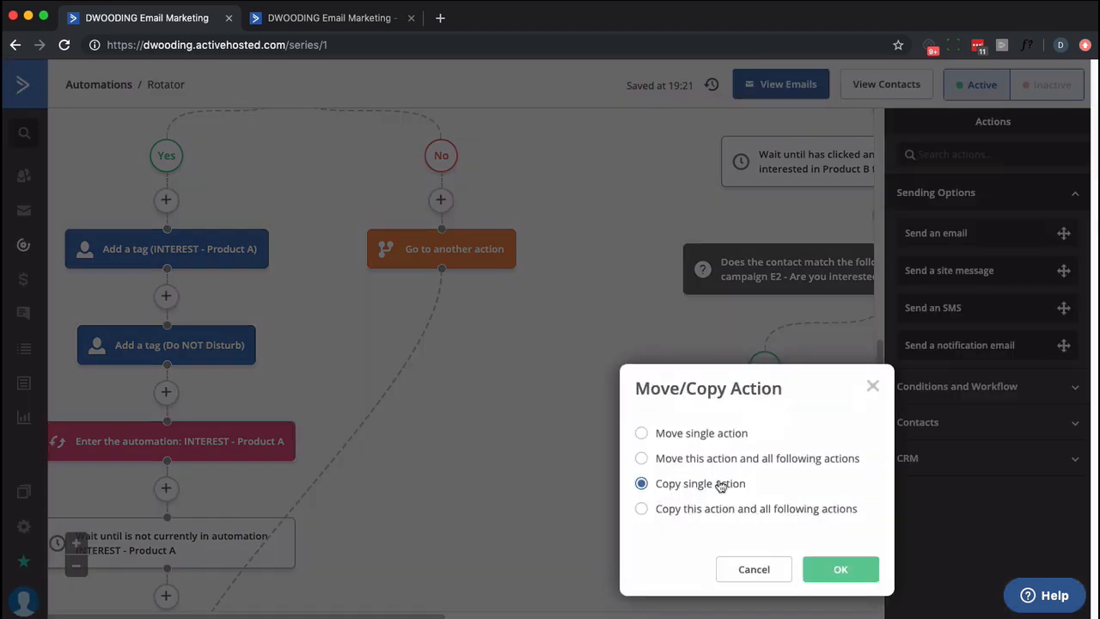
pyautogui.click(836, 570)
# Copy the single "Enter the automation: INTEREST - Product A" action to below the Do NOT Disturb tag in the Product B branch.
pyautogui.scroll(-3, 301, 286)
pyautogui.moveTo(307, 253); pyautogui.dragTo(867, 416)
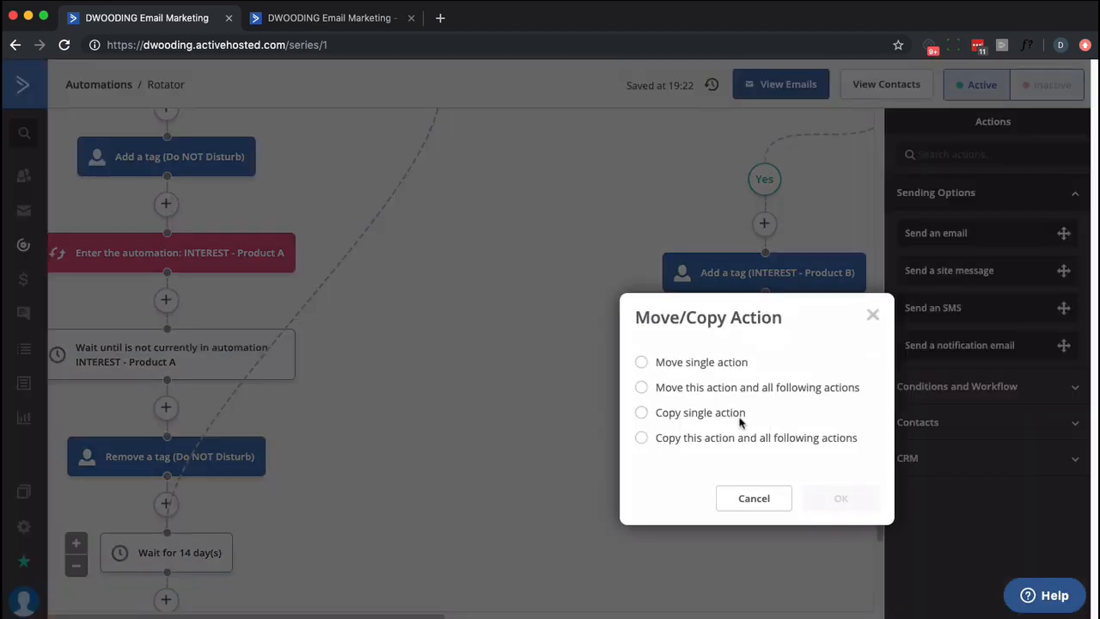
pyautogui.click(729, 416)
pyautogui.click(840, 496)
# Set the copied enter-automation action to start "INTEREST - Product B" and save it.
pyautogui.hscroll(3, 678, 594)
pyautogui.click(773, 464)
pyautogui.click(692, 444)
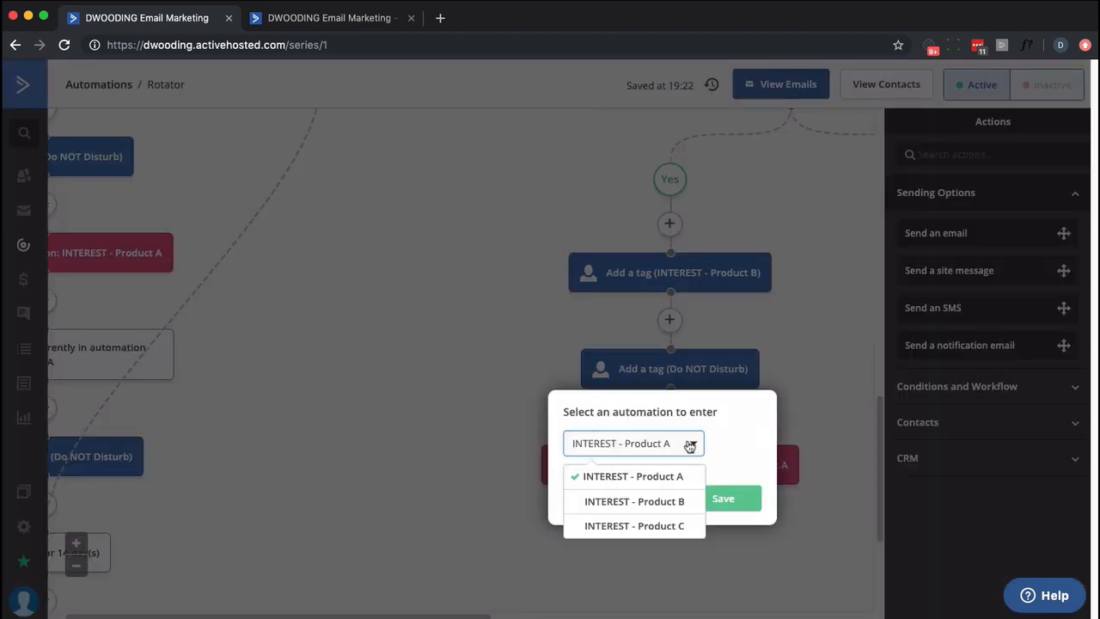
pyautogui.click(653, 499)
pyautogui.click(714, 500)
# Copy the single wait until the contact is not in automation INTEREST - Product A to below the enter-automation action for Product B.
pyautogui.moveTo(133, 374); pyautogui.dragTo(793, 513)
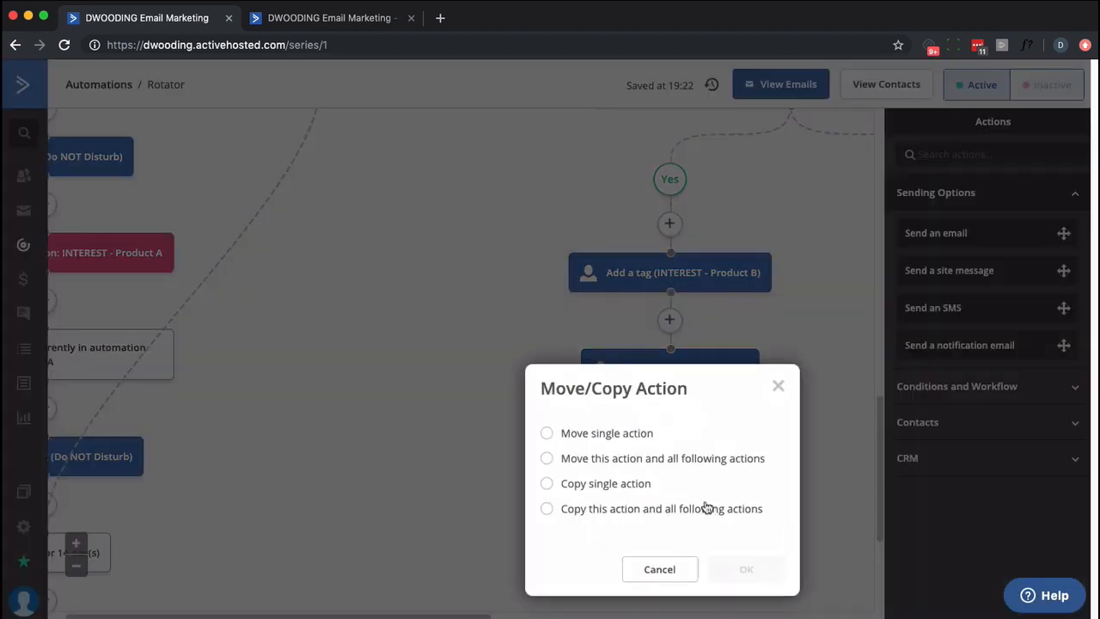
pyautogui.click(601, 483)
pyautogui.click(594, 570)
pyautogui.scroll(-1, 757, 571)
pyautogui.click(746, 587)
# Change the copied wait condition to not currently in automation "INTEREST - Product B" and save it with no time limit.
pyautogui.scroll(-2, 747, 577)
pyautogui.click(680, 470)
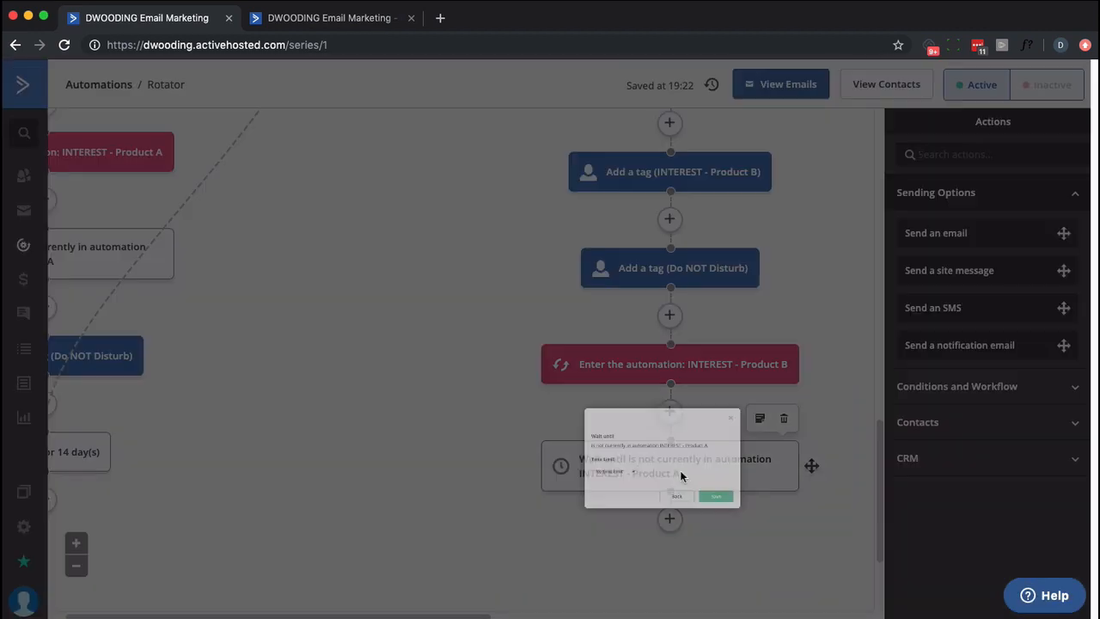
pyautogui.click(683, 428)
pyautogui.click(596, 220)
pyautogui.click(589, 276)
pyautogui.click(819, 382)
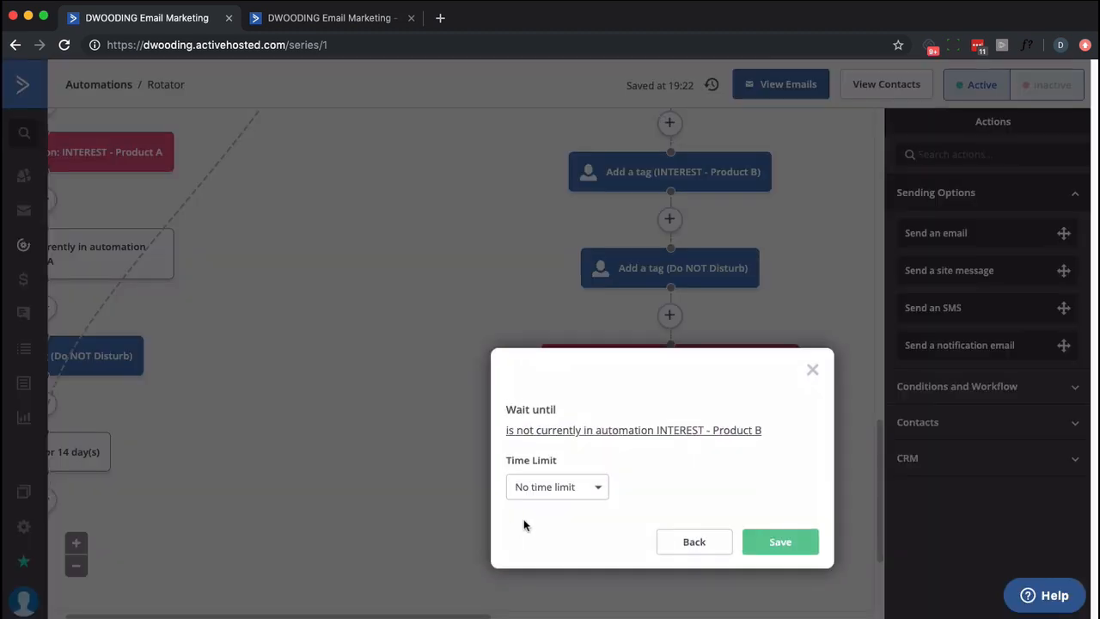
pyautogui.click(779, 540)
# Copy the "Remove a tag (Do NOT Disturb)" action to below the INTEREST - Product B wait.
pyautogui.hscroll(-3, 490, 599)
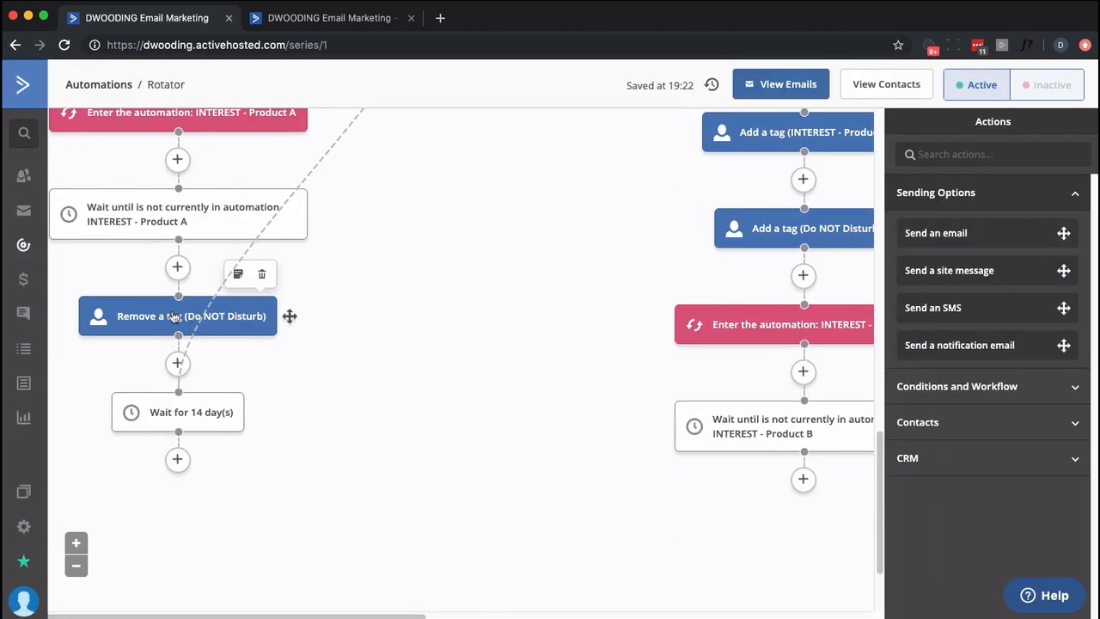
pyautogui.moveTo(287, 316); pyautogui.dragTo(778, 488)
pyautogui.click(879, 560)
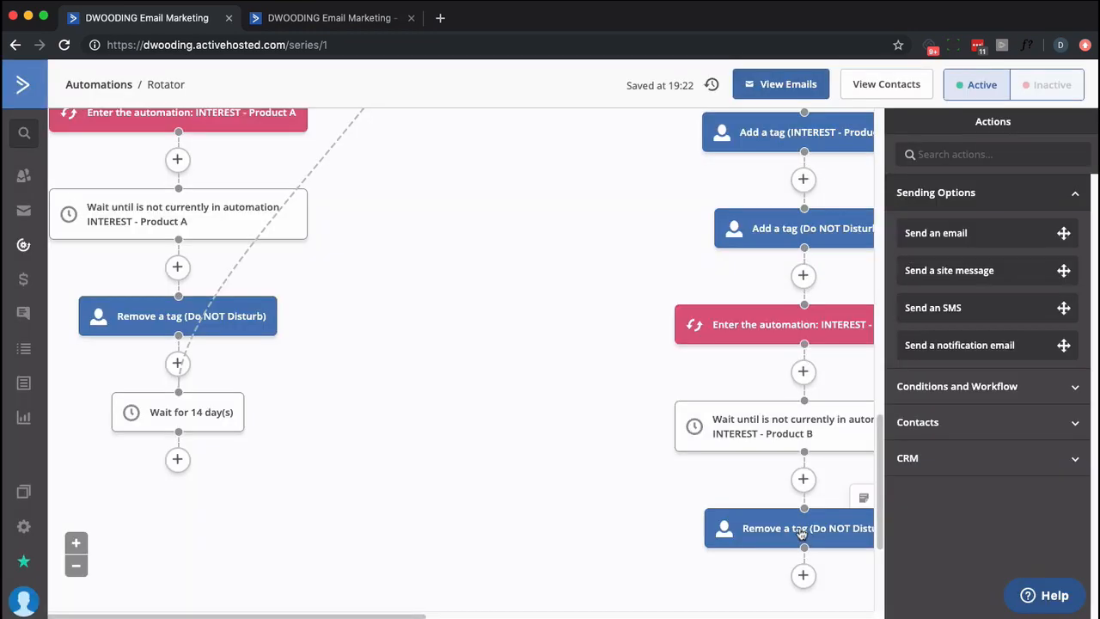
# Copy the single "Wait for 14 day(s)" action to the end of the Product B branch, keeping waiting contacts at their current position.
pyautogui.scroll(4, 356, 432)
pyautogui.scroll(-5, 354, 433)
pyautogui.moveTo(255, 317); pyautogui.dragTo(866, 494)
pyautogui.click(764, 477)
pyautogui.click(870, 590)
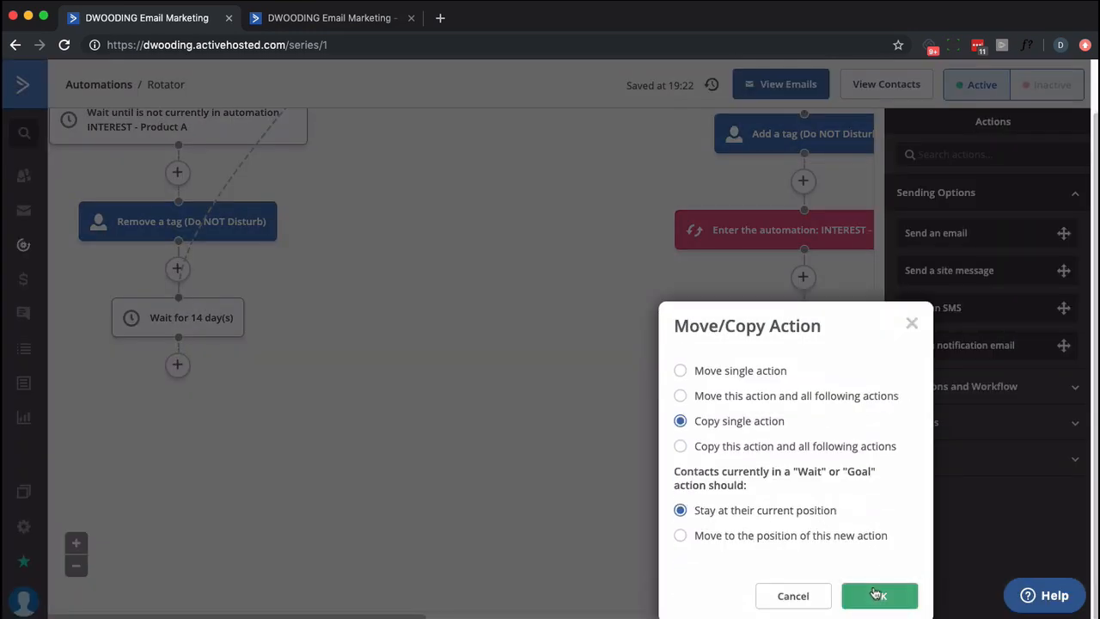
# Examine how the Product A and Product B branches run from their condition splits down to the 14-day waits, including their No paths.
pyautogui.scroll(15, 409, 413)
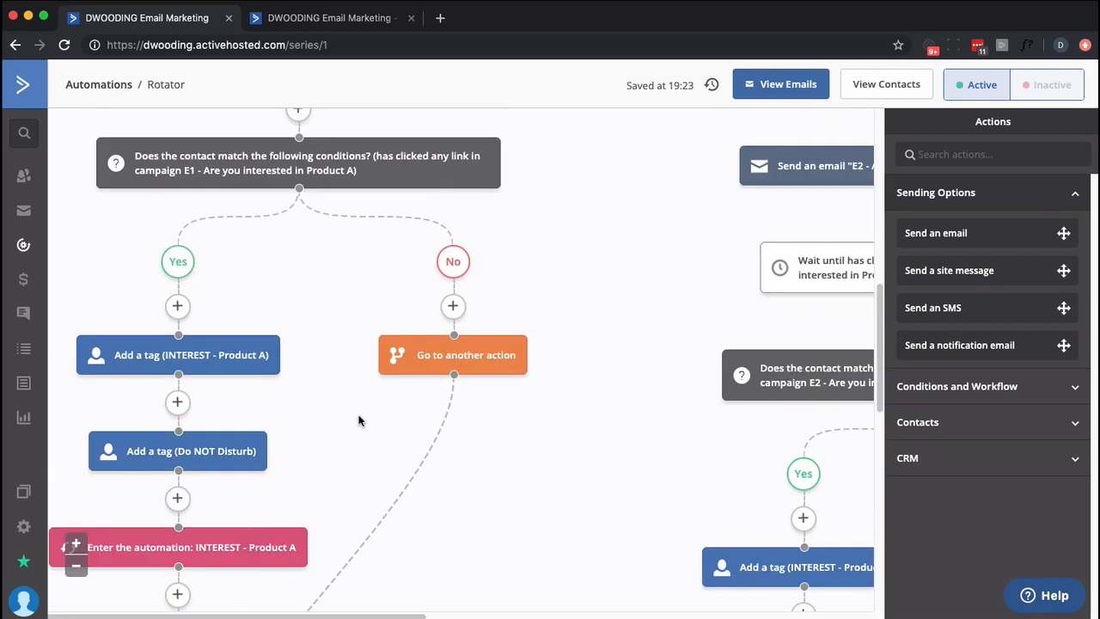
pyautogui.scroll(-7, 363, 419)
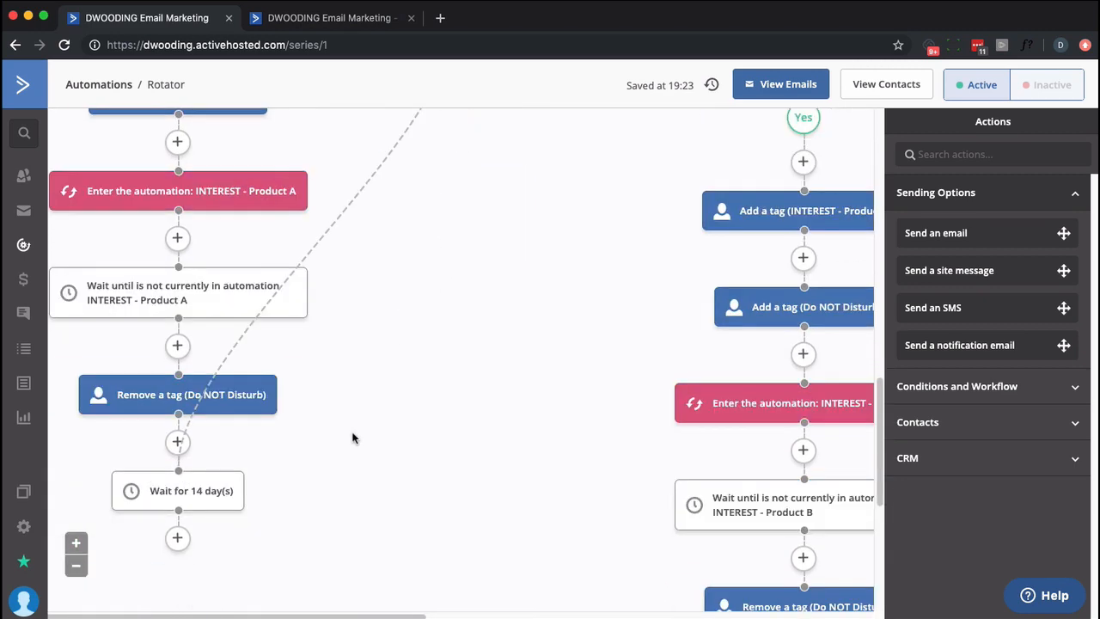
pyautogui.scroll(5, 381, 449)
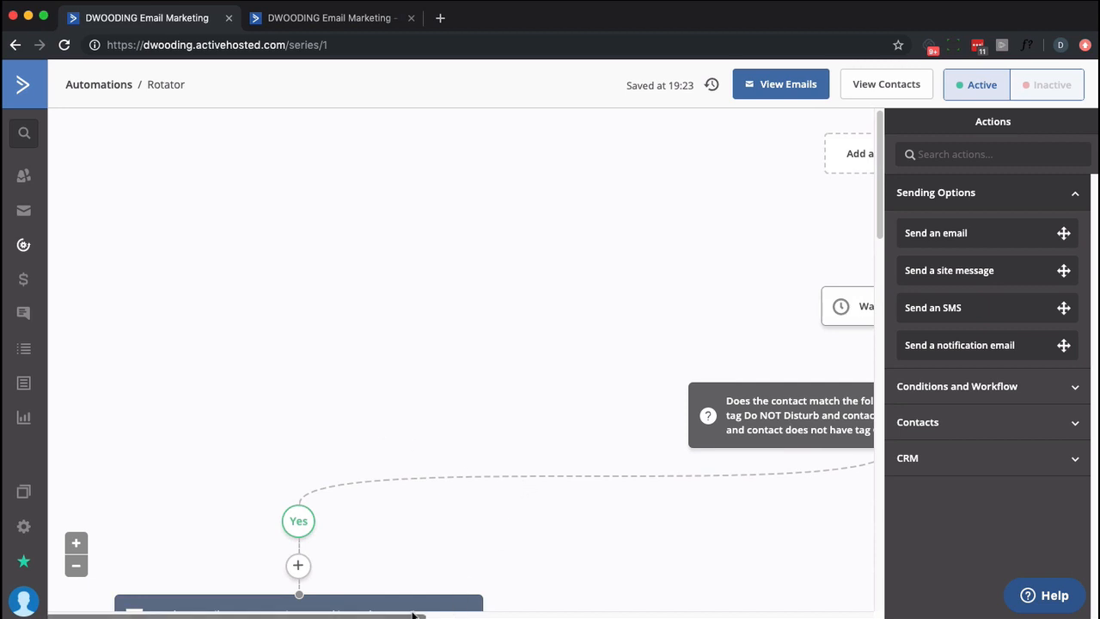
pyautogui.moveTo(418, 614); pyautogui.dragTo(599, 615)
pyautogui.scroll(-3, 613, 568)
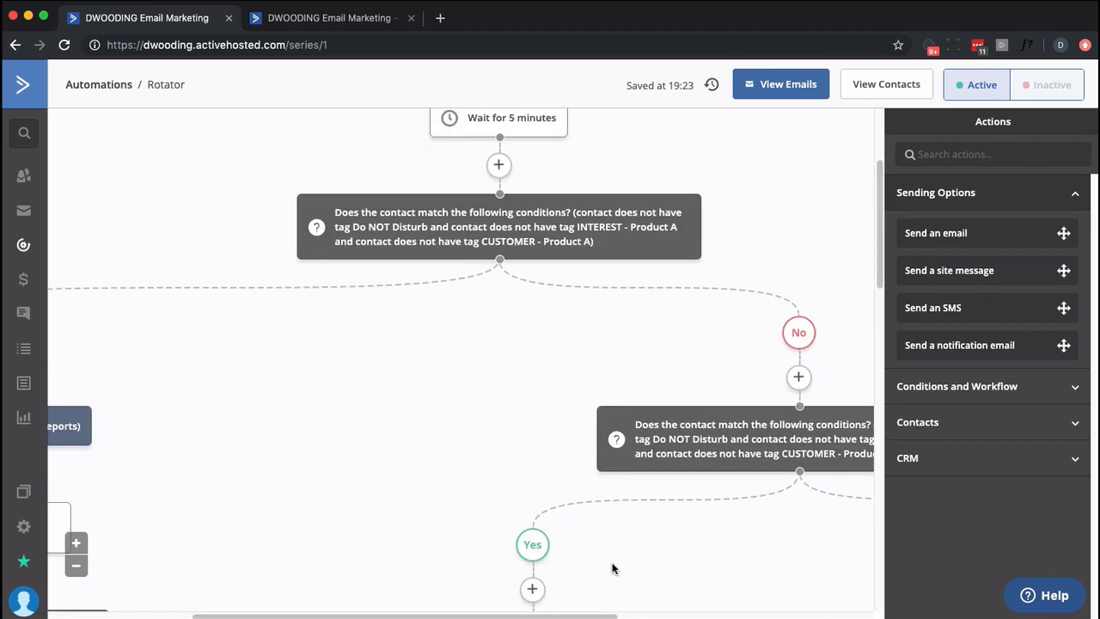
pyautogui.scroll(-1, 613, 567)
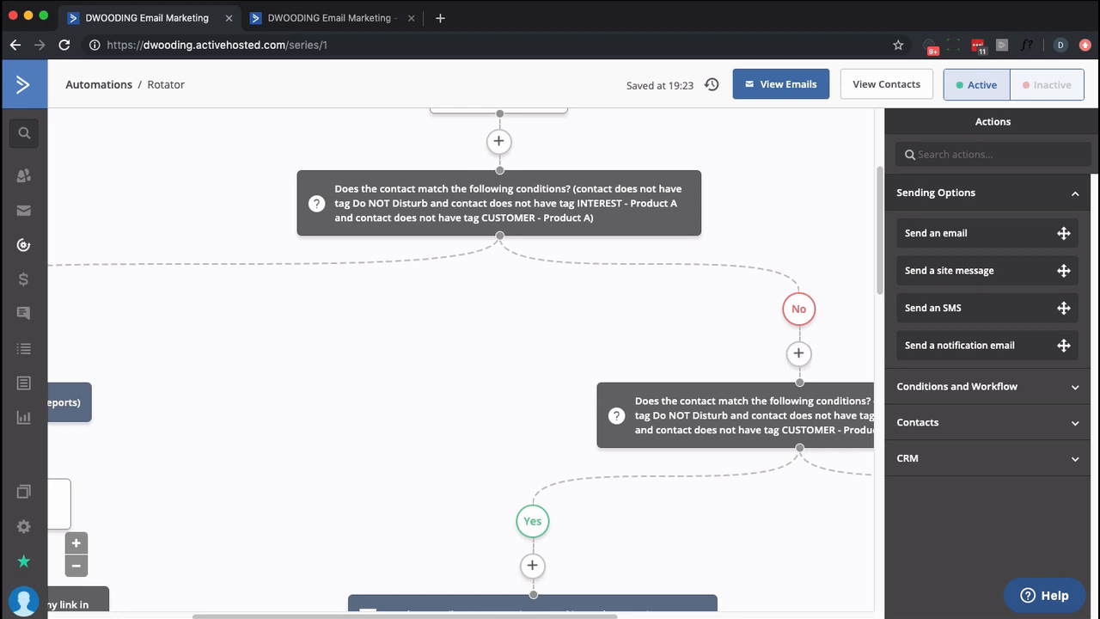
pyautogui.scroll(-10, 294, 442)
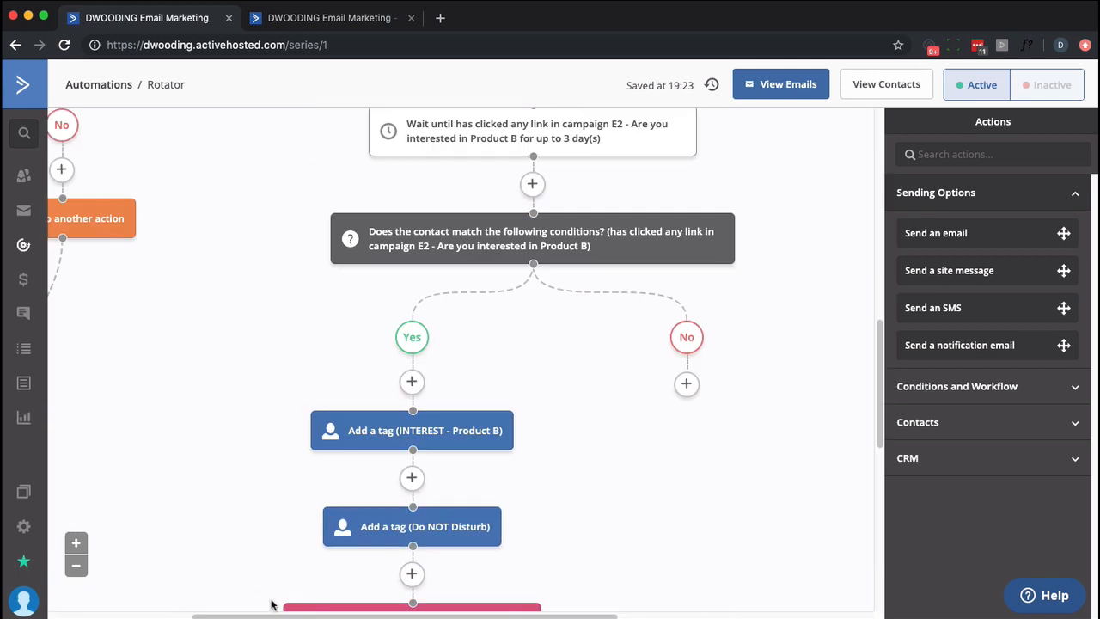
pyautogui.moveTo(266, 615); pyautogui.dragTo(95, 615)
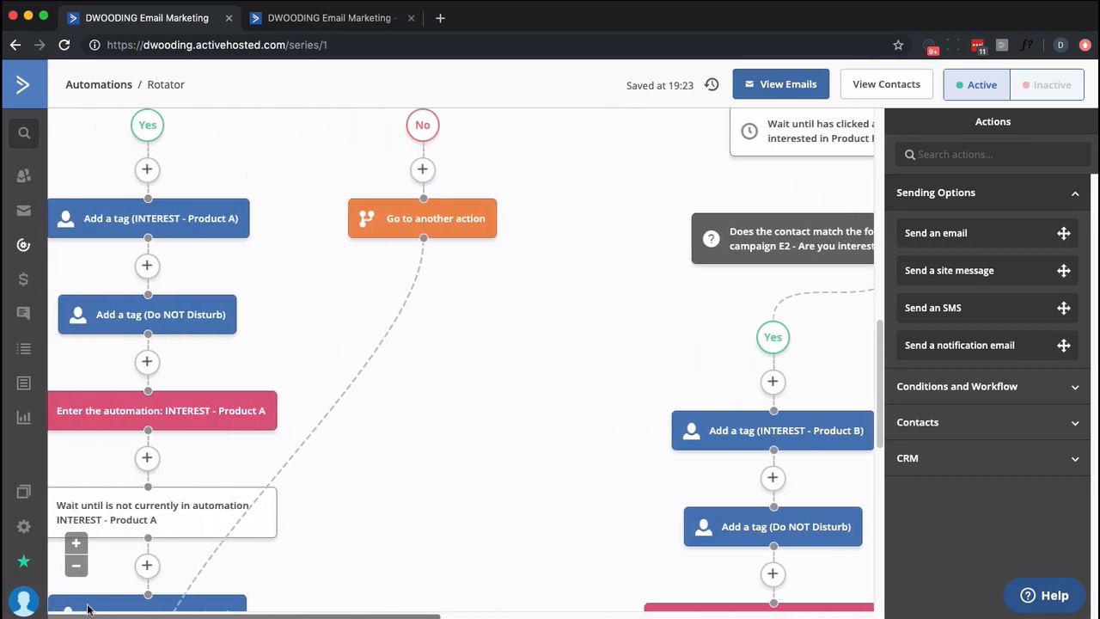
pyautogui.scroll(-2, 275, 539)
pyautogui.scroll(-2, 275, 539)
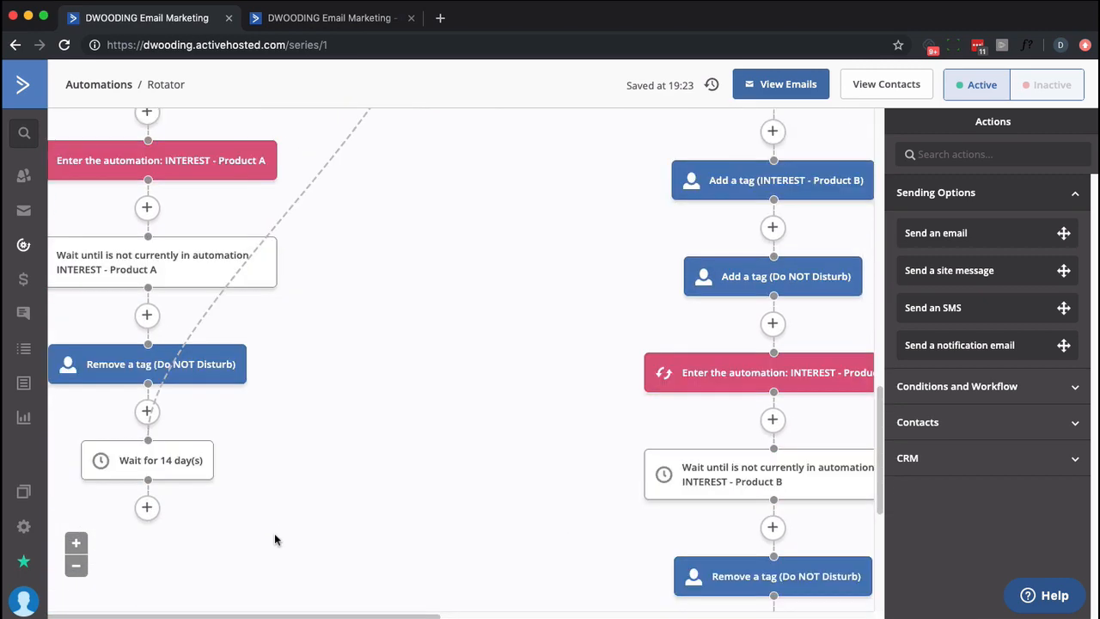
pyautogui.press('super+minus')
pyautogui.press('super+minus')
pyautogui.press('super+minus')
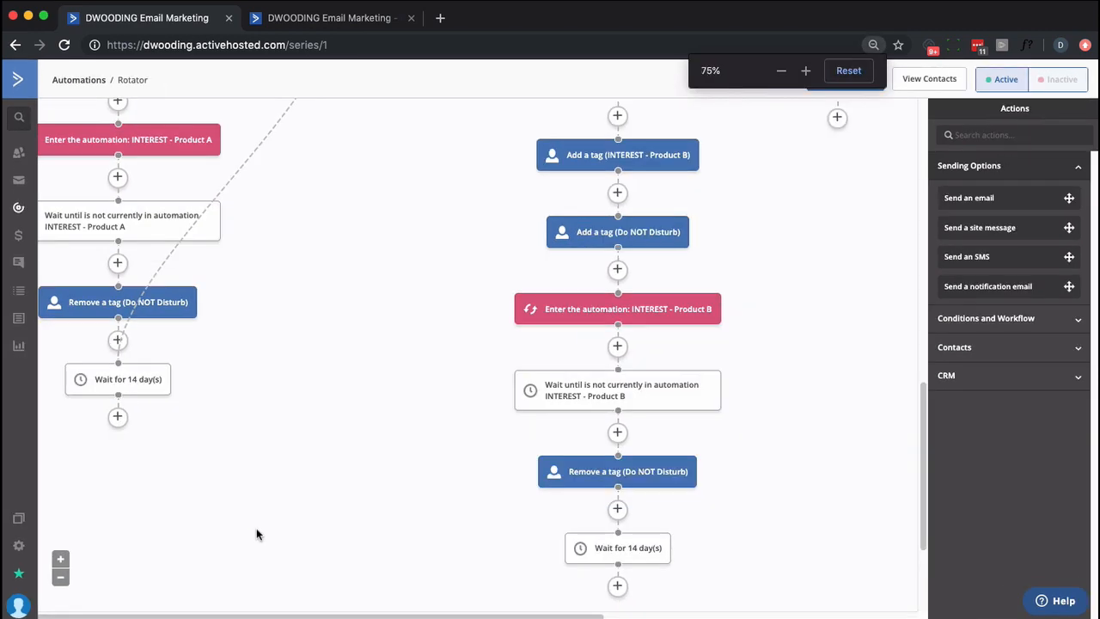
pyautogui.scroll(3, 338, 398)
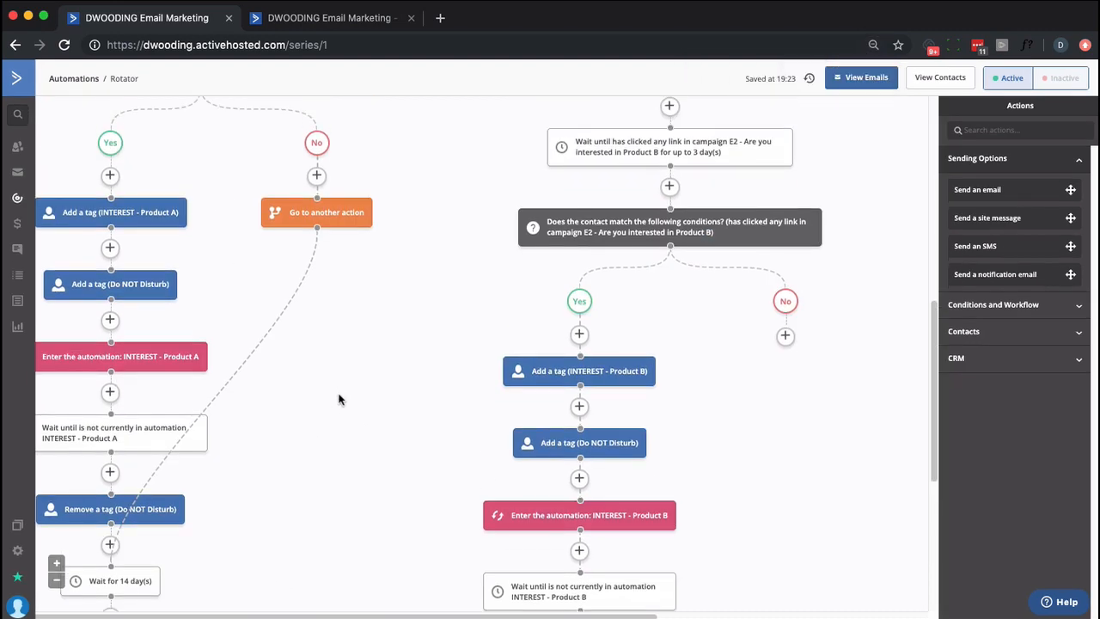
# Add a Go to action after the Product A branch's 14-day wait and connect it to the Product B tag condition.
pyautogui.scroll(4, 338, 398)
pyautogui.scroll(-3, 339, 398)
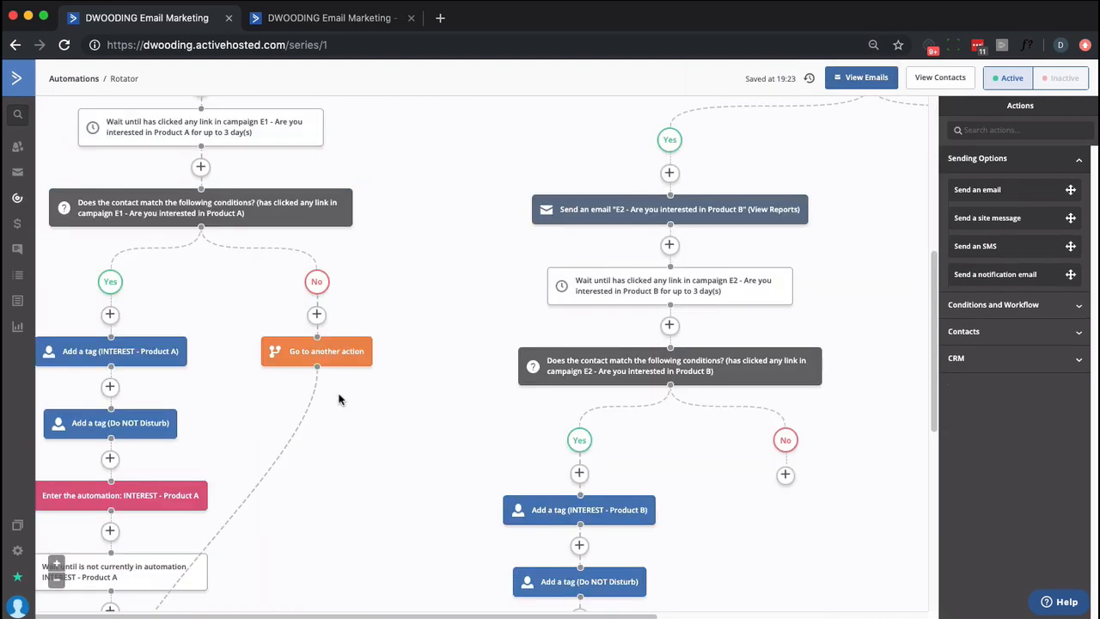
pyautogui.scroll(-3, 338, 398)
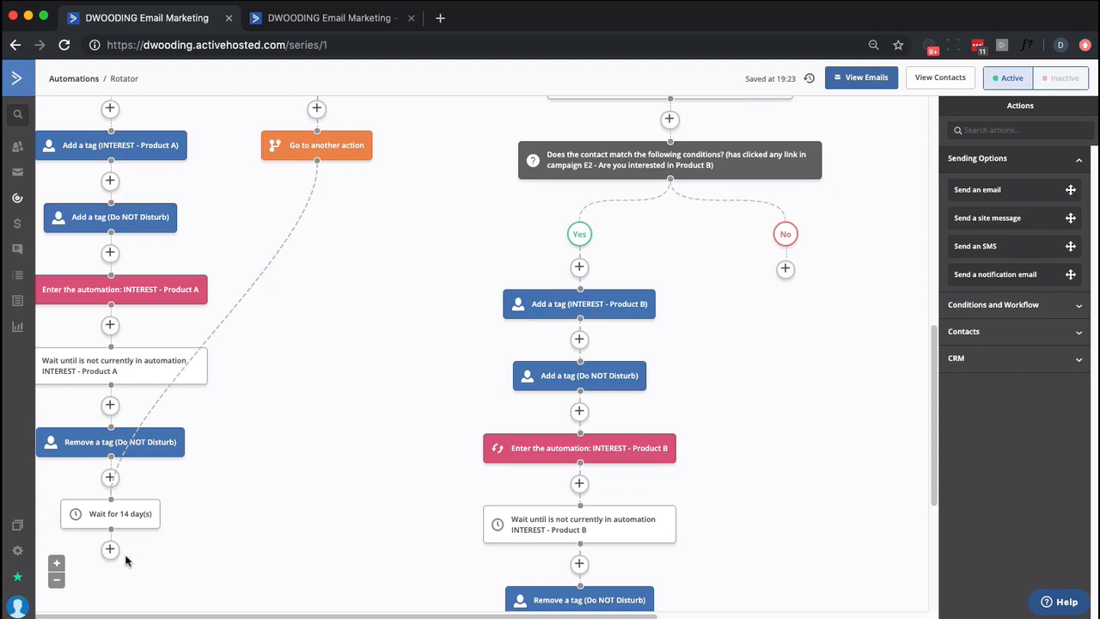
pyautogui.click(114, 551)
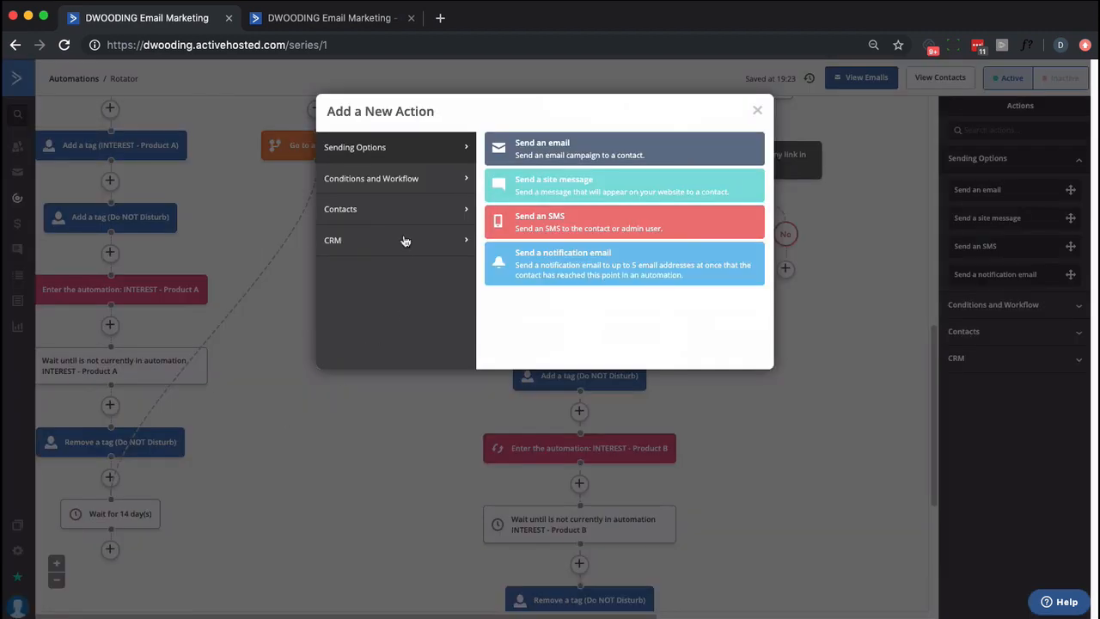
pyautogui.click(398, 179)
pyautogui.click(518, 270)
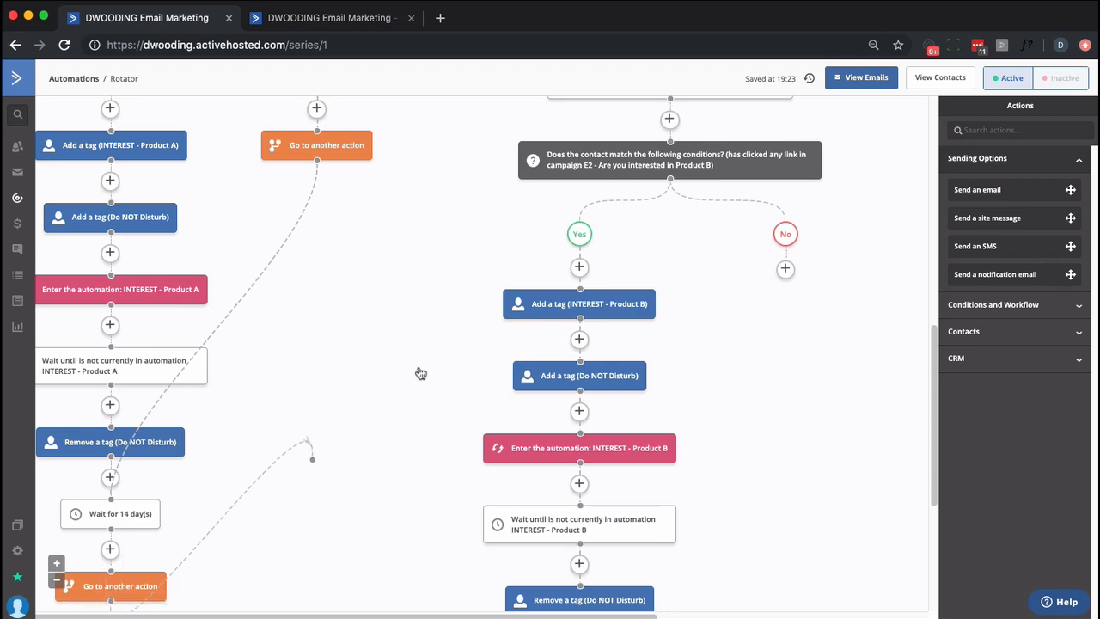
pyautogui.moveTo(805, 88); pyautogui.dragTo(869, 315)
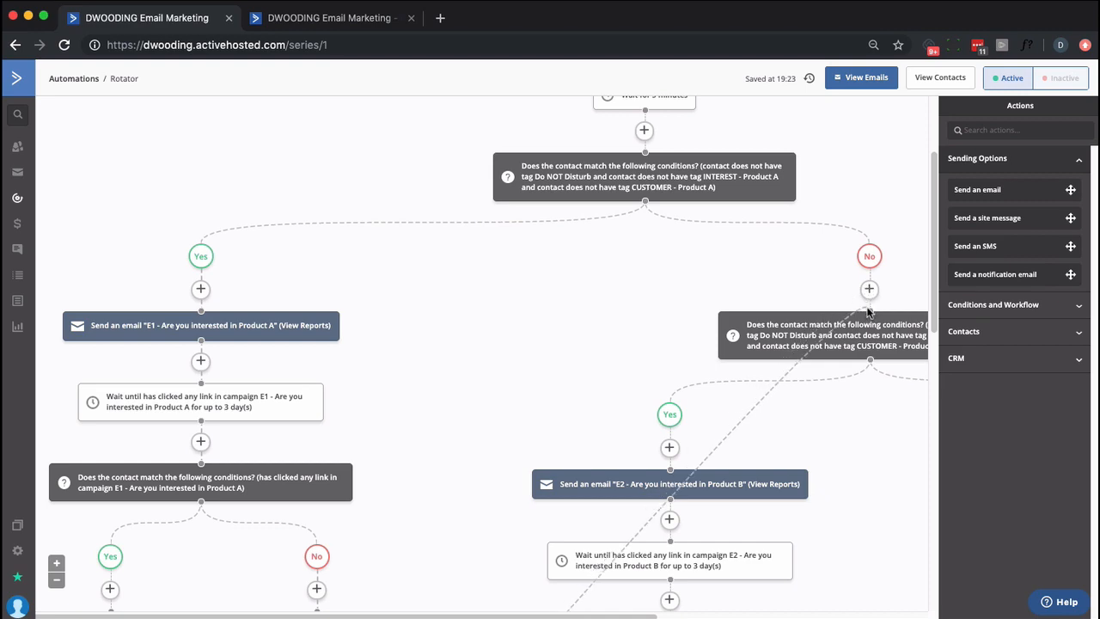
# Examine how the Product A branch ends and leads into the Product B email, wait and click condition.
pyautogui.scroll(-6, 375, 381)
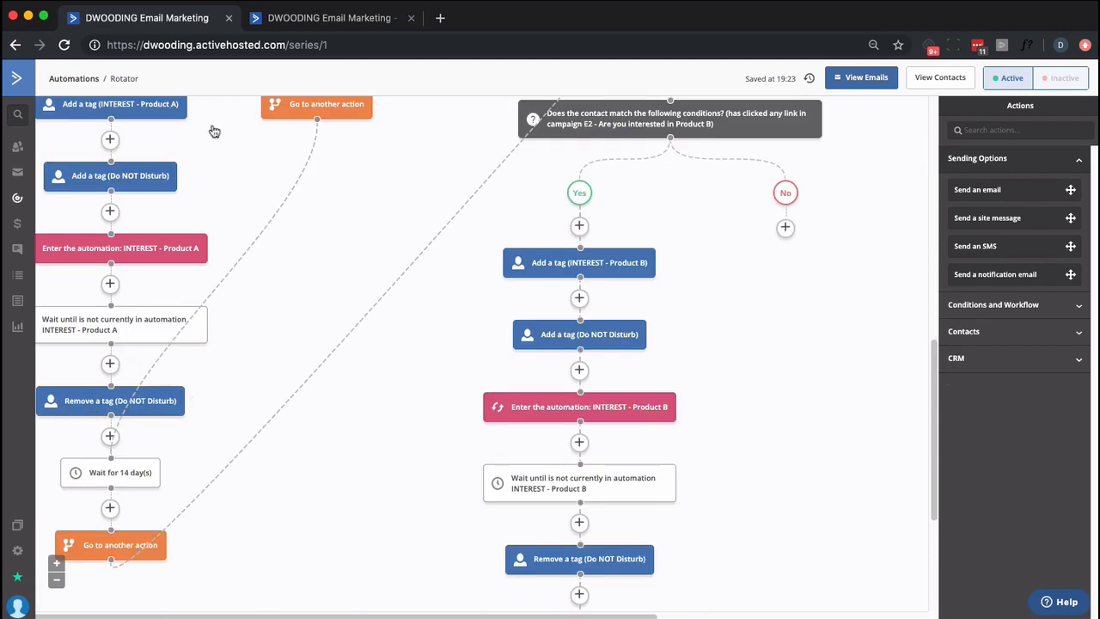
pyautogui.scroll(1, 125, 367)
pyautogui.scroll(2, 178, 357)
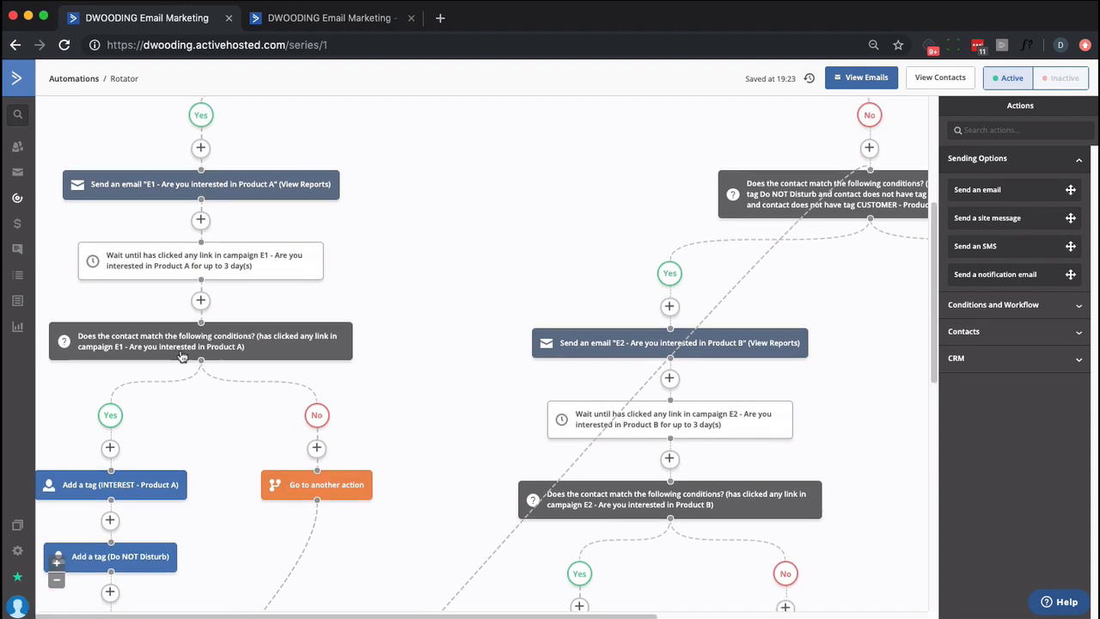
pyautogui.scroll(-3, 875, 275)
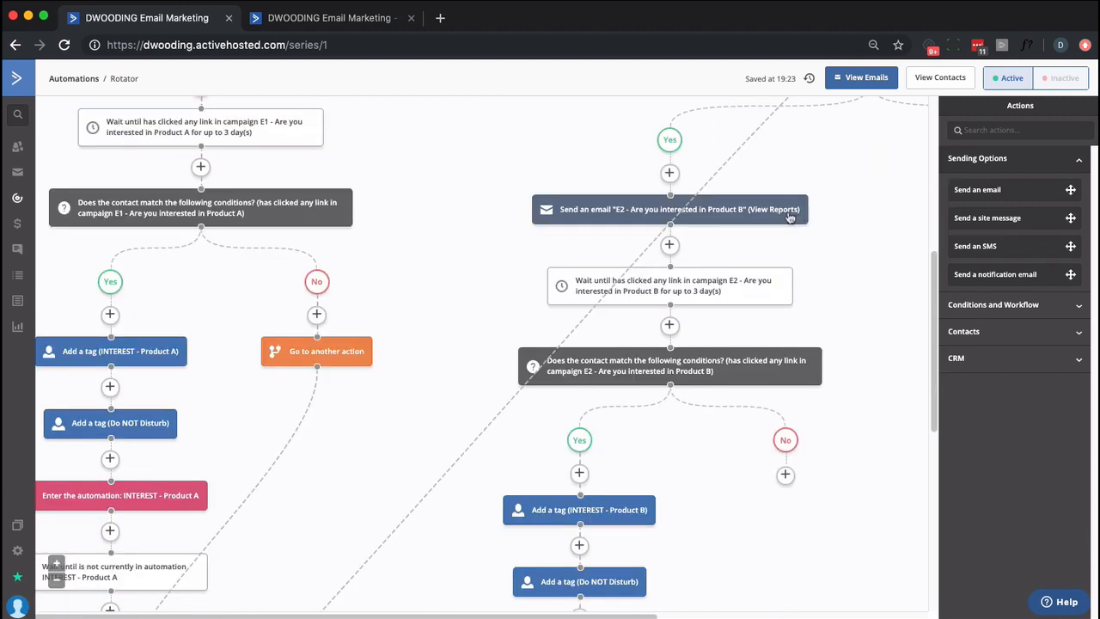
pyautogui.moveTo(740, 275)
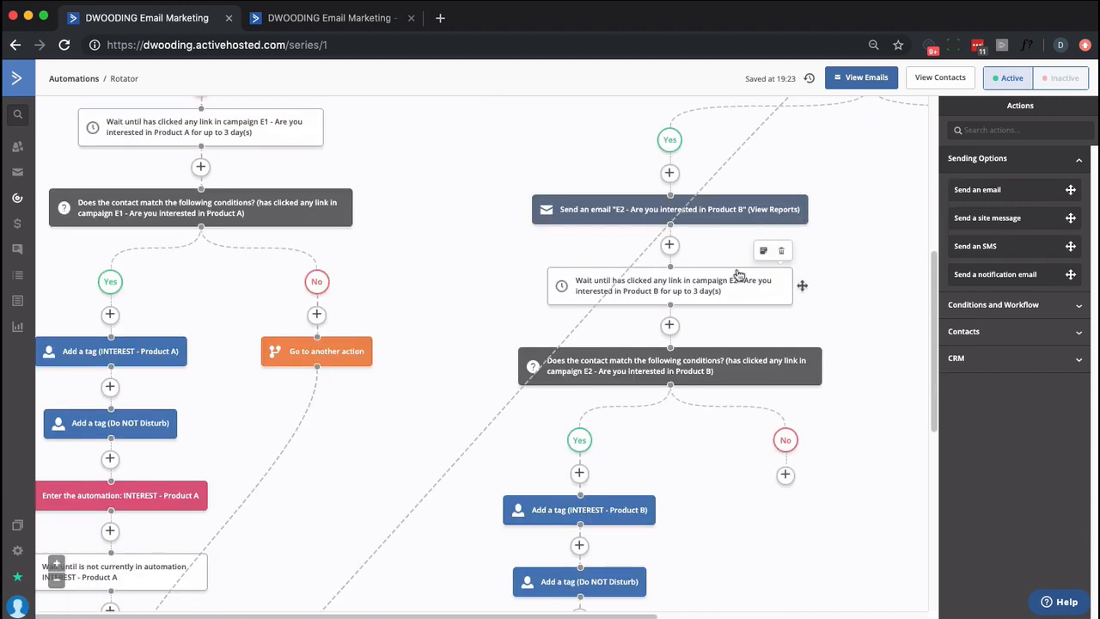
pyautogui.scroll(-3, 737, 275)
pyautogui.hscroll(5, 737, 275)
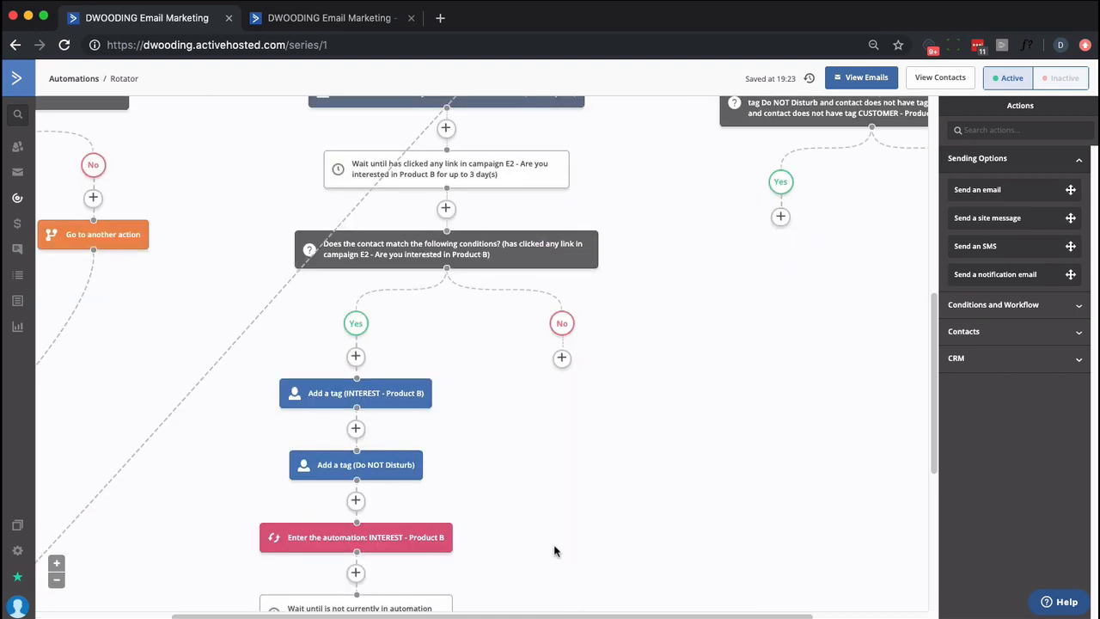
# Add a Go to action on the No path of the E2 click condition and connect it to Product B's 14-day wait.
pyautogui.press('super+equal')
pyautogui.press('super+equal')
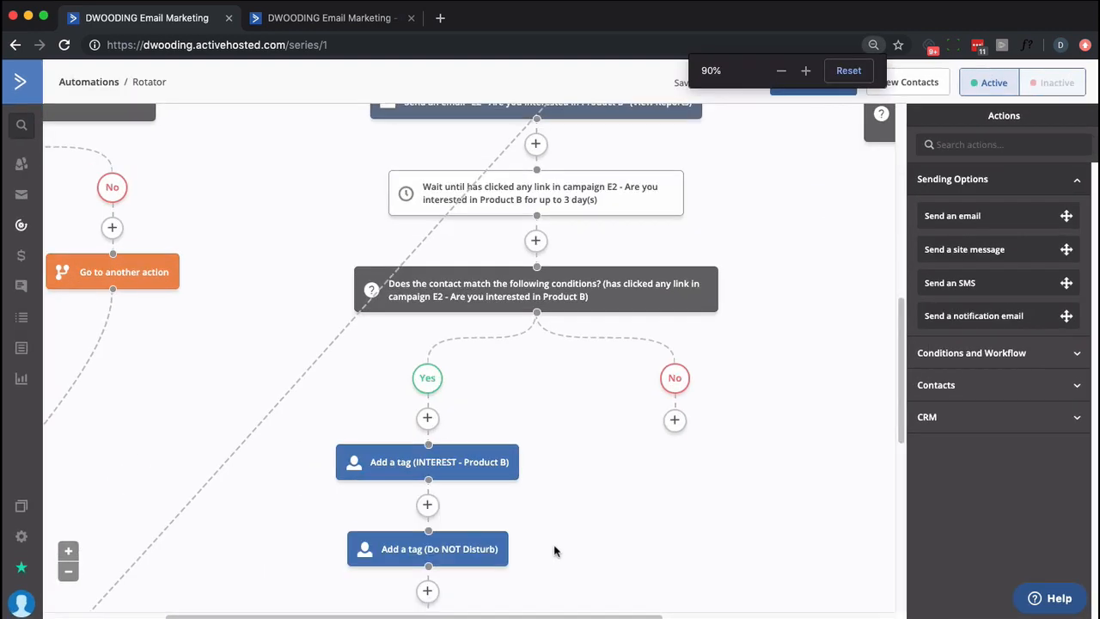
pyautogui.press('super+equal')
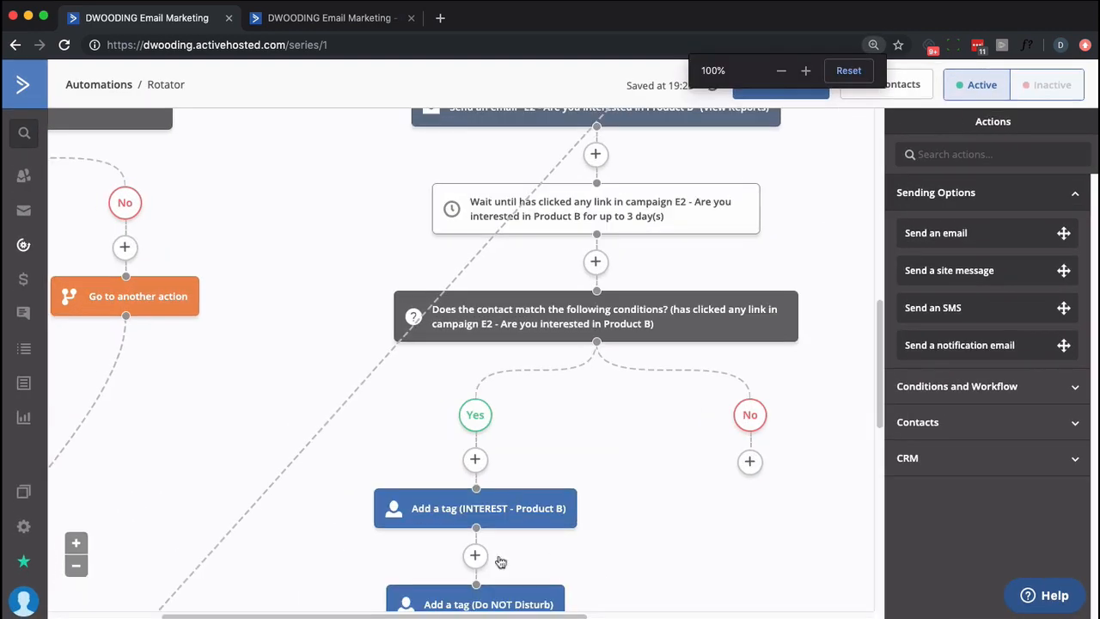
pyautogui.scroll(-2, 634, 505)
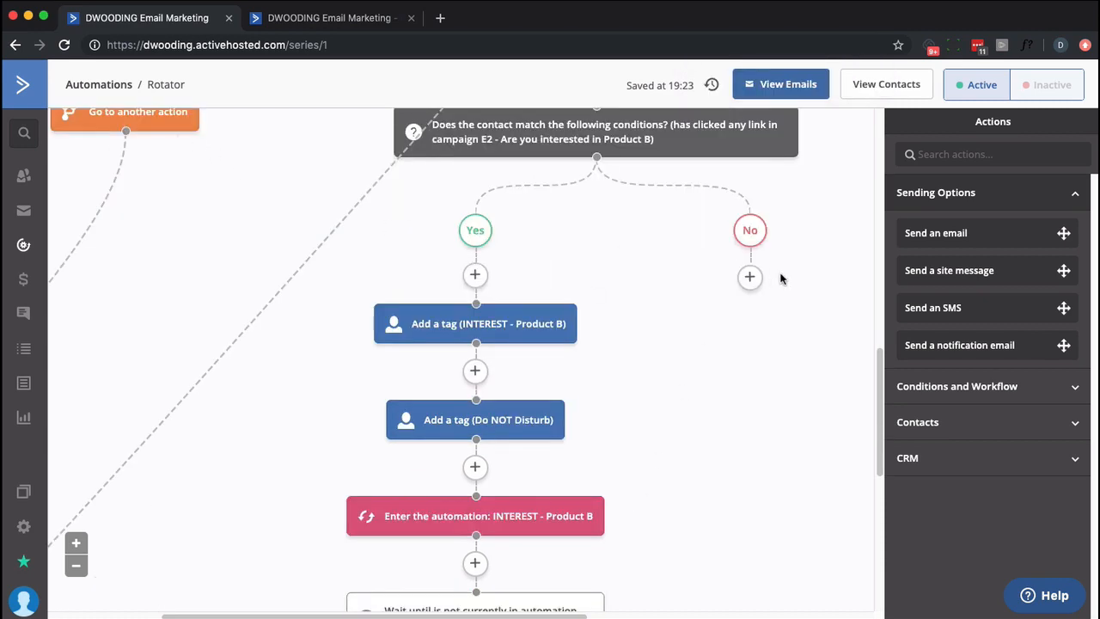
pyautogui.click(749, 278)
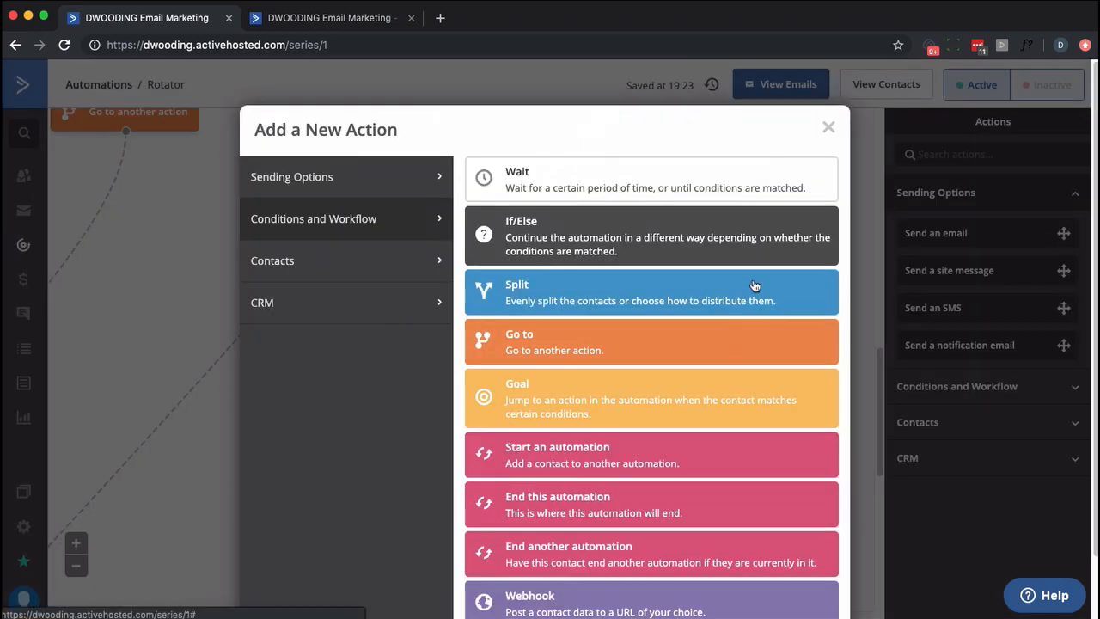
pyautogui.click(565, 350)
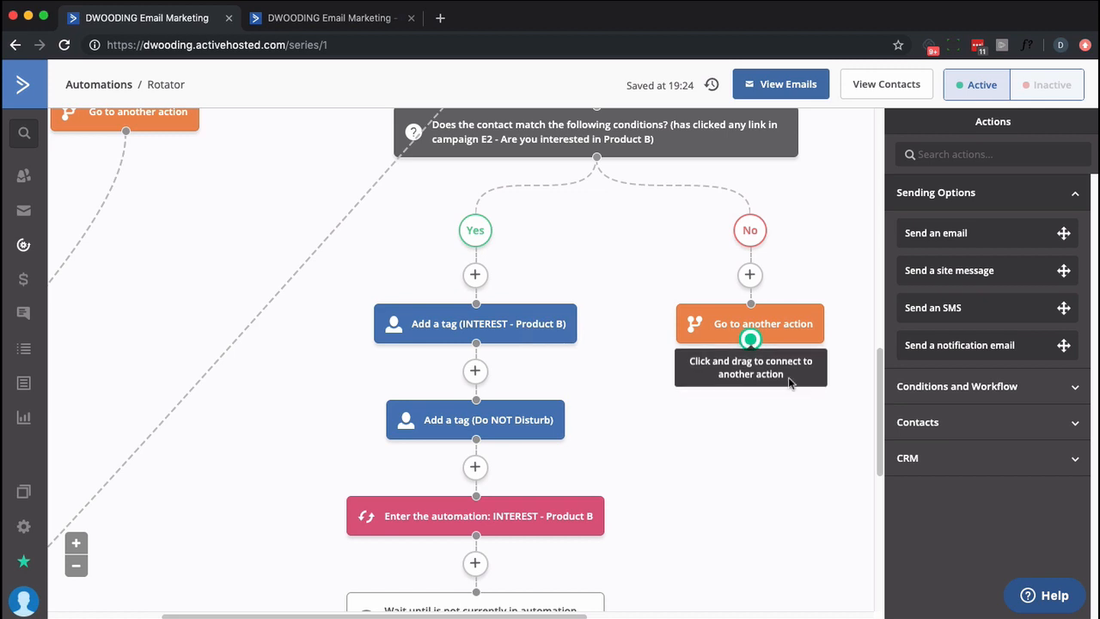
pyautogui.scroll(-2, 801, 427)
pyautogui.scroll(-2, 801, 427)
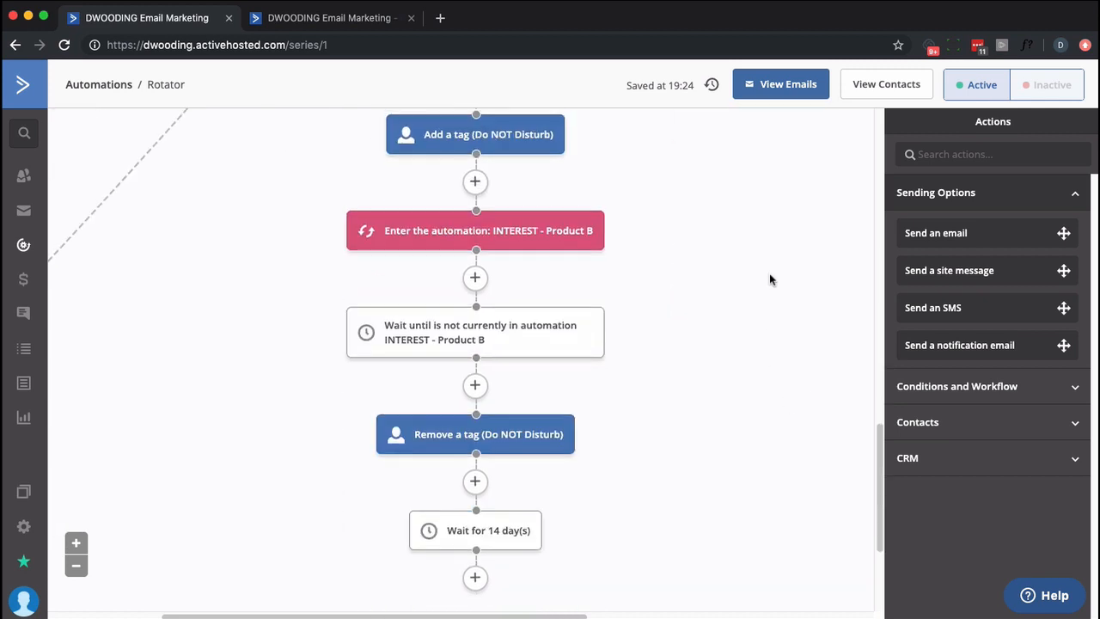
pyautogui.scroll(1, 768, 278)
pyautogui.scroll(1, 769, 282)
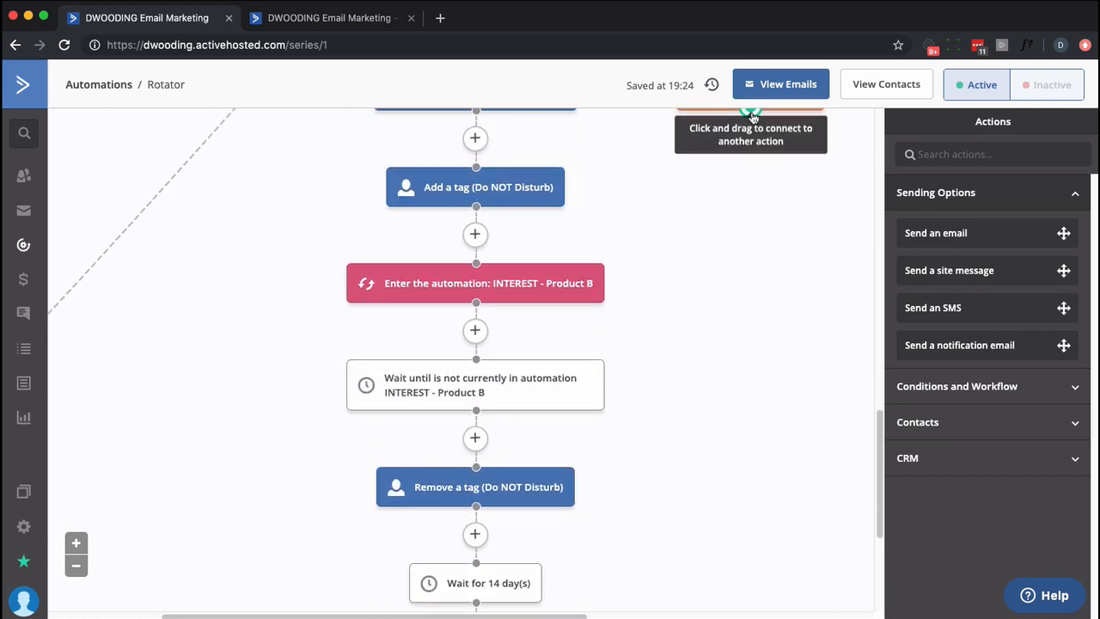
pyautogui.moveTo(751, 112); pyautogui.dragTo(494, 563)
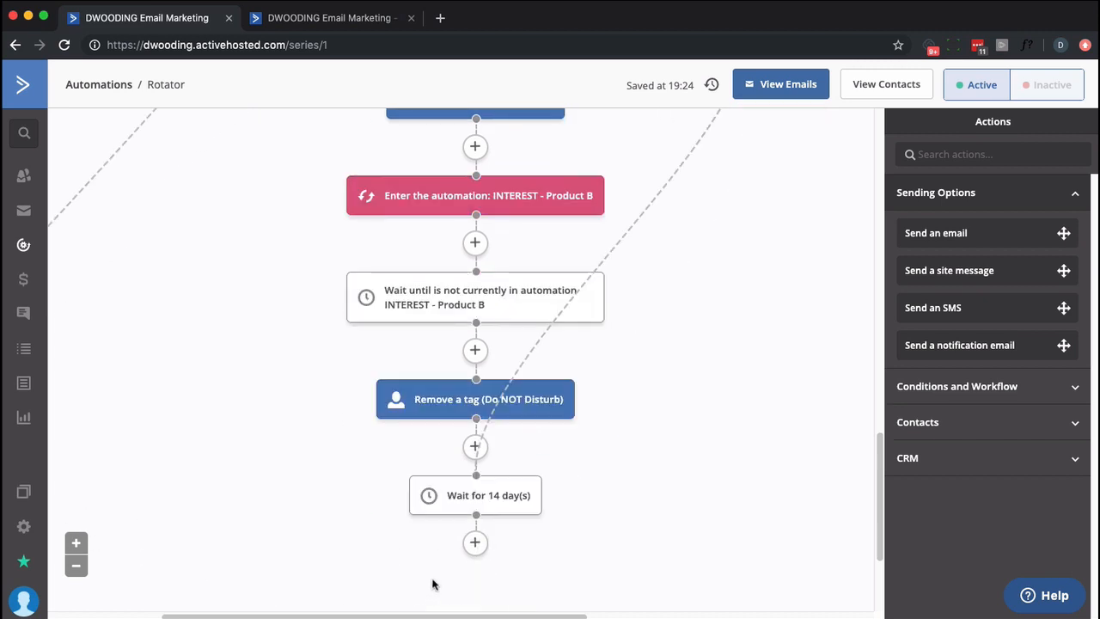
# Add a Go to action after the Product B branch's 14-day wait and connect it to the Product C tag condition.
pyautogui.click(474, 542)
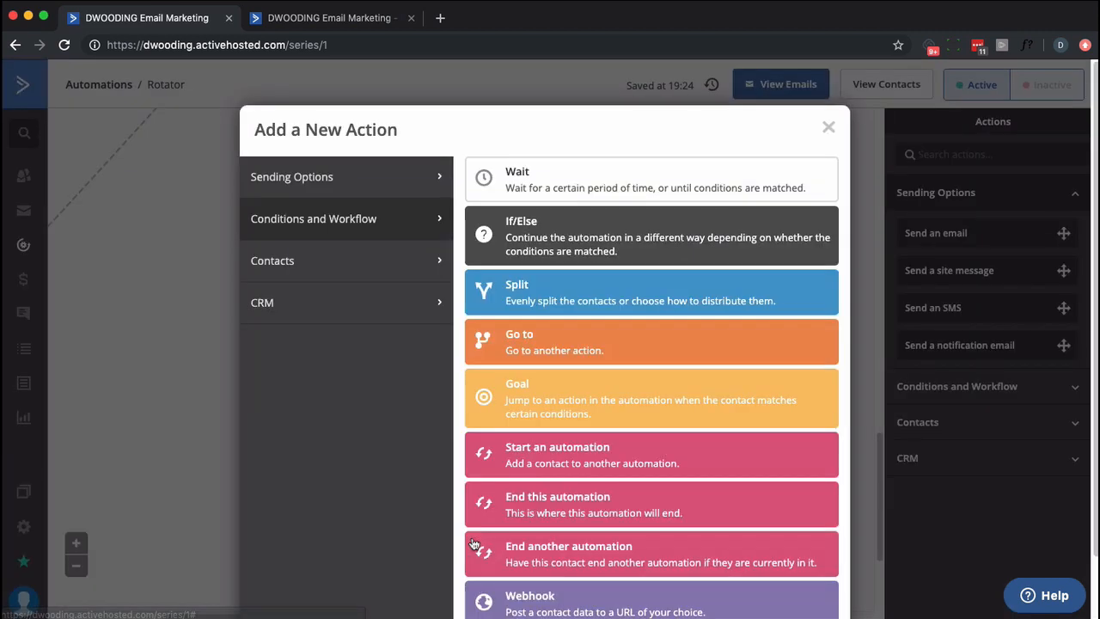
pyautogui.click(527, 358)
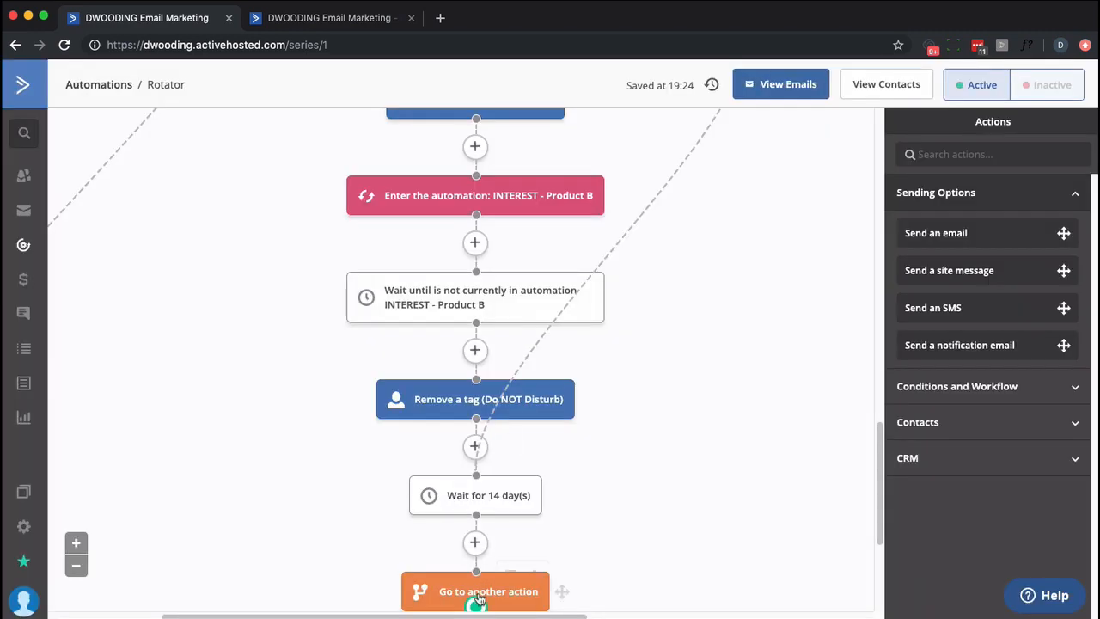
pyautogui.moveTo(478, 606); pyautogui.dragTo(583, 244)
pyautogui.scroll(3, 327, 290)
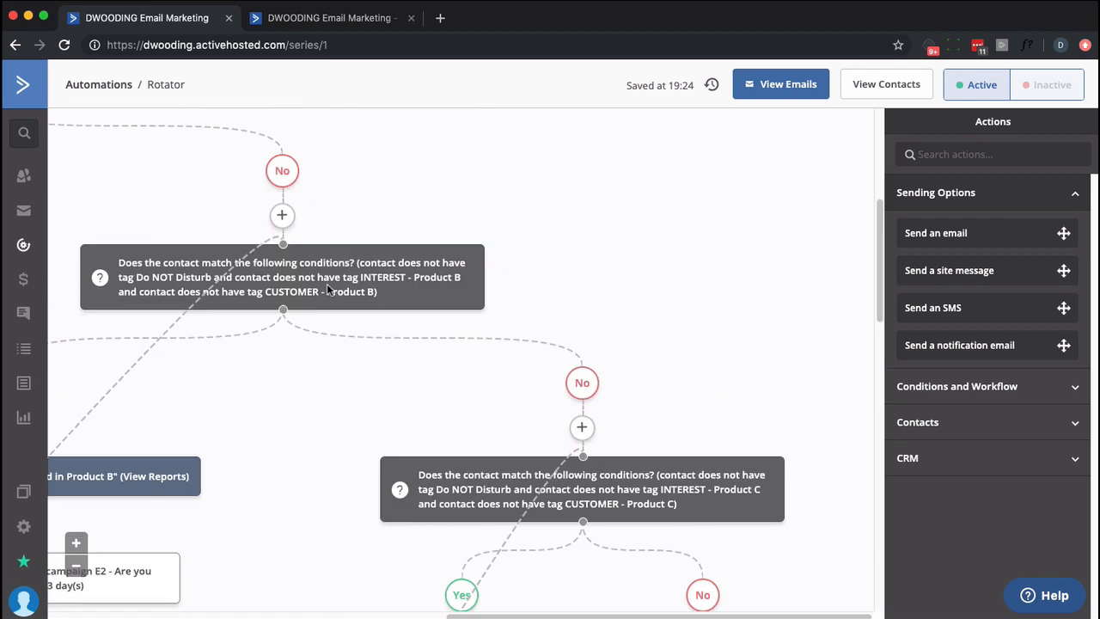
# Examine how the Go to links join the Product A, B and C branches and where the Product C paths start.
pyautogui.moveTo(450, 616); pyautogui.dragTo(98, 593)
pyautogui.scroll(1, 429, 347)
pyautogui.scroll(-2, 429, 347)
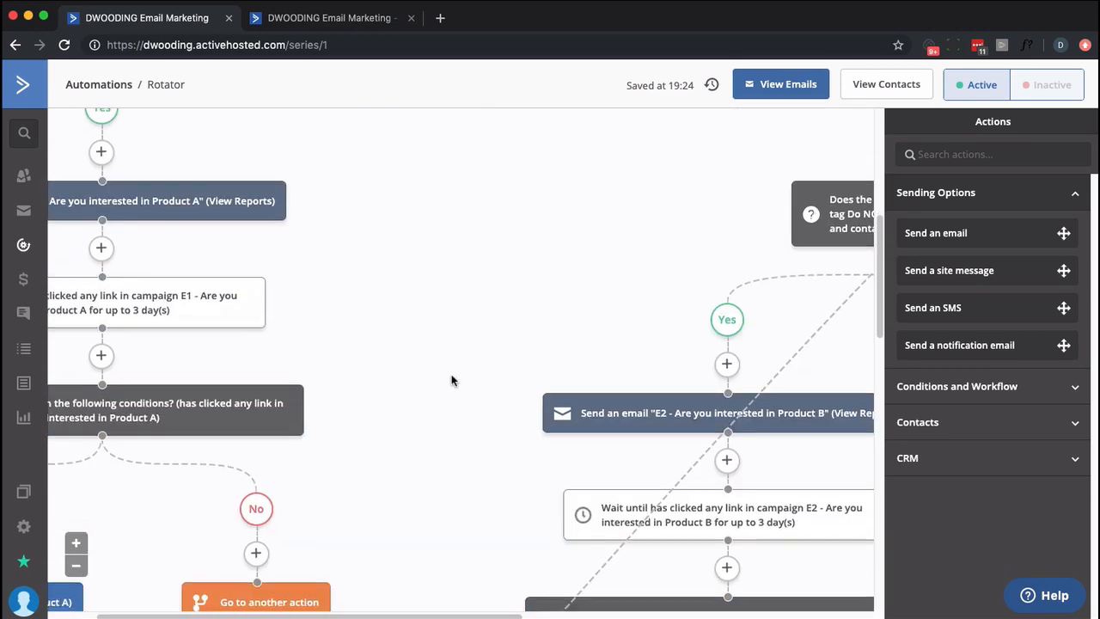
pyautogui.scroll(-3, 451, 381)
pyautogui.moveTo(485, 616); pyautogui.dragTo(778, 610)
pyautogui.scroll(-1, 702, 504)
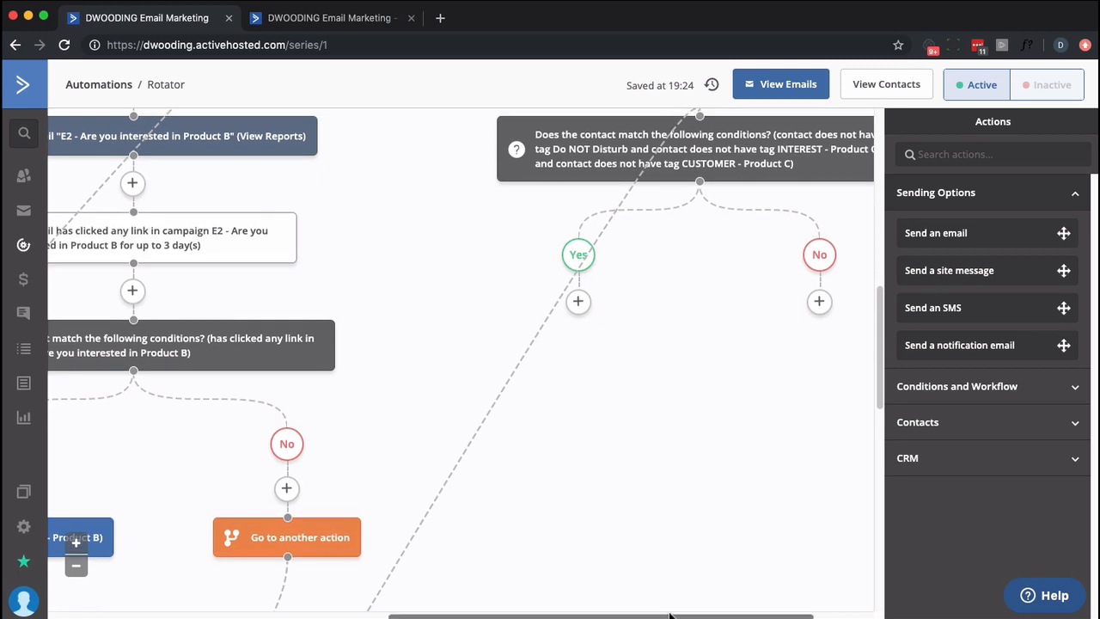
pyautogui.moveTo(668, 615); pyautogui.dragTo(715, 614)
pyautogui.scroll(1, 579, 570)
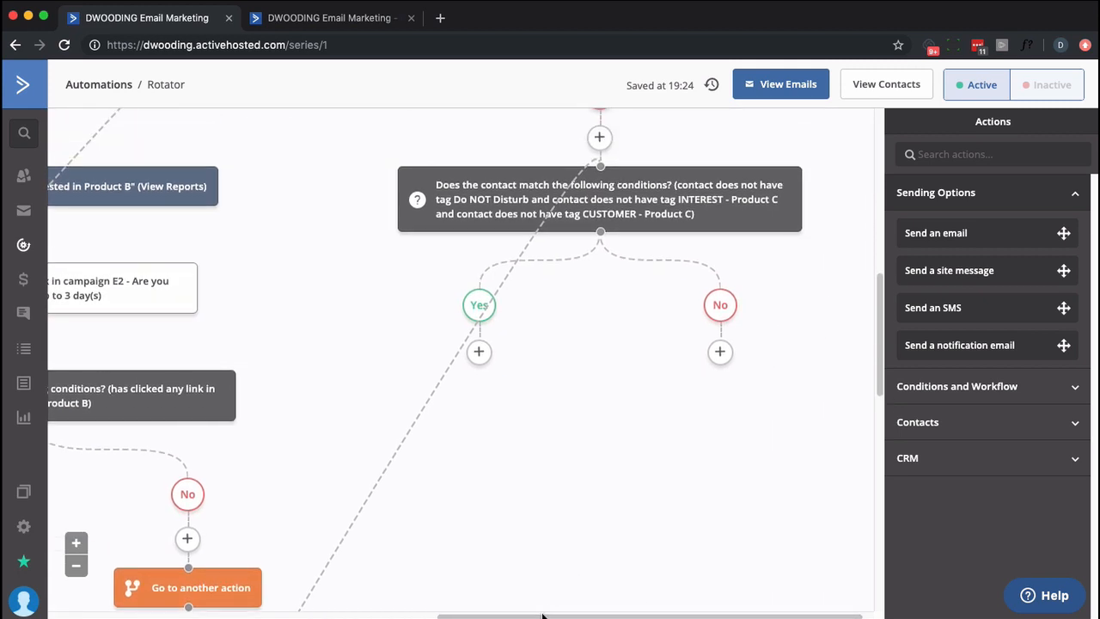
pyautogui.moveTo(542, 616); pyautogui.dragTo(437, 614)
pyautogui.scroll(2, 643, 451)
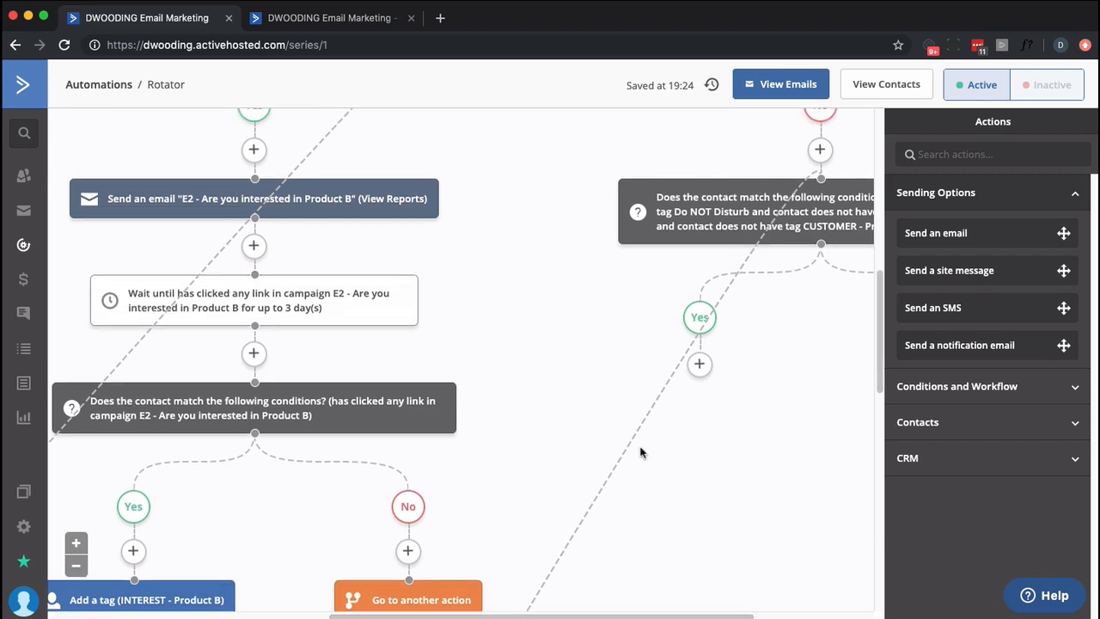
# Copy the E2 email action to the Product C condition's Yes path and create a new email named "E3 - Are you interested in Product C".
pyautogui.moveTo(319, 287); pyautogui.dragTo(855, 462)
pyautogui.click(644, 452)
pyautogui.click(756, 536)
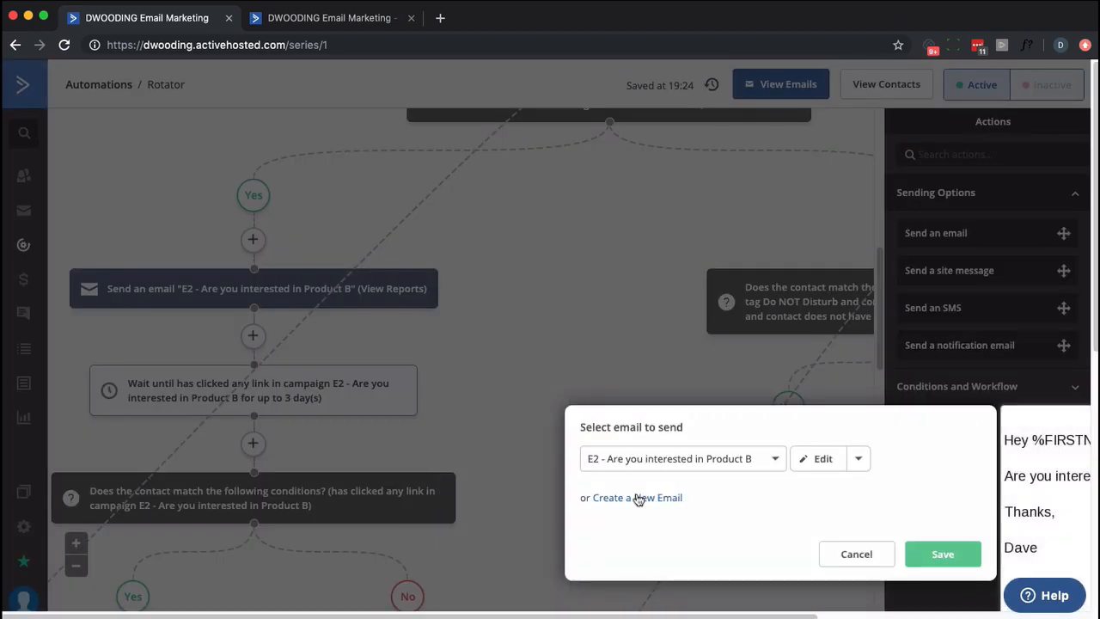
pyautogui.click(636, 498)
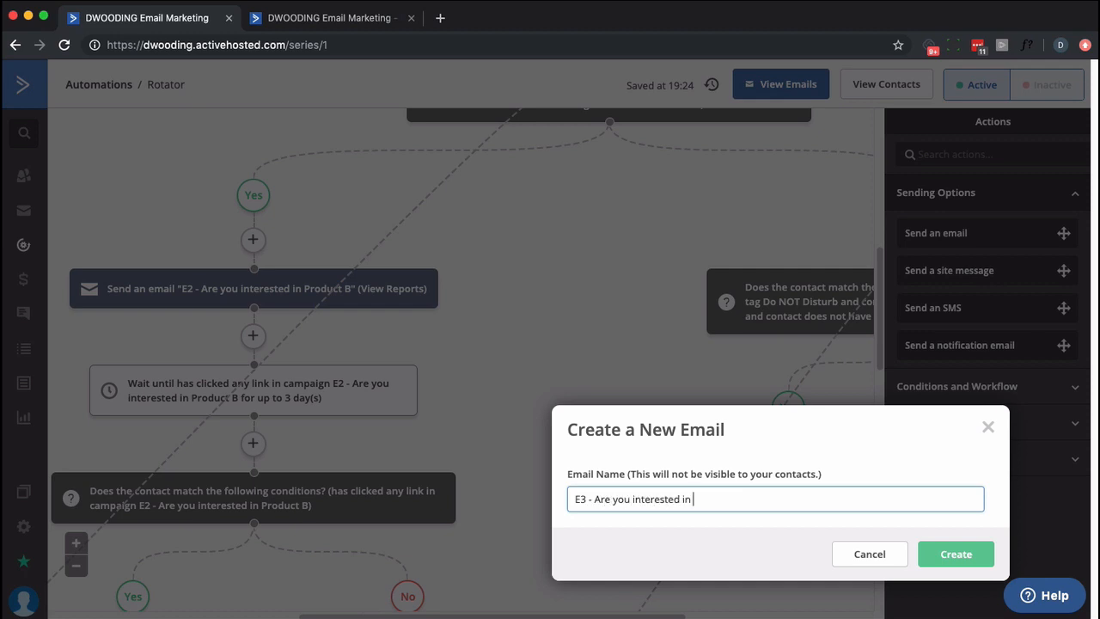
pyautogui.moveTo(591, 499); pyautogui.dragTo(793, 500)
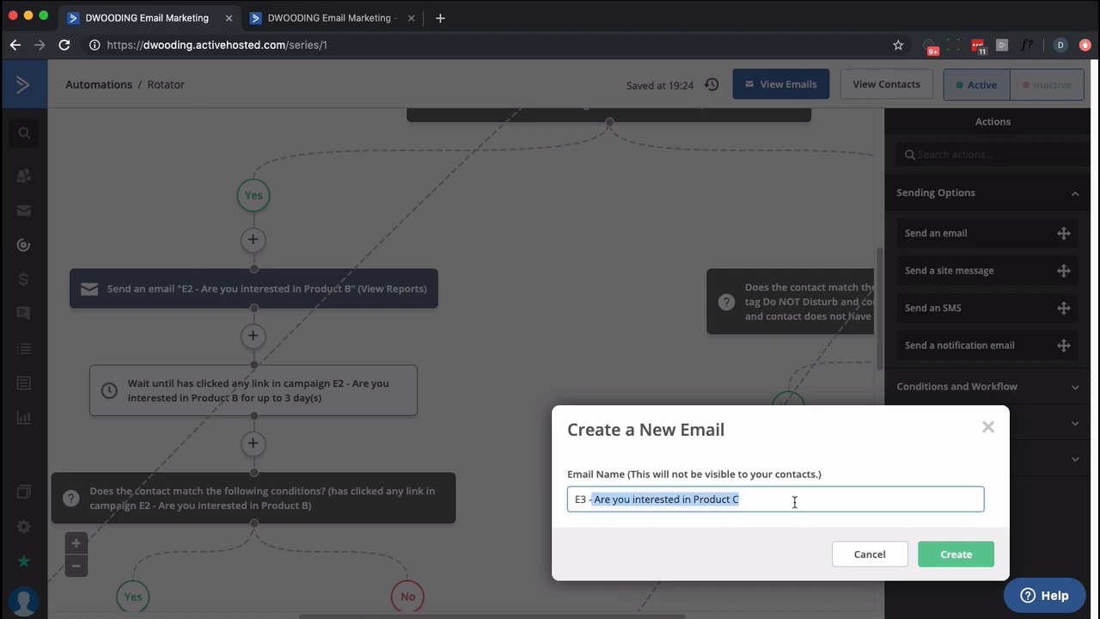
pyautogui.click(955, 553)
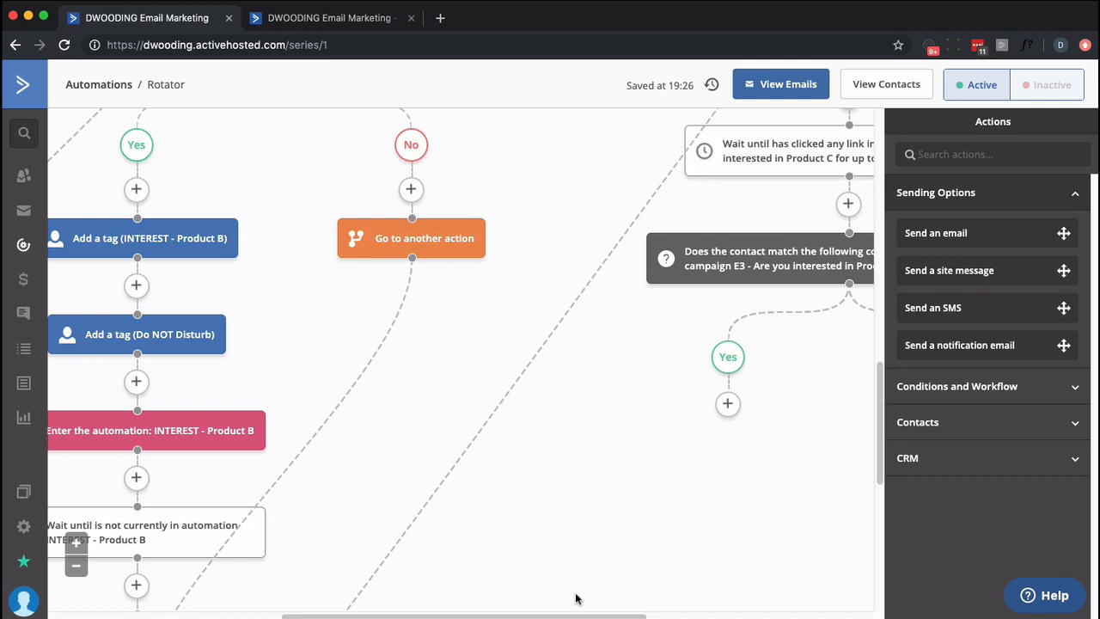
# Compare the E3 click condition's Yes and No paths with the tagging and follow-up actions in the Product A and B branches.
pyautogui.hscroll(3, 567, 592)
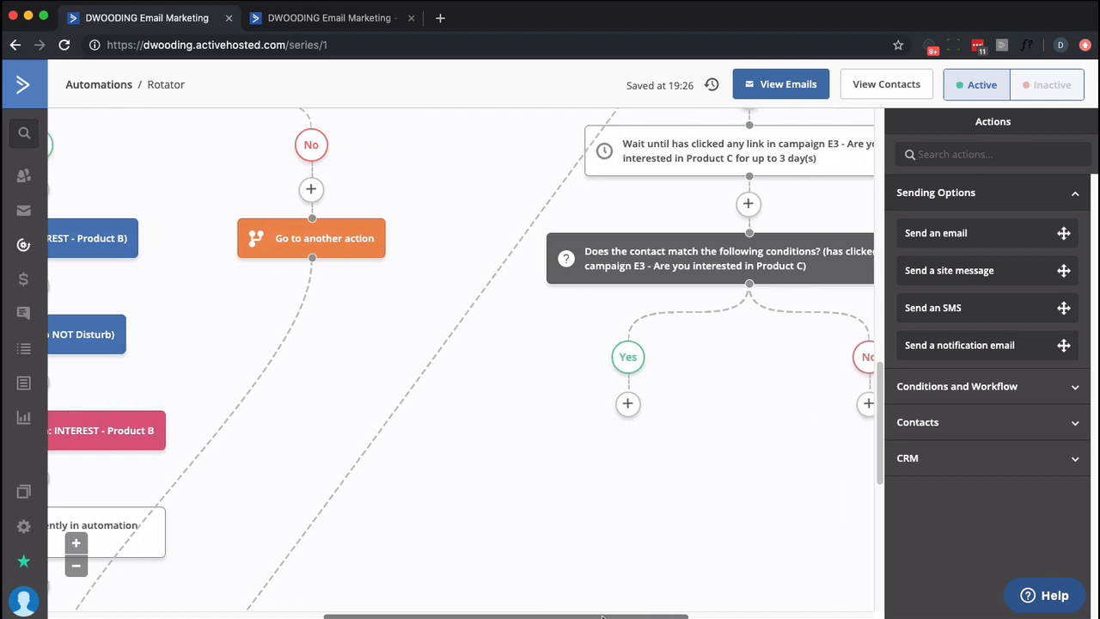
pyautogui.hscroll(-8, 527, 616)
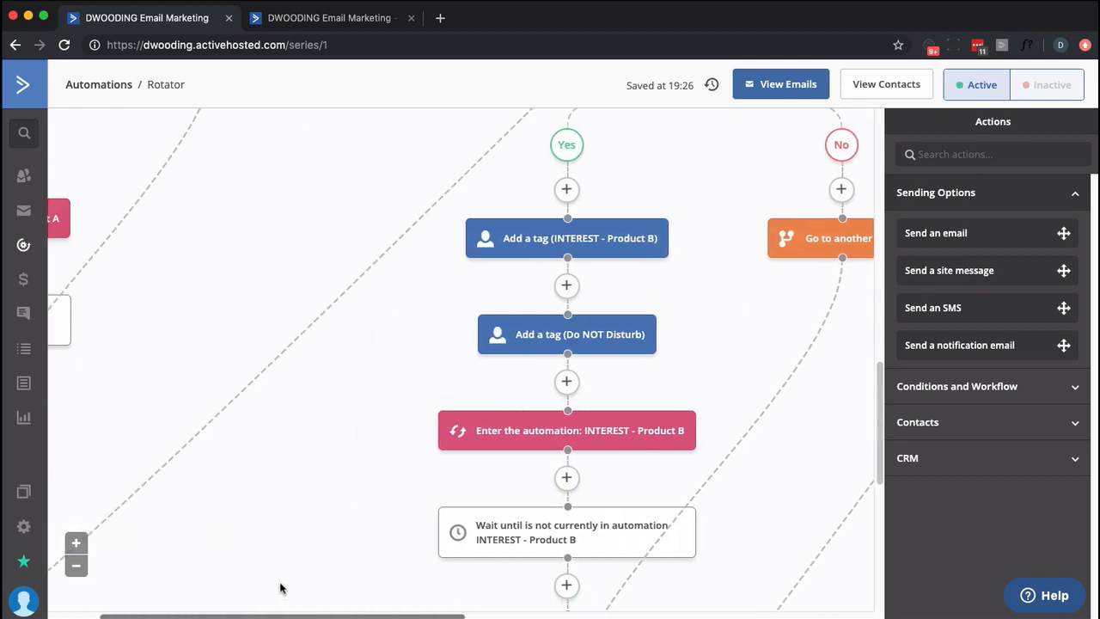
pyautogui.scroll(1, 267, 516)
pyautogui.scroll(1, 291, 444)
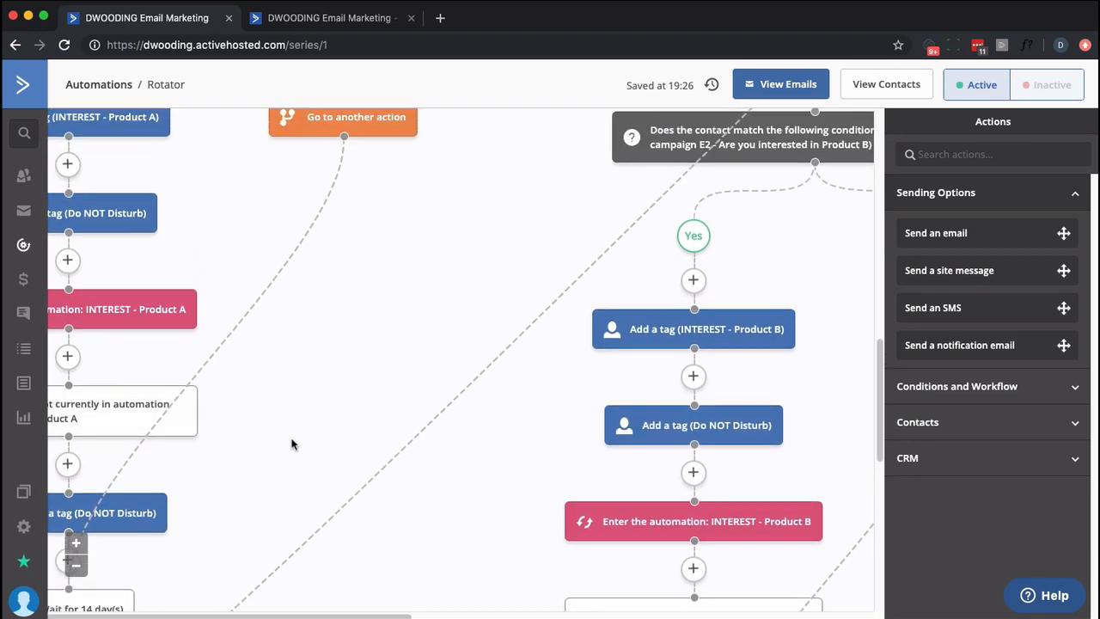
pyautogui.hscroll(-3, 299, 614)
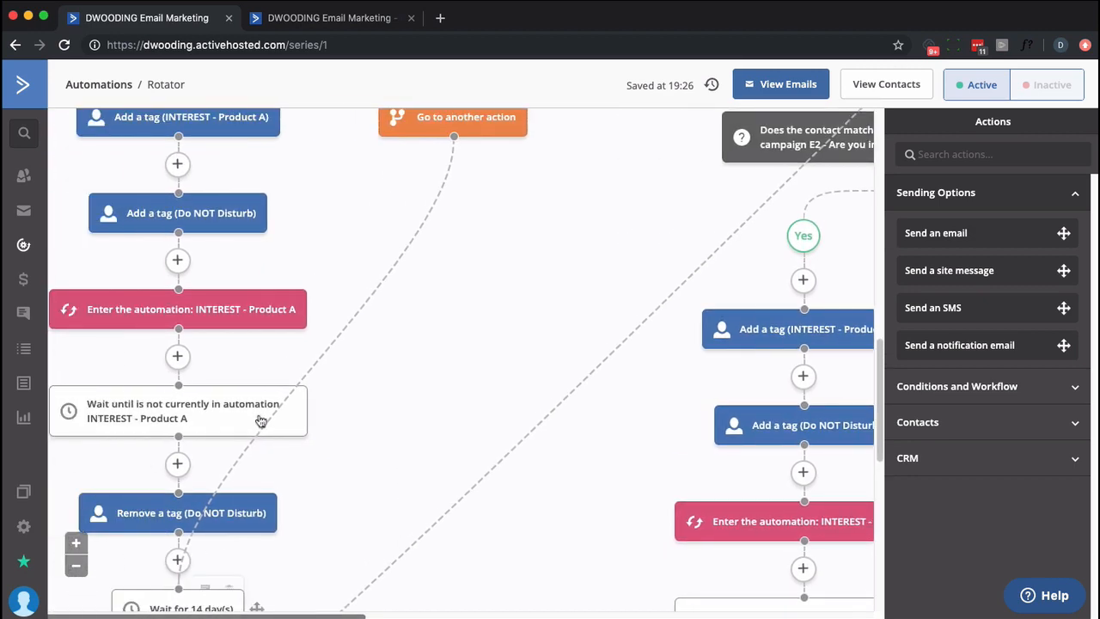
pyautogui.scroll(4, 262, 418)
pyautogui.moveTo(314, 184)
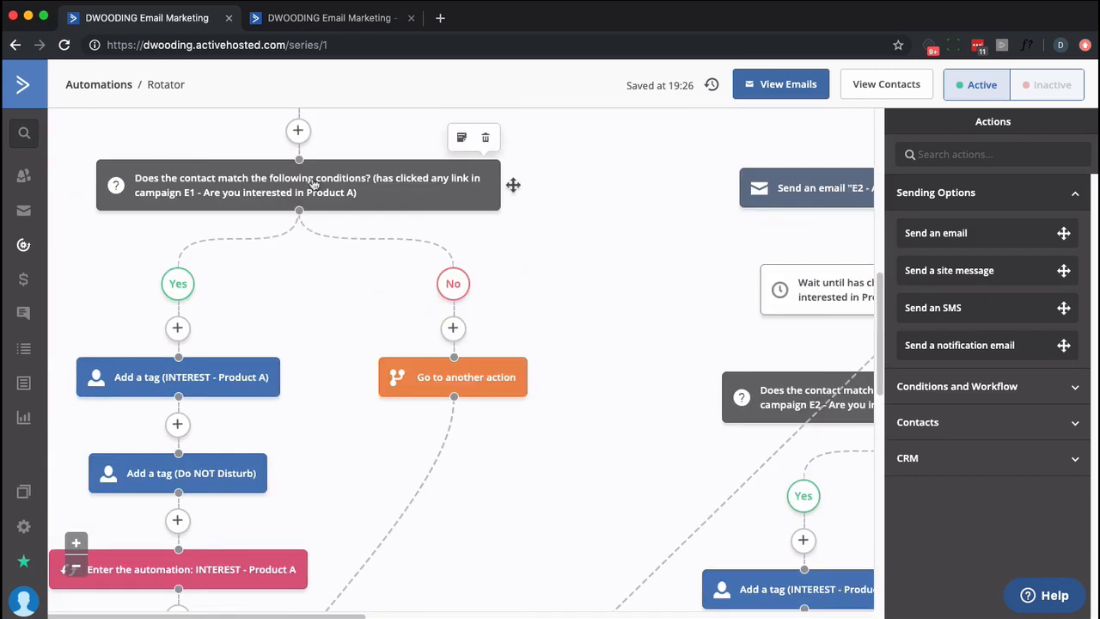
pyautogui.moveTo(213, 388)
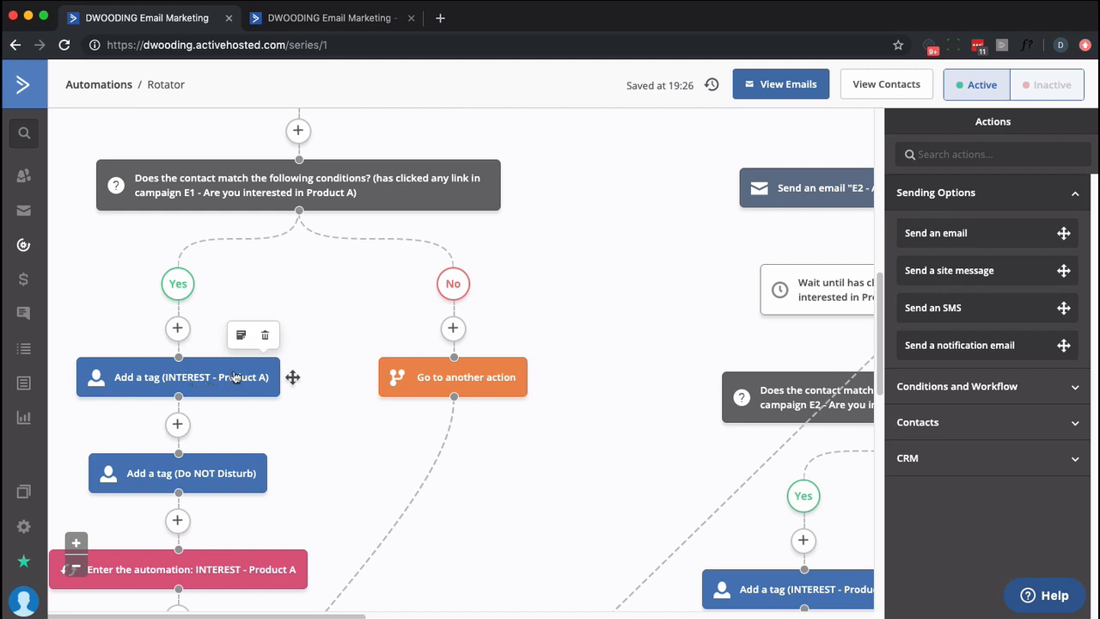
# Delete the Product A branch's INTEREST - Product A tagging action and change the E1 click condition to check that tag INTEREST - Product A exists.
pyautogui.click(266, 337)
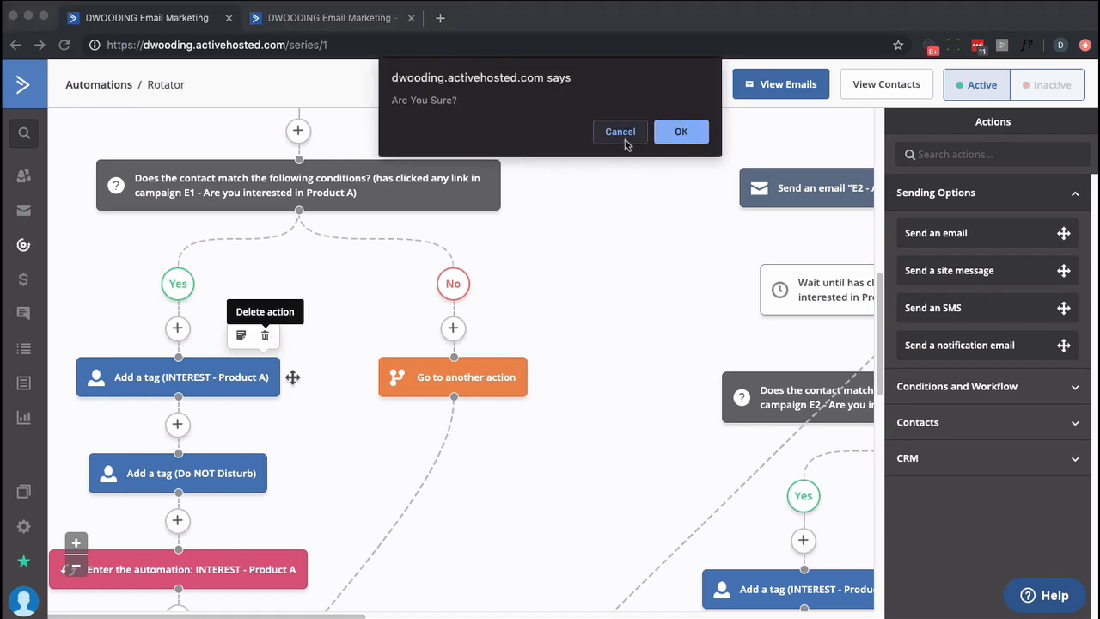
pyautogui.click(689, 125)
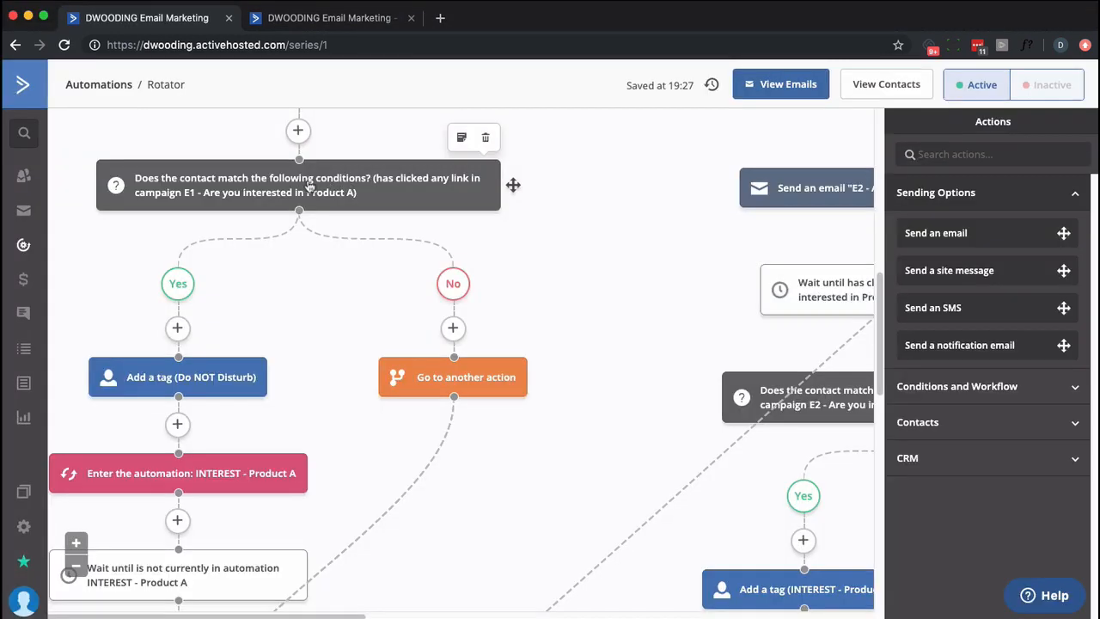
pyautogui.click(306, 178)
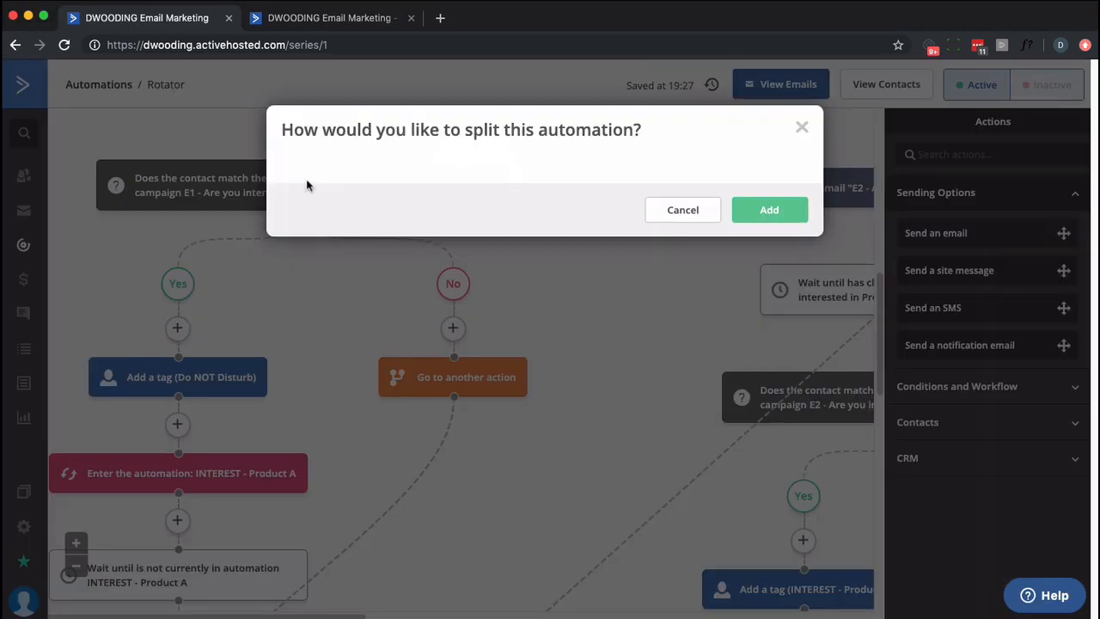
pyautogui.click(449, 203)
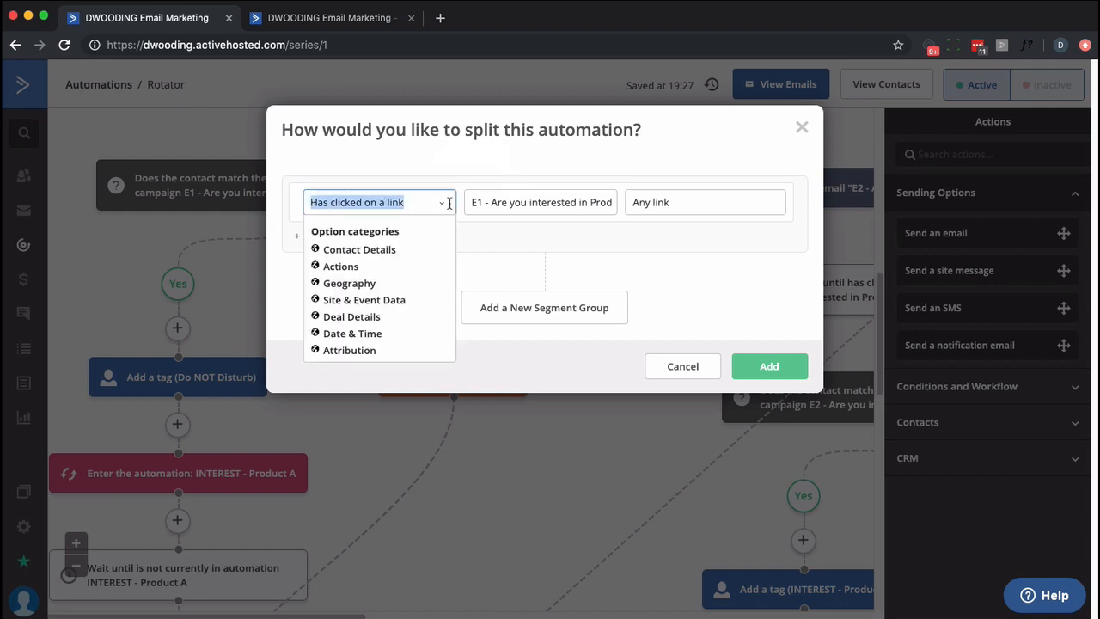
pyautogui.click(359, 252)
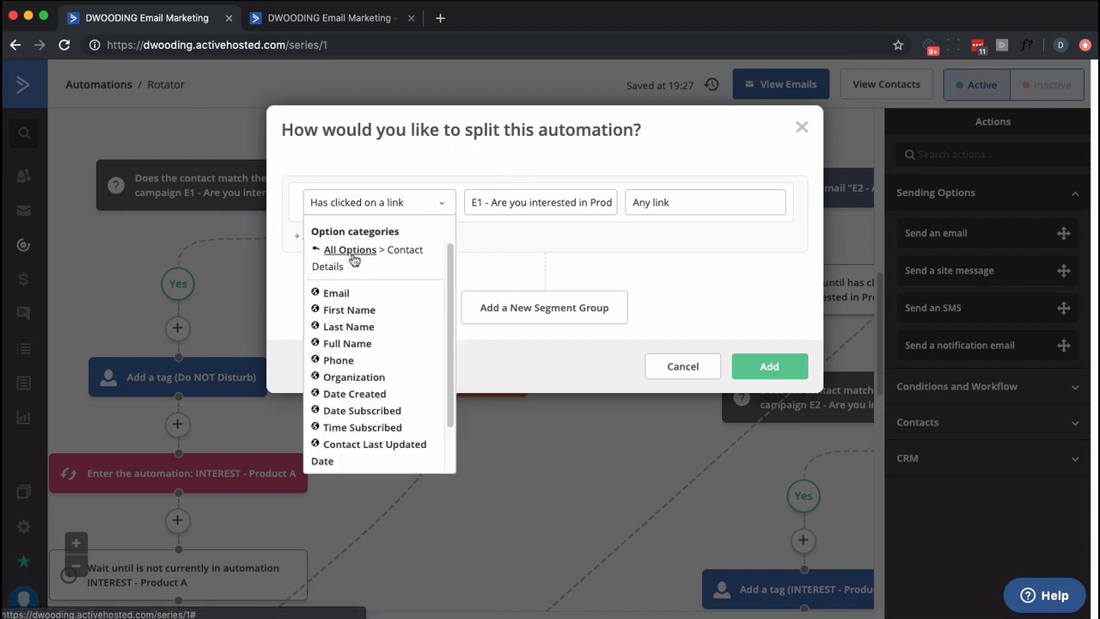
pyautogui.scroll(-2, 316, 419)
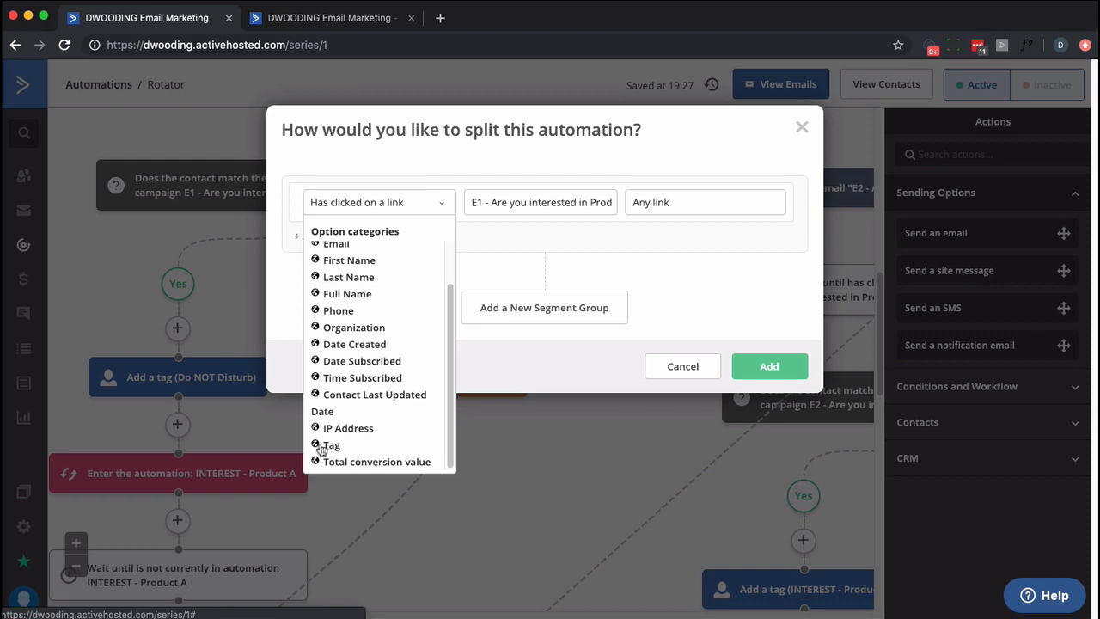
pyautogui.click(331, 446)
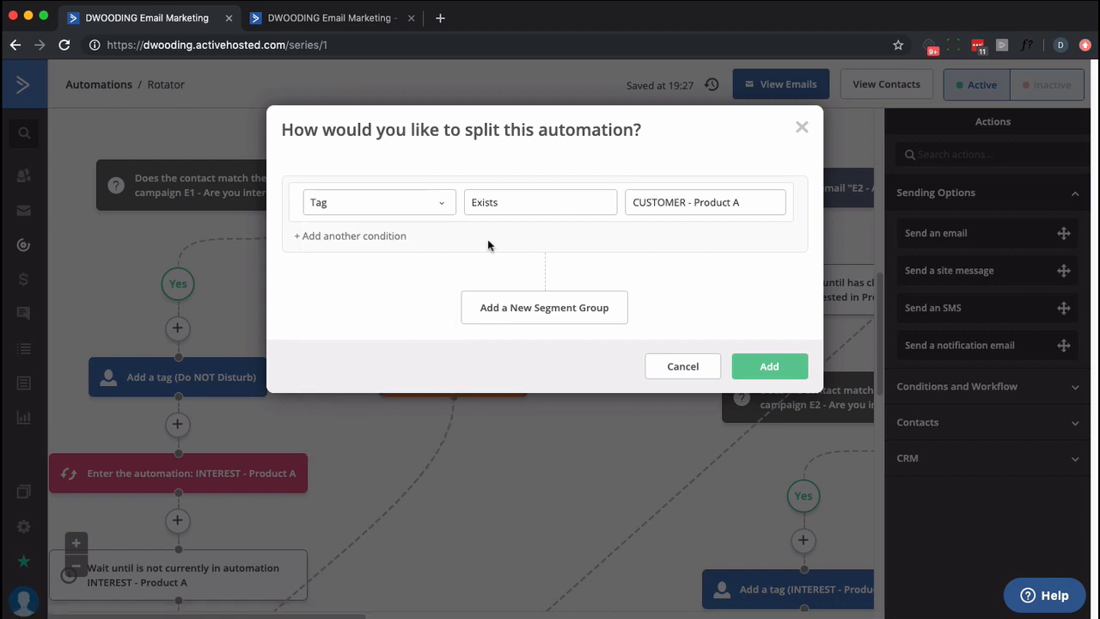
pyautogui.click(694, 195)
pyautogui.scroll(-2, 746, 429)
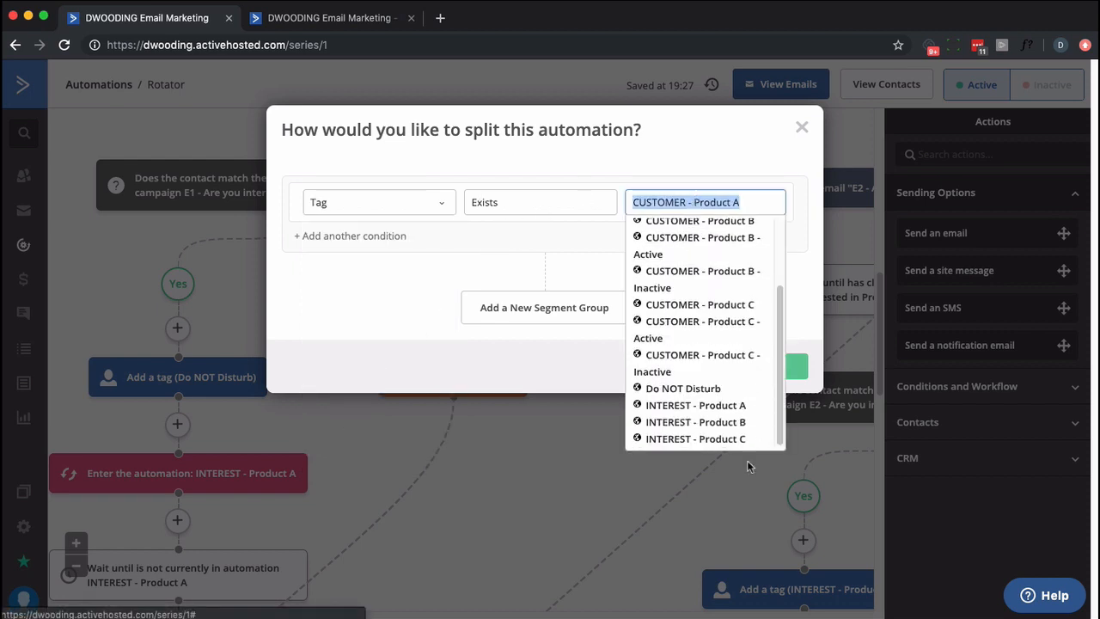
pyautogui.click(731, 408)
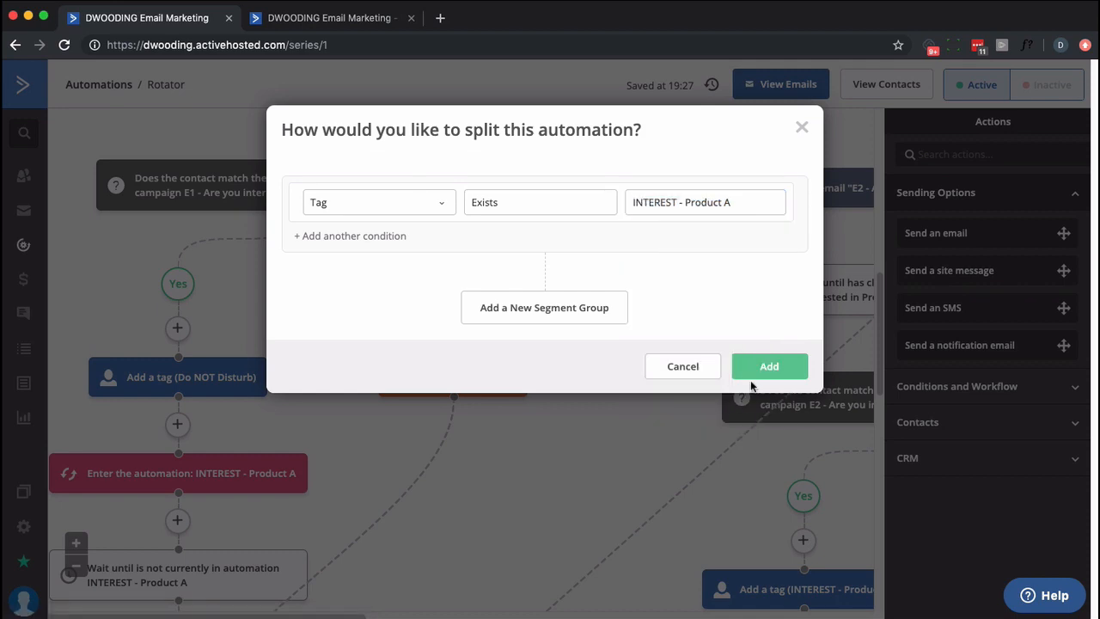
pyautogui.click(749, 374)
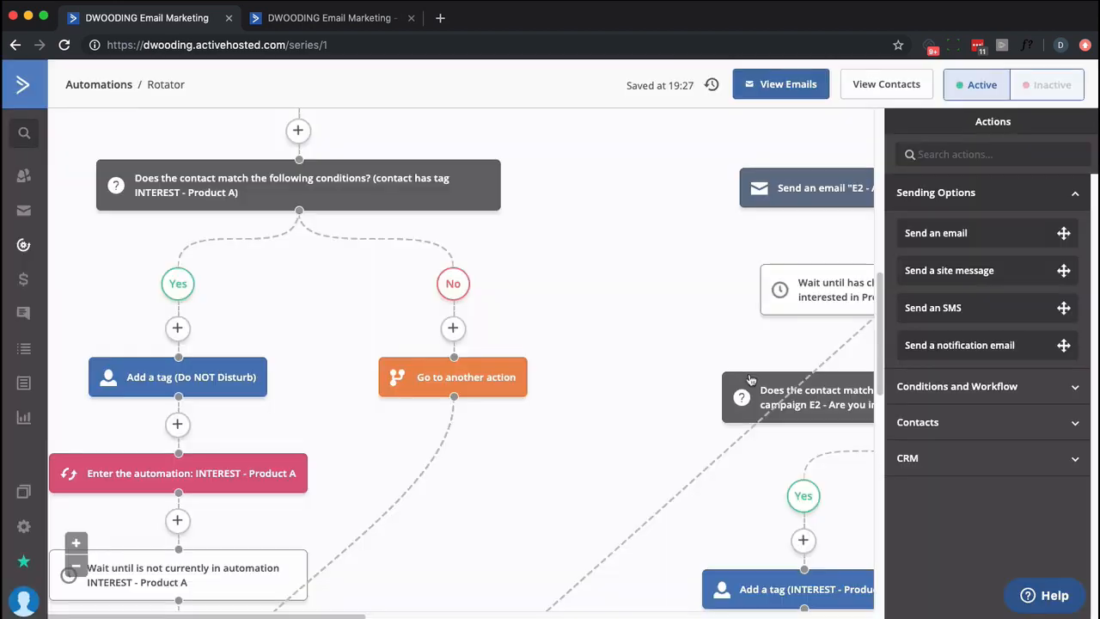
# Open the email "E1 - Are you interested in Product A" for editing in the email designer.
pyautogui.scroll(3, 258, 300)
pyautogui.scroll(2, 241, 292)
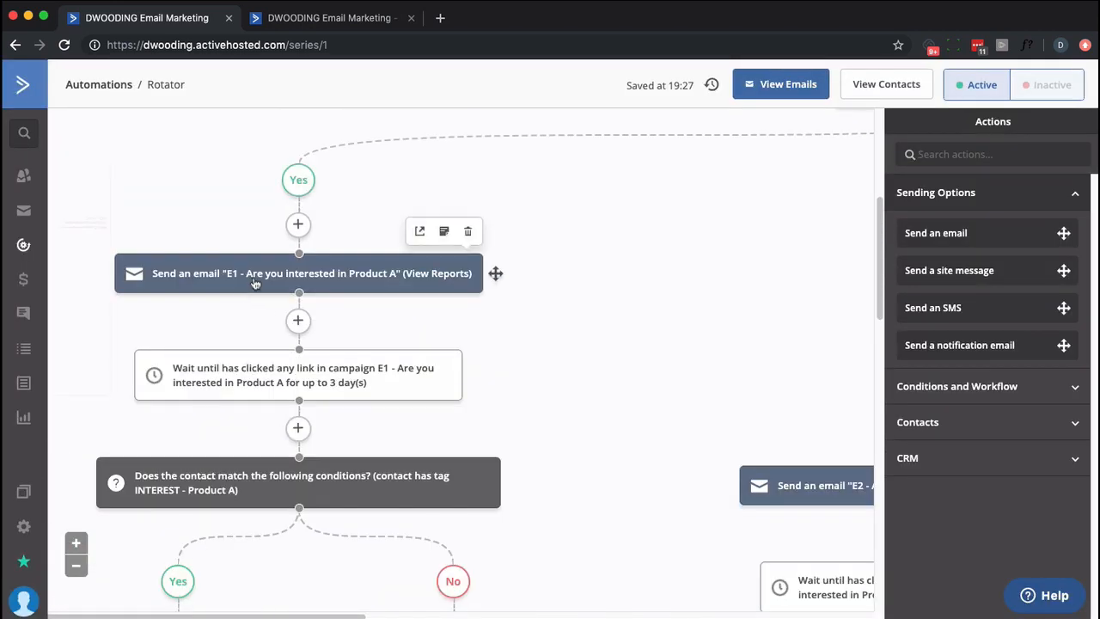
pyautogui.click(253, 276)
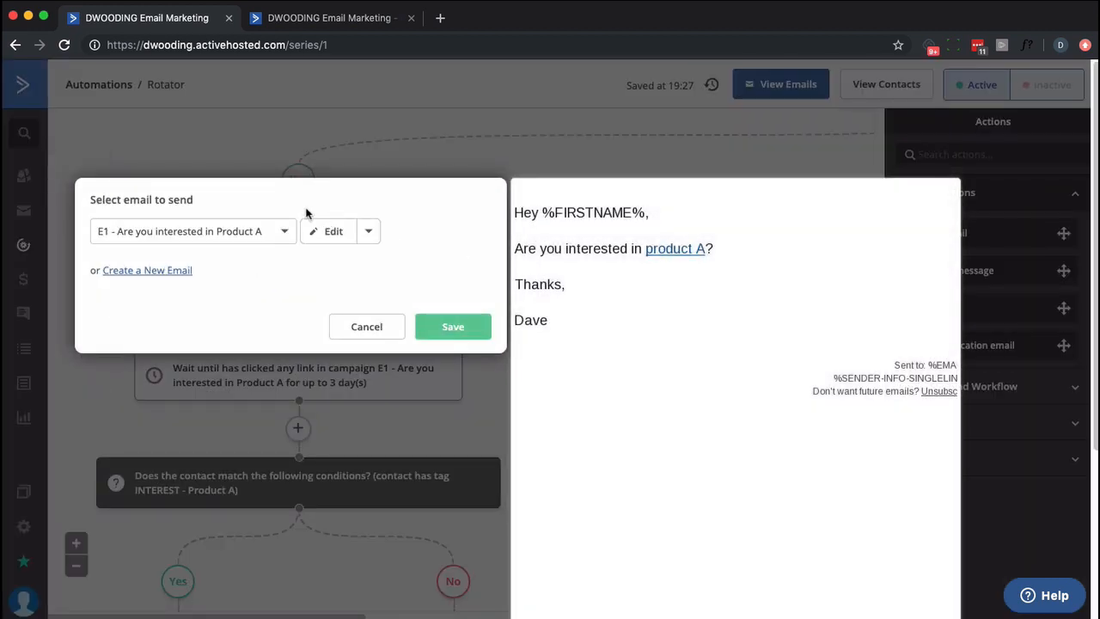
pyautogui.click(336, 238)
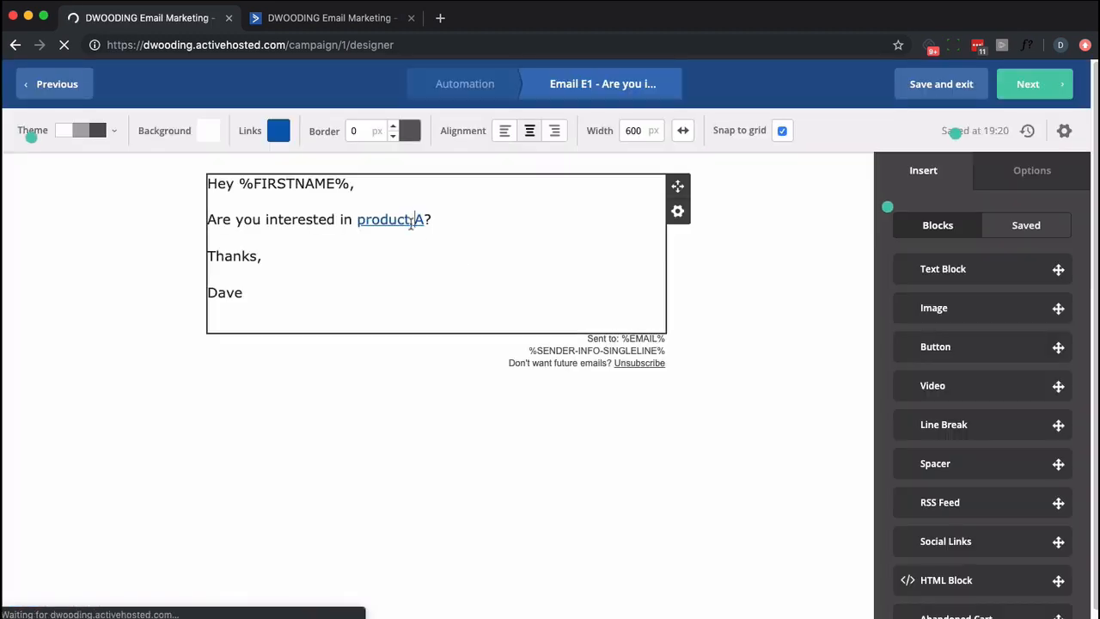
# Make the E1 email's "product A" link add the tag INTEREST - Product A when a contact clicks it, then save and exit the email.
pyautogui.click(413, 223)
pyautogui.click(542, 146)
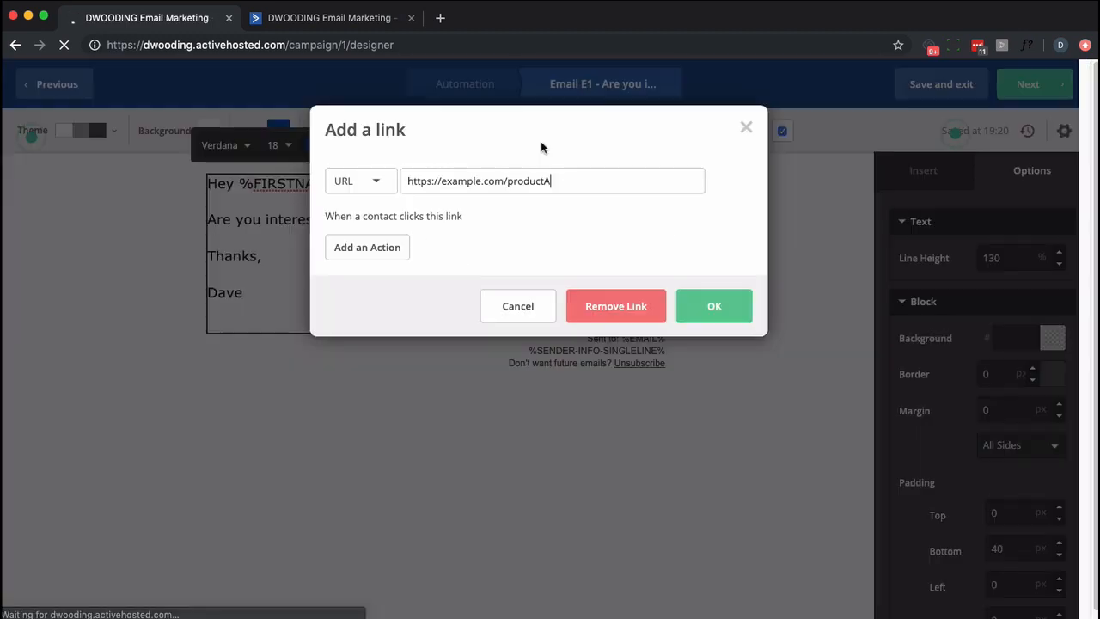
pyautogui.click(382, 247)
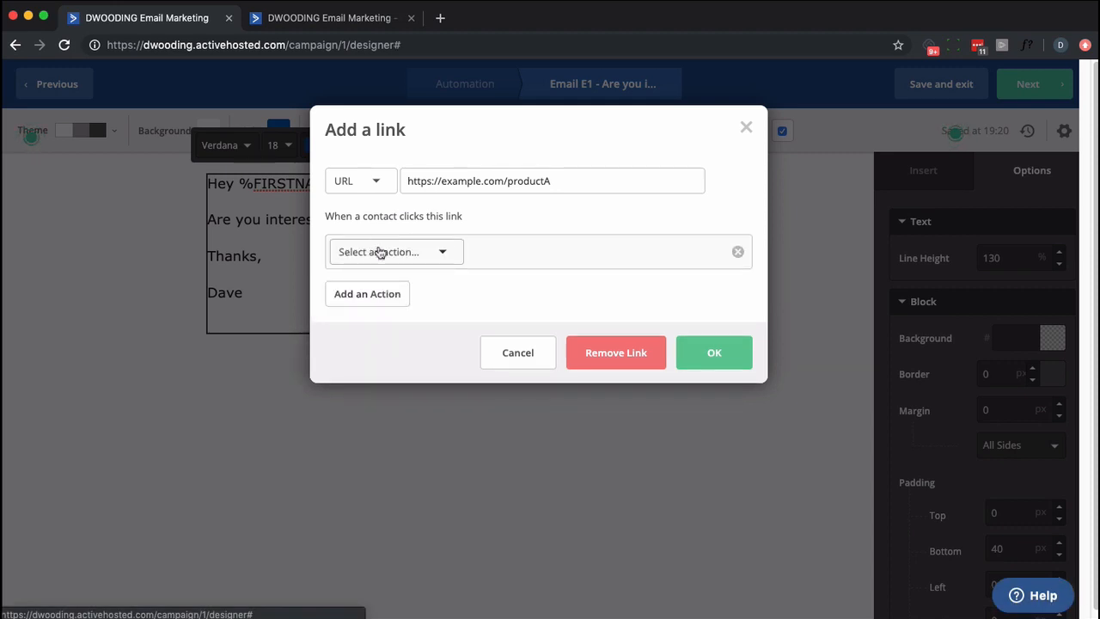
pyautogui.click(411, 254)
pyautogui.click(389, 287)
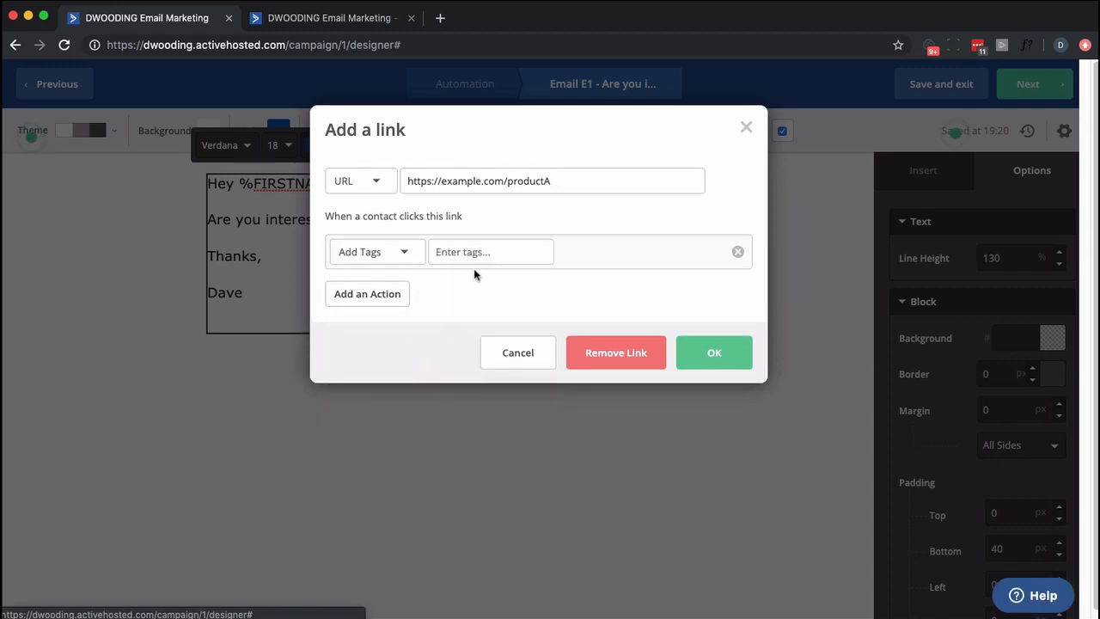
pyautogui.click(460, 250)
pyautogui.write('interest')
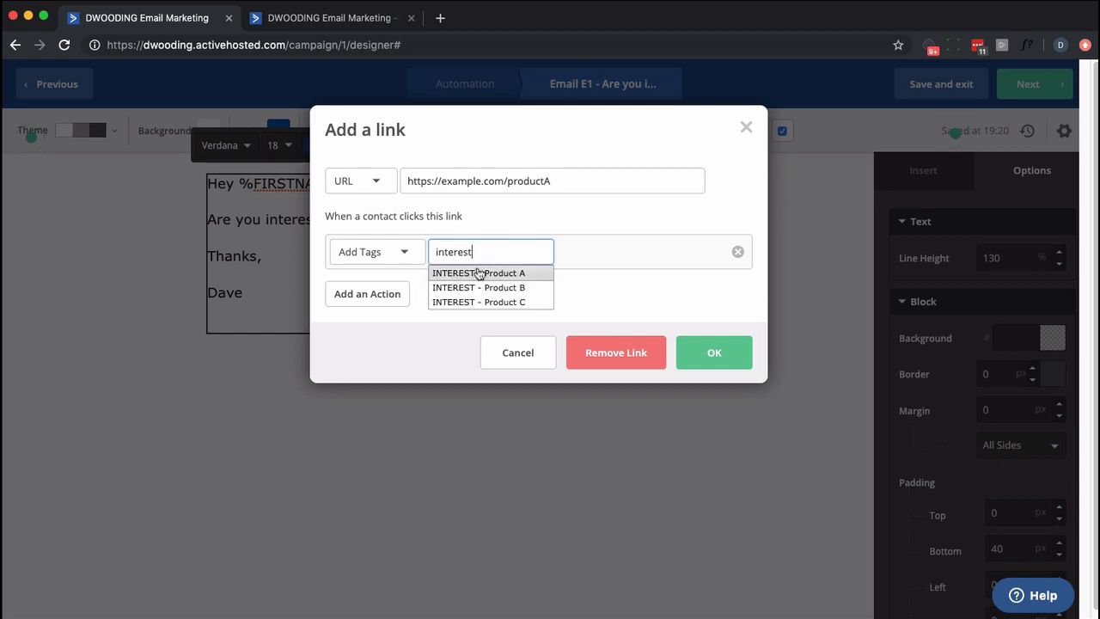
pyautogui.click(481, 273)
pyautogui.click(692, 356)
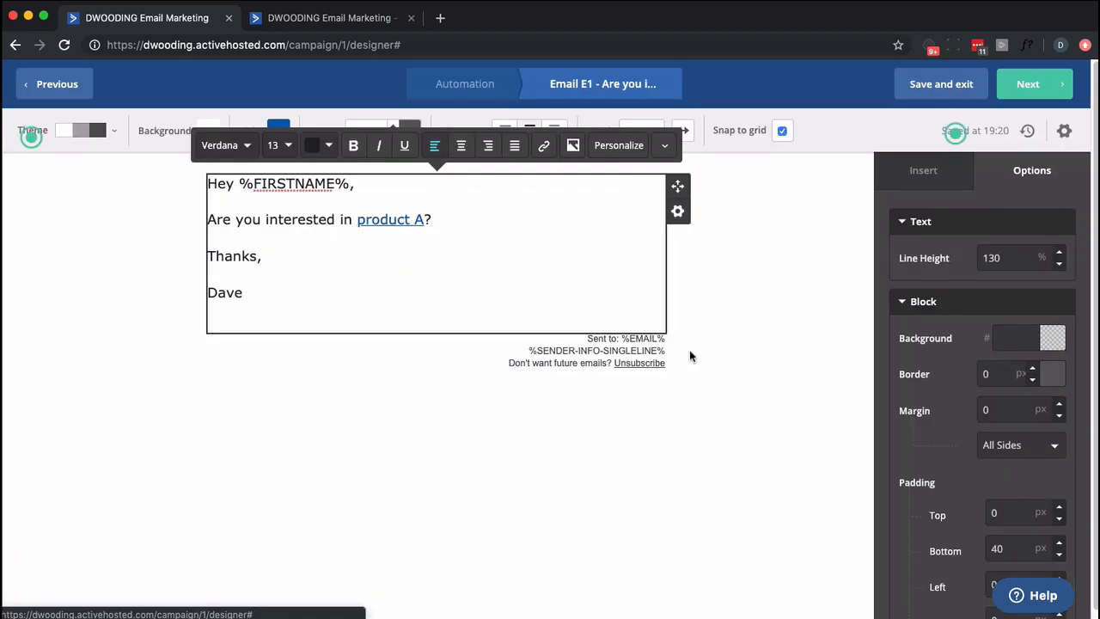
pyautogui.click(923, 90)
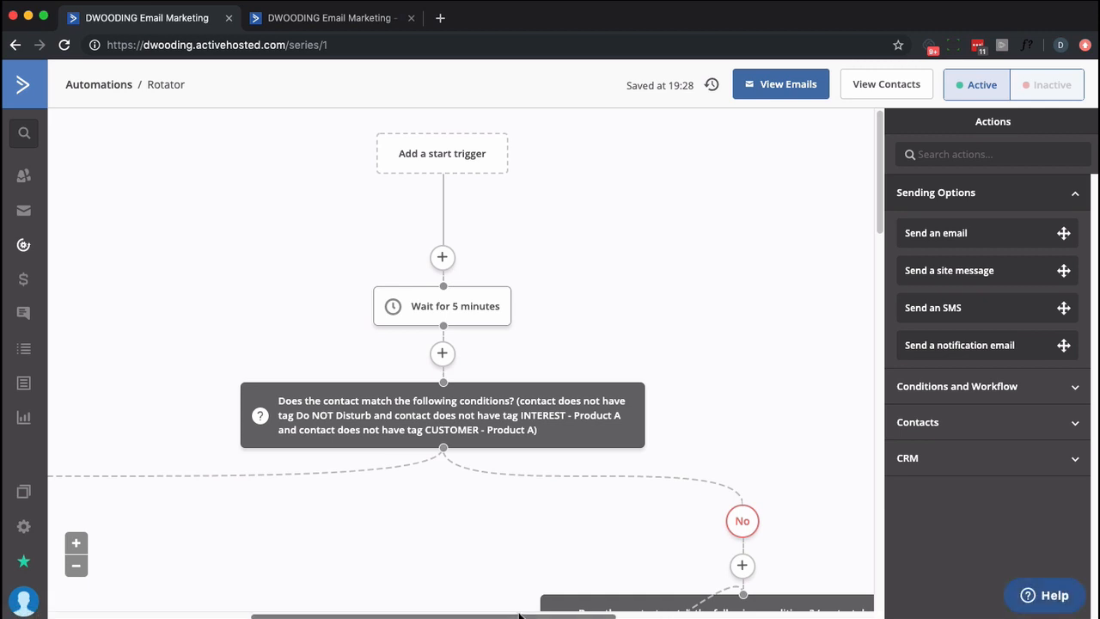
# Review the Product A branch from the E1 email through the tag condition to the 14-day wait.
pyautogui.hscroll(-10, 251, 595)
pyautogui.scroll(-8, 250, 595)
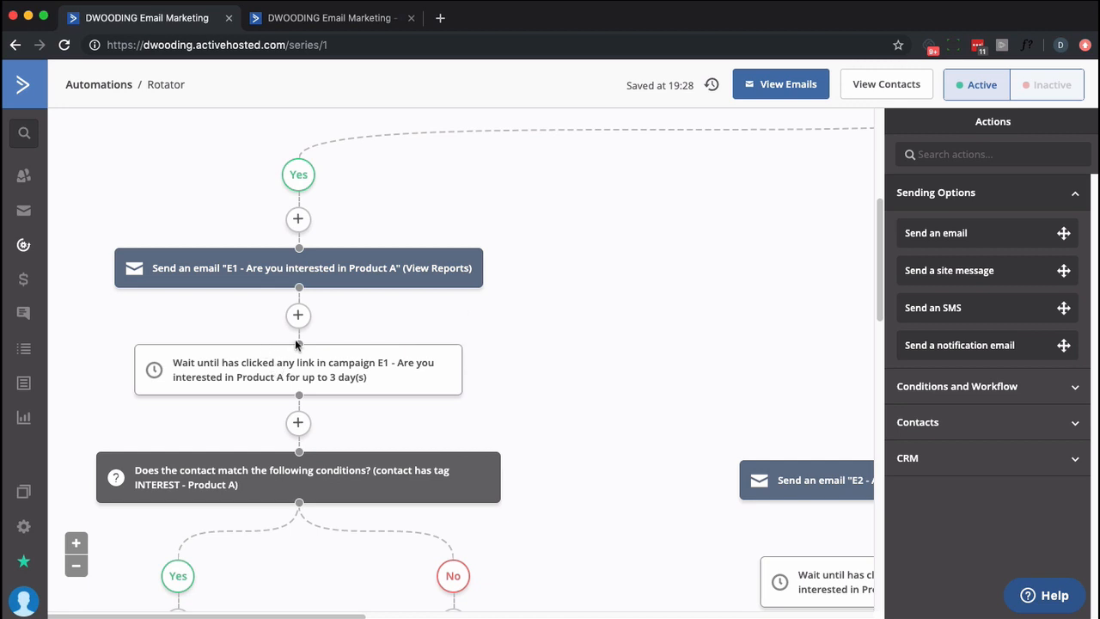
pyautogui.scroll(-2, 263, 350)
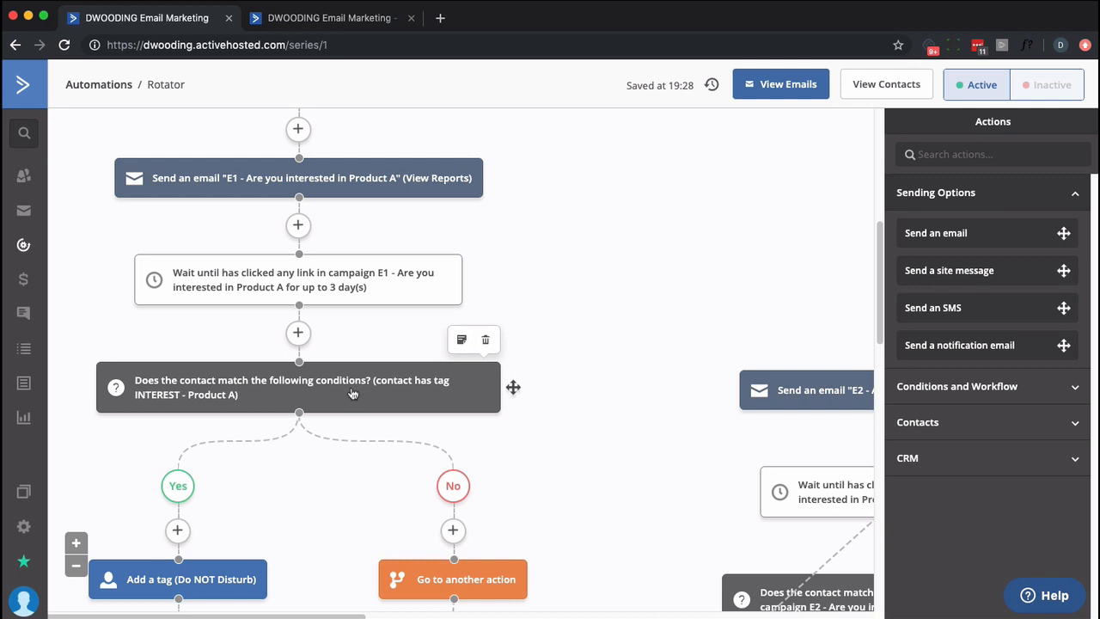
pyautogui.scroll(-2, 352, 393)
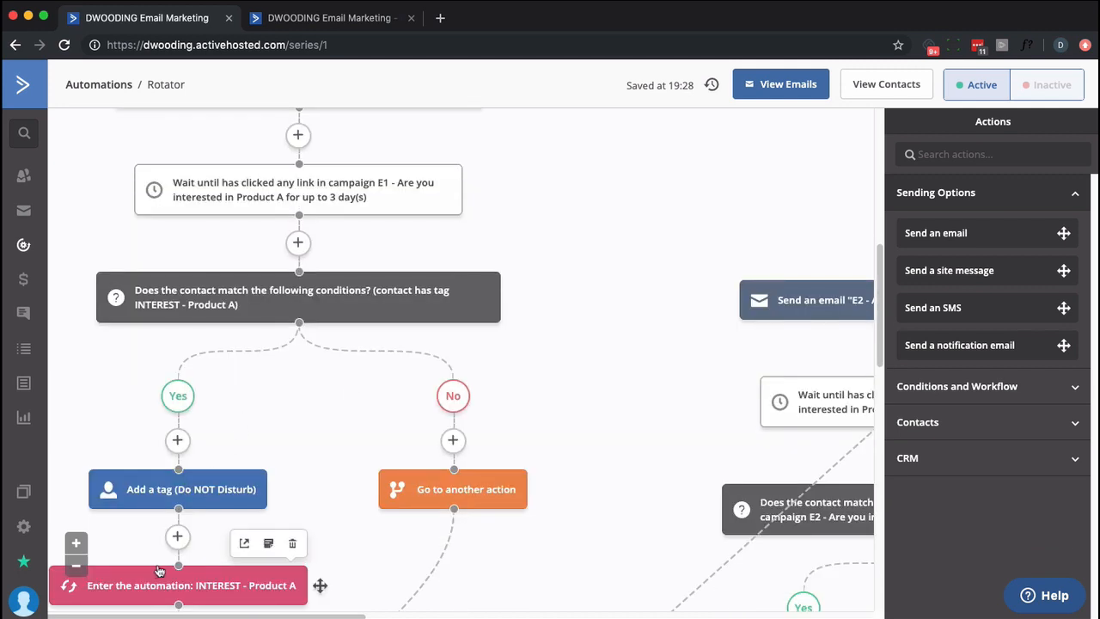
pyautogui.scroll(-7, 406, 522)
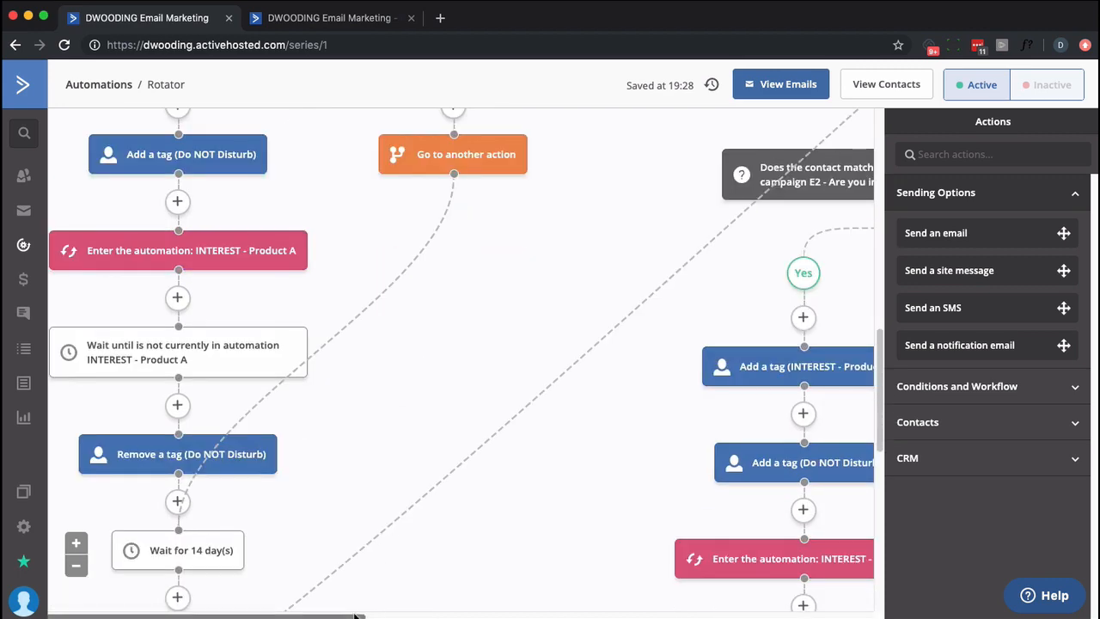
pyautogui.moveTo(353, 615); pyautogui.dragTo(561, 615)
pyautogui.scroll(6, 561, 615)
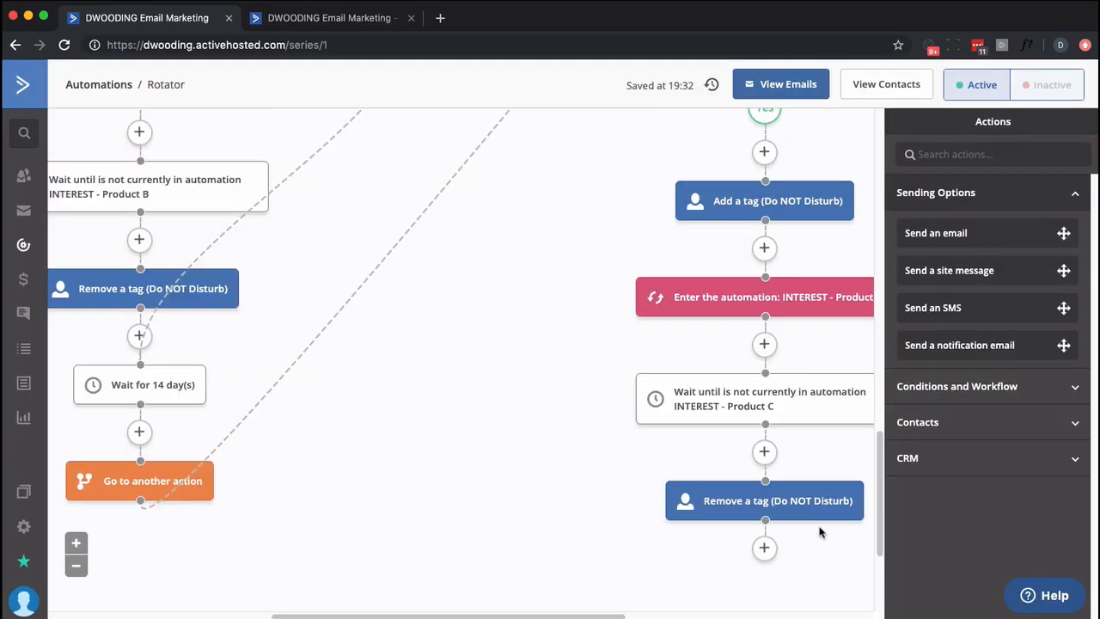
# Copy only the Product B branch's 14-day wait to the end of the Product C Yes path, keeping waiting contacts at their current position.
pyautogui.moveTo(156, 382); pyautogui.dragTo(772, 549)
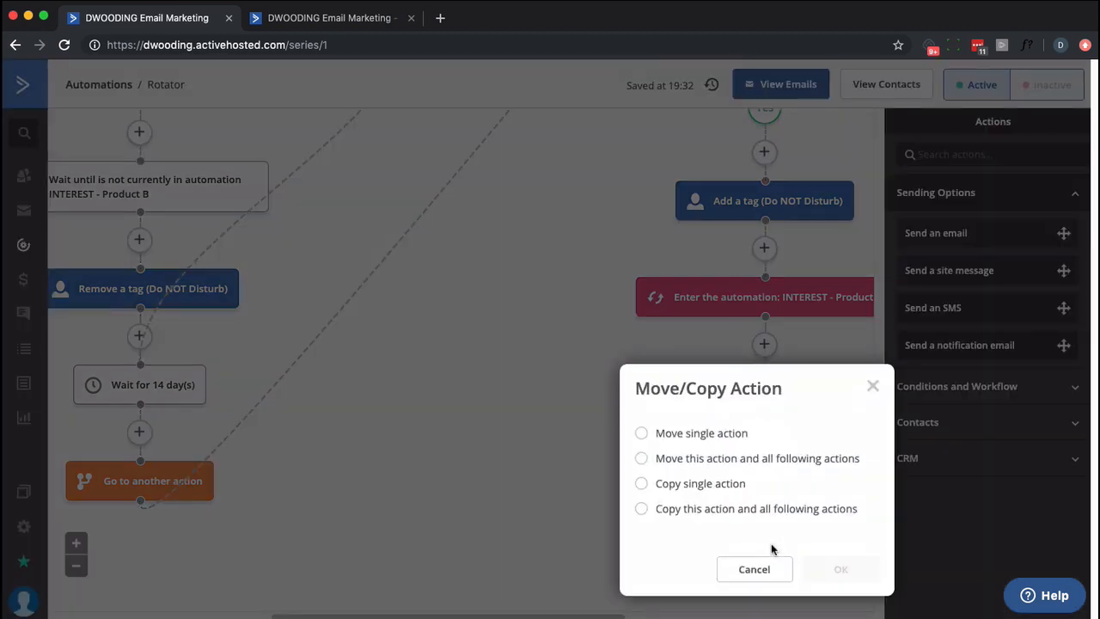
pyautogui.click(704, 486)
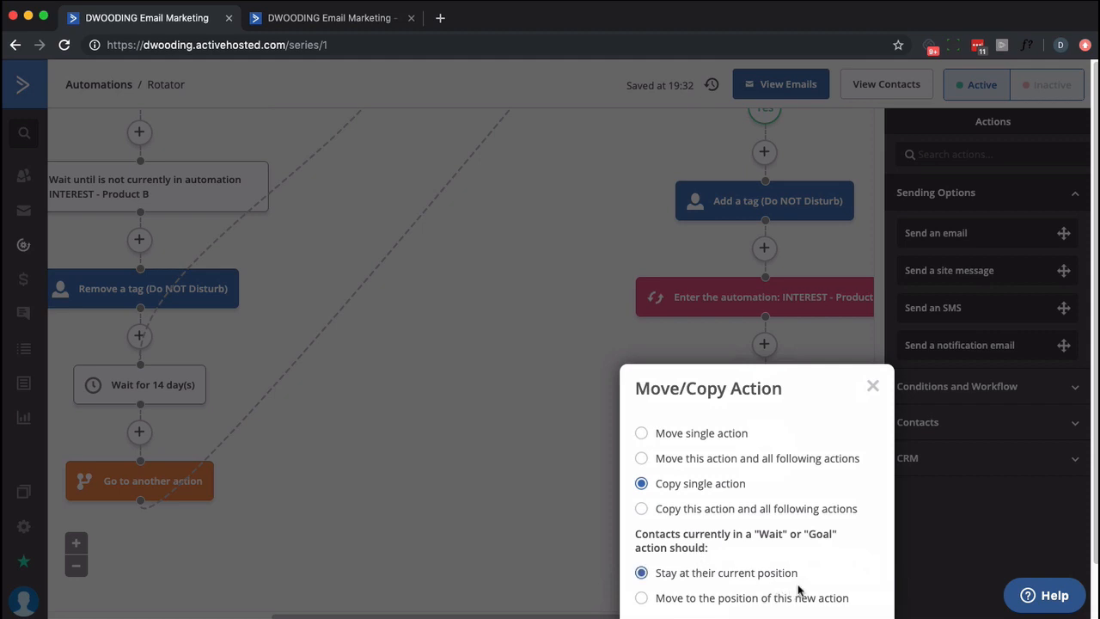
pyautogui.scroll(-2, 830, 541)
pyautogui.click(840, 598)
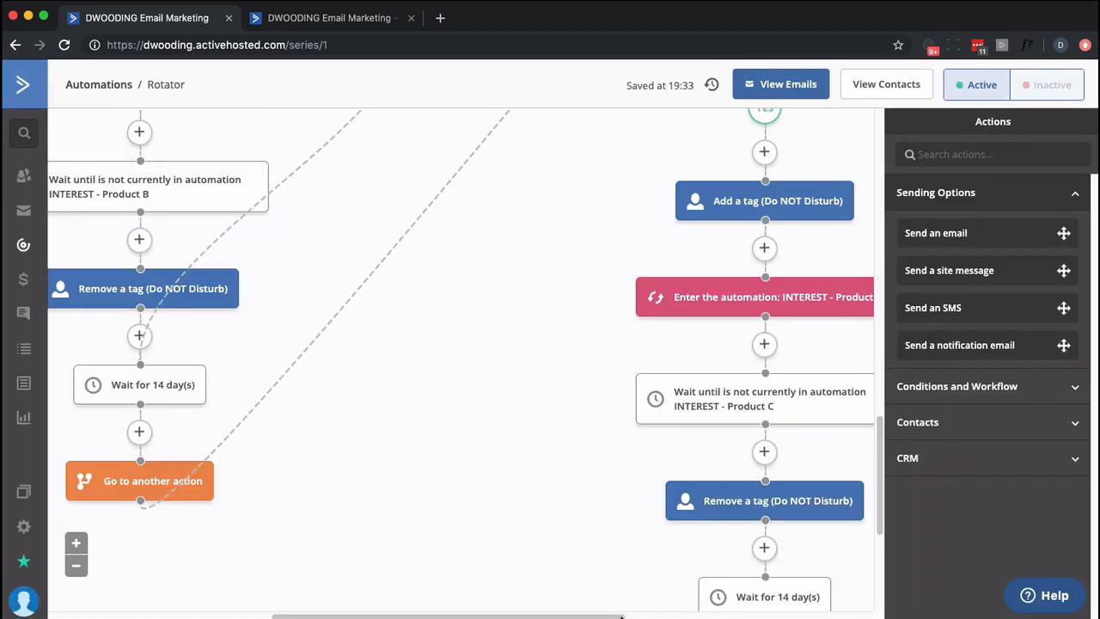
# Add a Go to action on the No path of the INTEREST - Product C tag check, connected to the Yes path's 14-day wait.
pyautogui.moveTo(621, 616); pyautogui.dragTo(780, 599)
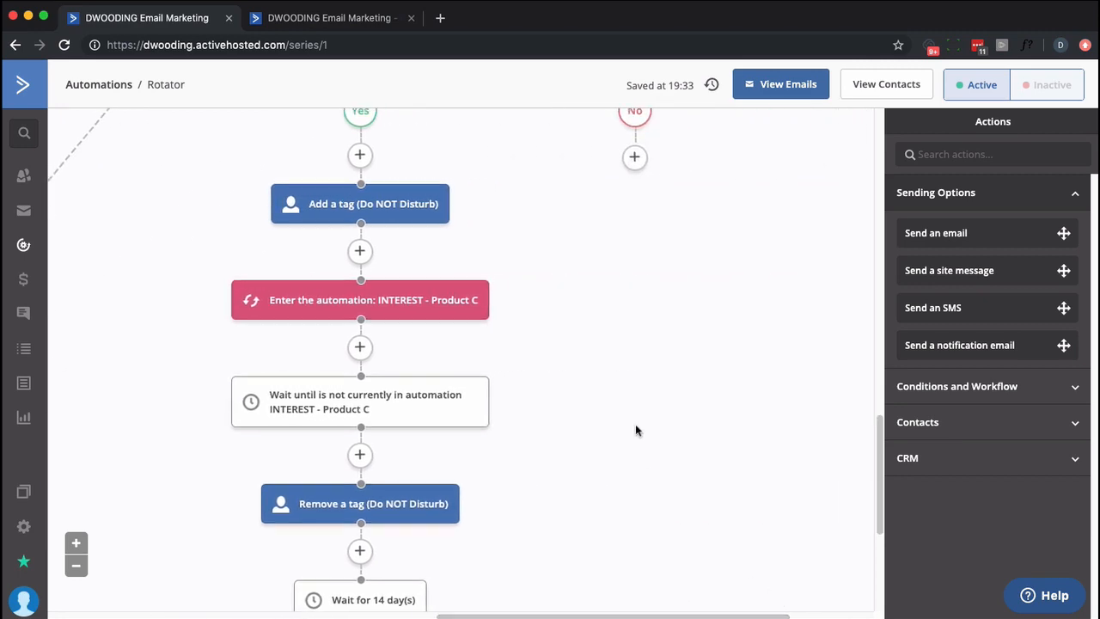
pyautogui.scroll(3, 636, 430)
pyautogui.scroll(2, 633, 430)
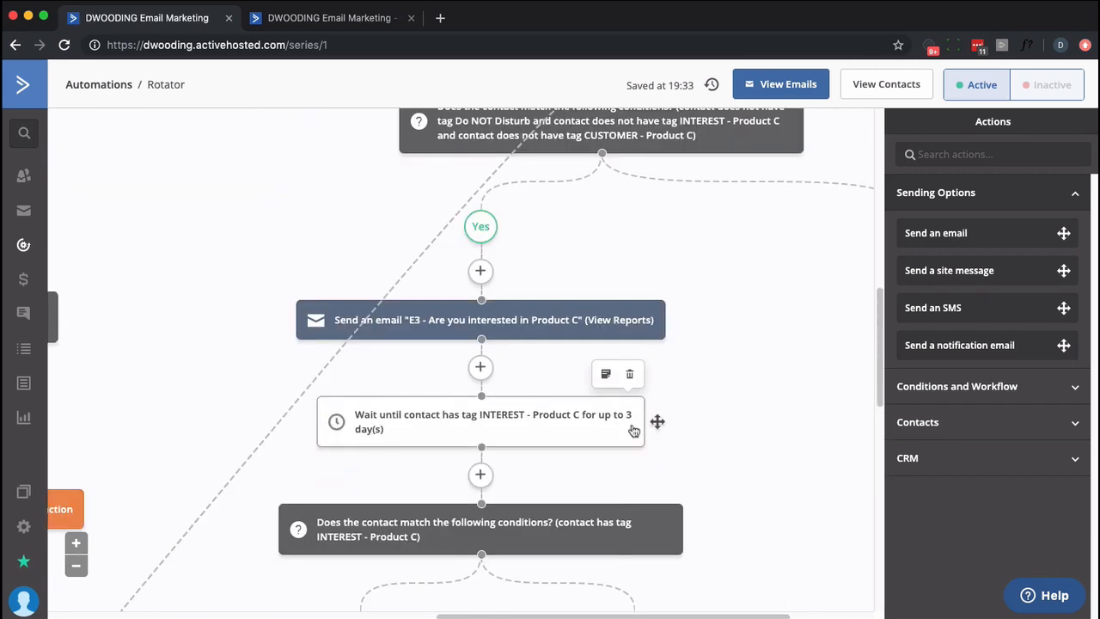
pyautogui.scroll(-2, 633, 431)
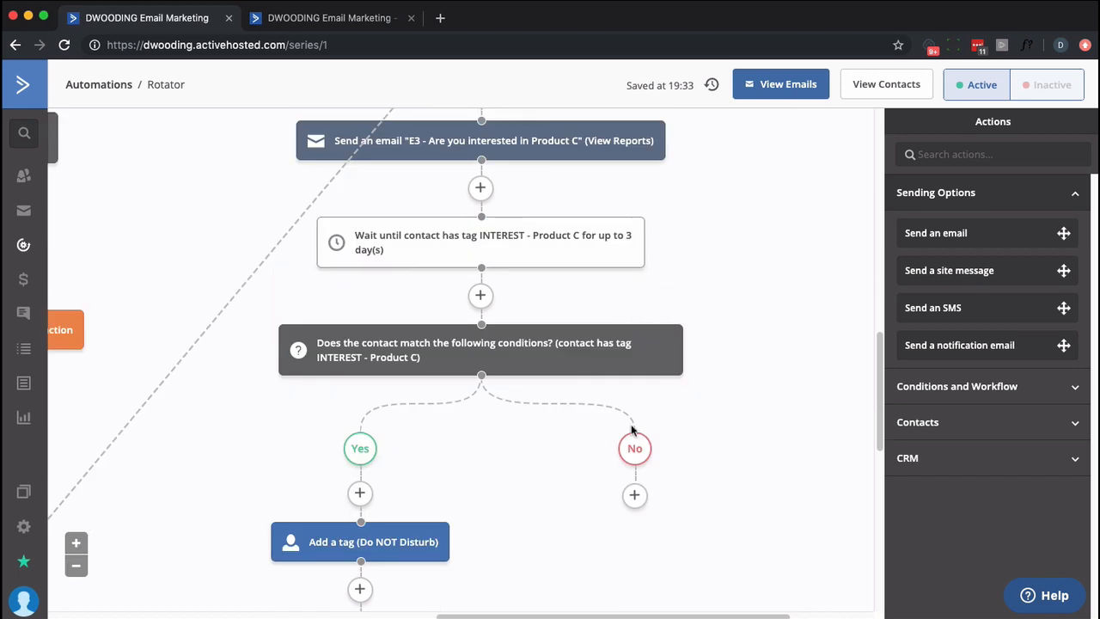
pyautogui.scroll(-1, 633, 429)
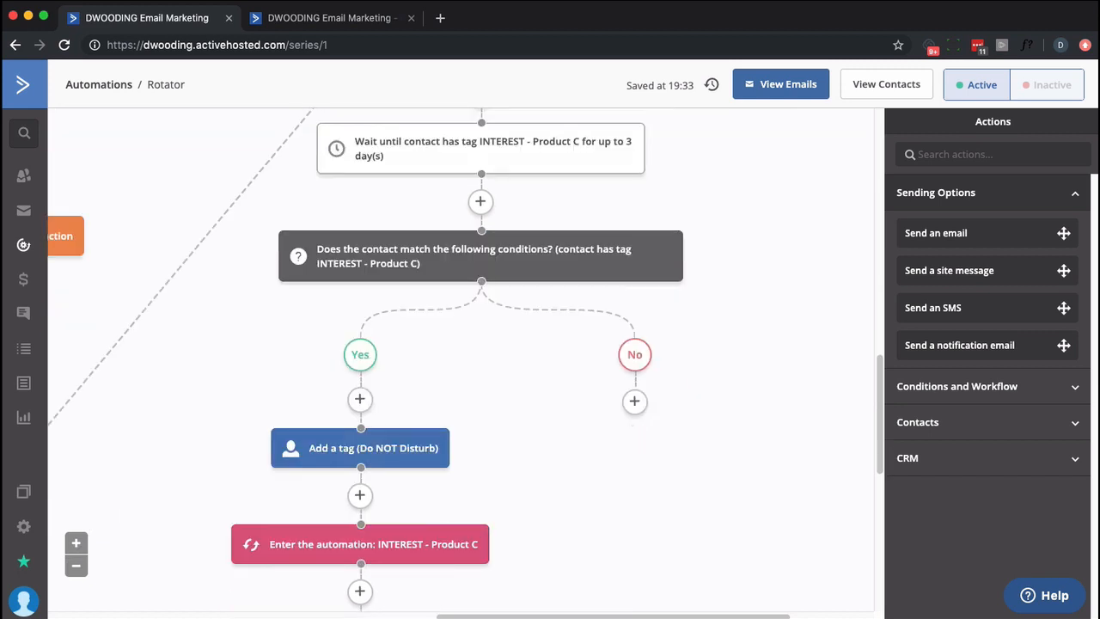
pyautogui.moveTo(498, 616); pyautogui.dragTo(481, 576)
pyautogui.scroll(-2, 610, 460)
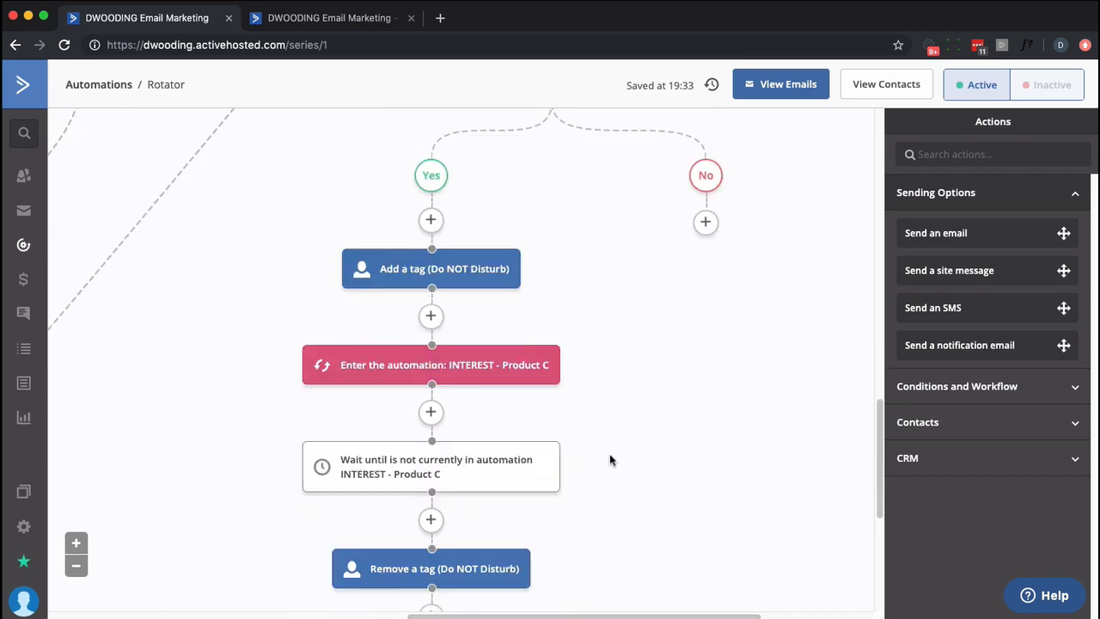
pyautogui.scroll(-1, 610, 460)
pyautogui.click(705, 166)
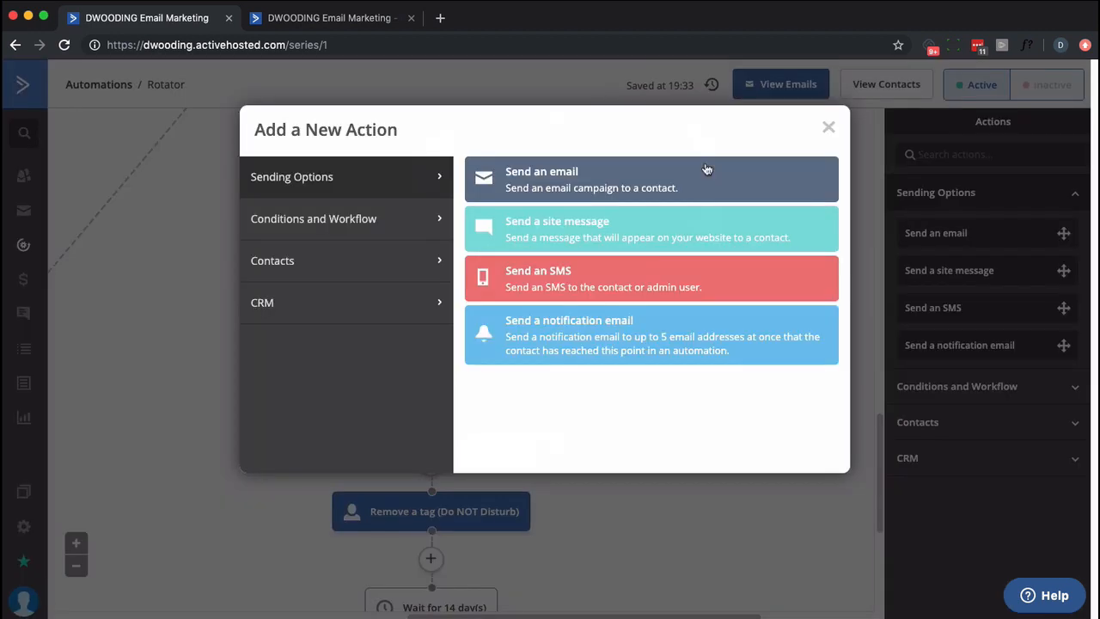
pyautogui.click(394, 259)
pyautogui.click(403, 230)
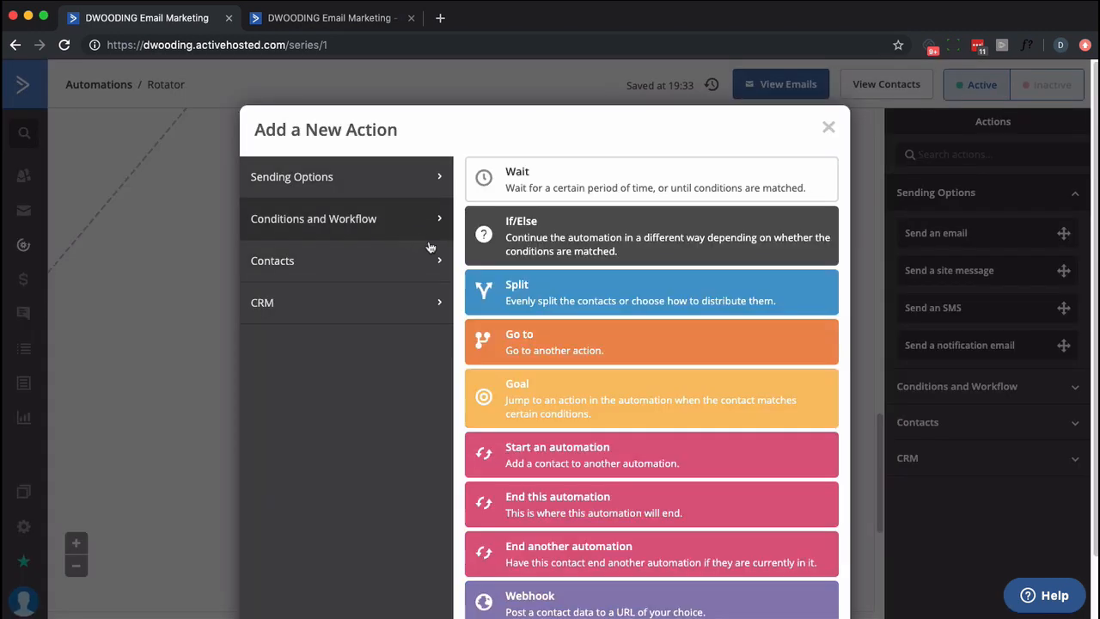
pyautogui.click(516, 336)
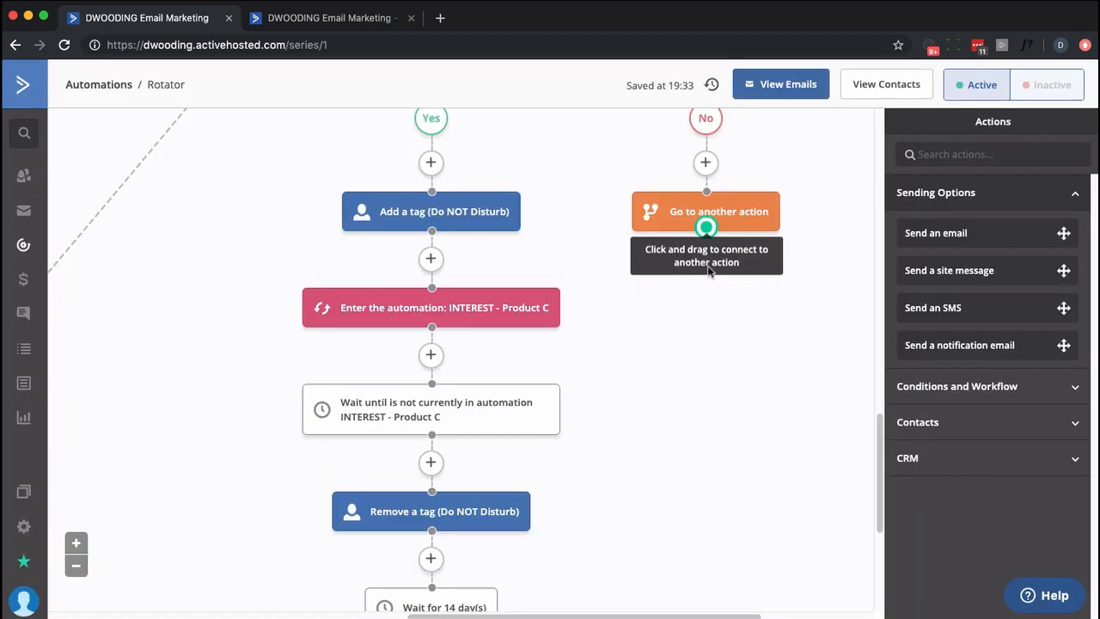
pyautogui.moveTo(705, 230); pyautogui.dragTo(433, 591)
# Start an If/Else on the No path of the Product C eligibility condition, requiring that tag INTEREST - Product A exists.
pyautogui.scroll(2, 667, 591)
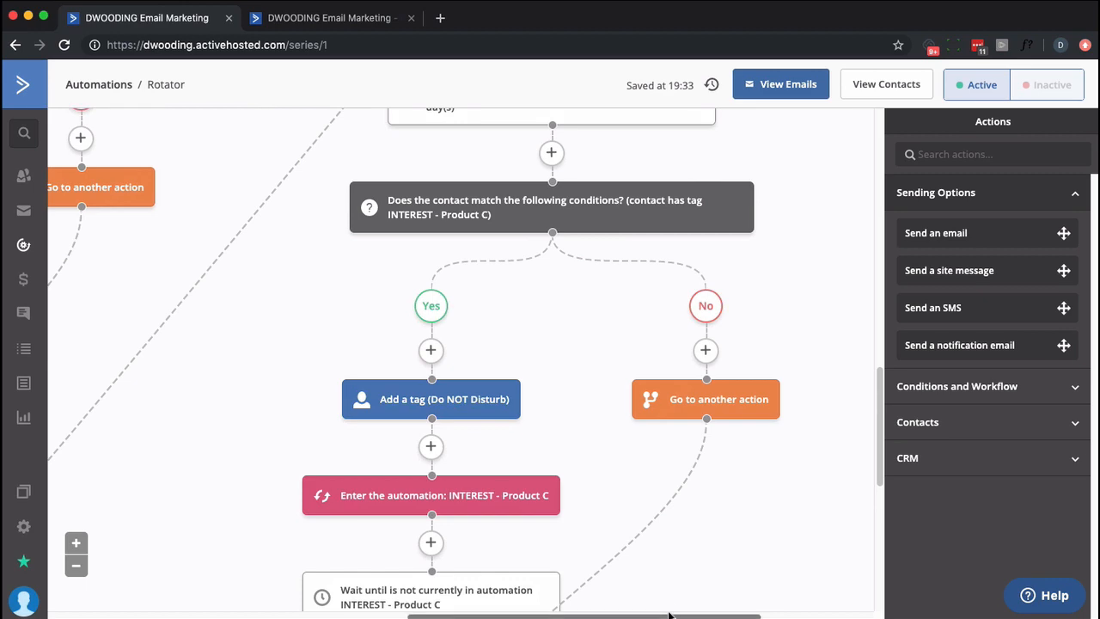
pyautogui.moveTo(671, 612); pyautogui.dragTo(784, 612)
pyautogui.scroll(4, 655, 468)
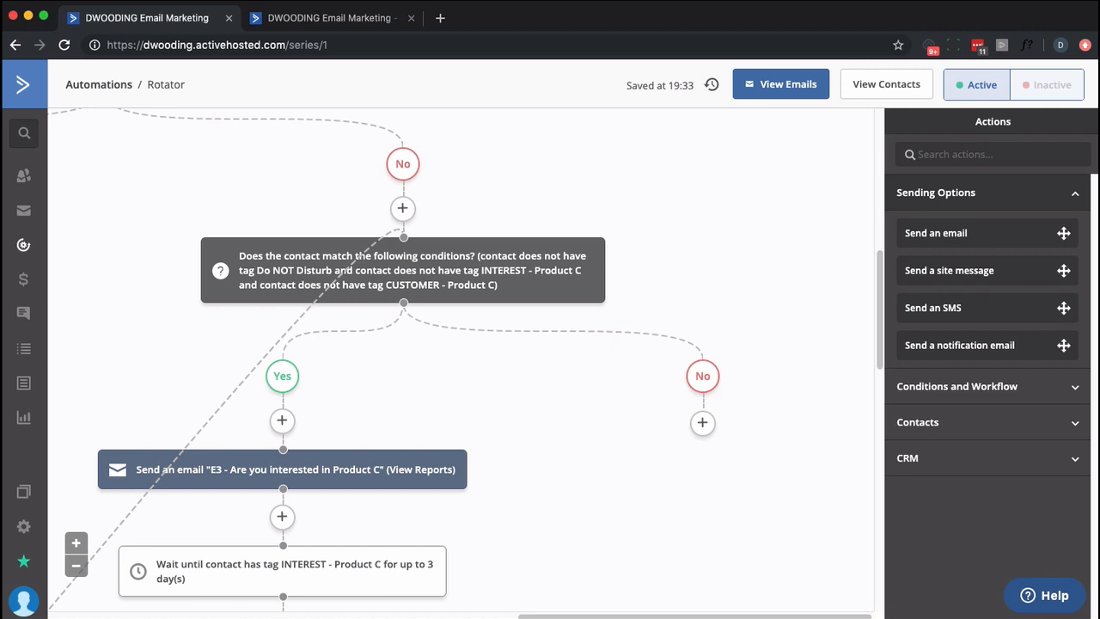
pyautogui.scroll(-2, 722, 483)
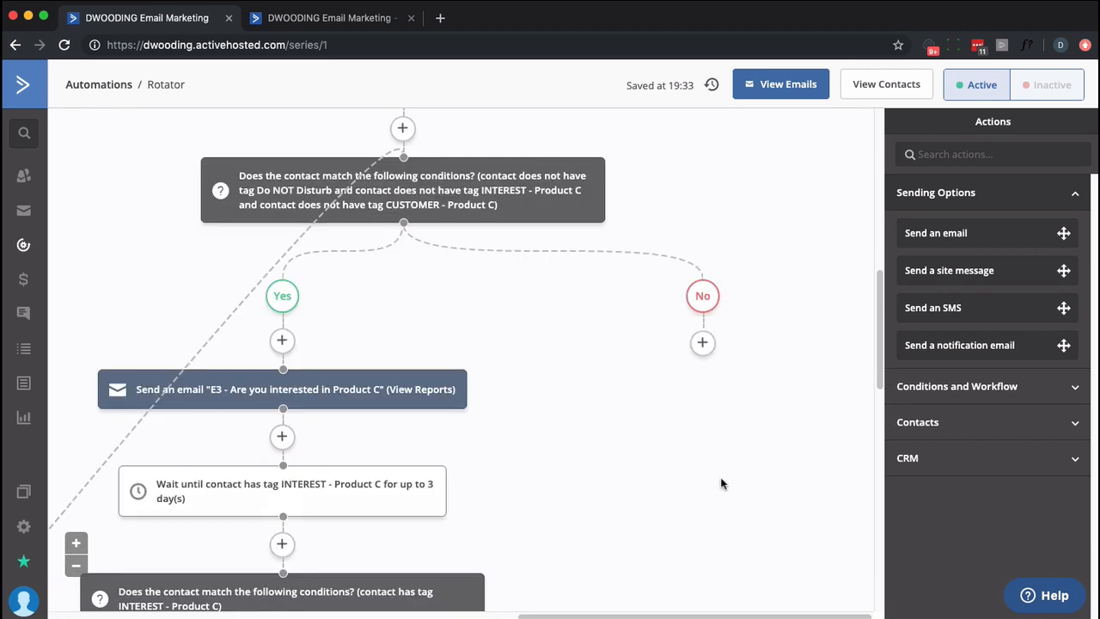
pyautogui.click(702, 343)
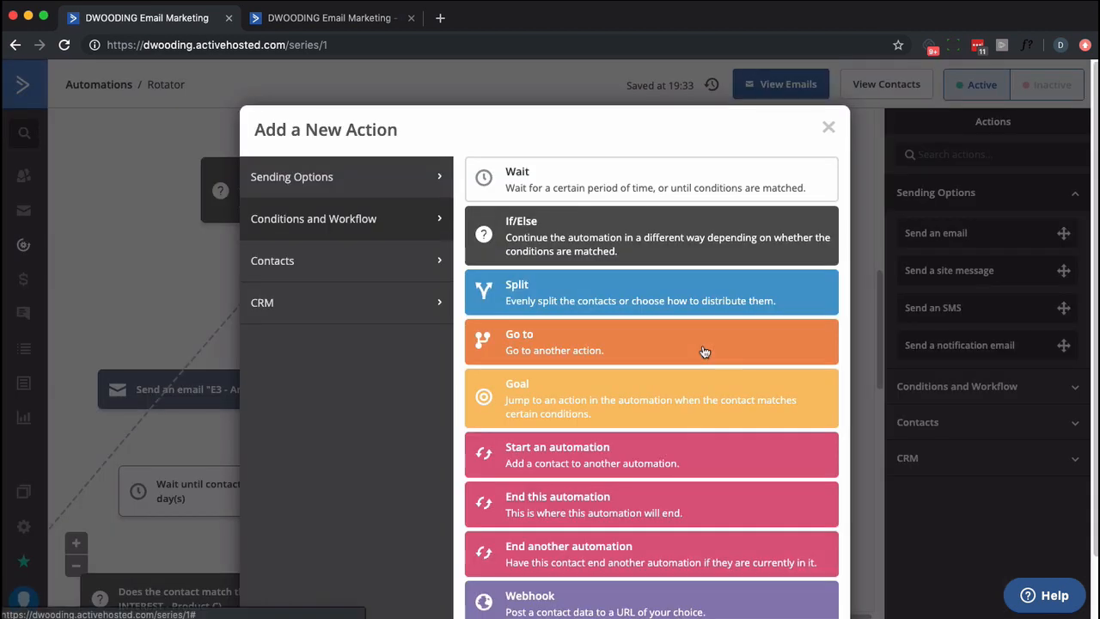
pyautogui.click(610, 294)
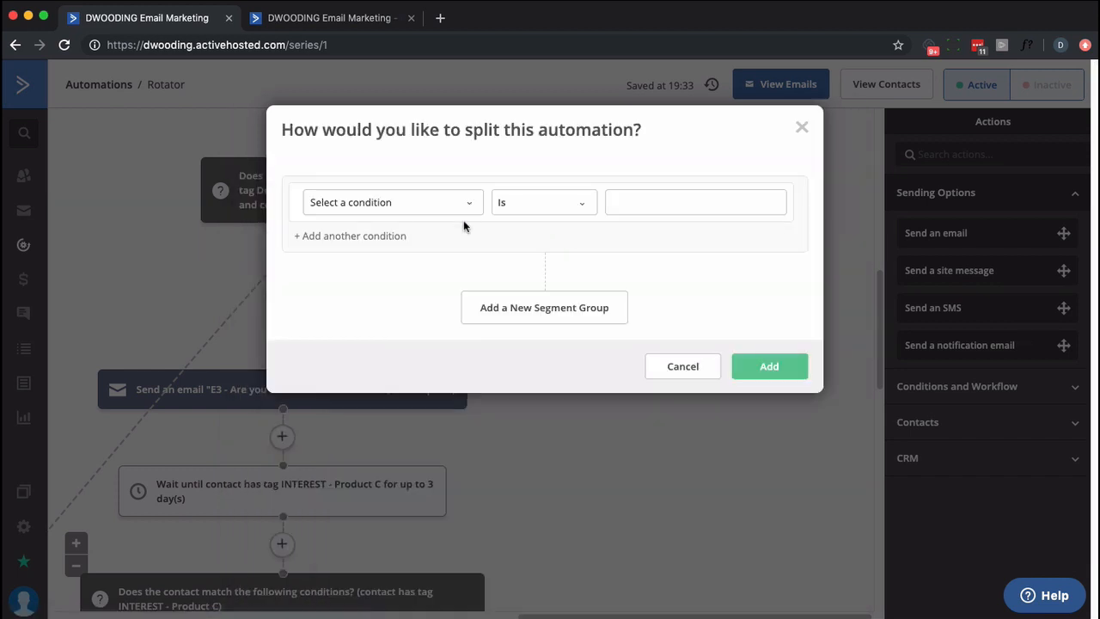
pyautogui.click(467, 210)
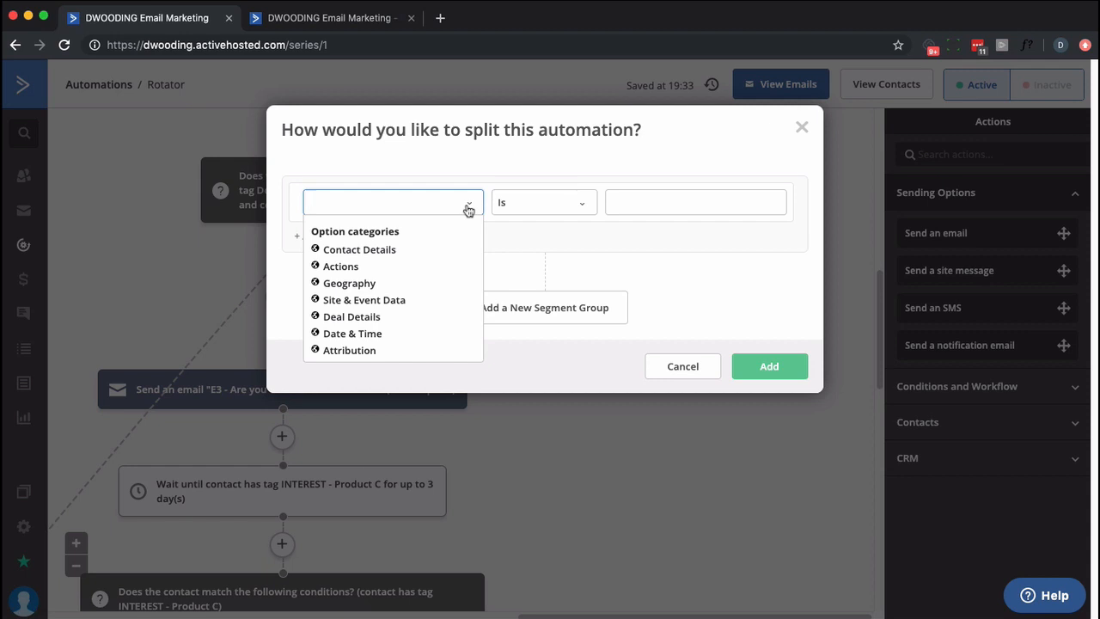
pyautogui.click(371, 256)
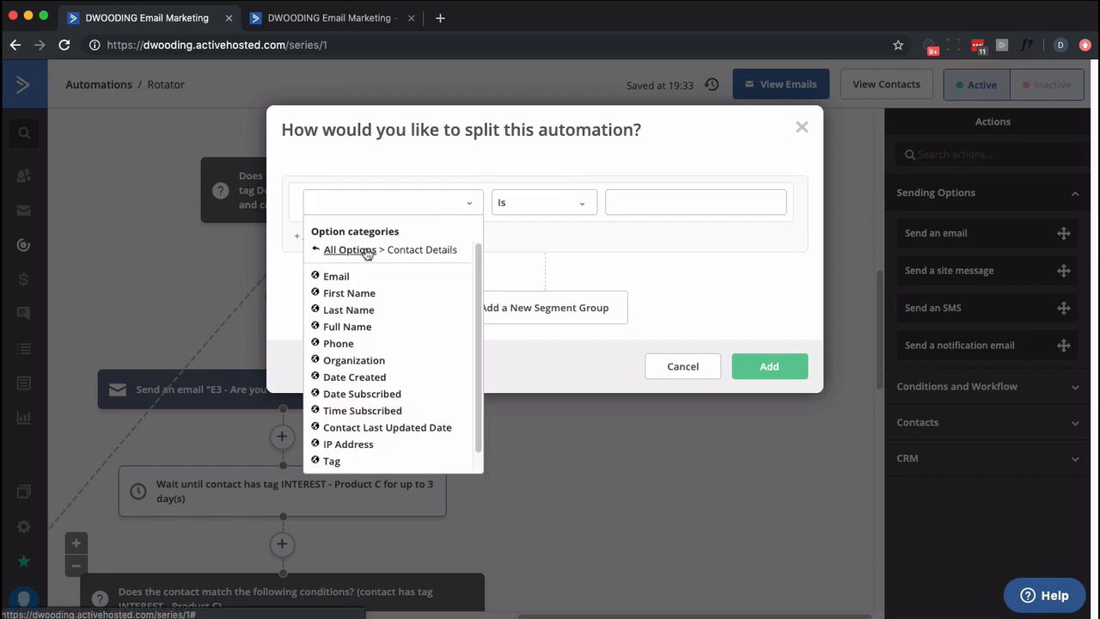
pyautogui.click(332, 462)
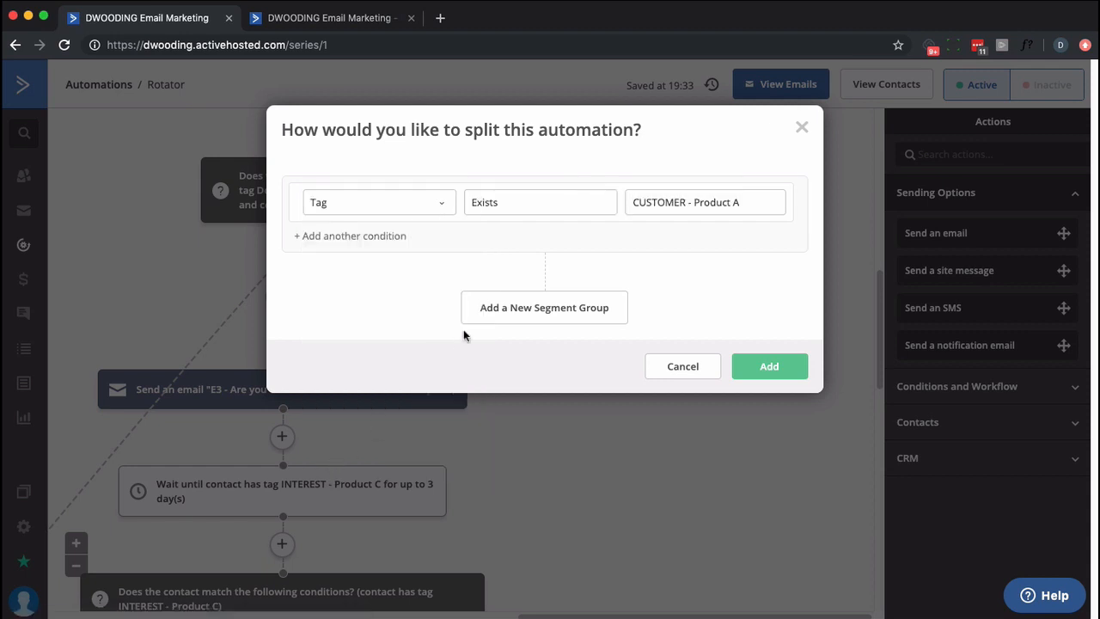
pyautogui.click(511, 209)
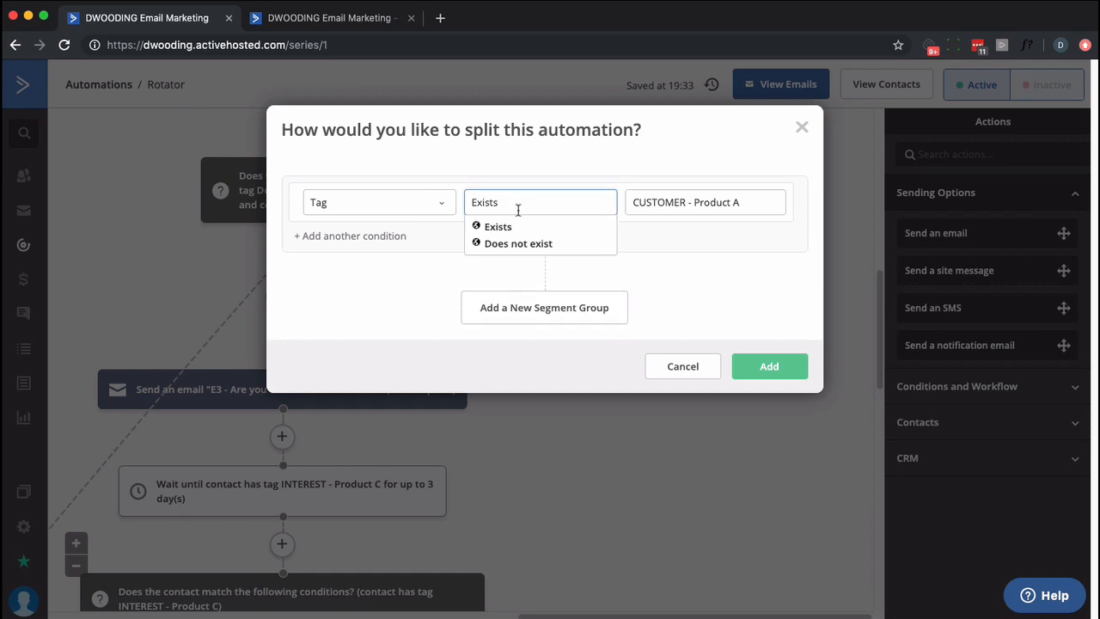
pyautogui.click(681, 206)
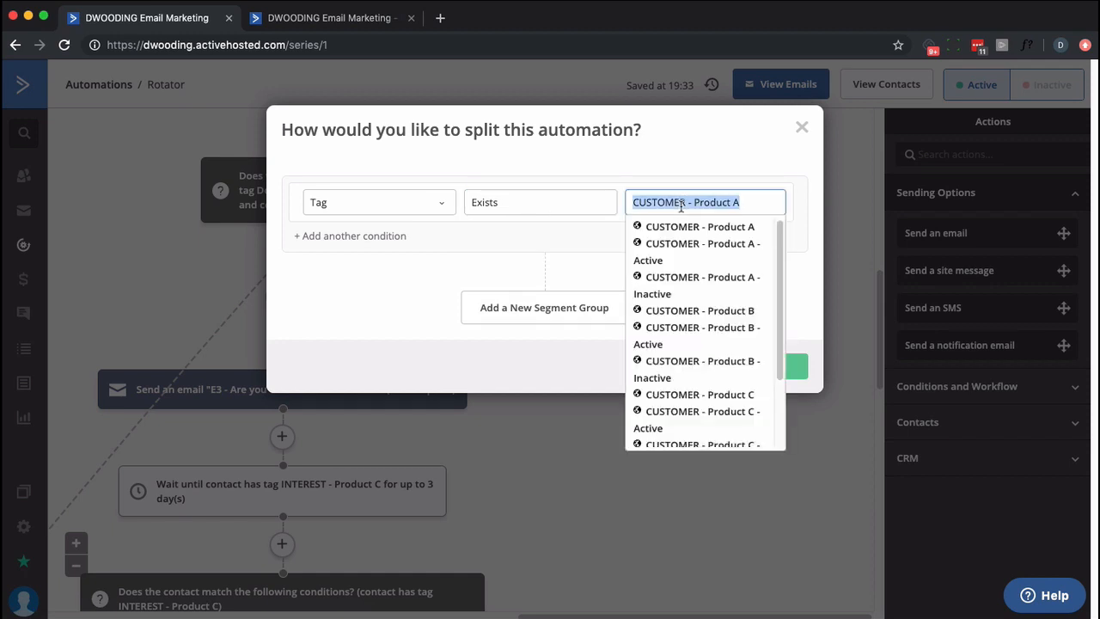
pyautogui.scroll(-3, 703, 258)
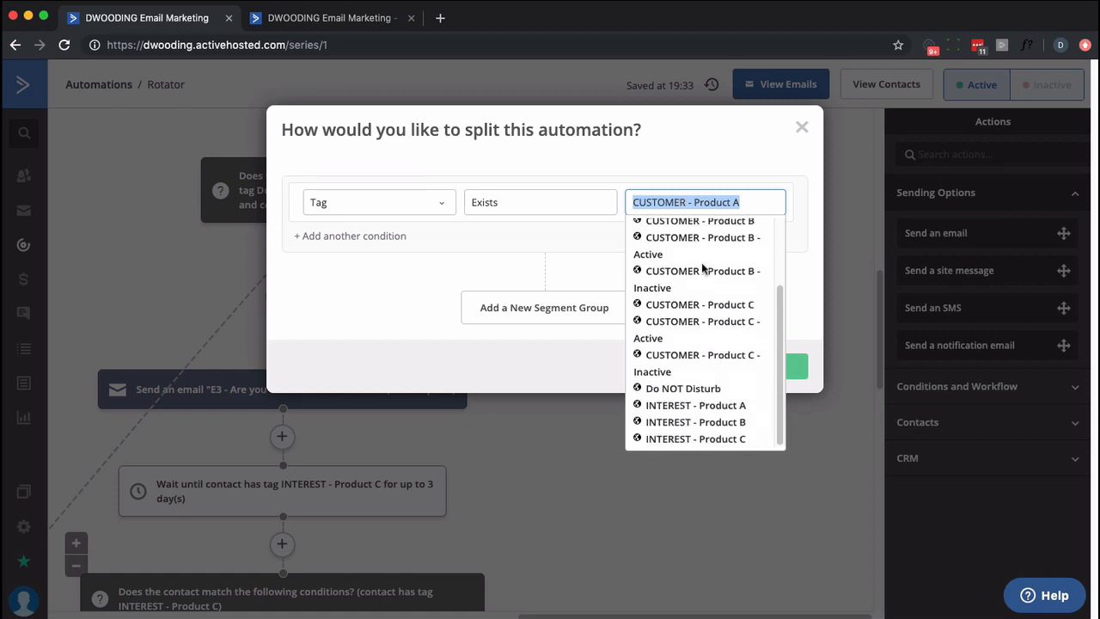
pyautogui.click(695, 404)
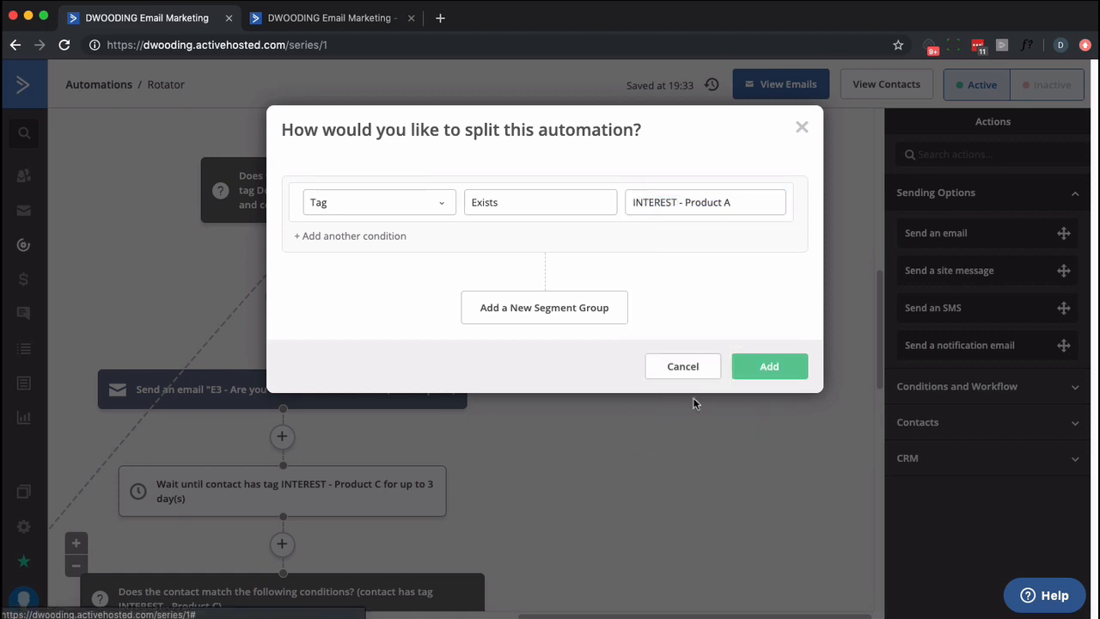
# Add a second And condition requiring that tag INTEREST - Product B exists.
pyautogui.click(364, 238)
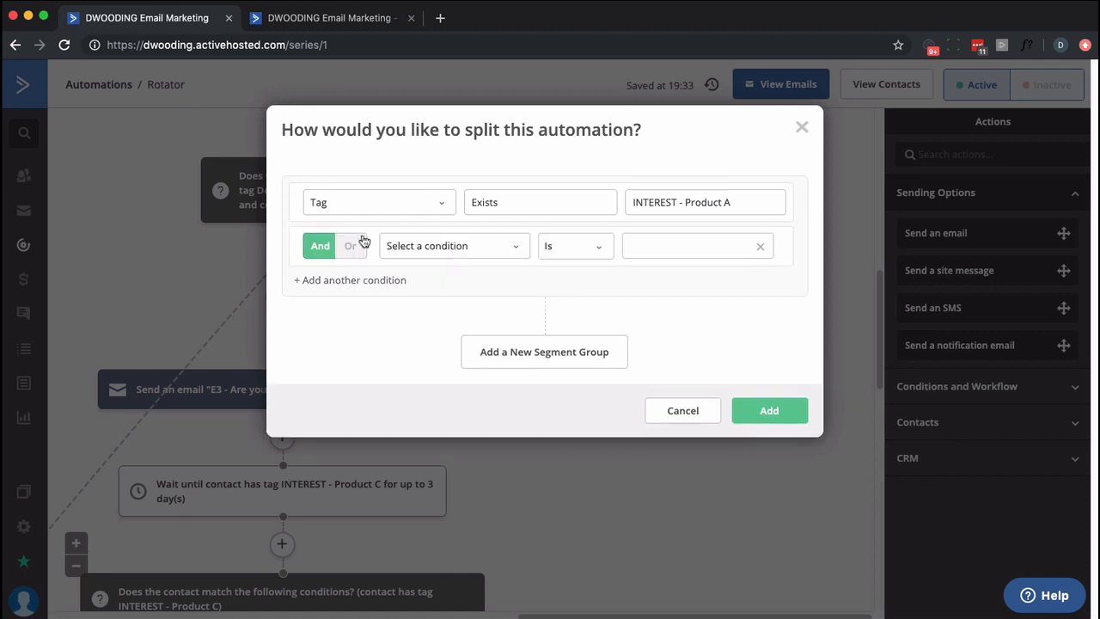
pyautogui.click(504, 251)
pyautogui.click(414, 296)
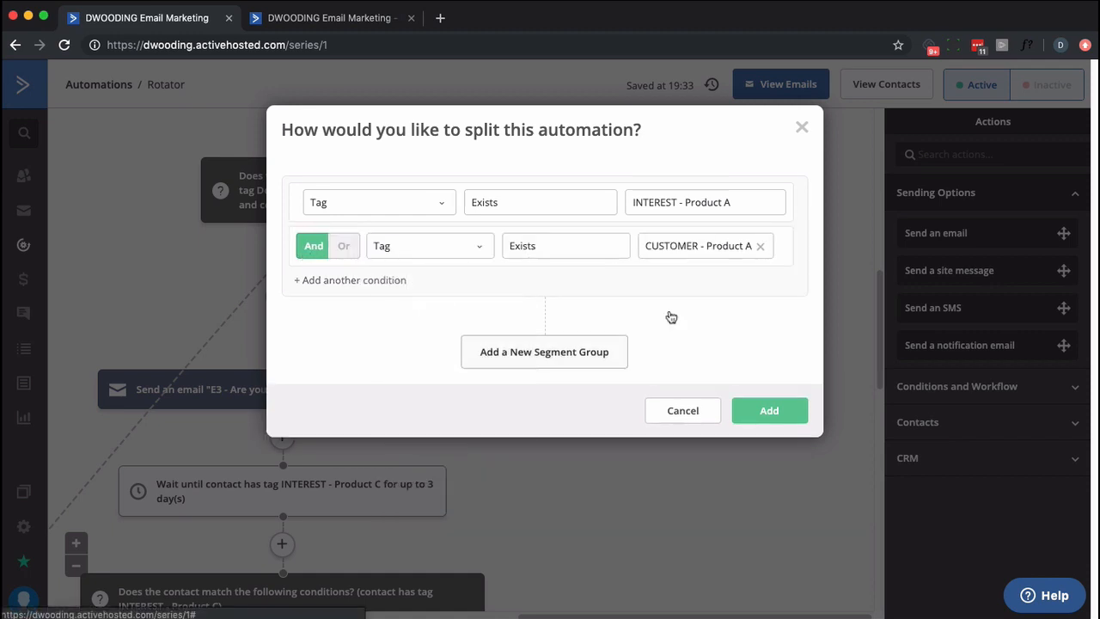
pyautogui.click(696, 245)
pyautogui.click(704, 432)
# Add a third And condition requiring that tag INTEREST - Product C exists, and insert the If/Else into the automation.
pyautogui.click(386, 283)
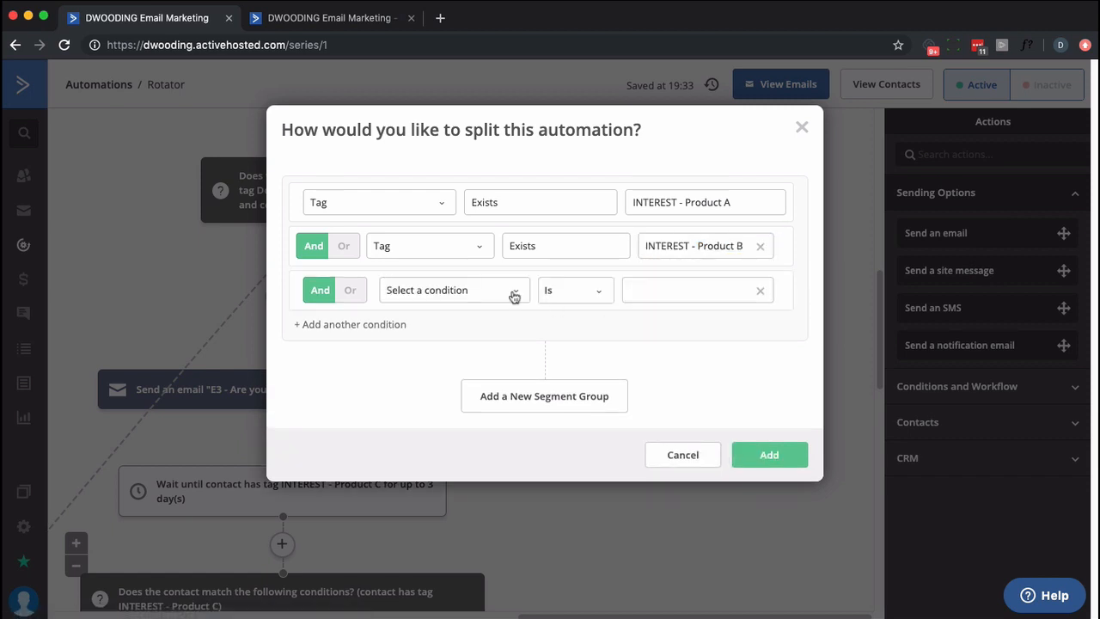
pyautogui.click(514, 296)
pyautogui.click(425, 339)
pyautogui.scroll(-3, 413, 446)
pyautogui.click(397, 517)
pyautogui.click(721, 294)
pyautogui.scroll(-5, 701, 443)
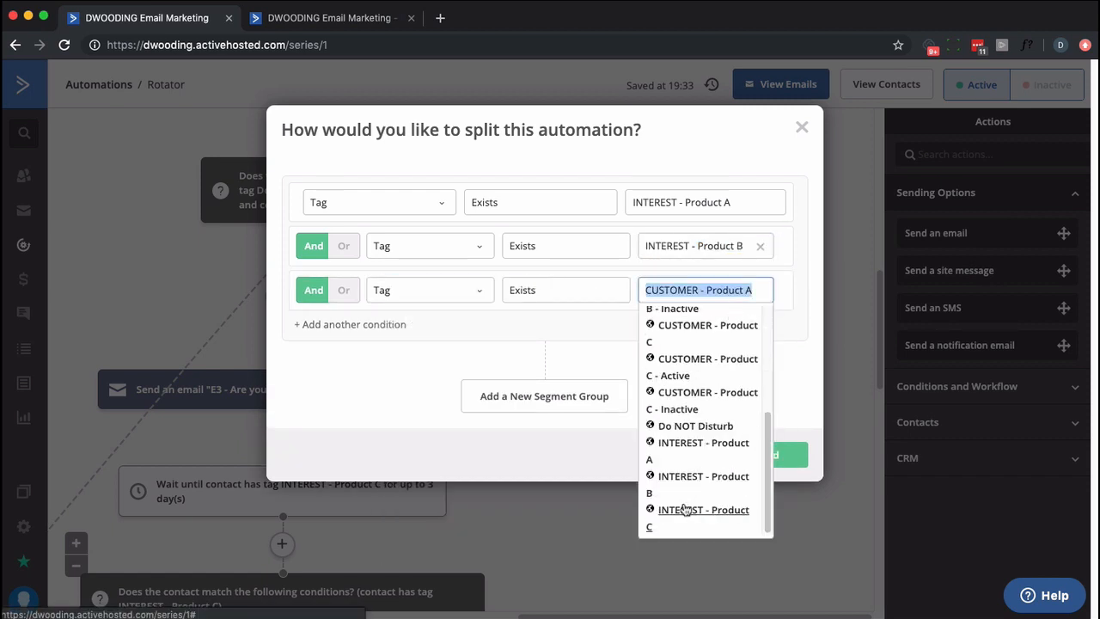
pyautogui.click(684, 508)
pyautogui.click(763, 448)
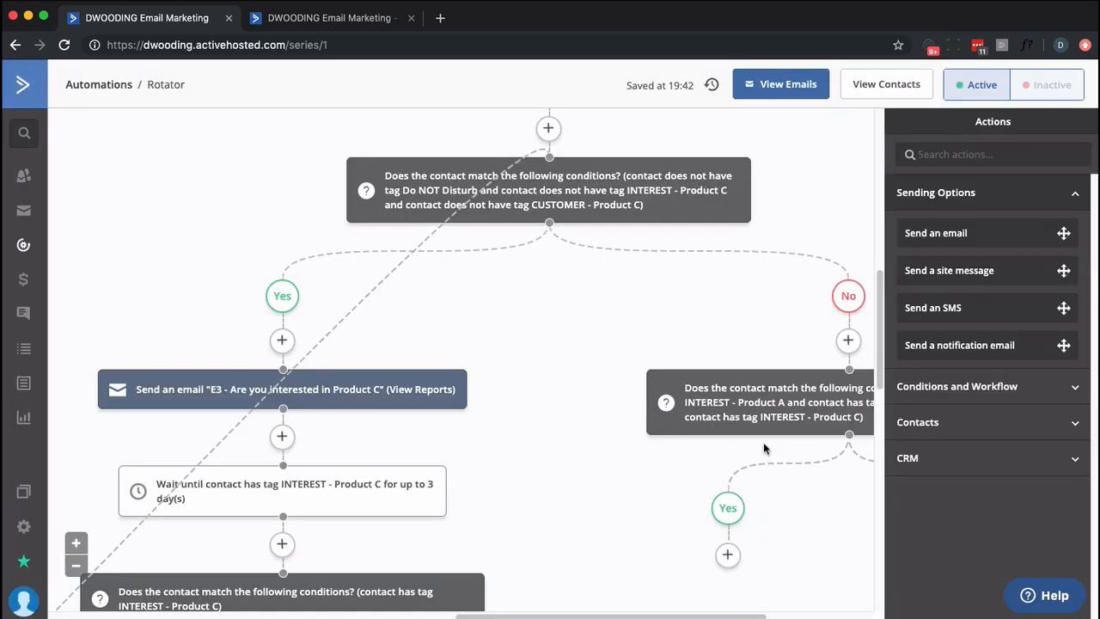
# On the Yes path of the three-tag INTEREST condition, add an action that removes the tag INTEREST - Product A.
pyautogui.moveTo(763, 616); pyautogui.dragTo(868, 615)
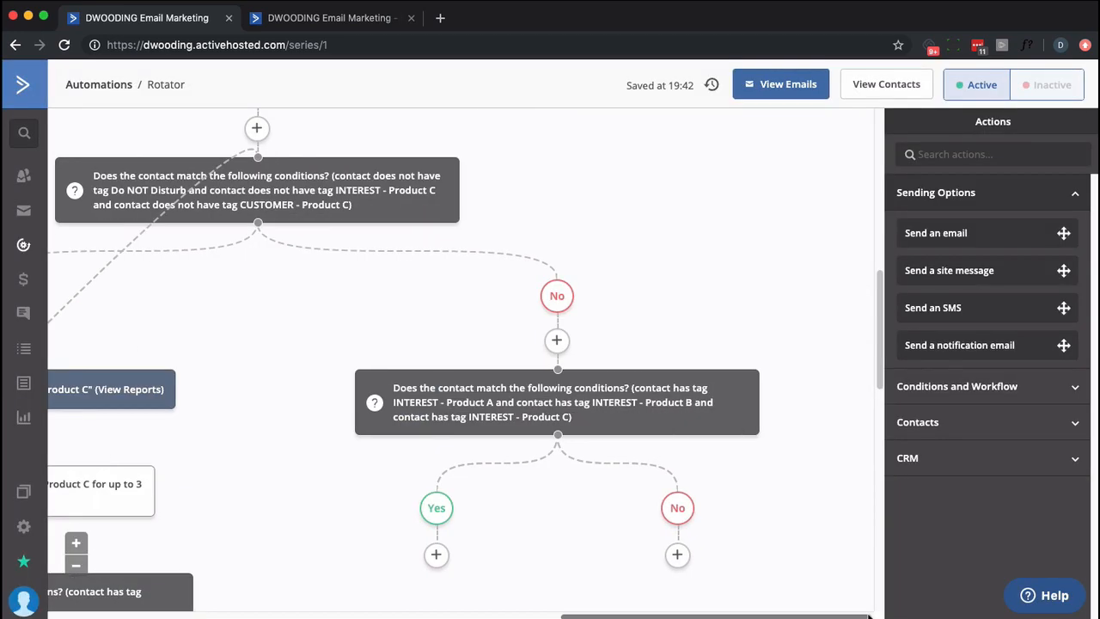
pyautogui.scroll(-3, 508, 545)
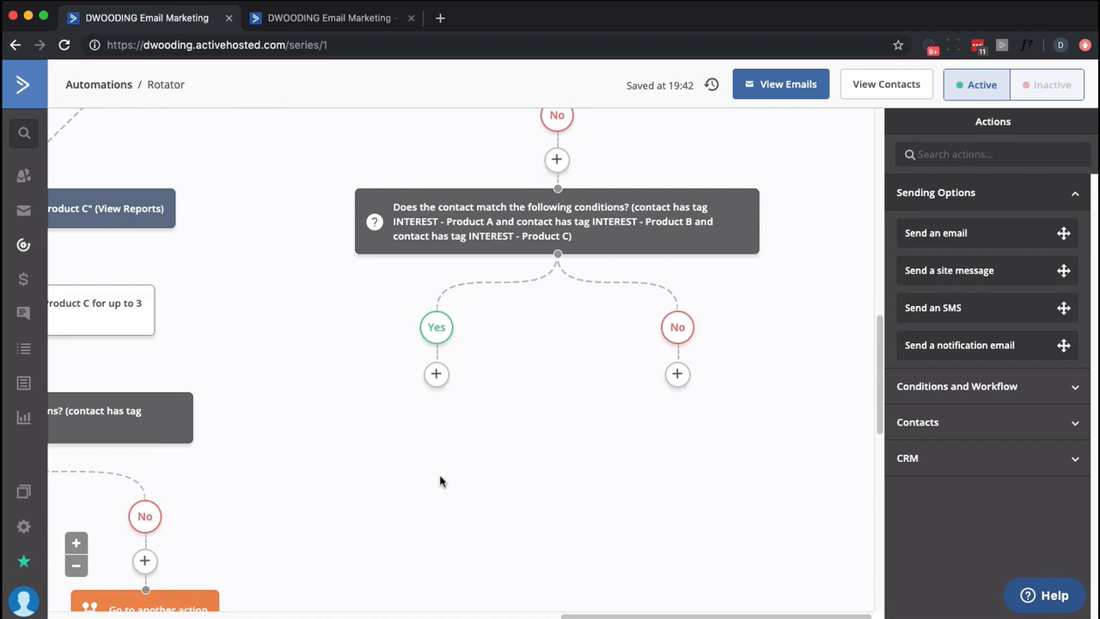
pyautogui.click(436, 373)
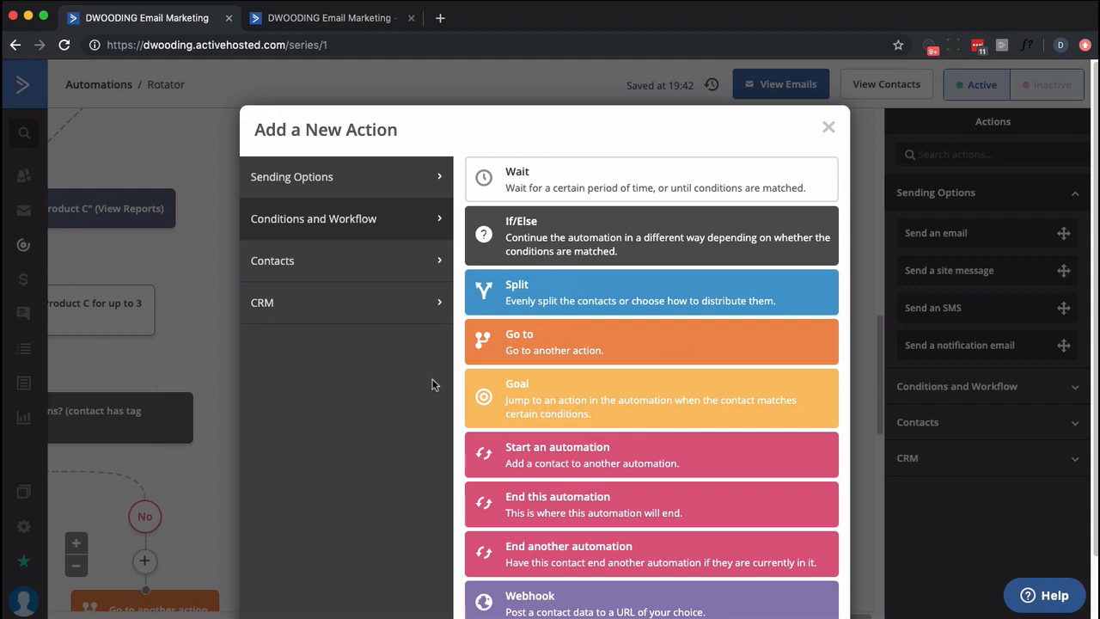
pyautogui.click(413, 263)
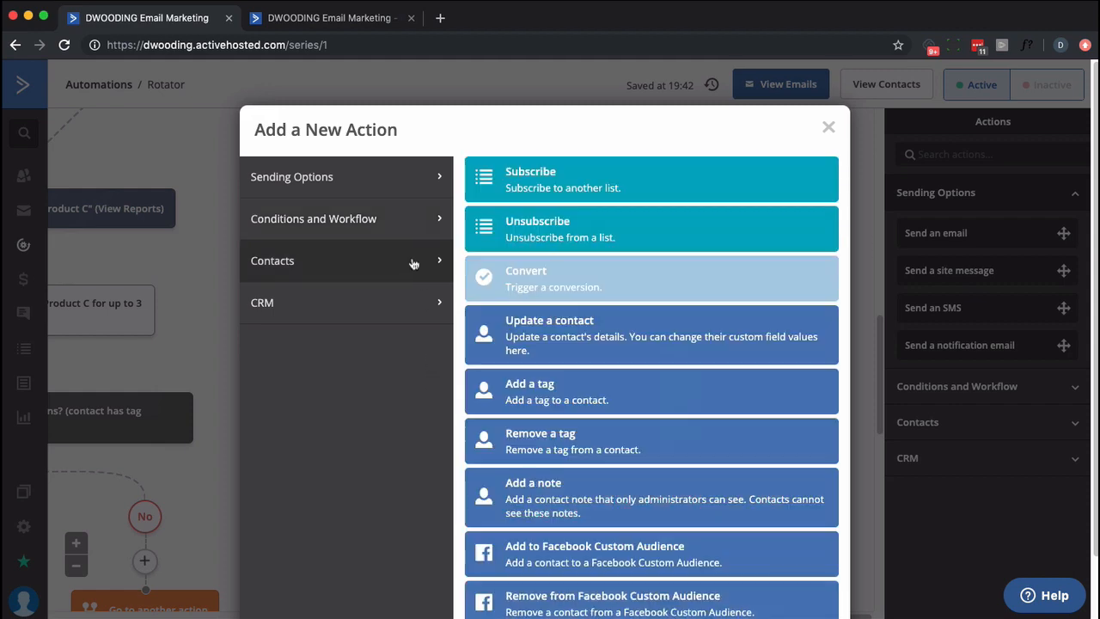
pyautogui.click(543, 435)
pyautogui.write('in')
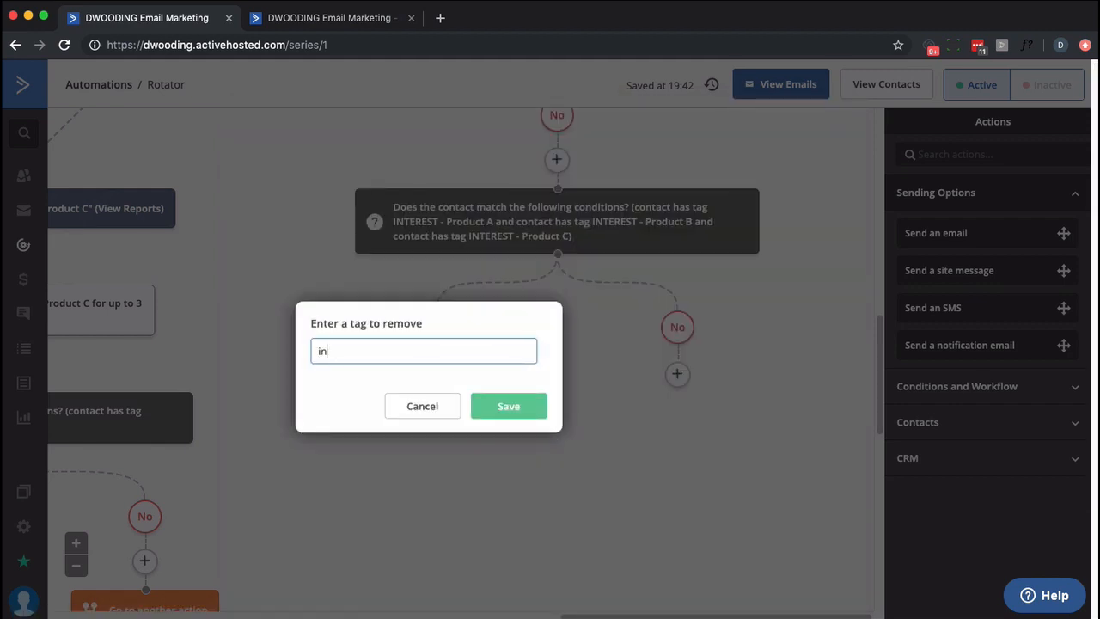
pyautogui.write('tere')
pyautogui.click(426, 373)
pyautogui.click(498, 407)
# Below the Product A tag removal, add an action that removes the tag INTEREST - Product B.
pyautogui.click(453, 467)
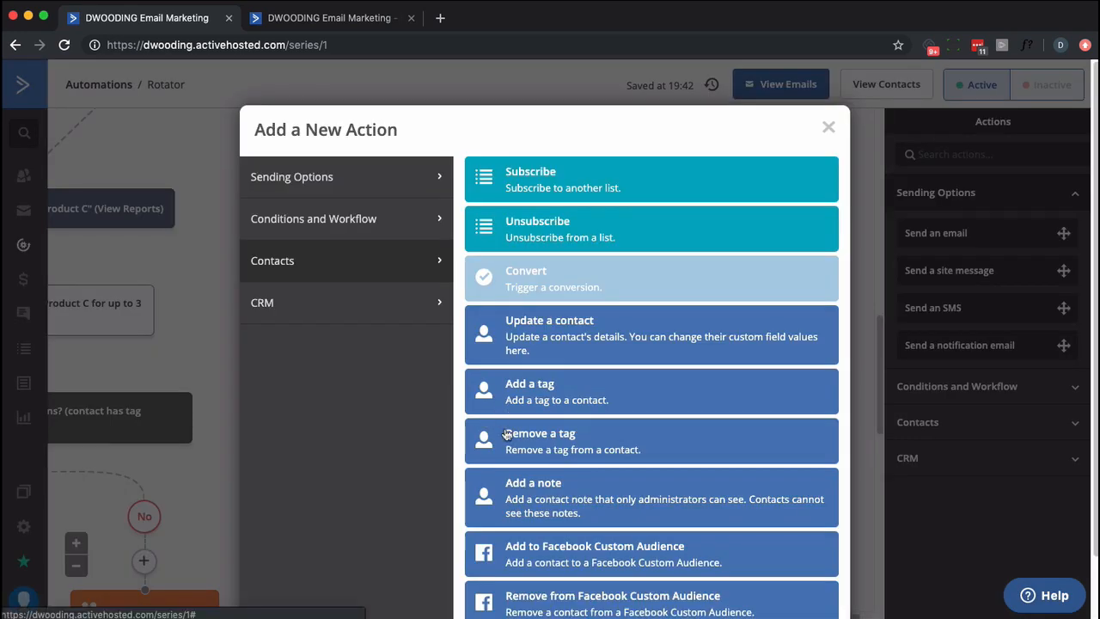
pyautogui.click(507, 435)
pyautogui.write('intere')
pyautogui.click(387, 478)
pyautogui.click(507, 500)
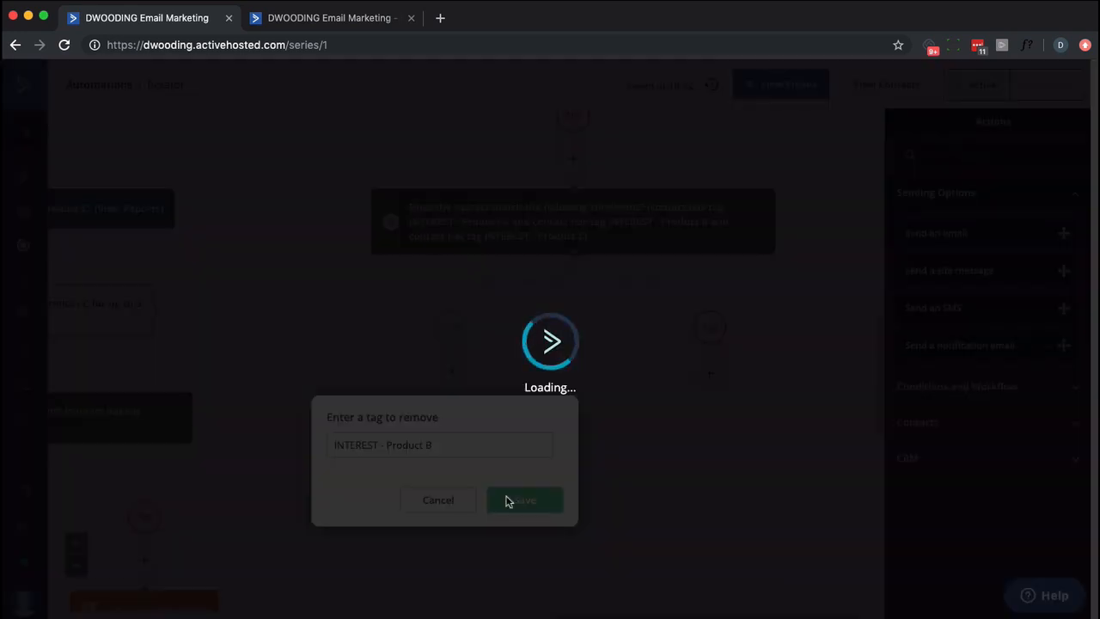
# Below the Product B tag removal, add an action that removes the tag INTEREST - Product C.
pyautogui.click(507, 500)
pyautogui.click(522, 364)
pyautogui.write('intere')
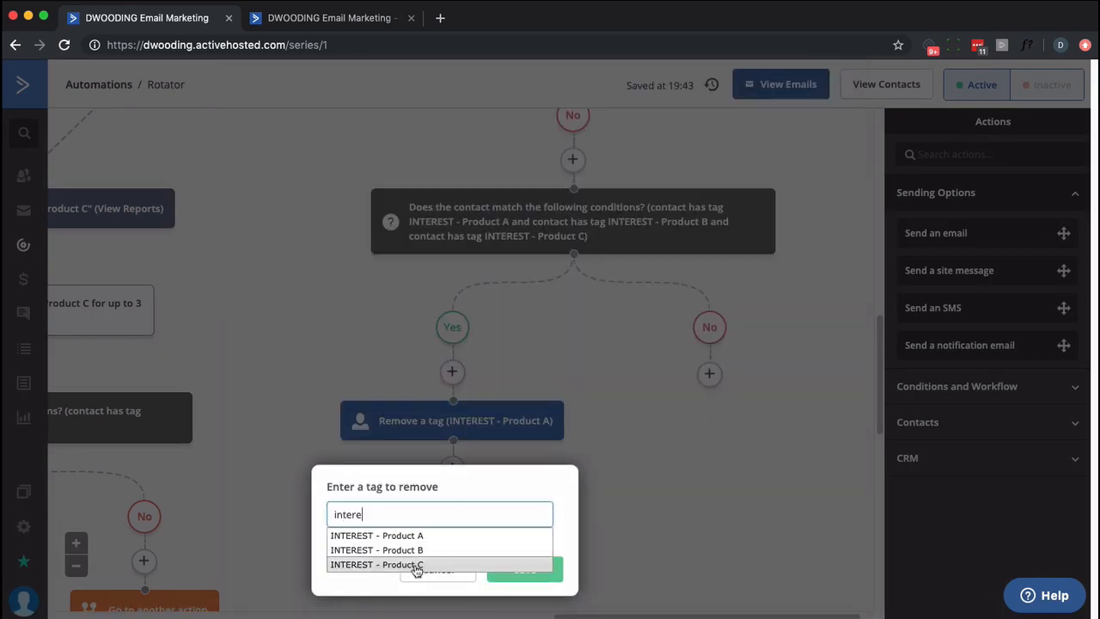
pyautogui.click(416, 565)
pyautogui.click(524, 569)
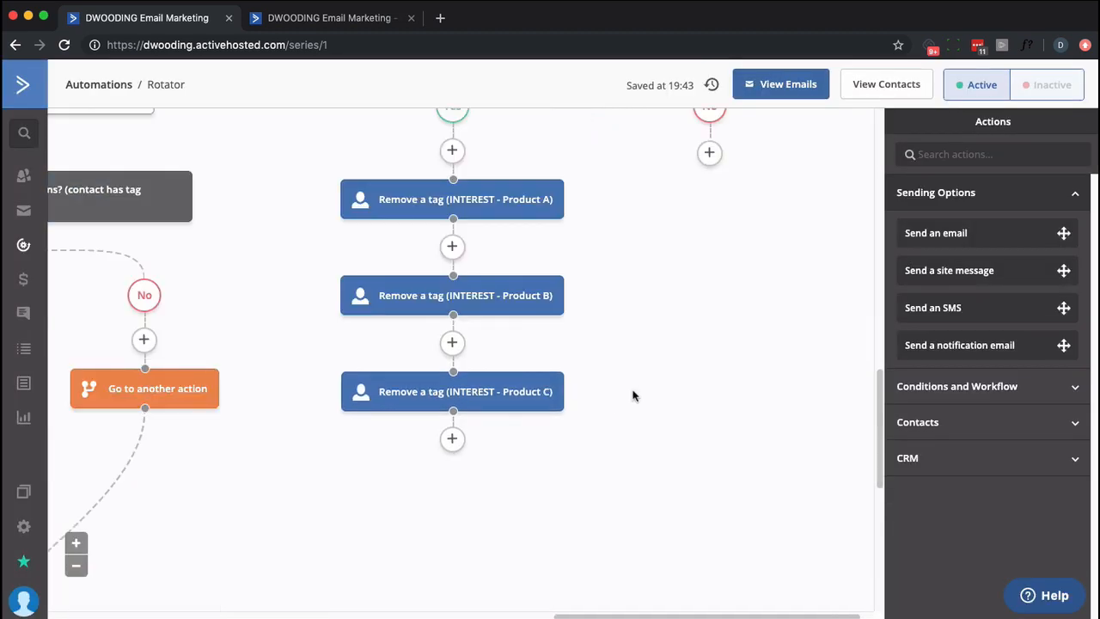
pyautogui.scroll(2, 632, 395)
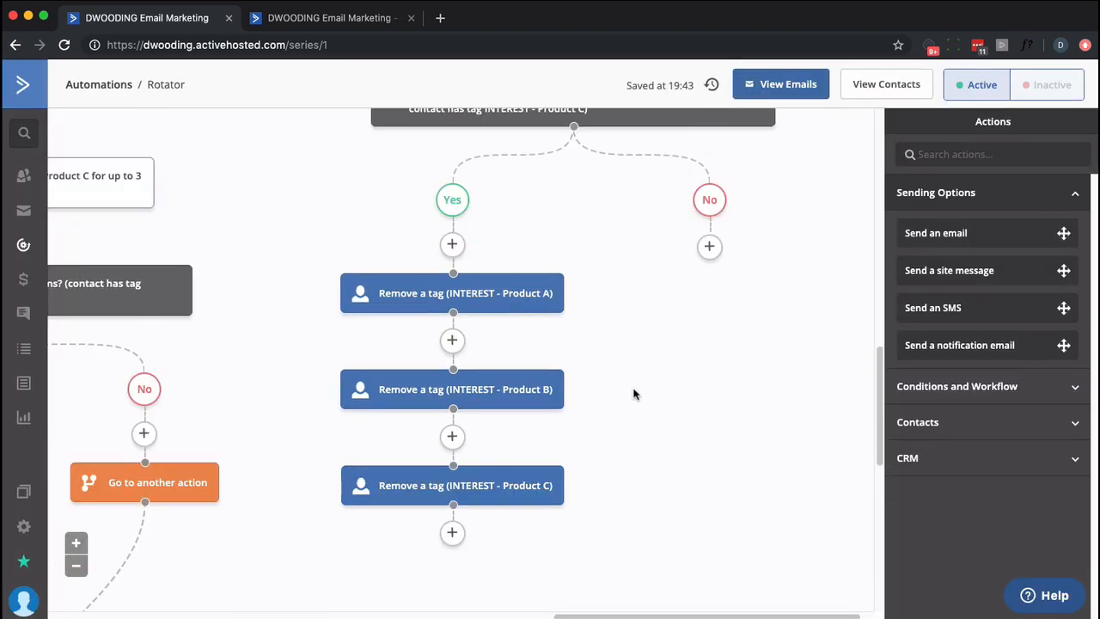
# Below the Product C tag removal, add a wait of 5 minutes.
pyautogui.scroll(-2, 608, 563)
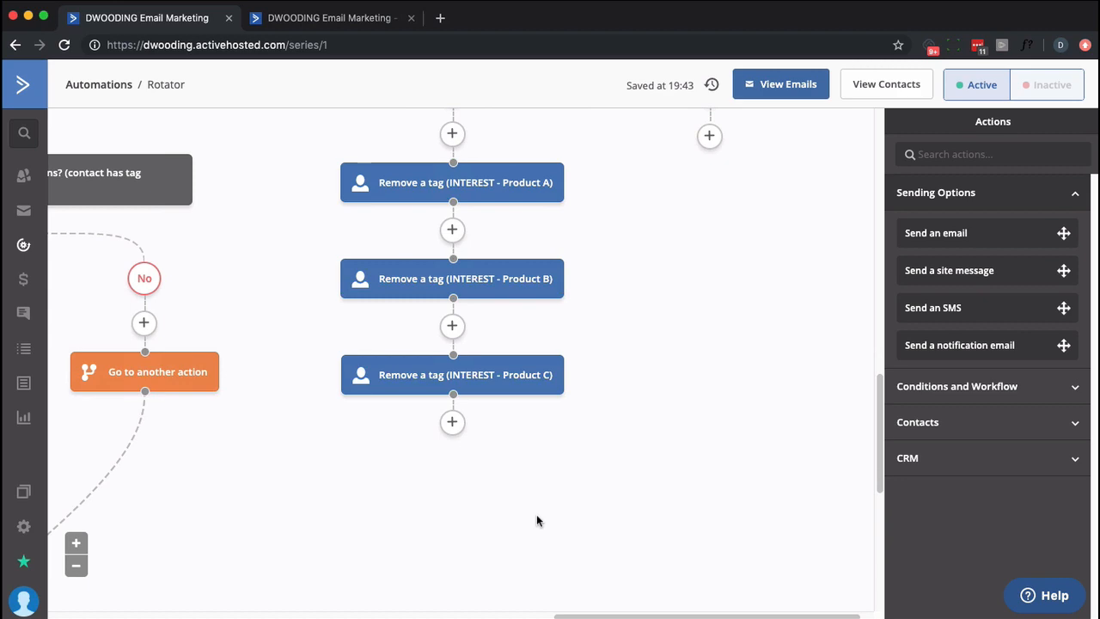
pyautogui.click(452, 421)
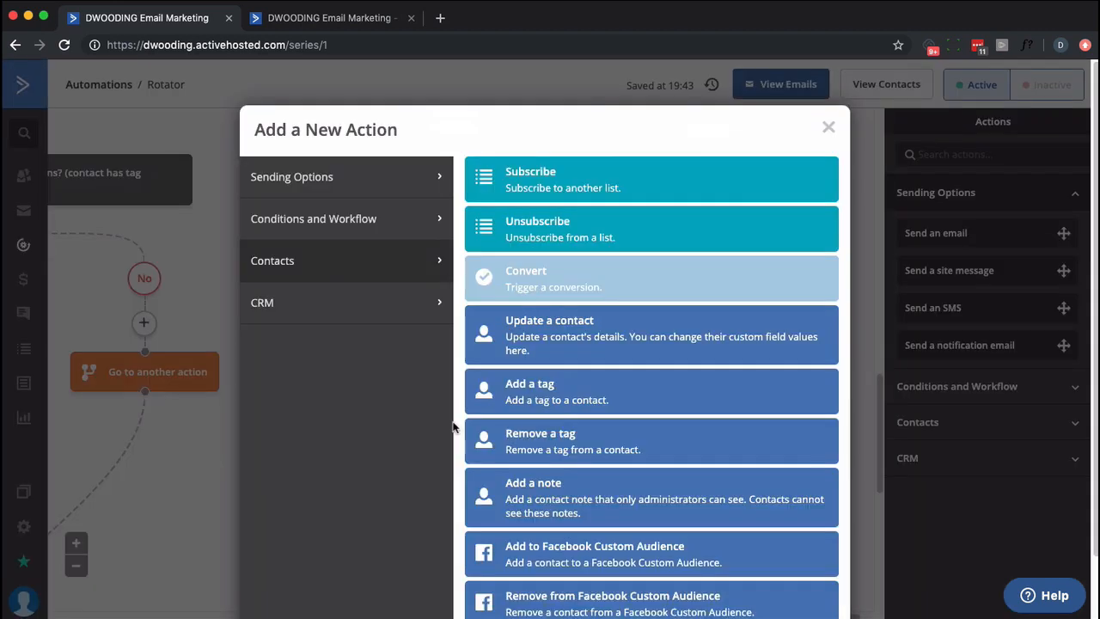
pyautogui.click(327, 178)
pyautogui.click(313, 216)
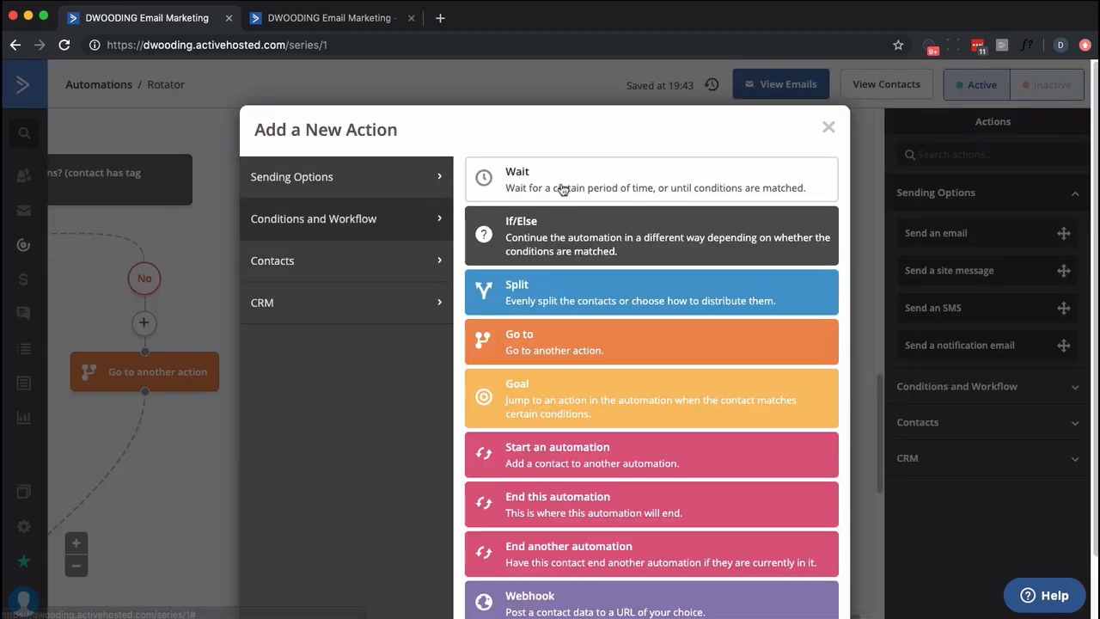
pyautogui.click(563, 190)
pyautogui.click(451, 410)
pyautogui.doubleClick(425, 425)
pyautogui.write('5')
pyautogui.click(579, 432)
pyautogui.click(562, 459)
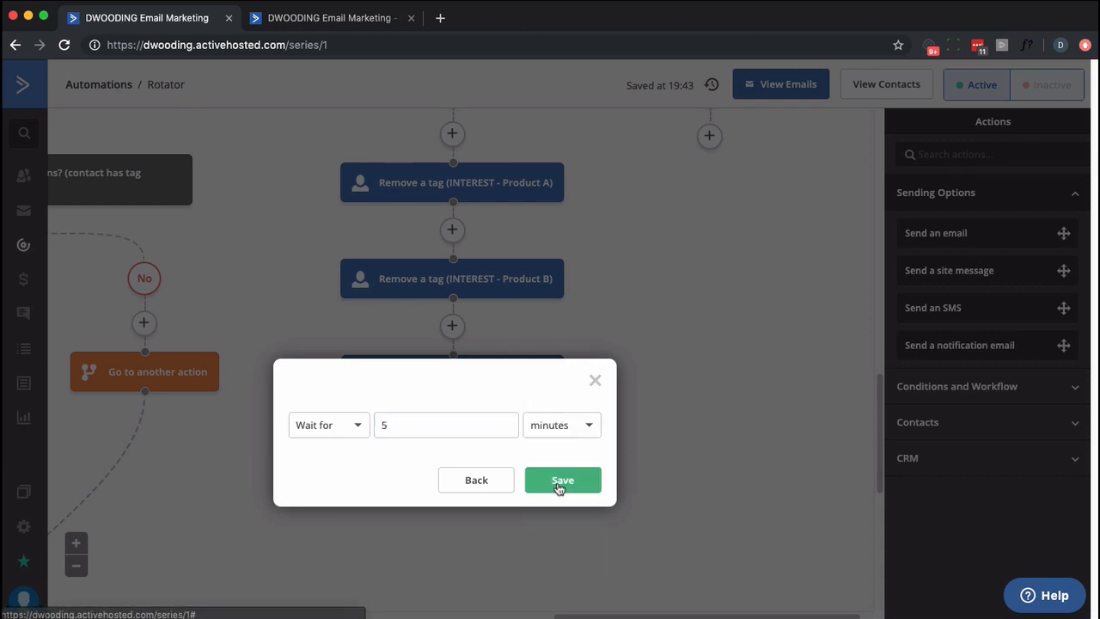
pyautogui.click(560, 480)
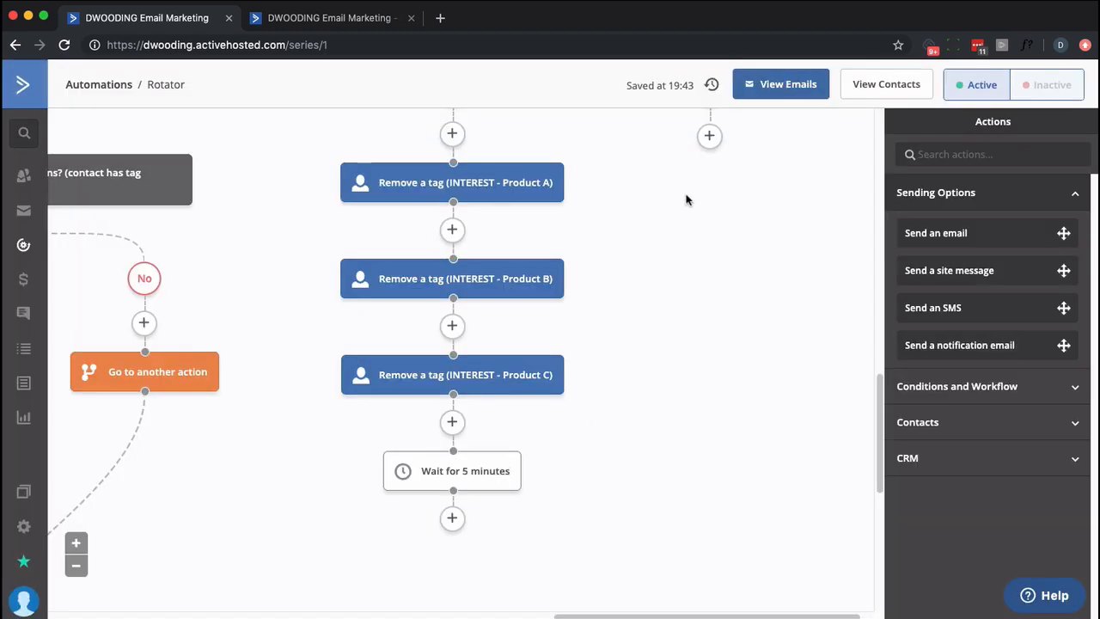
# On the No path of the three-tag INTEREST condition, add a Go to action linked to the 5-minute wait on the Yes path.
pyautogui.click(709, 151)
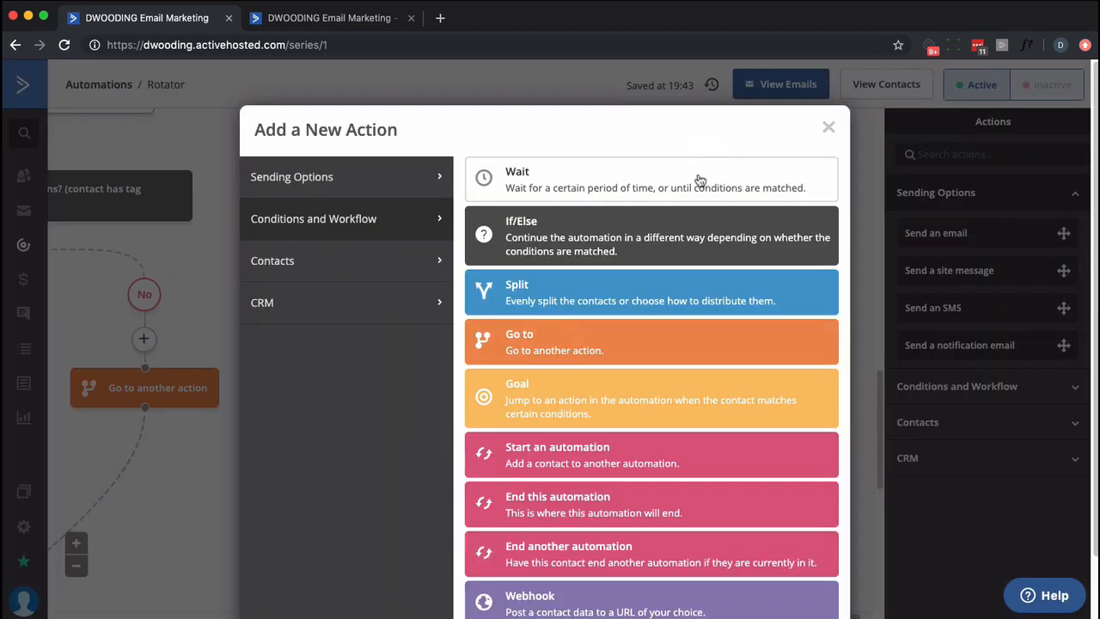
pyautogui.click(542, 348)
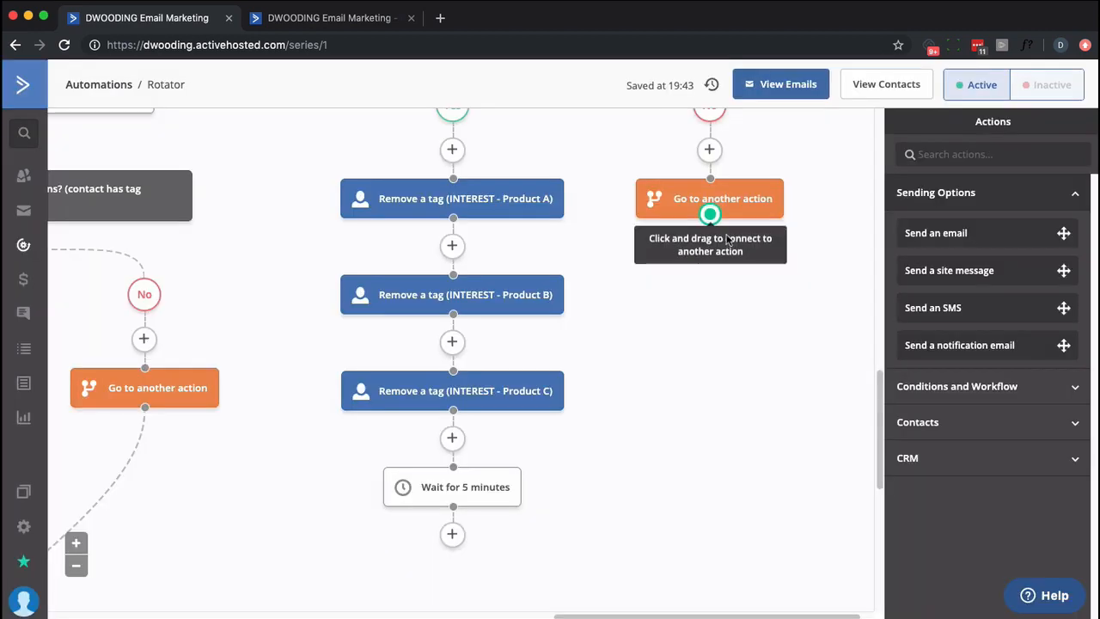
pyautogui.moveTo(710, 215); pyautogui.dragTo(458, 481)
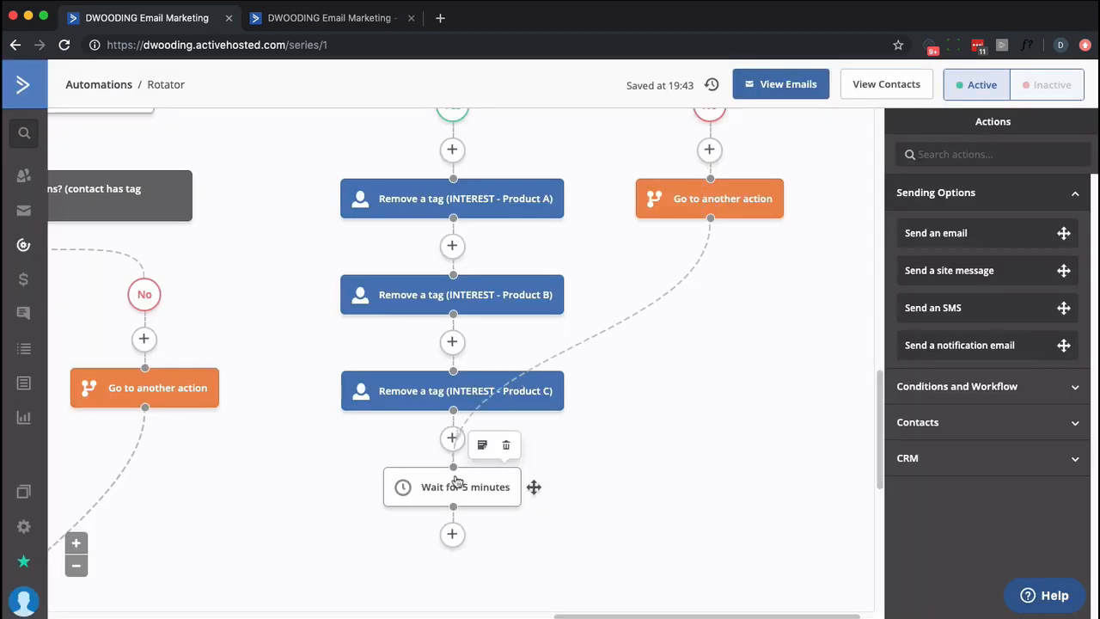
# Below the 5-minute wait that follows the tag removals, add a Go to action linked to the 5-minute wait at the automation's start.
pyautogui.scroll(3, 590, 467)
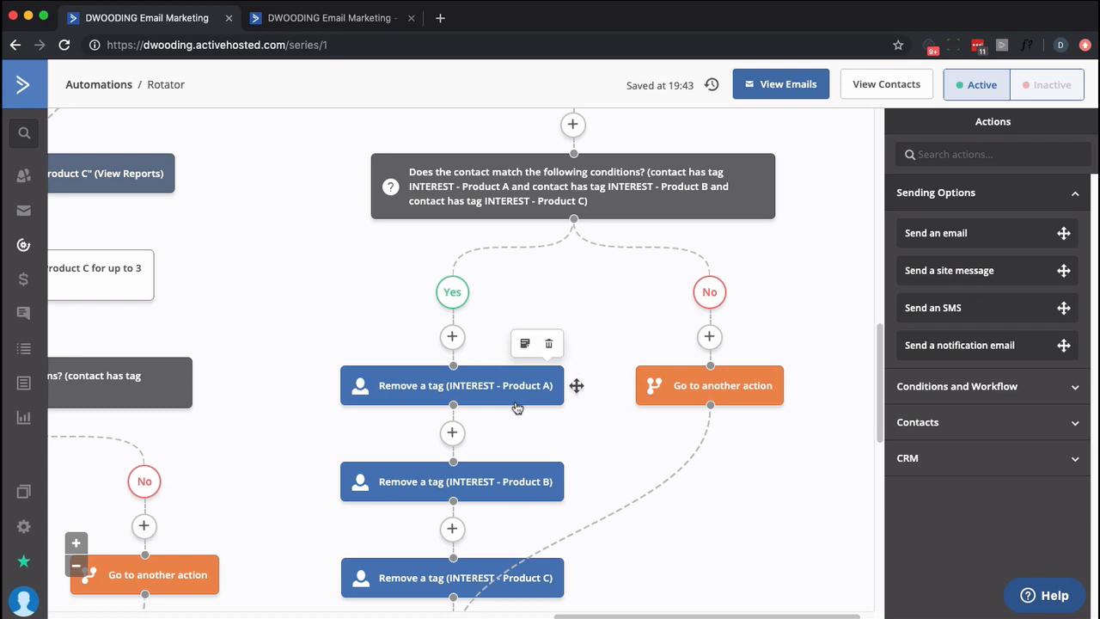
pyautogui.scroll(-4, 520, 493)
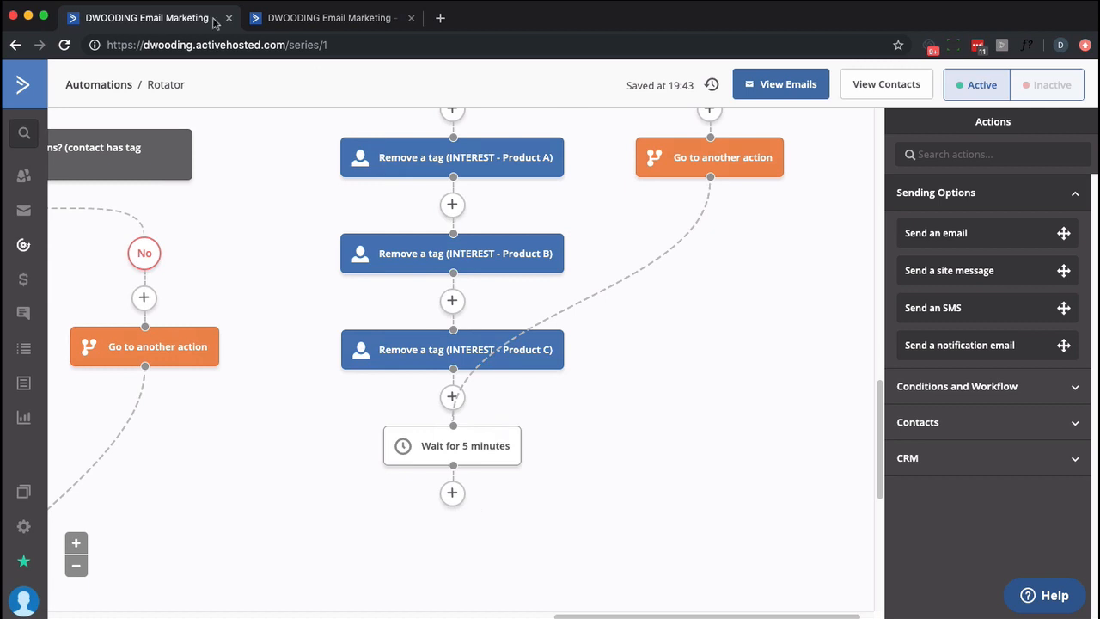
pyautogui.hotkey('ctrl', '-')
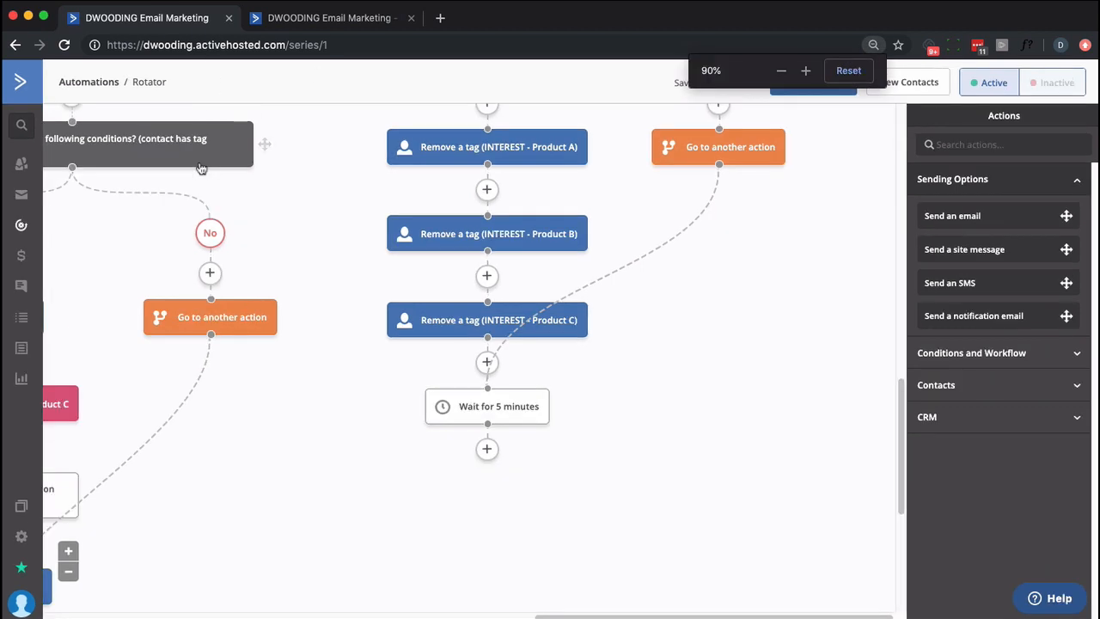
pyautogui.hotkey('ctrl', '-')
pyautogui.hotkey('ctrl', '-')
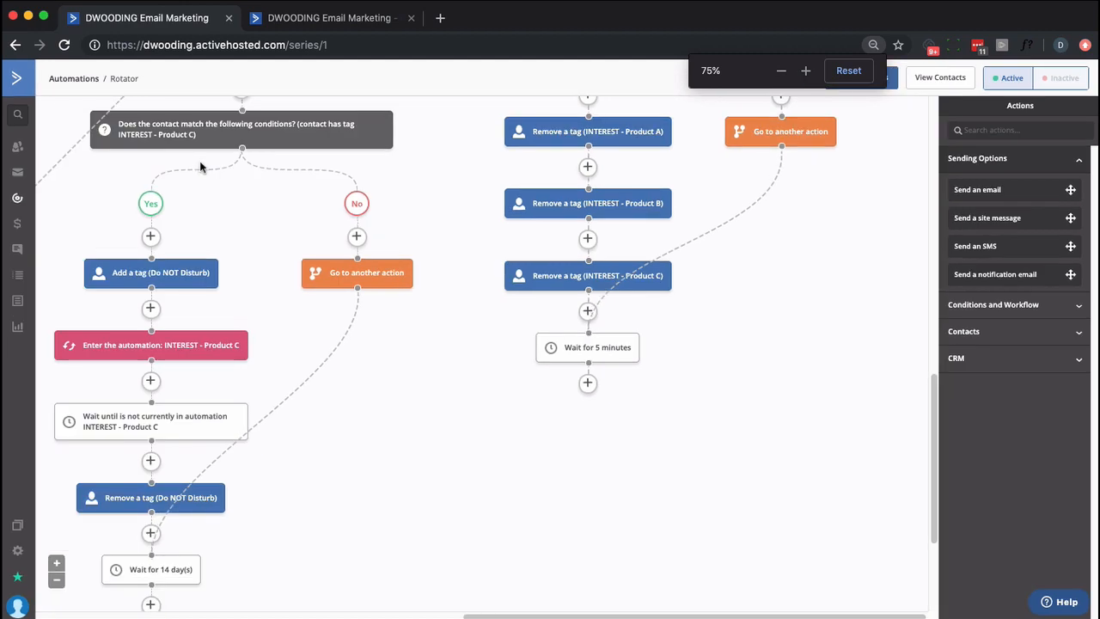
pyautogui.scroll(4, 823, 450)
pyautogui.scroll(-1, 831, 444)
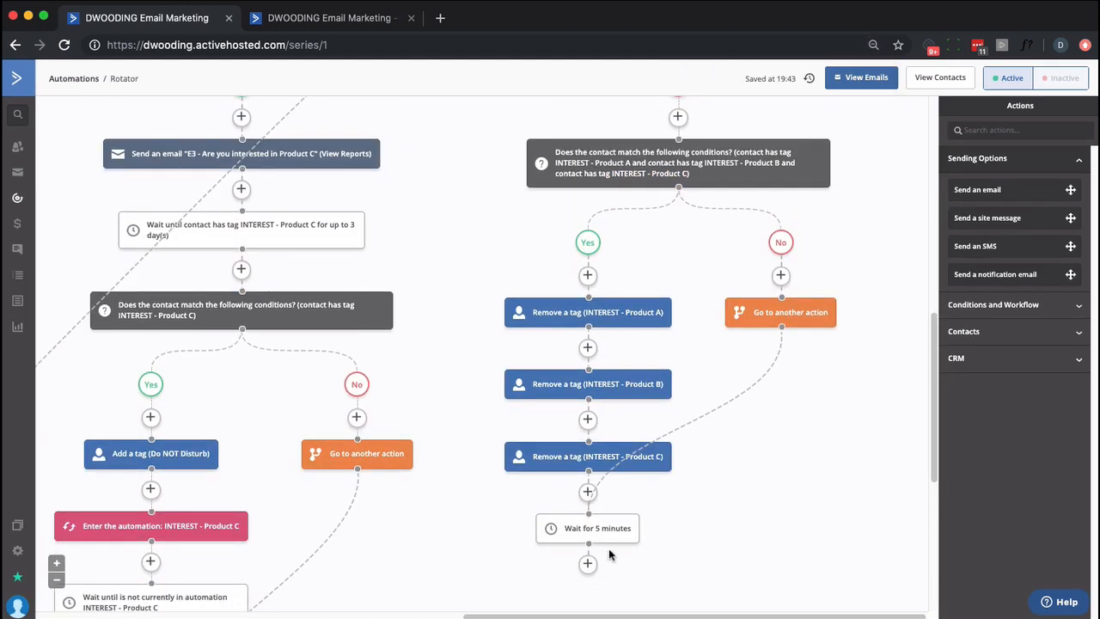
pyautogui.click(586, 565)
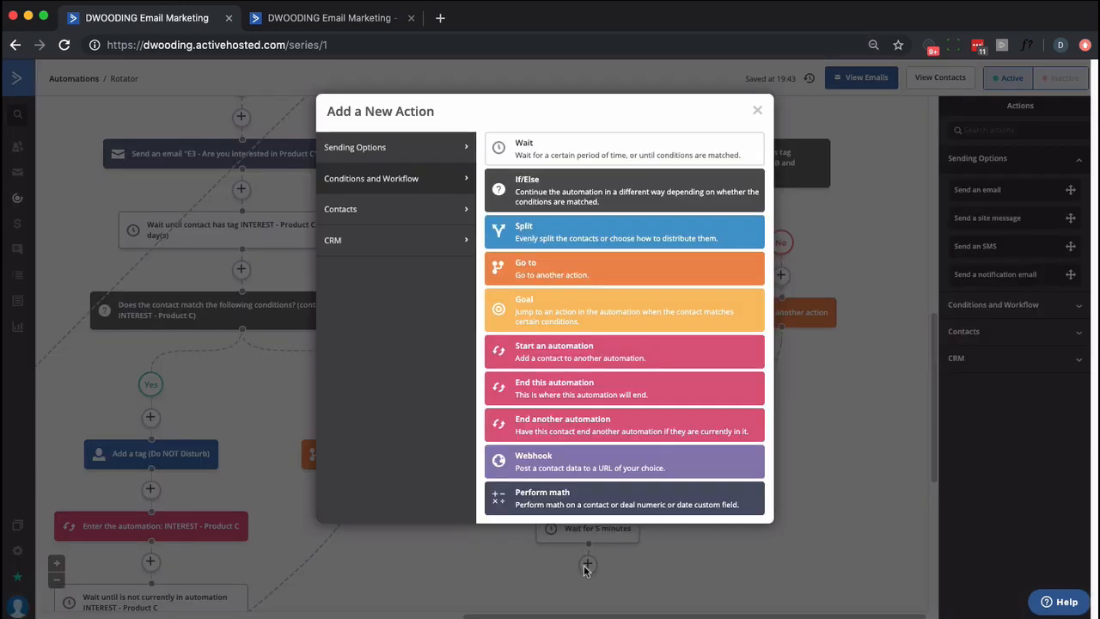
pyautogui.click(521, 274)
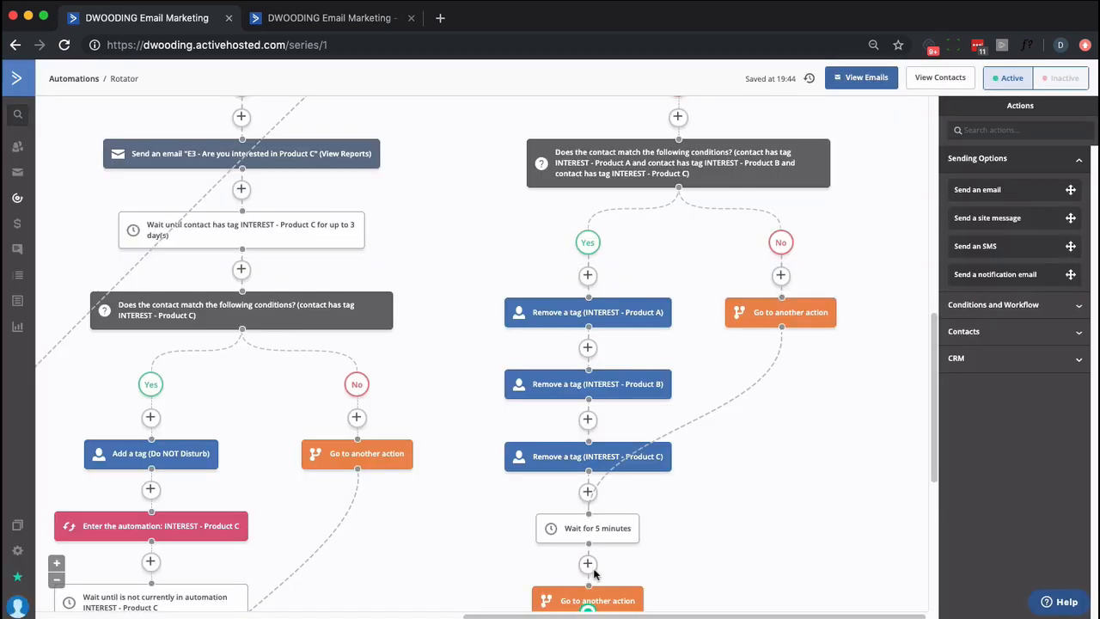
pyautogui.moveTo(593, 594); pyautogui.dragTo(221, 232)
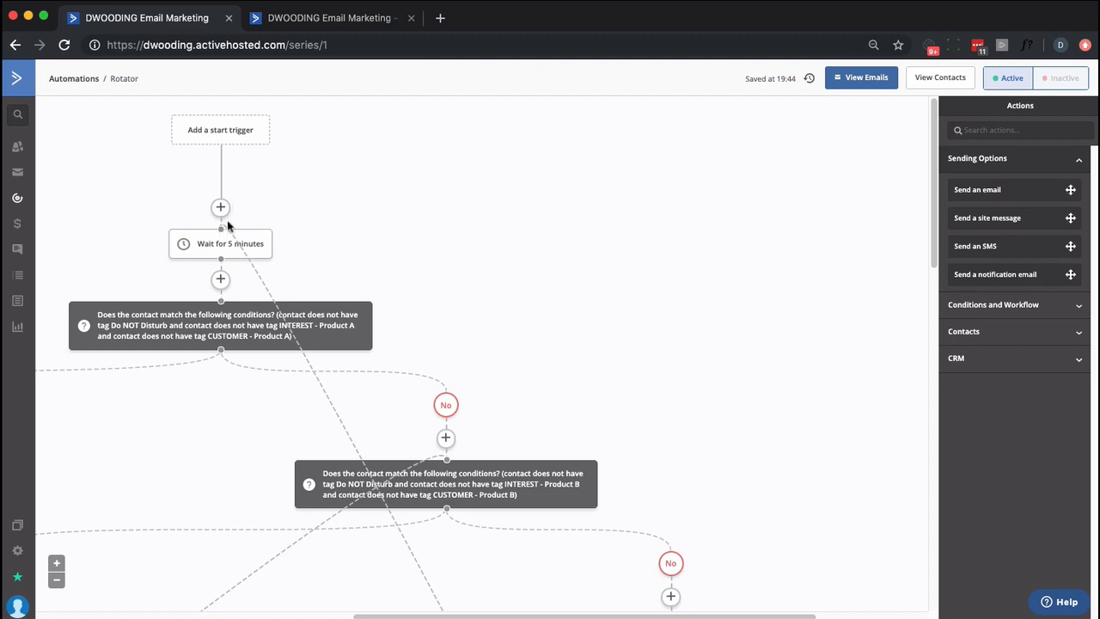
# Examine how the Product A, B and C branches and the tag-reset branch end and connect across the automation.
pyautogui.scroll(-10, 243, 204)
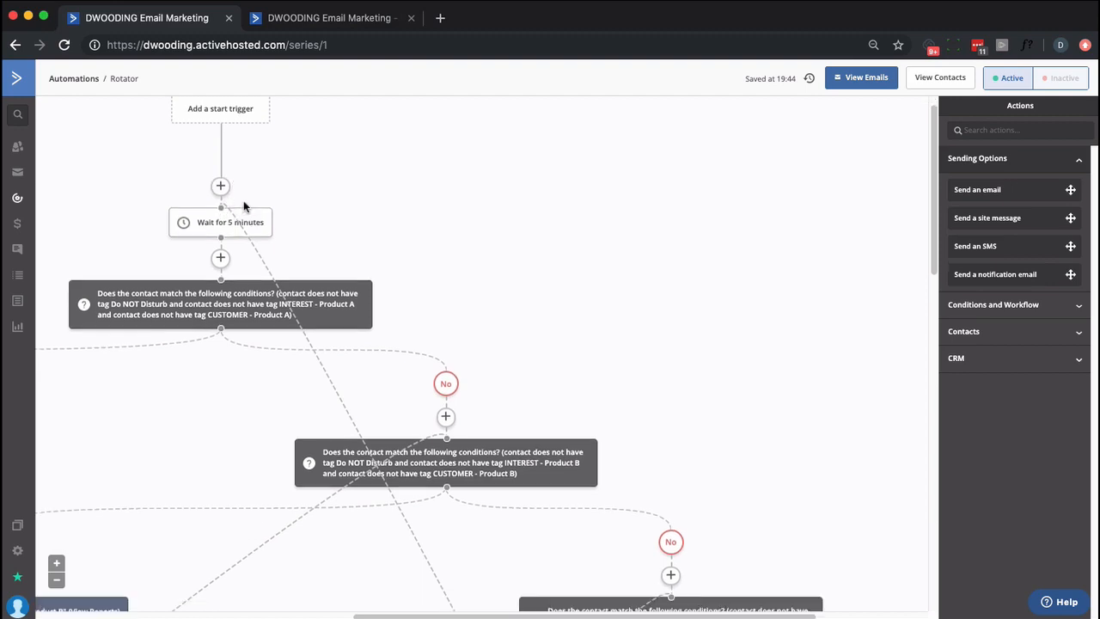
pyautogui.scroll(-10, 242, 207)
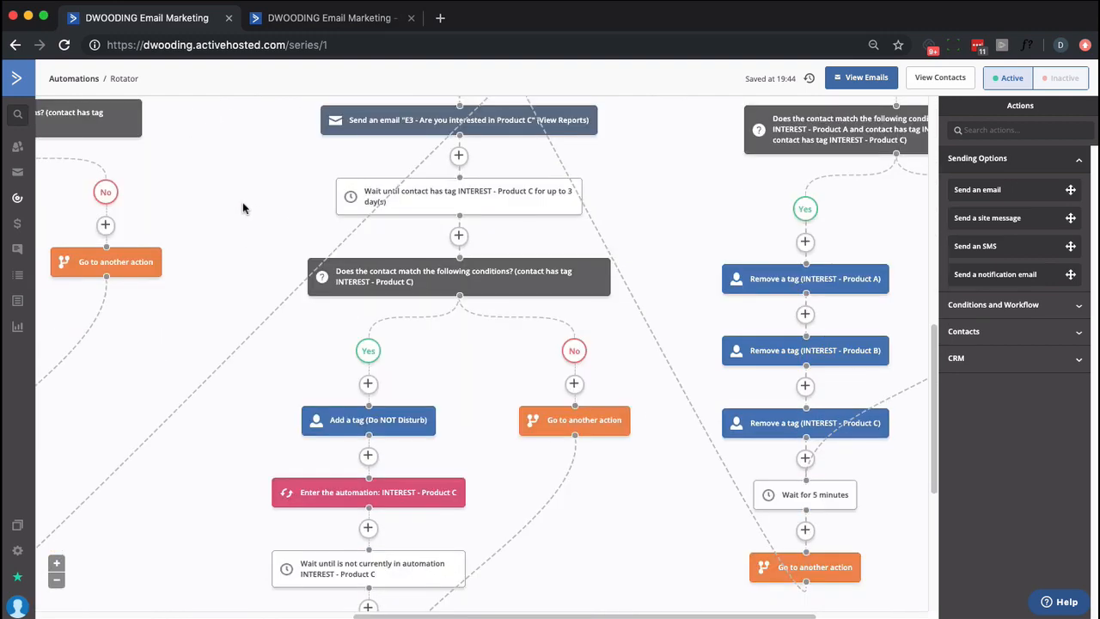
pyautogui.scroll(8, 242, 209)
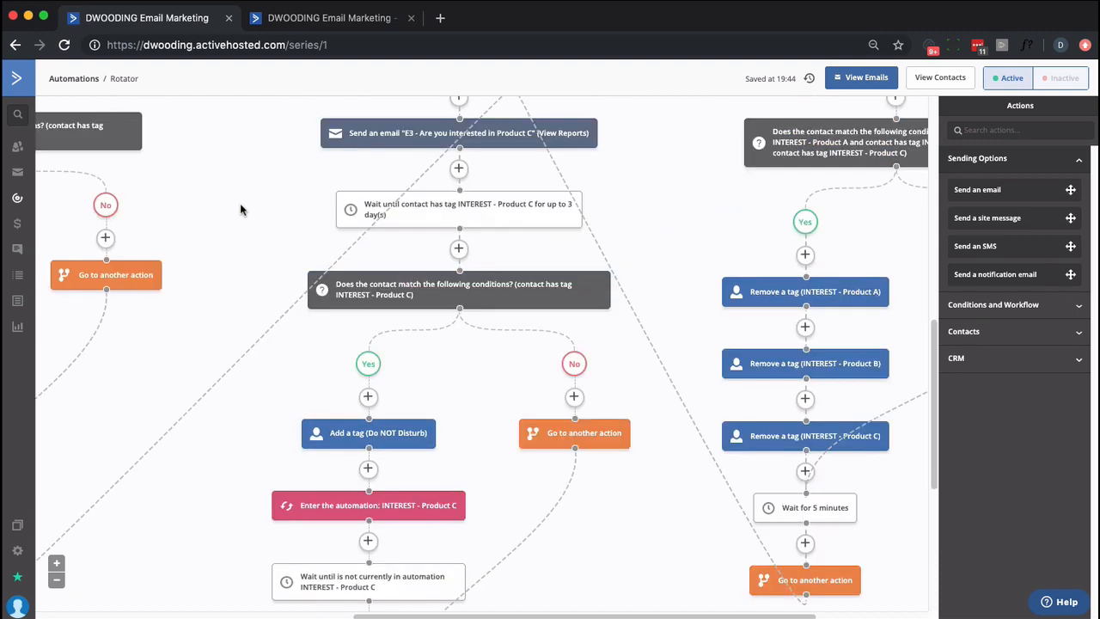
pyautogui.scroll(-8, 241, 209)
pyautogui.scroll(3, 241, 209)
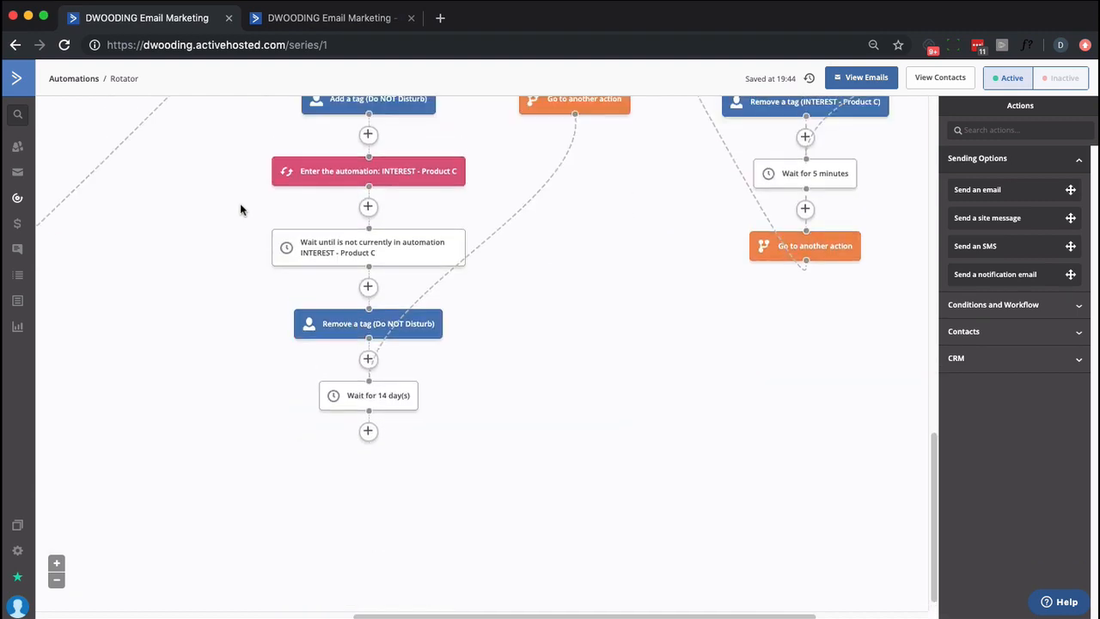
pyautogui.scroll(3, 241, 209)
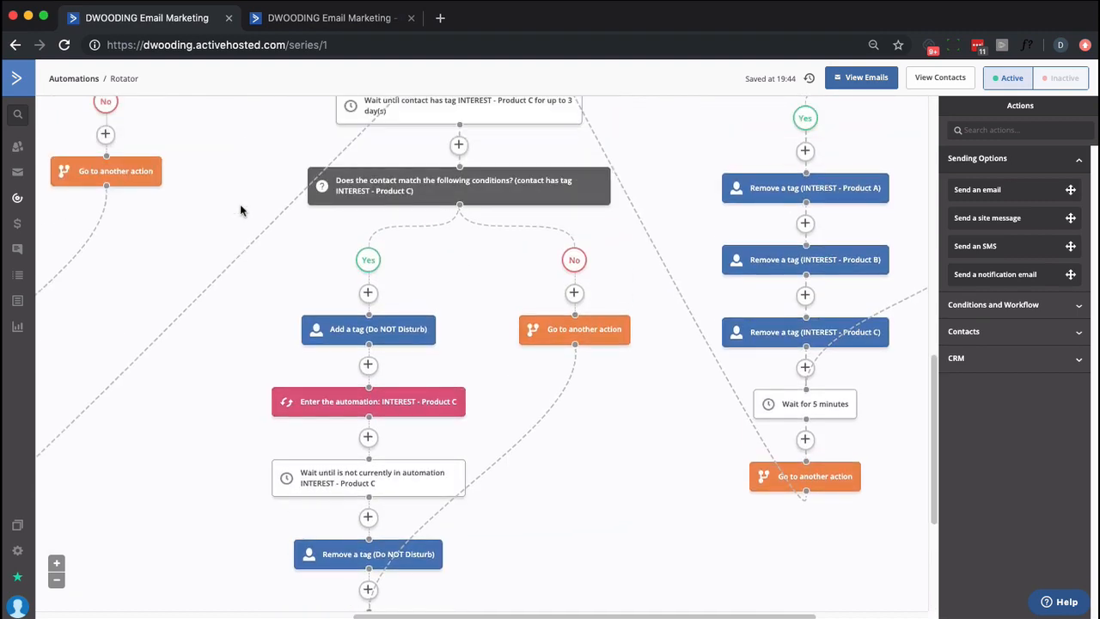
pyautogui.scroll(3, 239, 206)
pyautogui.scroll(-8, 239, 206)
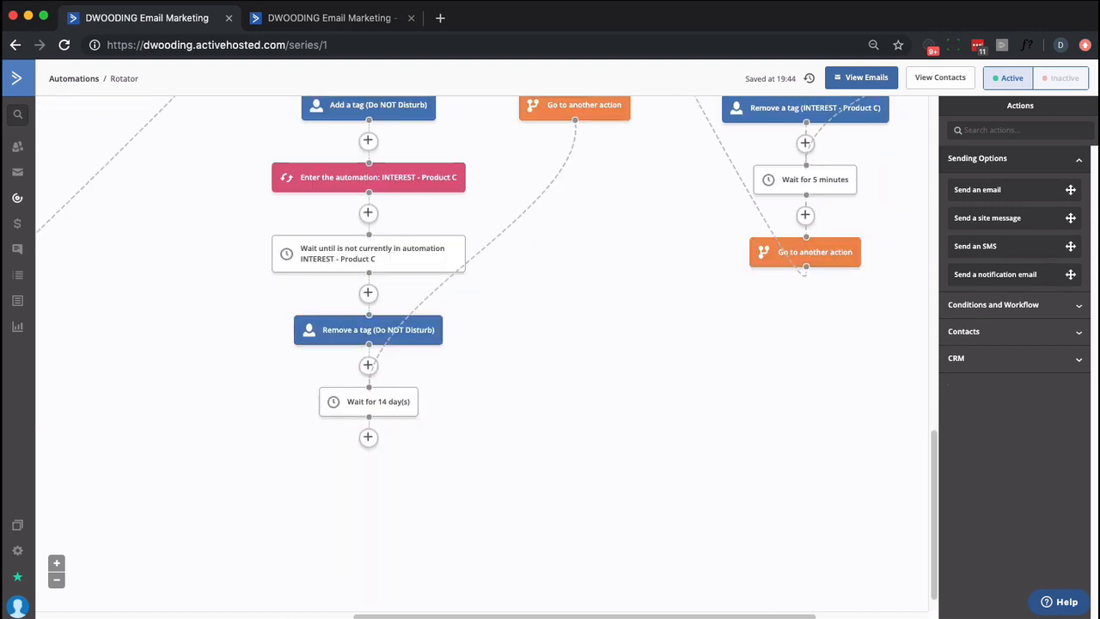
pyautogui.moveTo(625, 613); pyautogui.dragTo(216, 579)
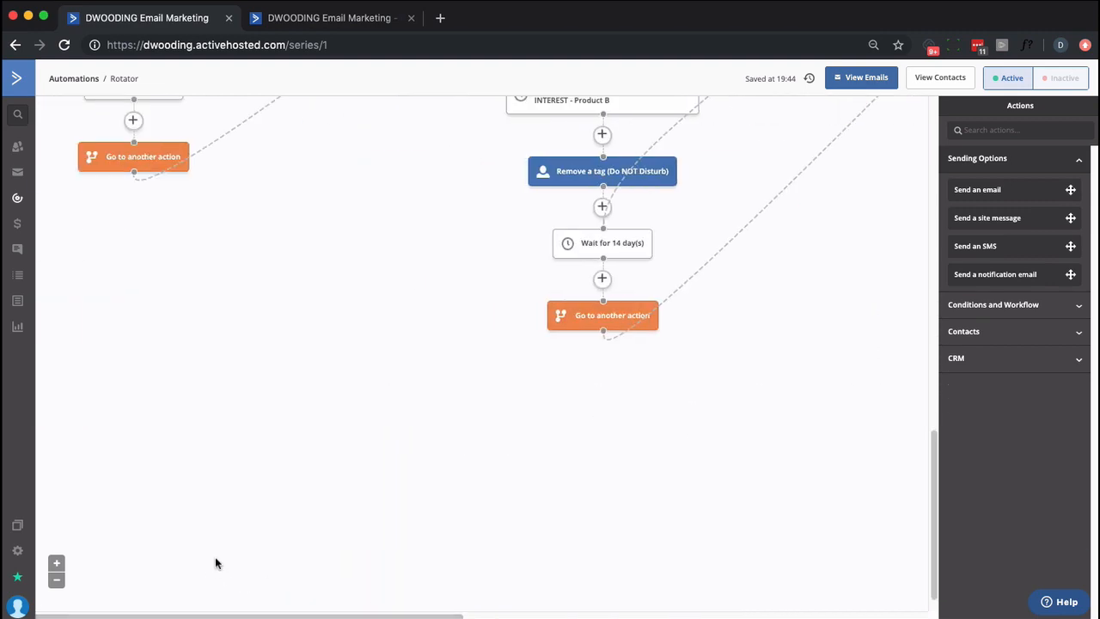
# Review the contact's path from the start trigger through the Product A condition, the E1 email, its wait and the INTEREST - Product A check.
pyautogui.press('super+equal')
pyautogui.press('super+equal')
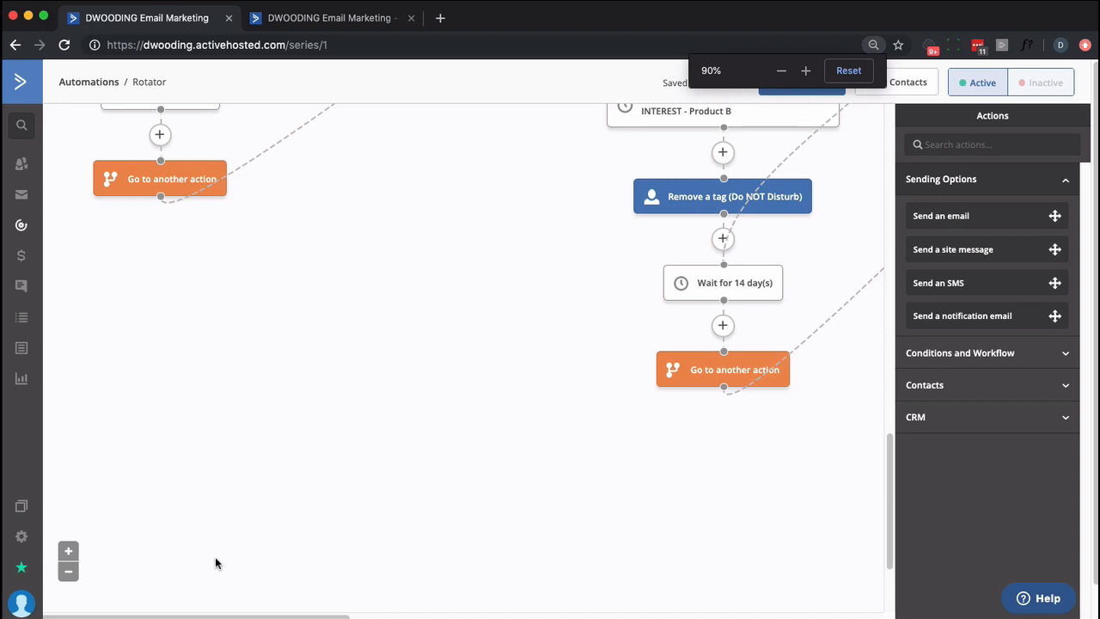
pyautogui.press('super+equal')
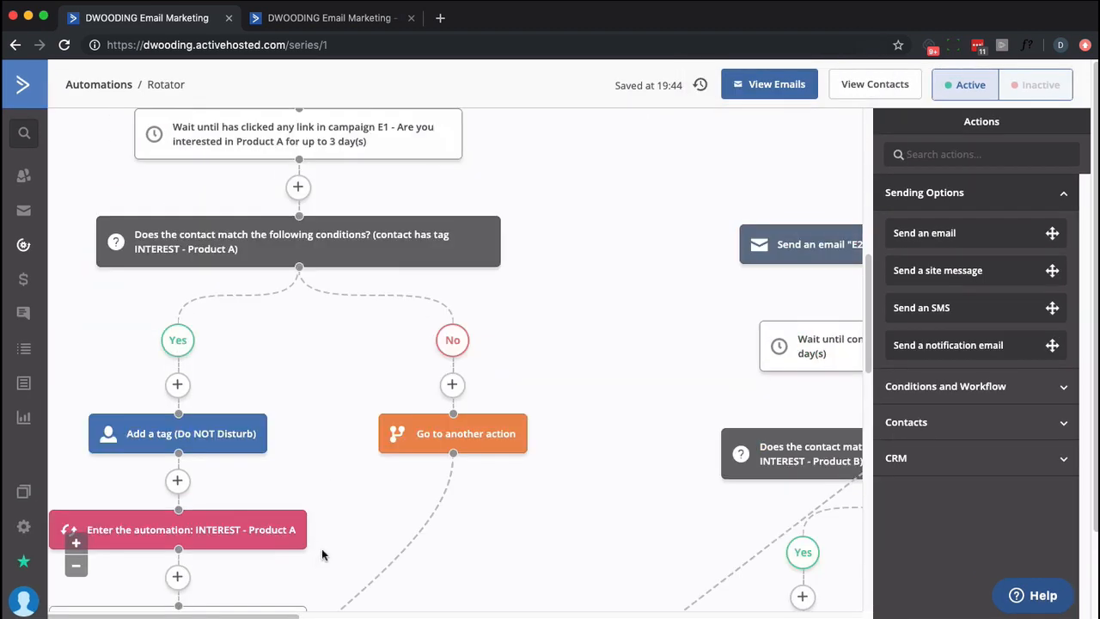
pyautogui.scroll(3, 323, 551)
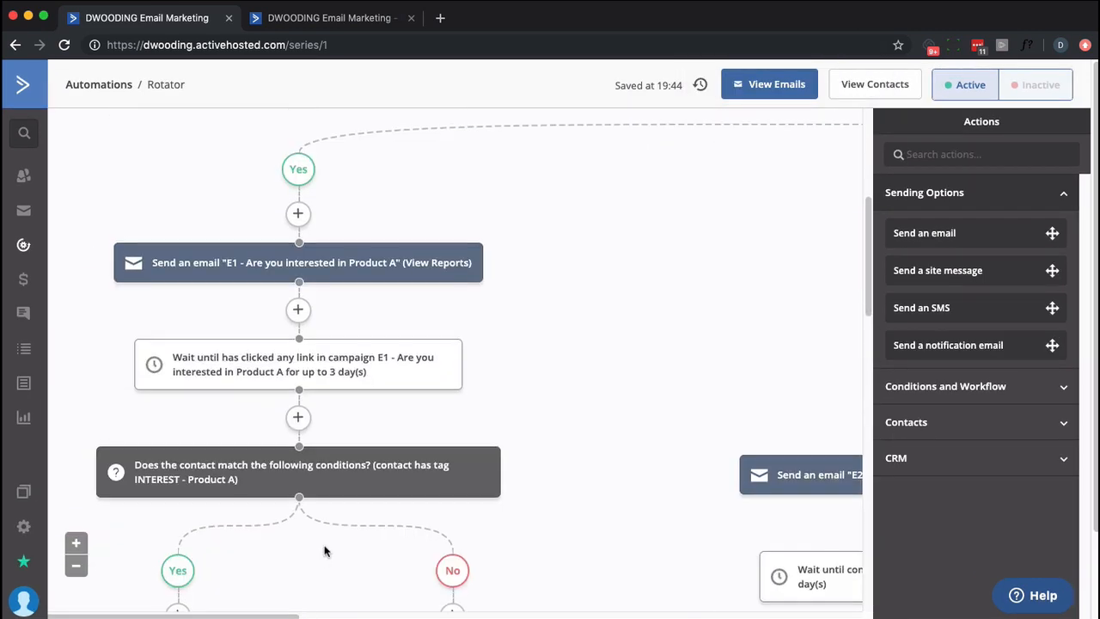
pyautogui.scroll(5, 324, 551)
pyautogui.moveTo(292, 616); pyautogui.dragTo(541, 616)
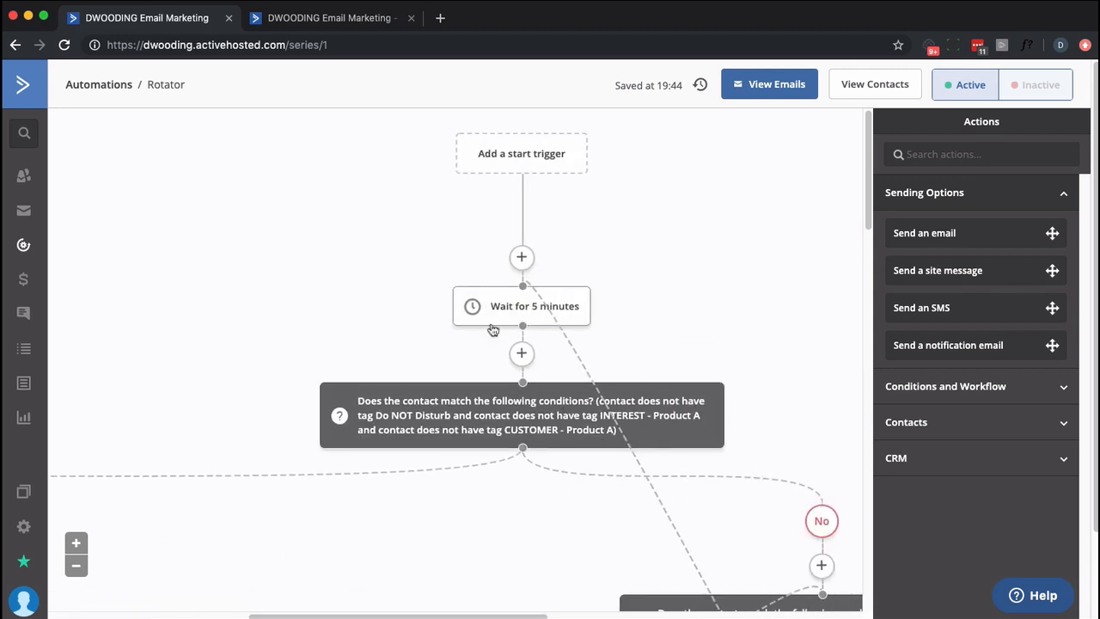
pyautogui.moveTo(493, 330)
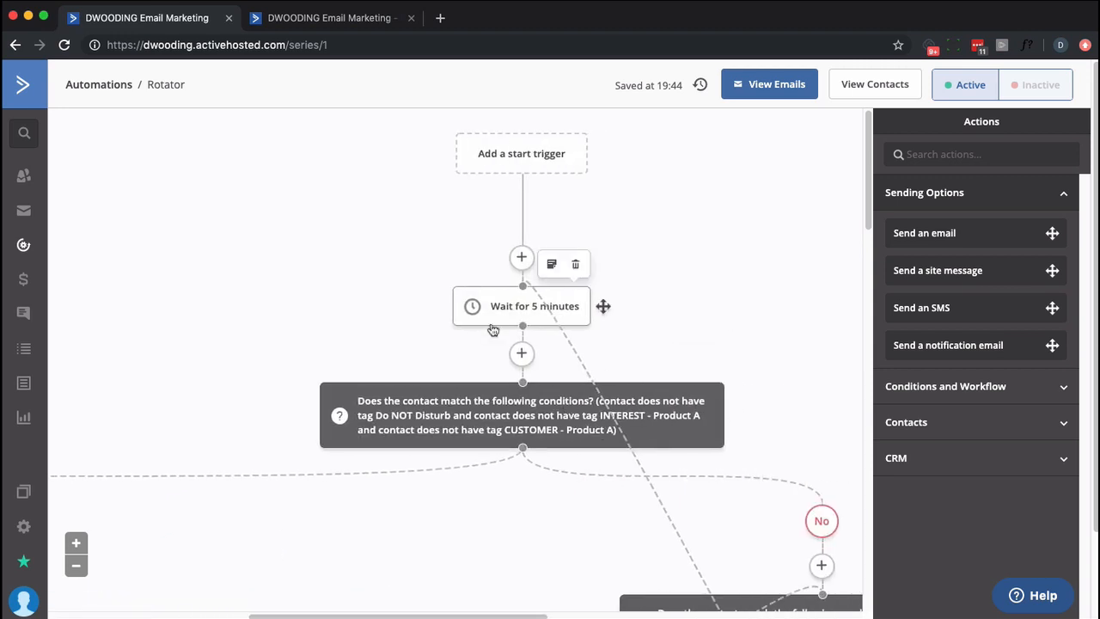
pyautogui.moveTo(490, 421)
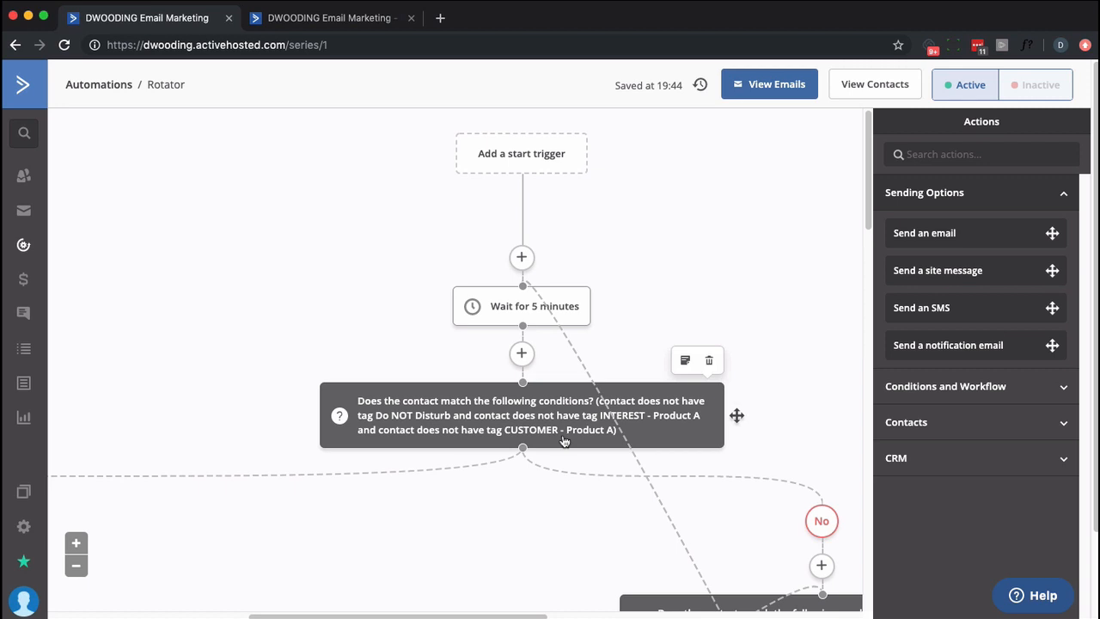
pyautogui.moveTo(490, 615); pyautogui.dragTo(195, 610)
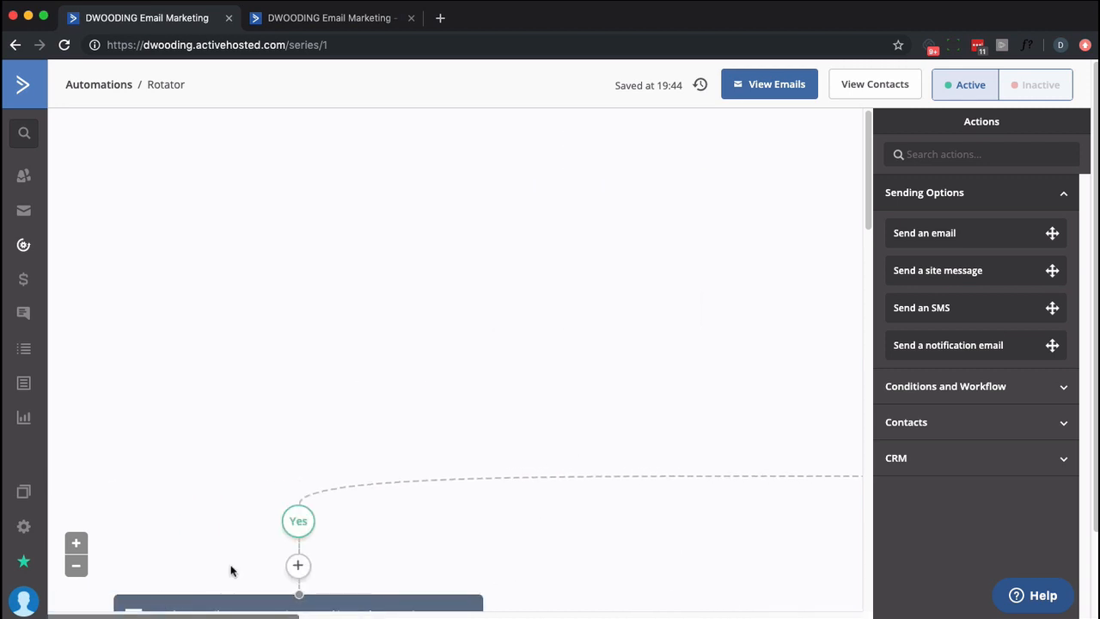
pyautogui.scroll(-3, 234, 571)
pyautogui.moveTo(279, 404)
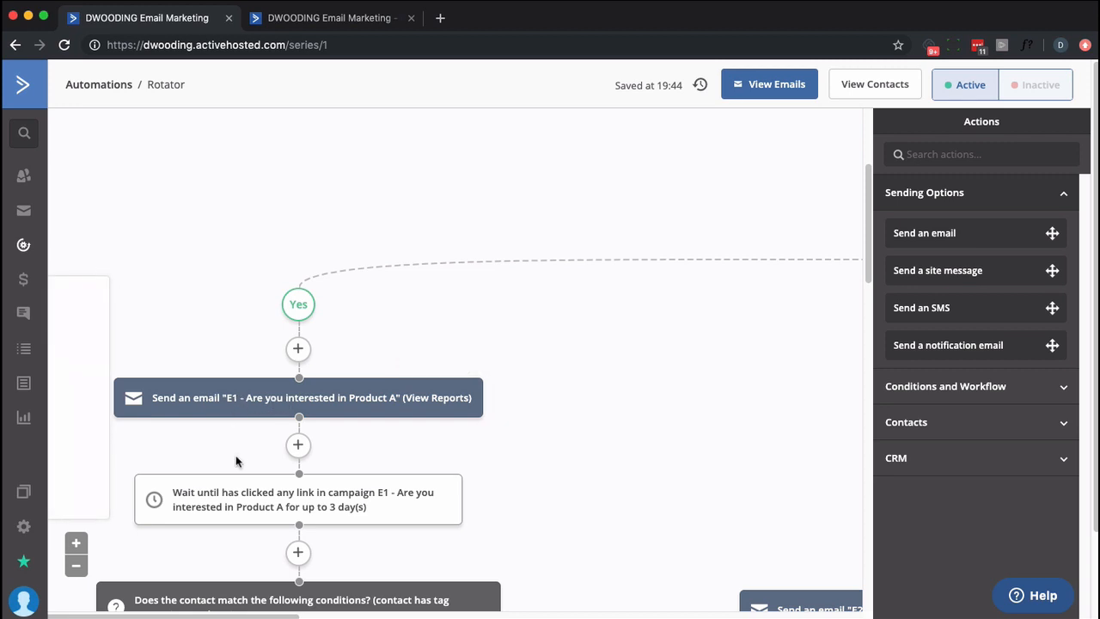
pyautogui.moveTo(256, 500)
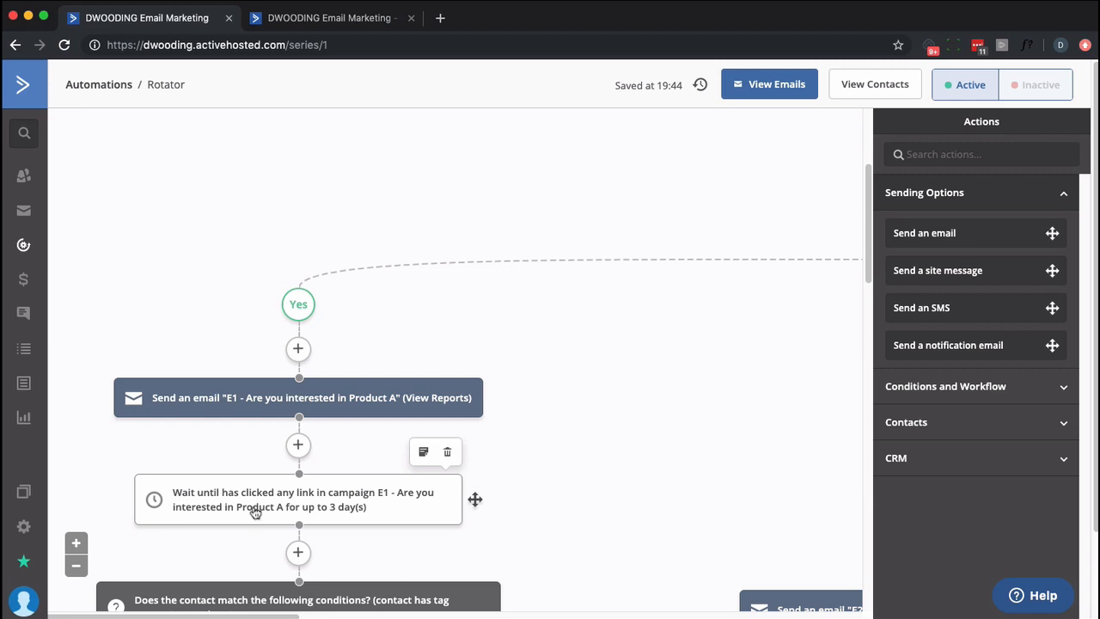
pyautogui.scroll(-2, 255, 512)
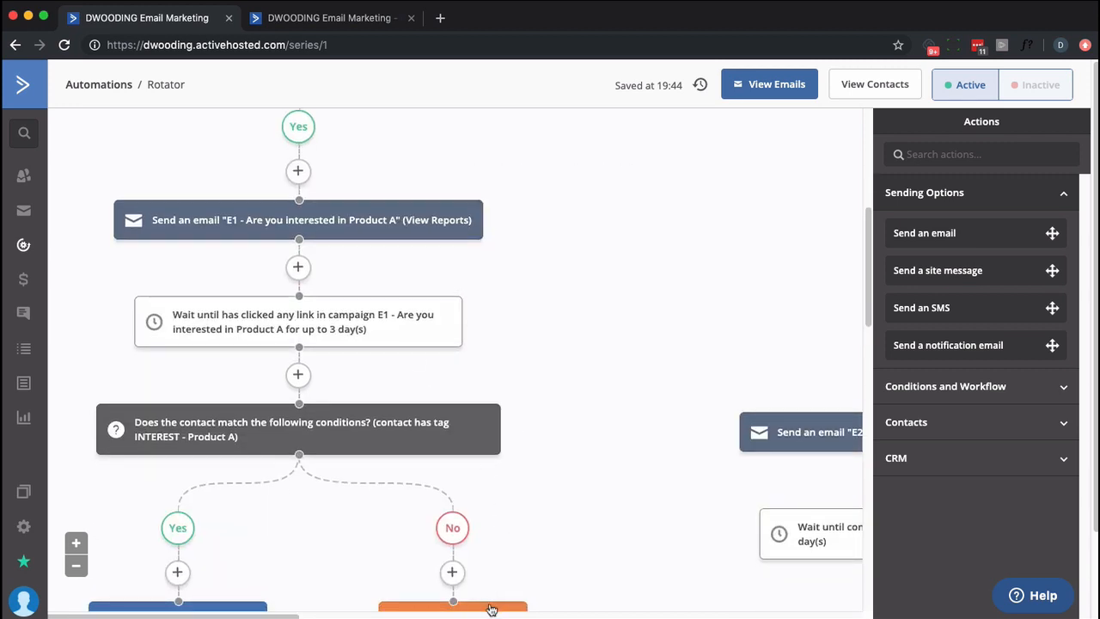
pyautogui.moveTo(492, 608)
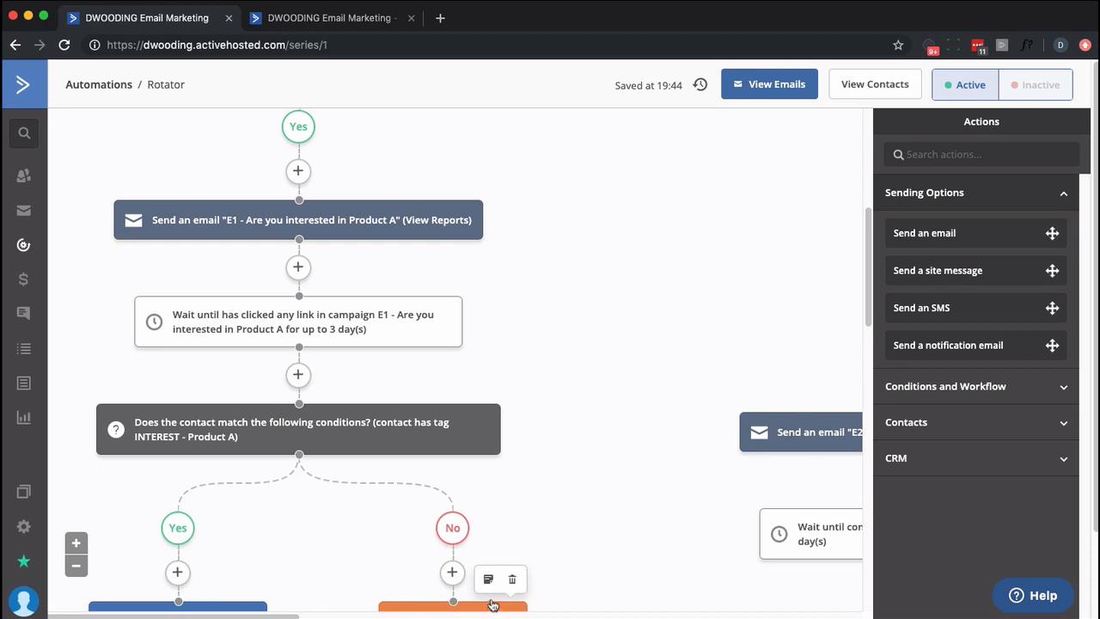
pyautogui.scroll(-1, 492, 605)
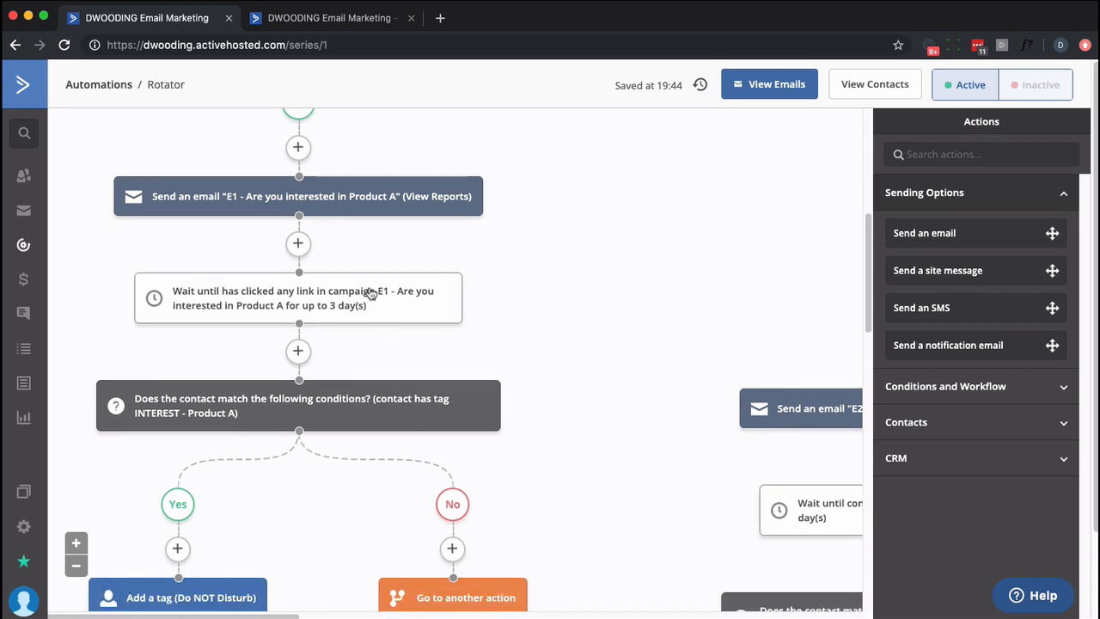
# Review the Yes path of the INTEREST - Product A check, from adding the Do NOT Disturb tag through the 14-day wait and Go to action.
pyautogui.moveTo(384, 196)
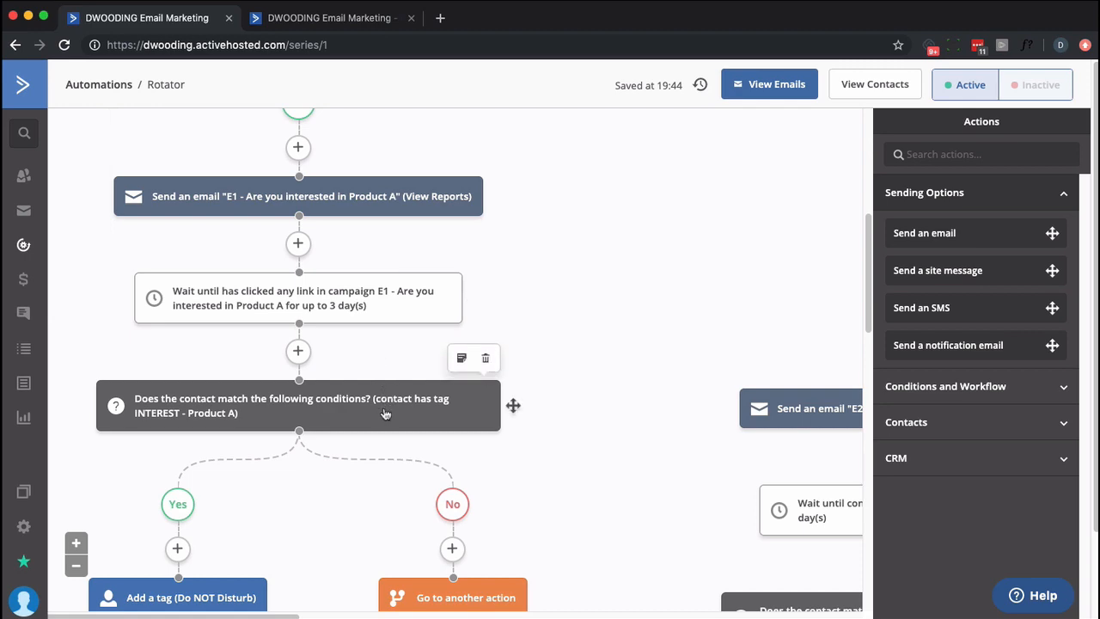
pyautogui.scroll(-2, 384, 411)
pyautogui.moveTo(171, 466)
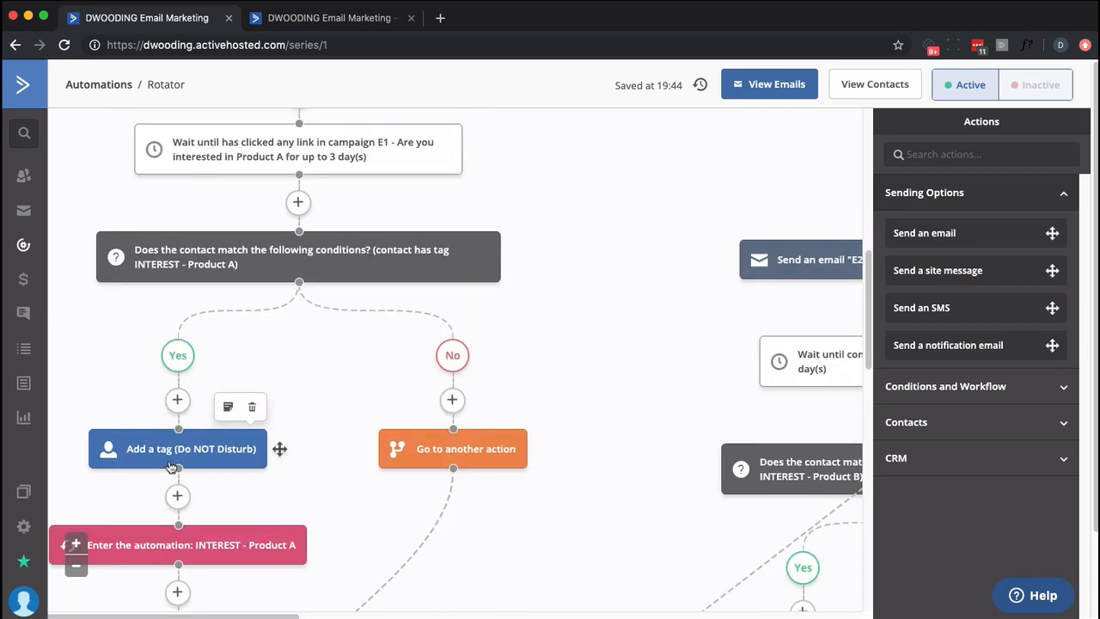
pyautogui.scroll(-2, 171, 466)
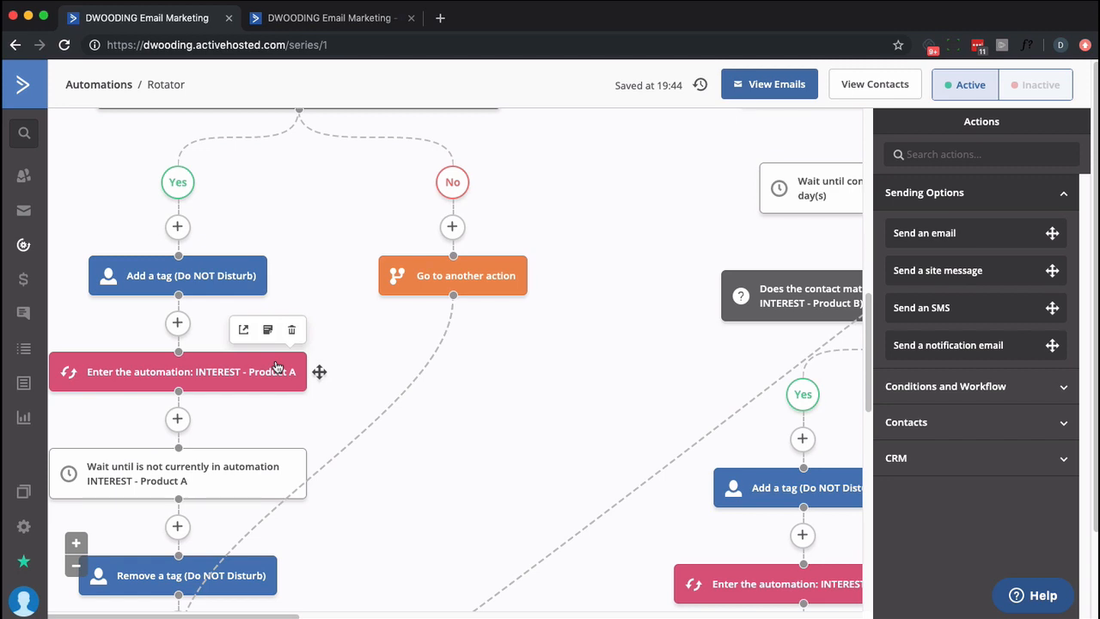
pyautogui.scroll(-1, 373, 369)
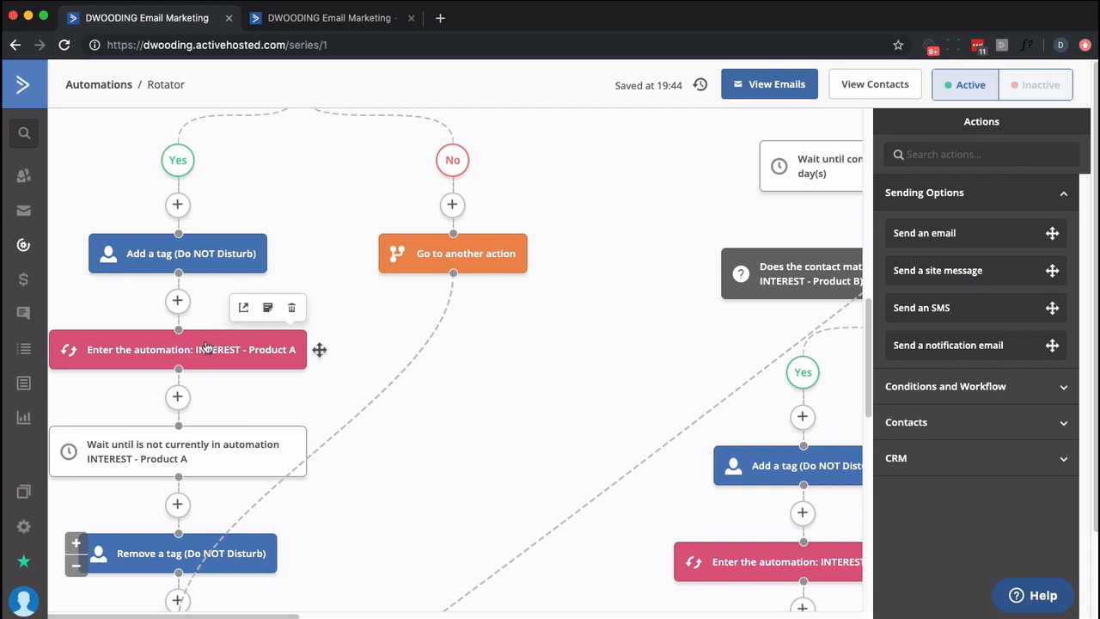
pyautogui.scroll(-3, 207, 348)
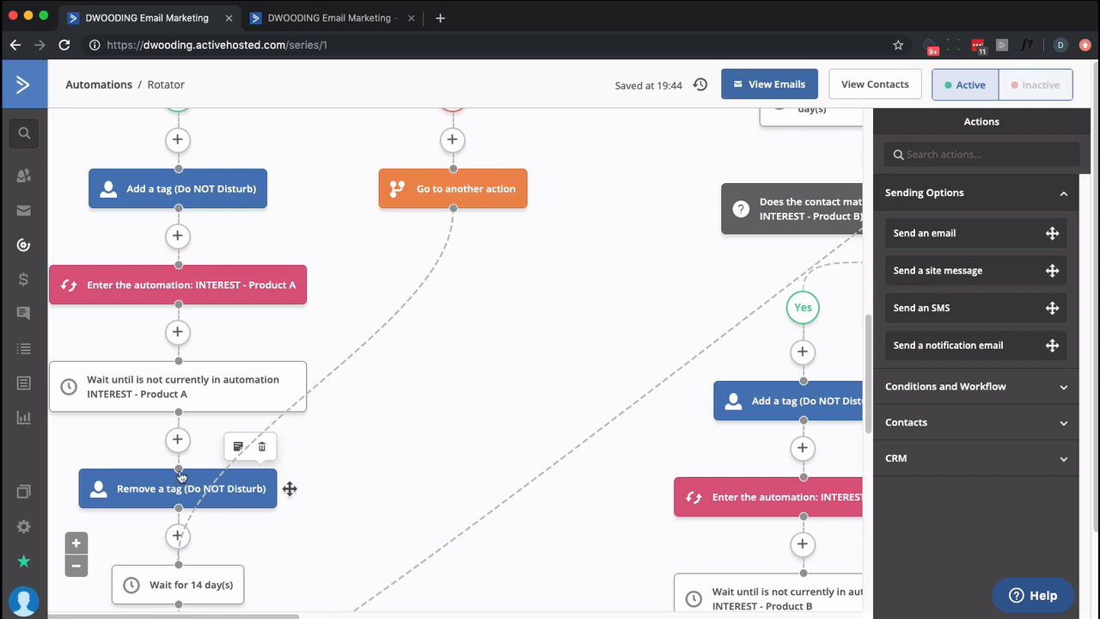
pyautogui.scroll(-1, 179, 477)
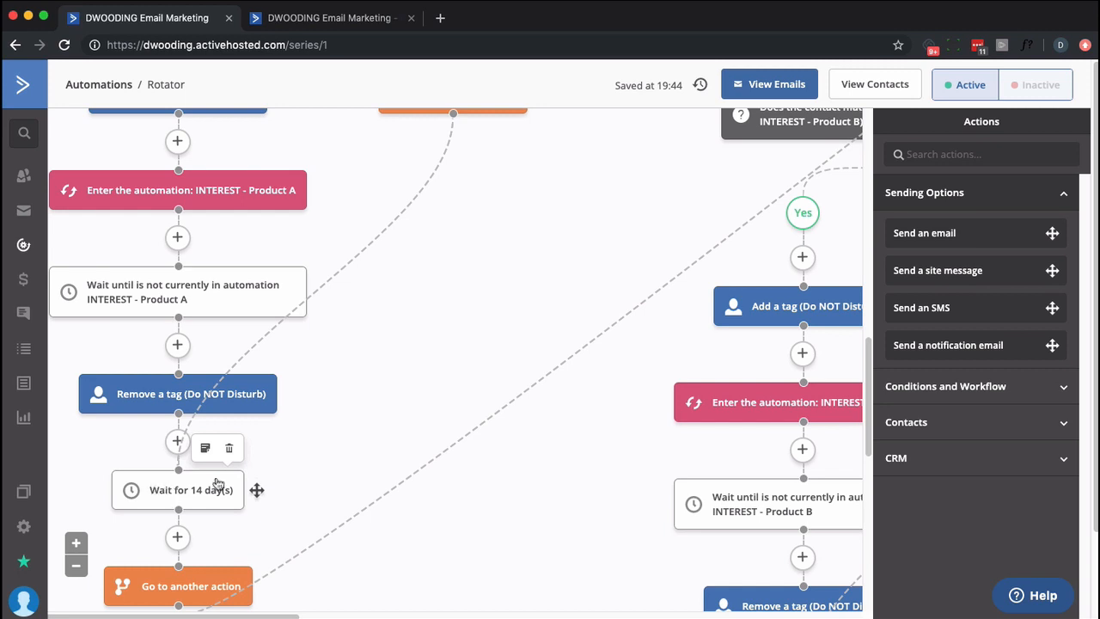
pyautogui.scroll(-1, 329, 474)
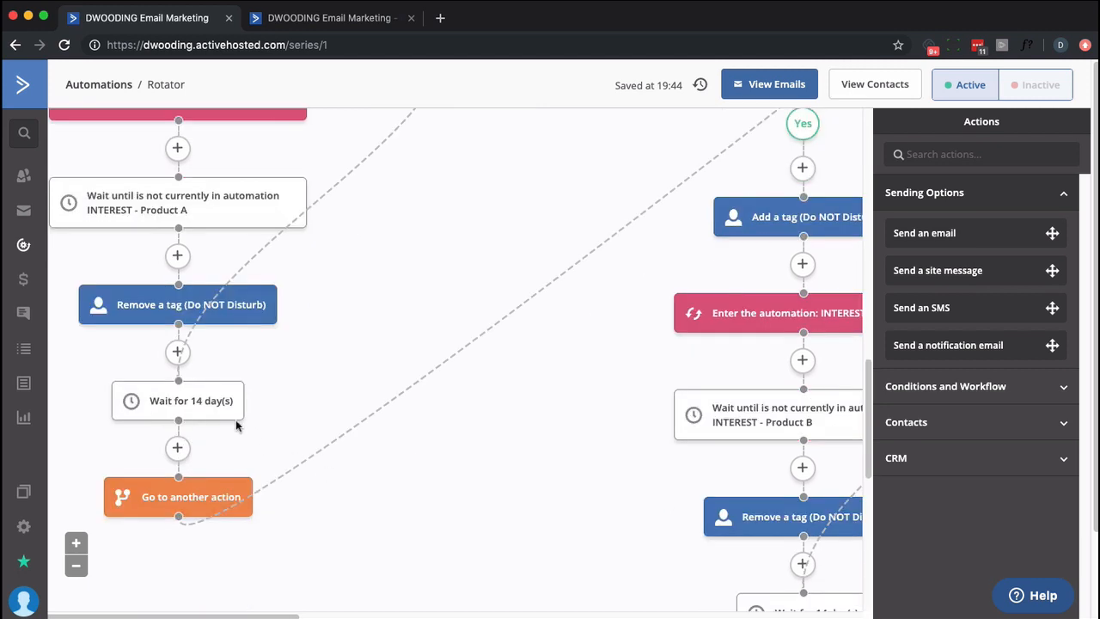
# Examine the Product B branch, from its tag condition and E2 email through the INTEREST - Product B check and its Yes and No paths.
pyautogui.moveTo(299, 611); pyautogui.dragTo(435, 606)
pyautogui.scroll(6, 467, 442)
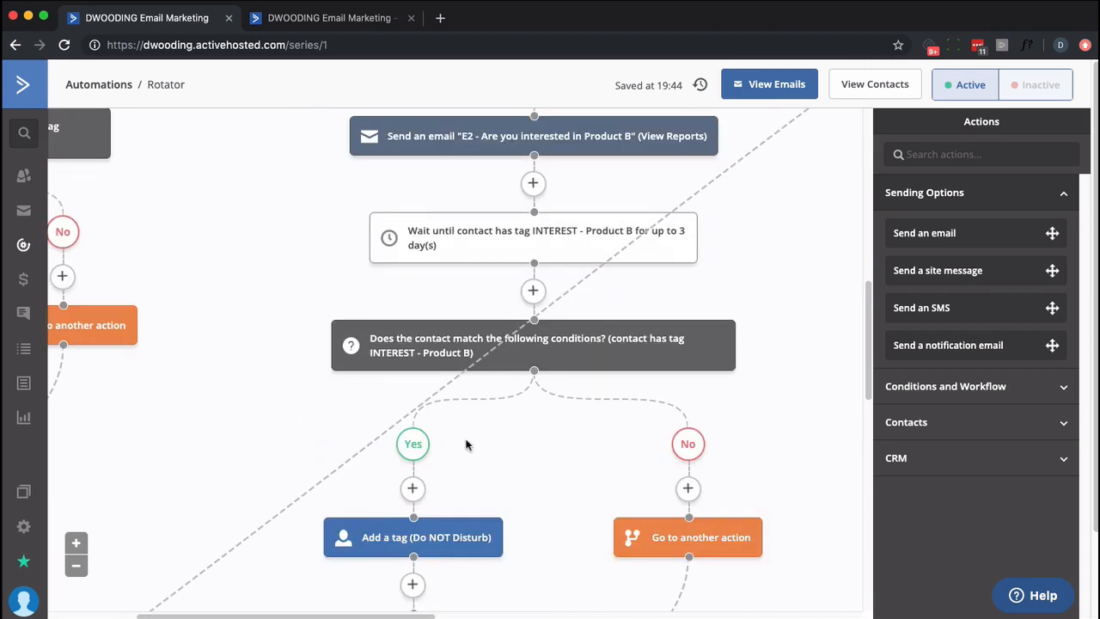
pyautogui.hscroll(-1, 466, 442)
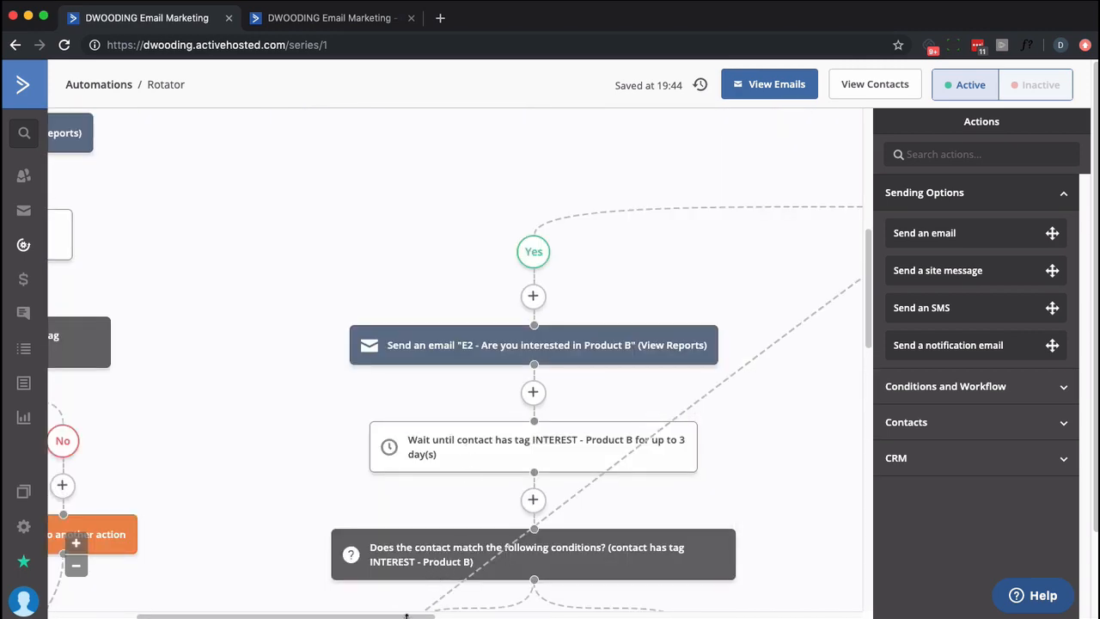
pyautogui.moveTo(416, 614); pyautogui.dragTo(545, 611)
pyautogui.scroll(1, 576, 445)
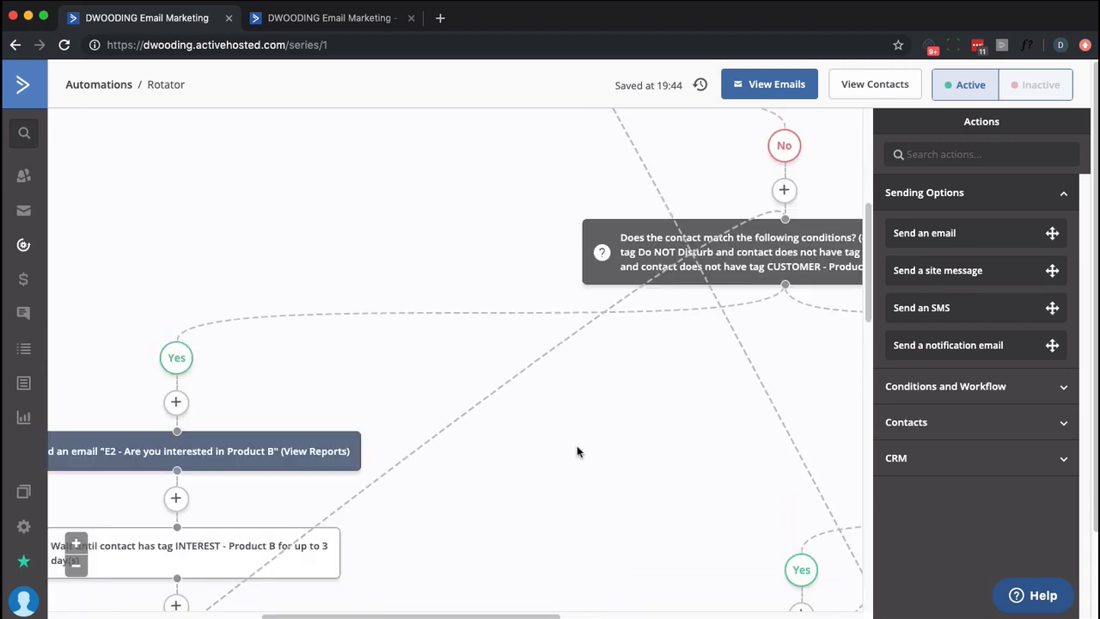
pyautogui.moveTo(475, 613); pyautogui.dragTo(562, 612)
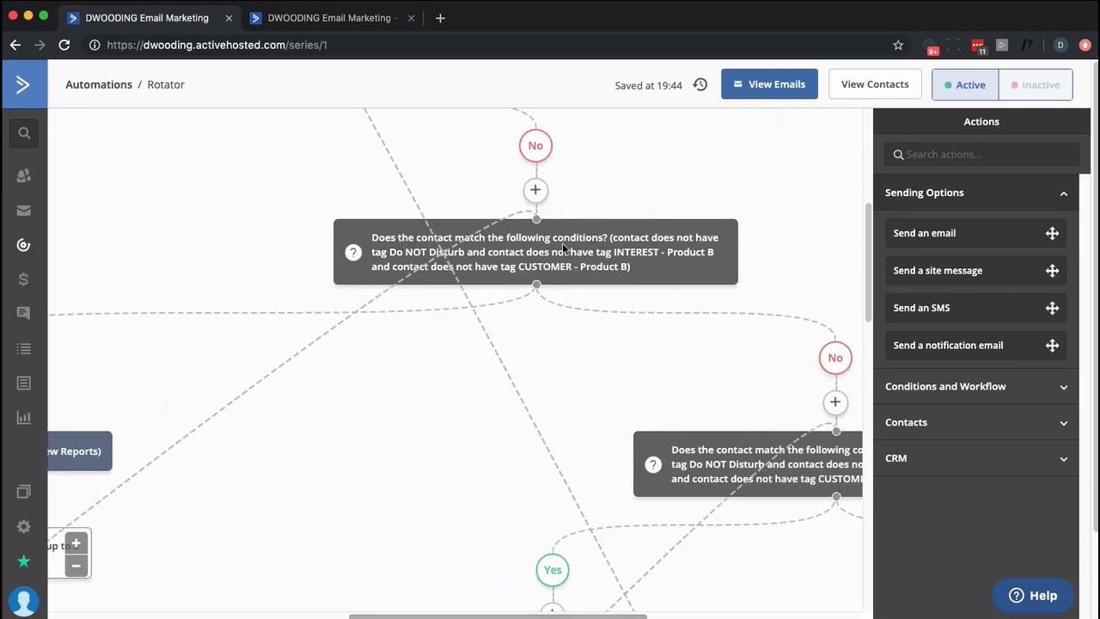
pyautogui.moveTo(565, 238)
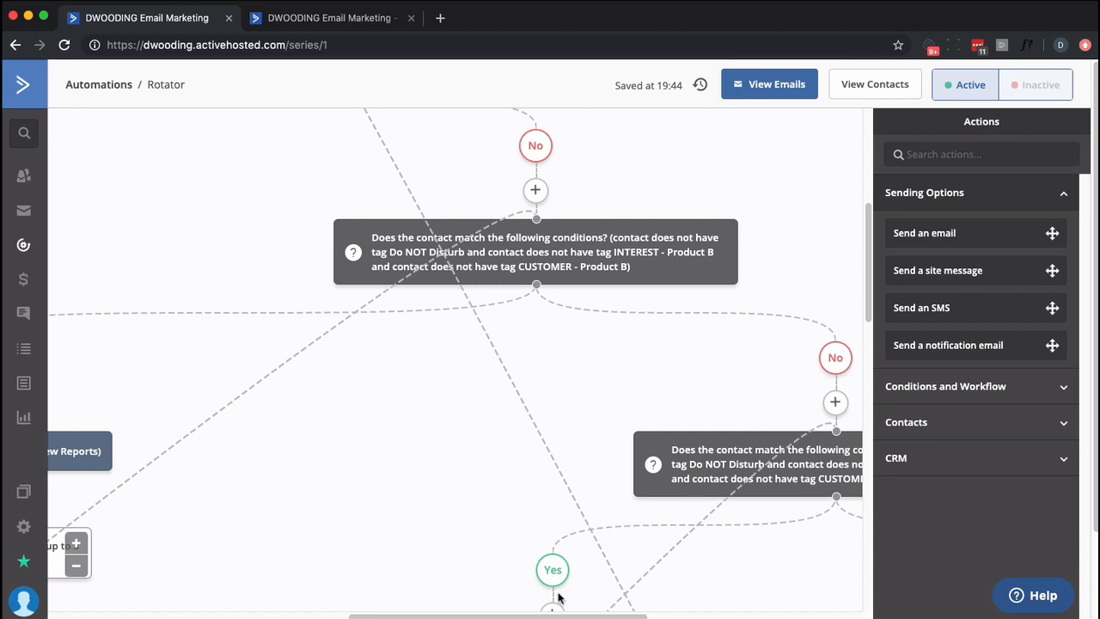
pyautogui.moveTo(553, 612); pyautogui.dragTo(449, 584)
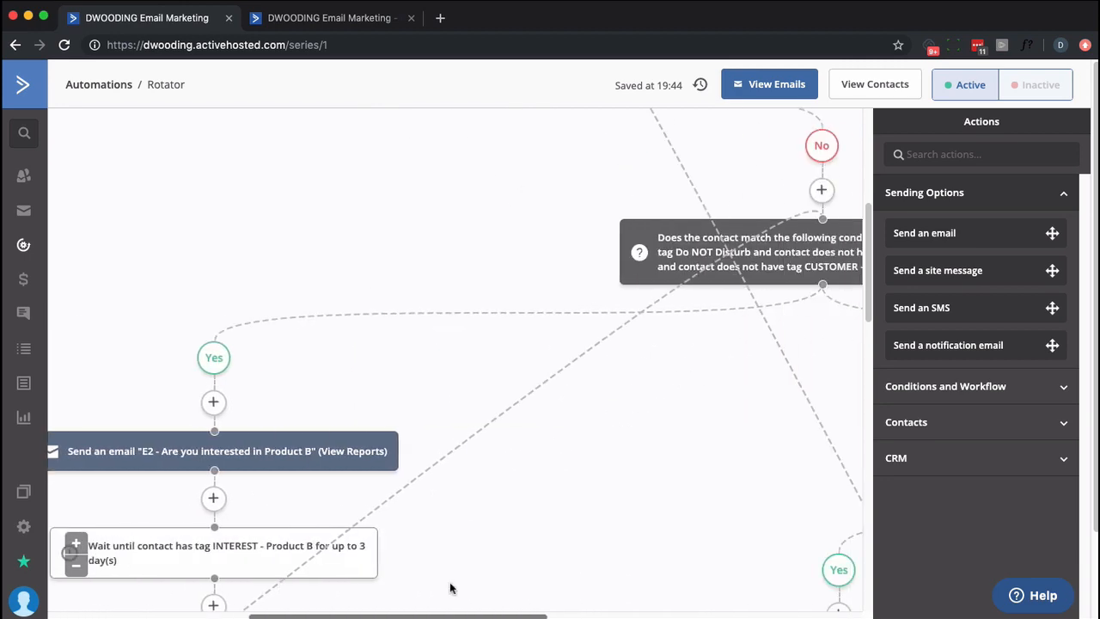
pyautogui.scroll(-10, 461, 527)
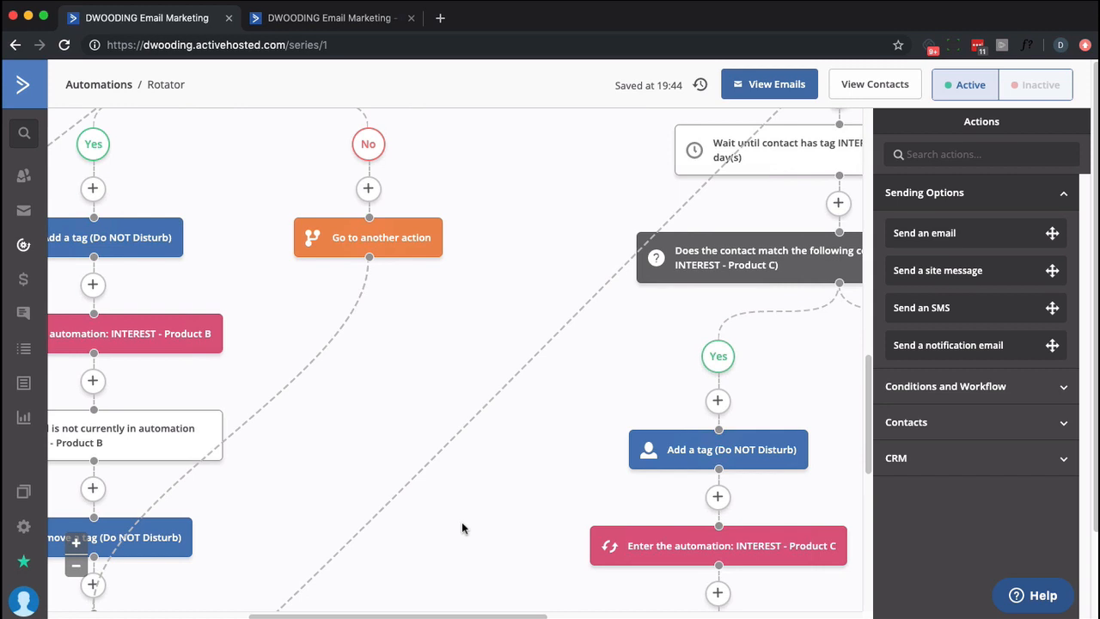
pyautogui.scroll(-1, 461, 527)
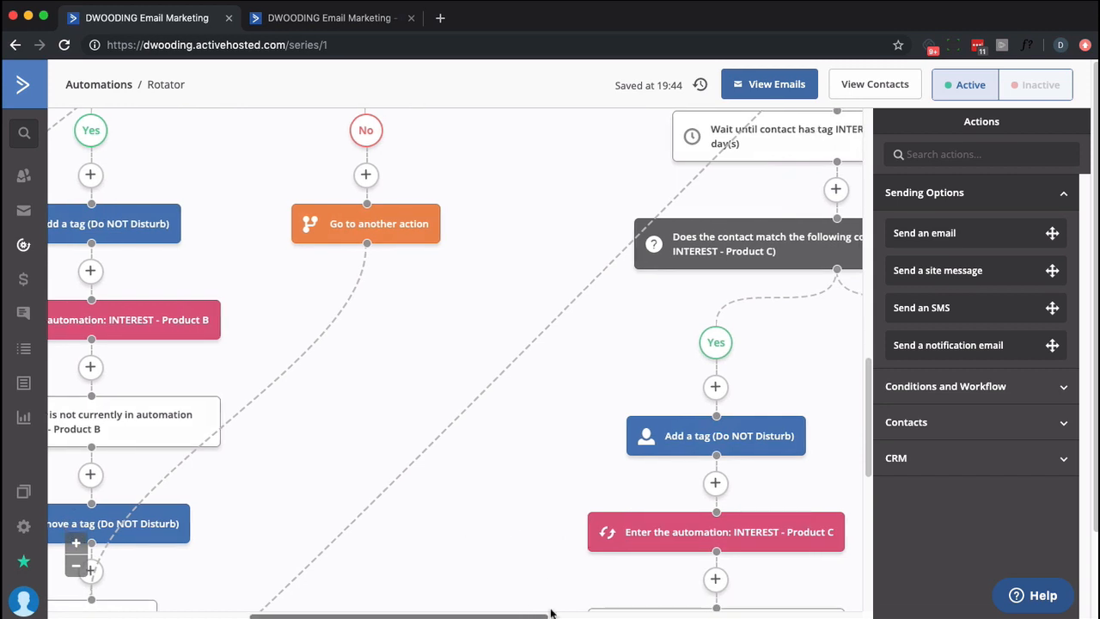
# Inspect the end of the Product C branch and the three-tag INTEREST condition with the tag removals on its Yes path.
pyautogui.moveTo(543, 615); pyautogui.dragTo(781, 615)
pyautogui.scroll(1, 421, 305)
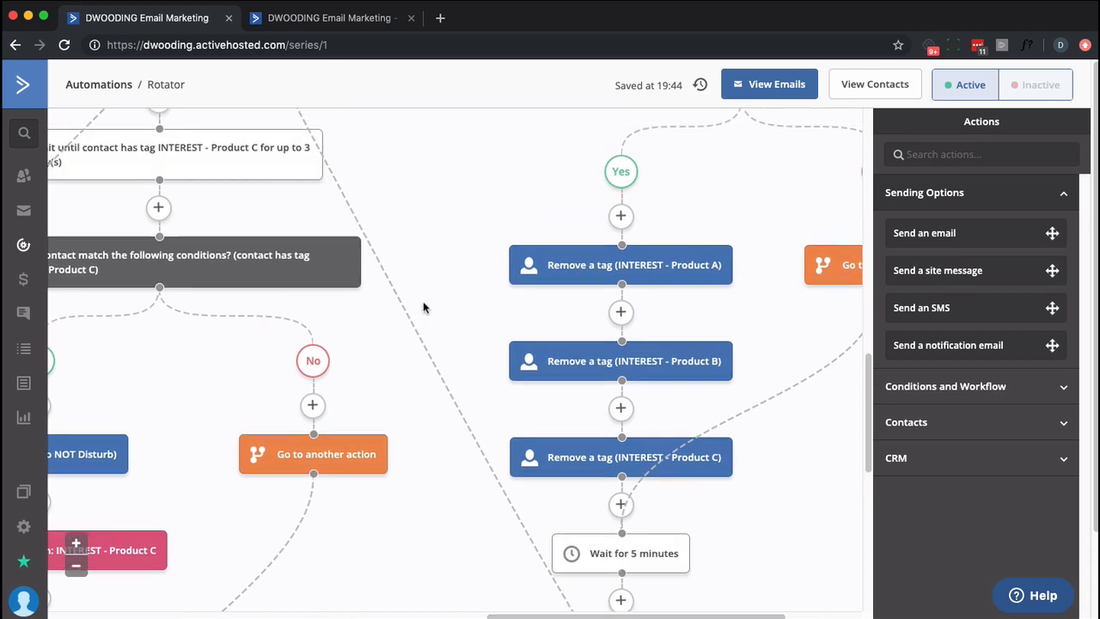
pyautogui.scroll(1, 421, 309)
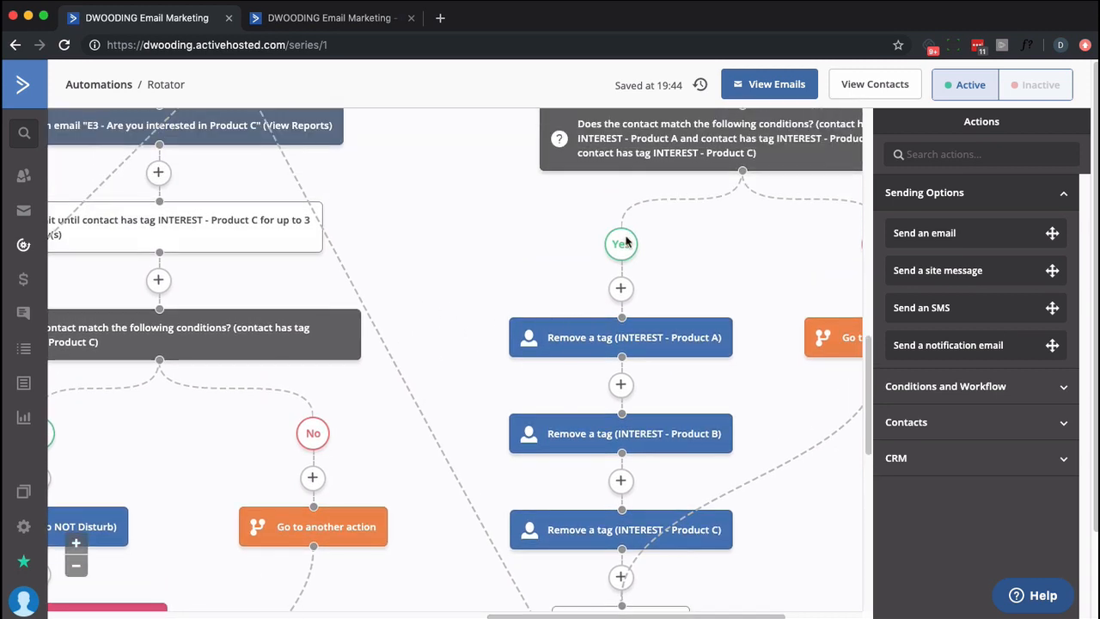